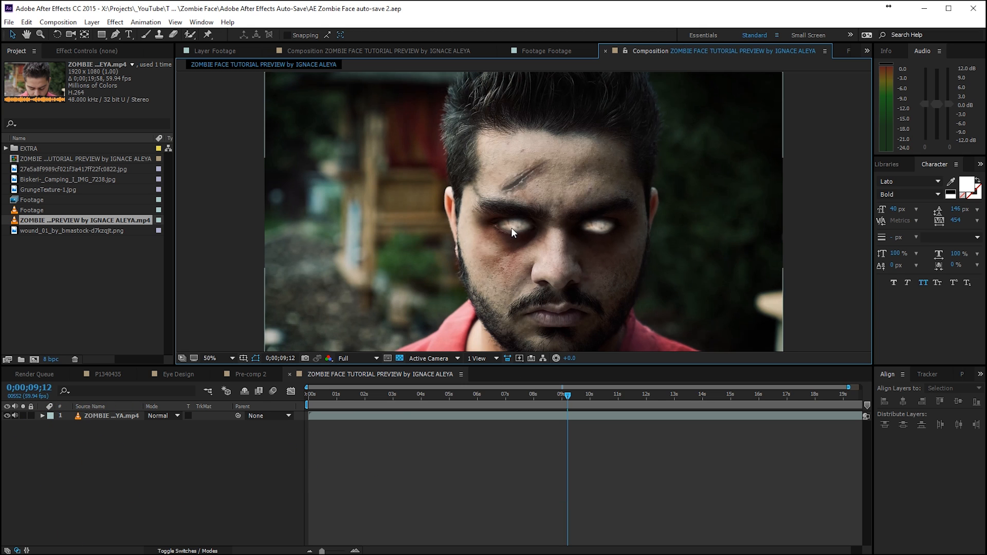
- Open Pre-comp 2 and turn off solo for the eye layers and the bottom Footage layer to show the full zombie effect
{"action": "scroll", "coordinate": [511, 236], "scroll_direction": "up", "scroll_amount": 5}
{"action": "scroll", "coordinate": [478, 281], "scroll_direction": "down", "scroll_amount": 2}
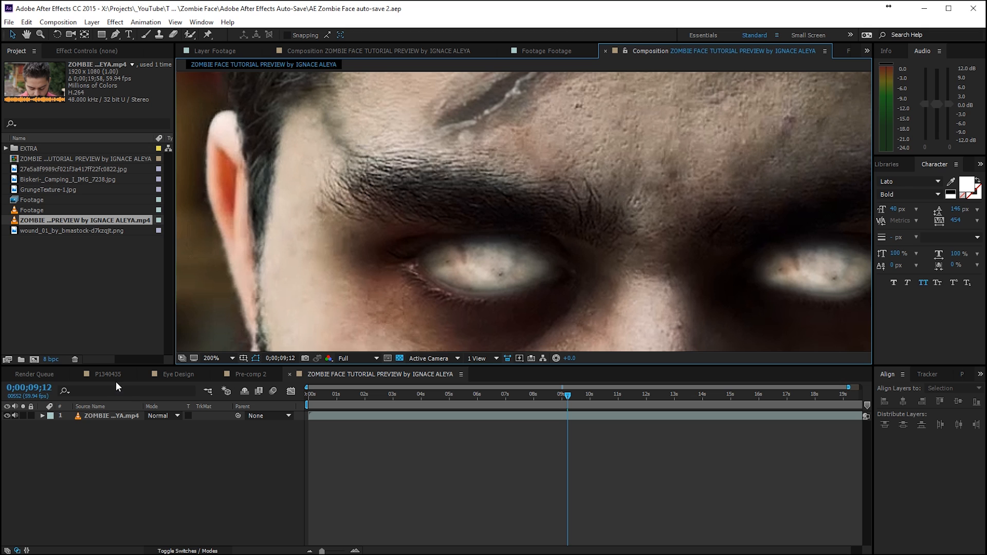
{"action": "left_click", "coordinate": [252, 374]}
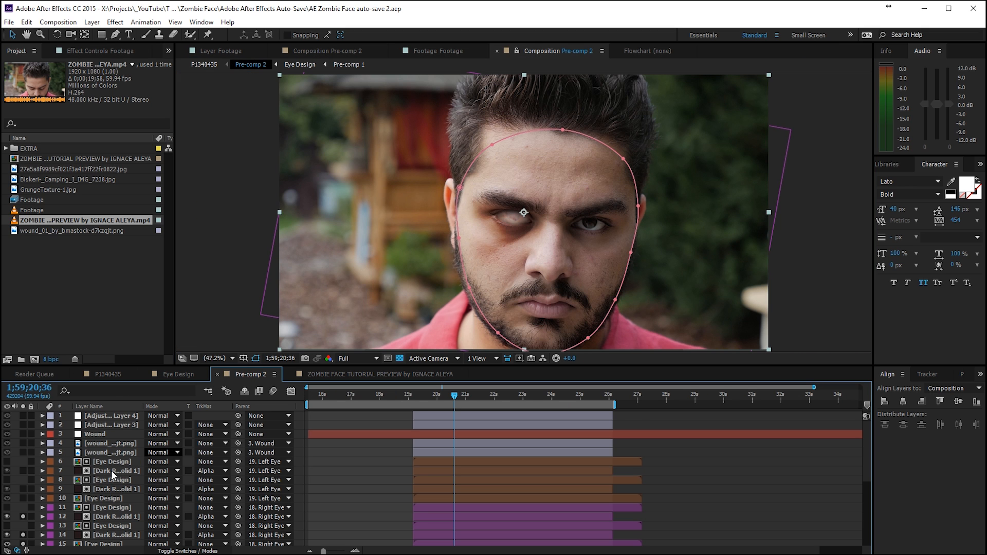
{"action": "scroll", "coordinate": [31, 480], "scroll_direction": "down", "scroll_amount": 3}
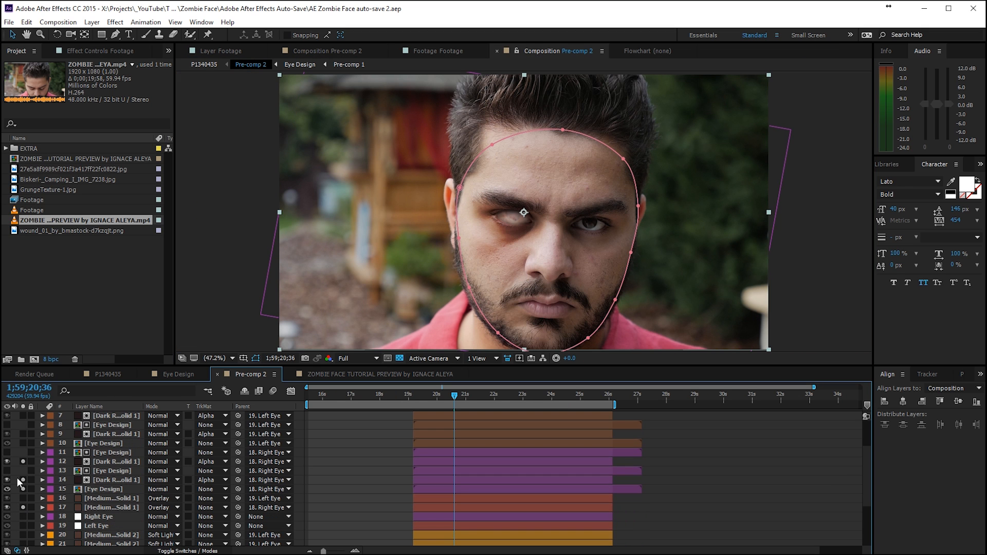
{"action": "left_click", "coordinate": [23, 508]}
{"action": "scroll", "coordinate": [23, 514], "scroll_direction": "down", "scroll_amount": 5}
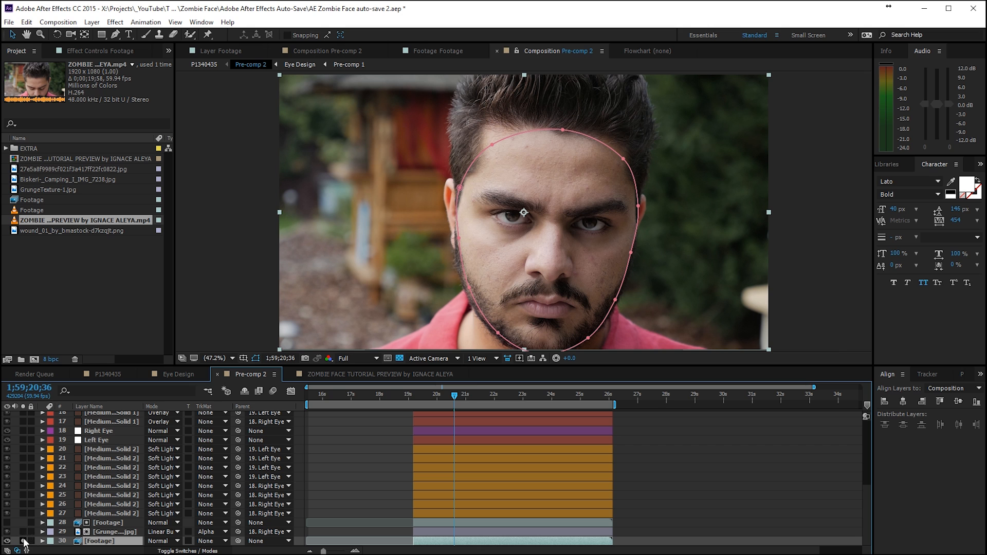
{"action": "left_click", "coordinate": [23, 541]}
{"action": "left_click", "coordinate": [24, 540]}
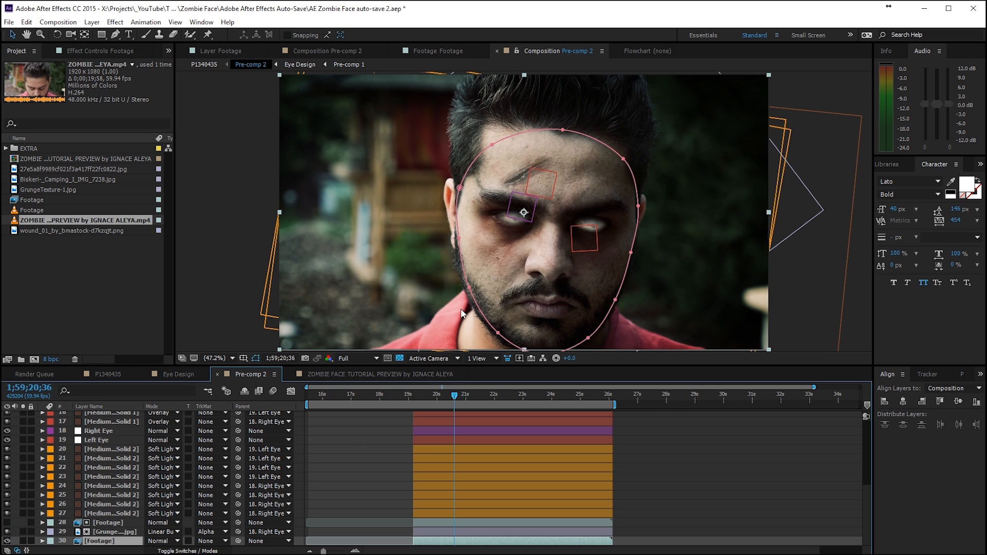
{"action": "left_click", "coordinate": [633, 427]}
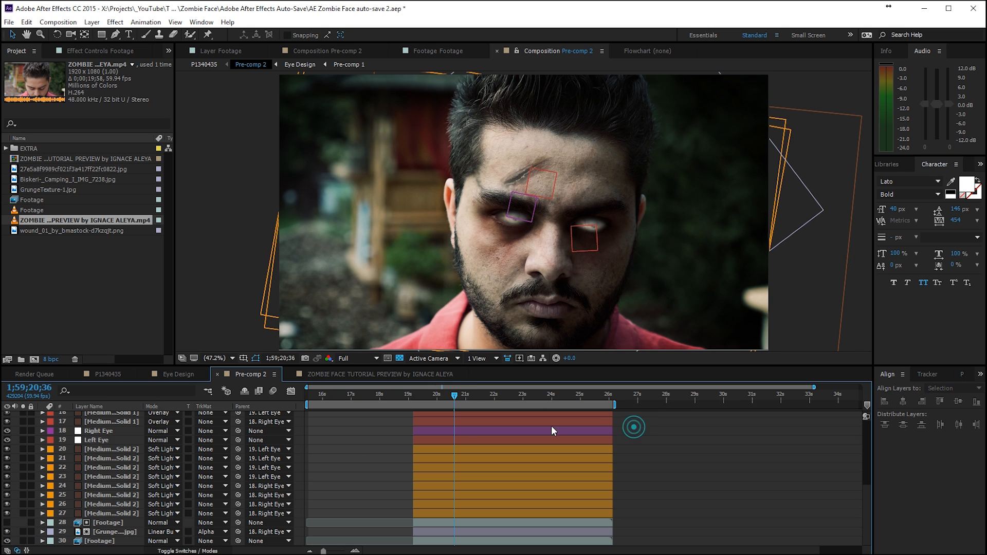
- Solo the bottom Footage layer briefly to compare the original shot with the finished zombie effect
{"action": "left_click", "coordinate": [23, 541]}
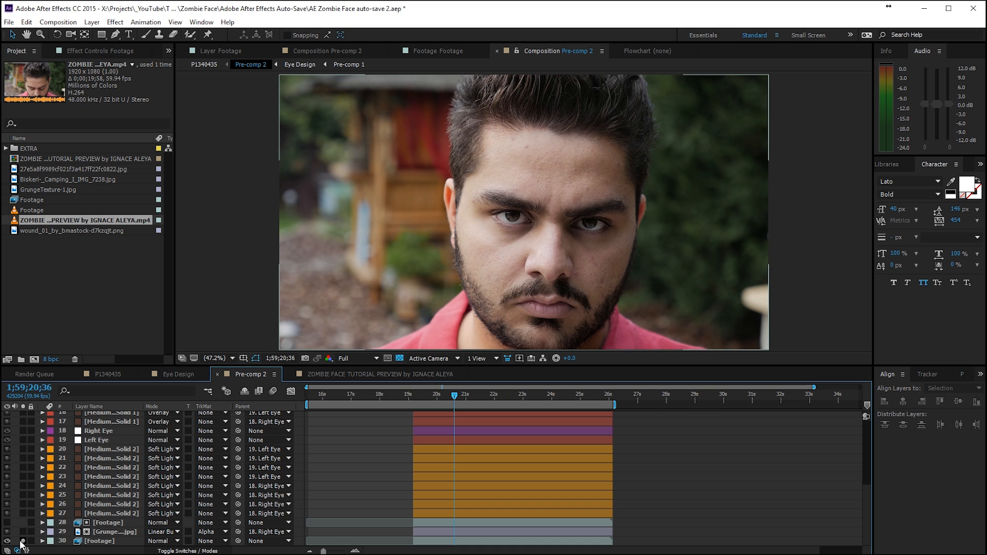
{"action": "left_click", "coordinate": [22, 541]}
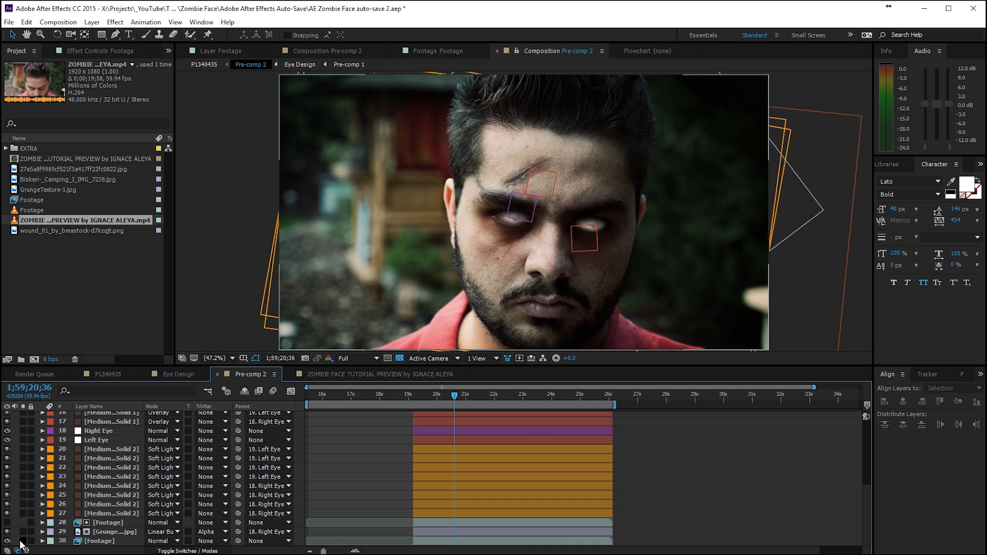
{"action": "left_click", "coordinate": [415, 459]}
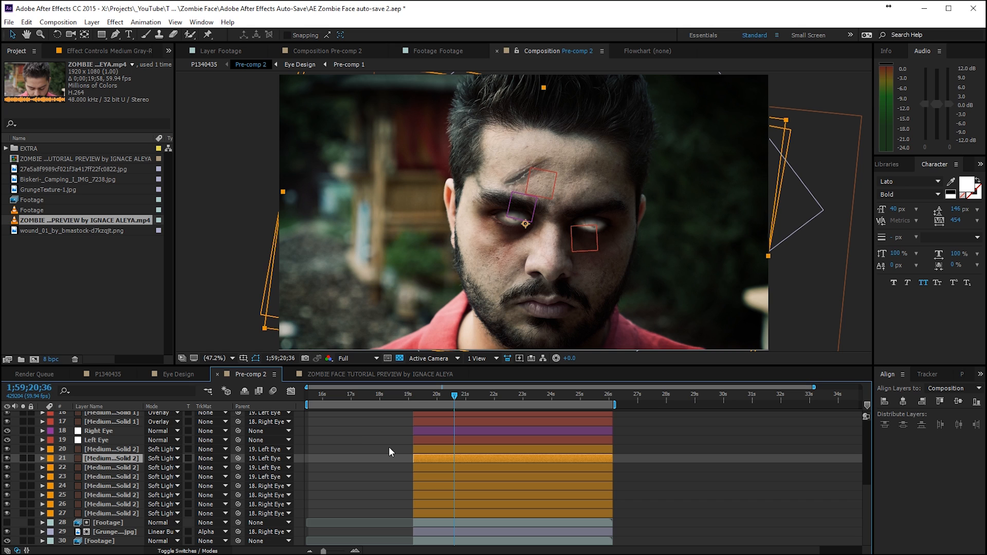
- Create a new composition named P1 from the shorter of the two Footage items in the project
{"action": "left_click", "coordinate": [35, 201]}
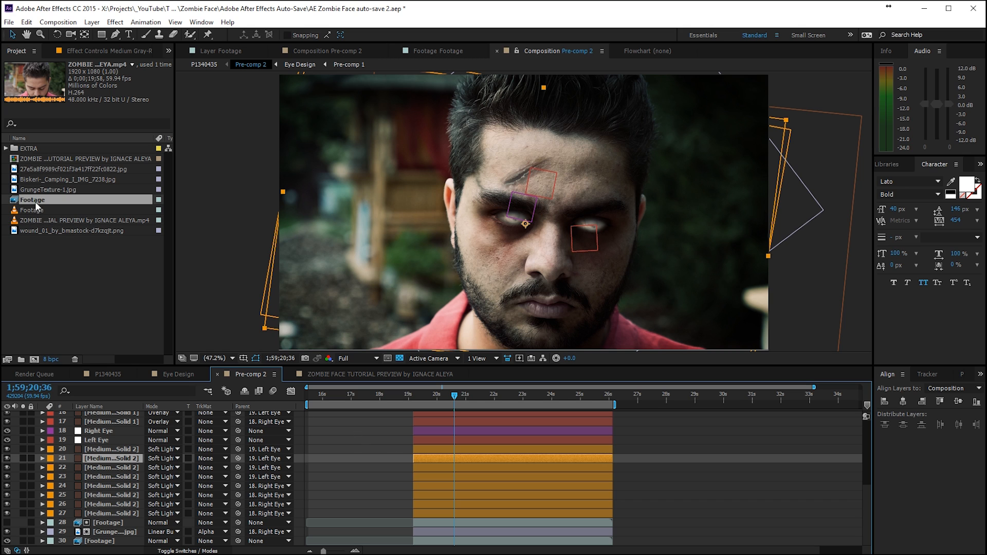
{"action": "left_click", "coordinate": [26, 210]}
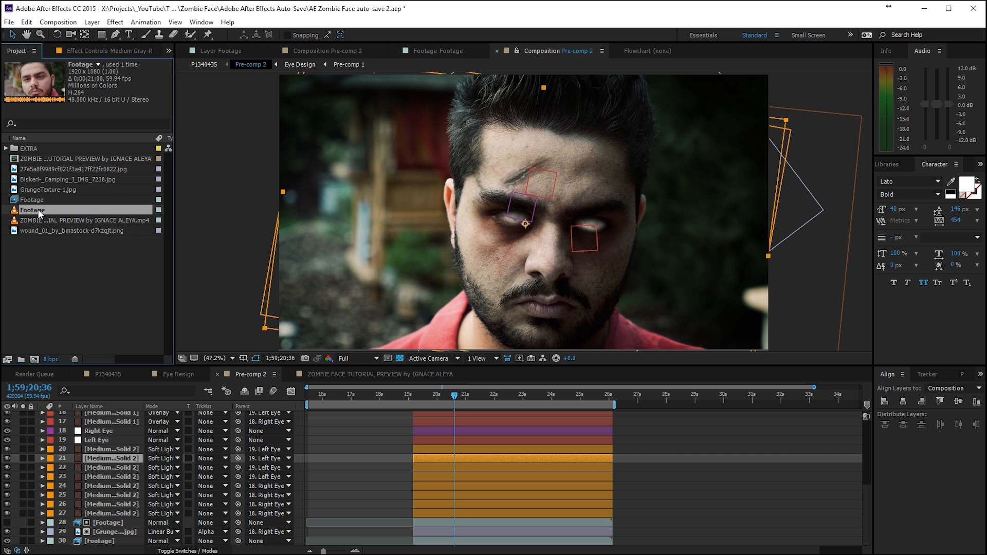
{"action": "left_click", "coordinate": [35, 200]}
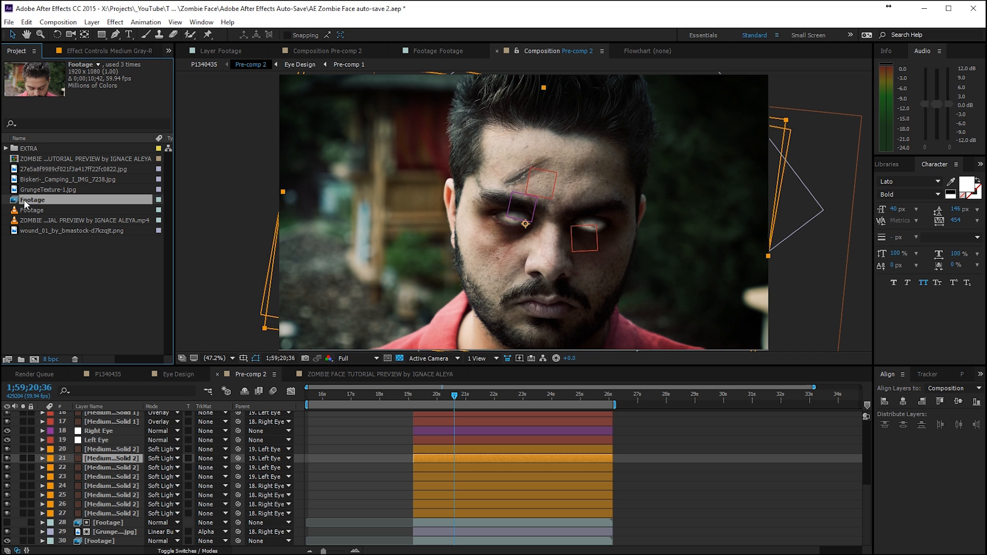
{"action": "left_click", "coordinate": [30, 210]}
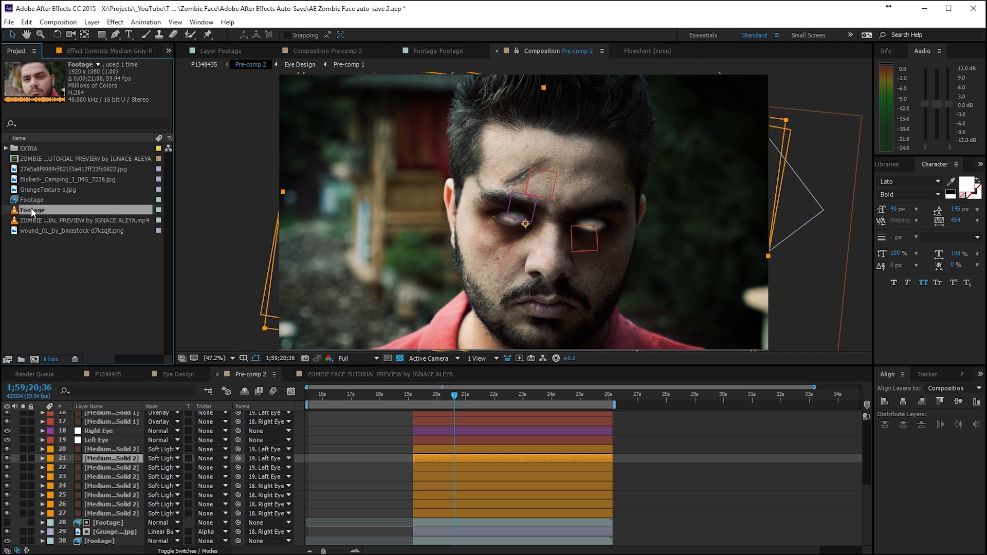
{"action": "left_click", "coordinate": [33, 200]}
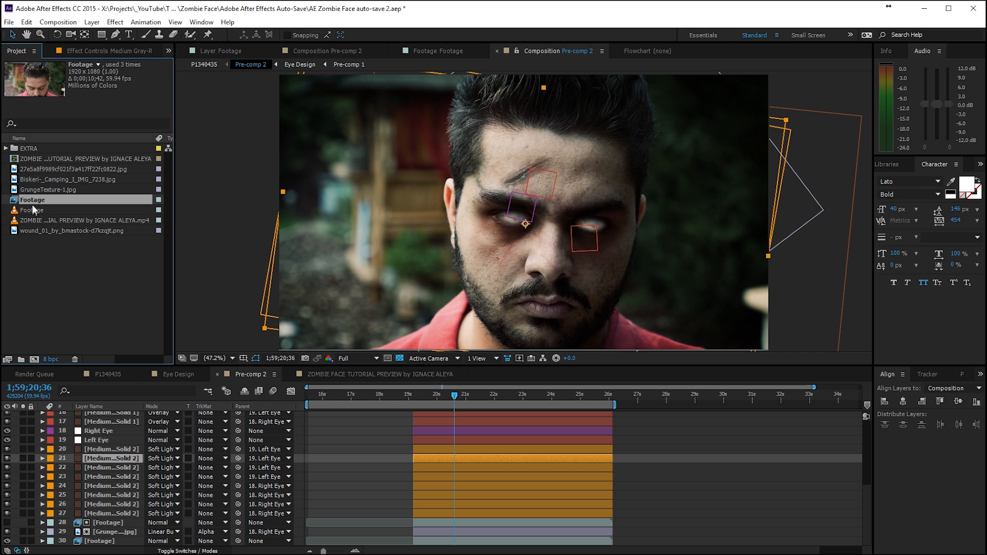
{"action": "left_click_drag", "start_coordinate": [32, 199], "coordinate": [34, 361]}
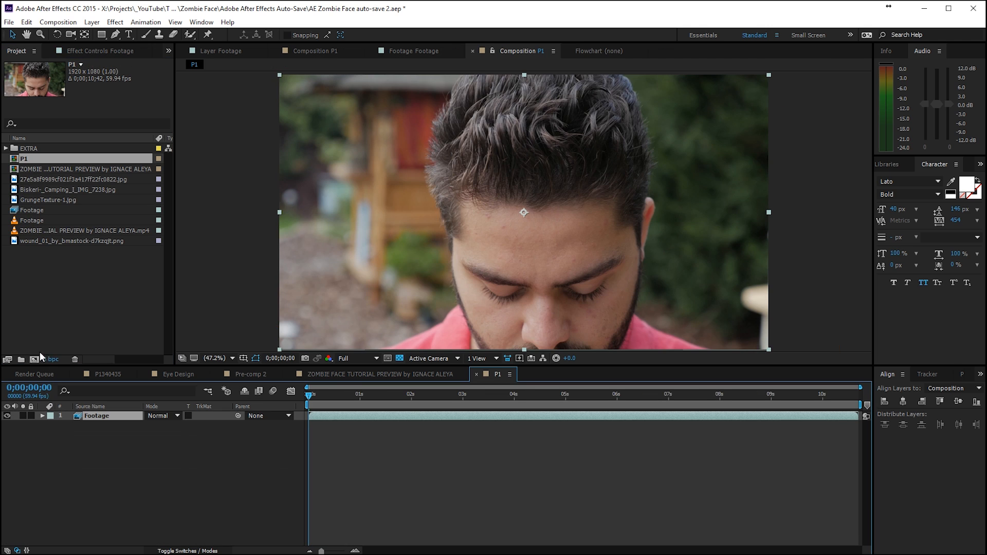
- Set the P1 work area from 0;00;02;08 to 0;00;06;01, trim the composition to it, and return to its first frame
{"action": "left_click_drag", "start_coordinate": [311, 391], "coordinate": [319, 442]}
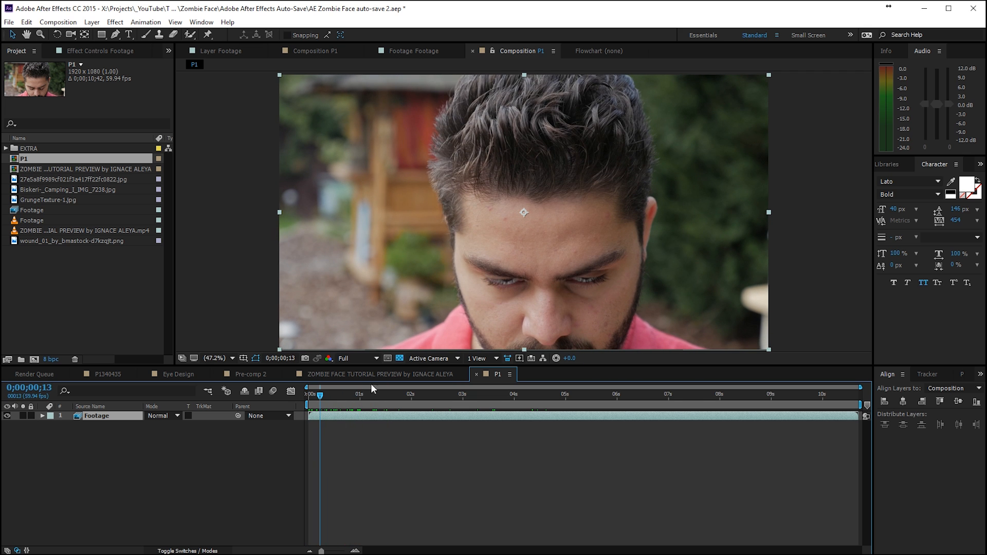
{"action": "left_click_drag", "start_coordinate": [326, 404], "coordinate": [418, 413]}
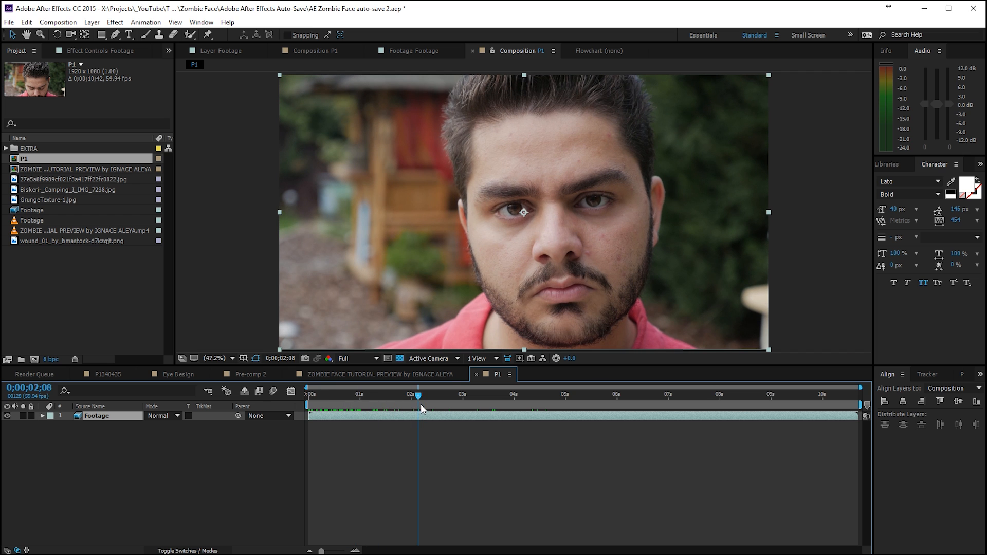
{"action": "key", "text": "b"}
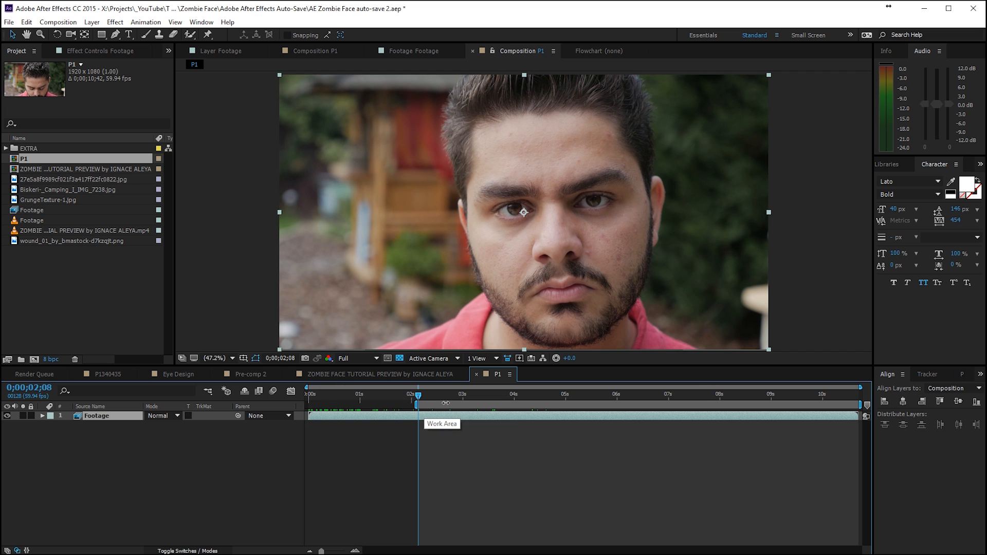
{"action": "left_click_drag", "start_coordinate": [424, 393], "coordinate": [618, 430]}
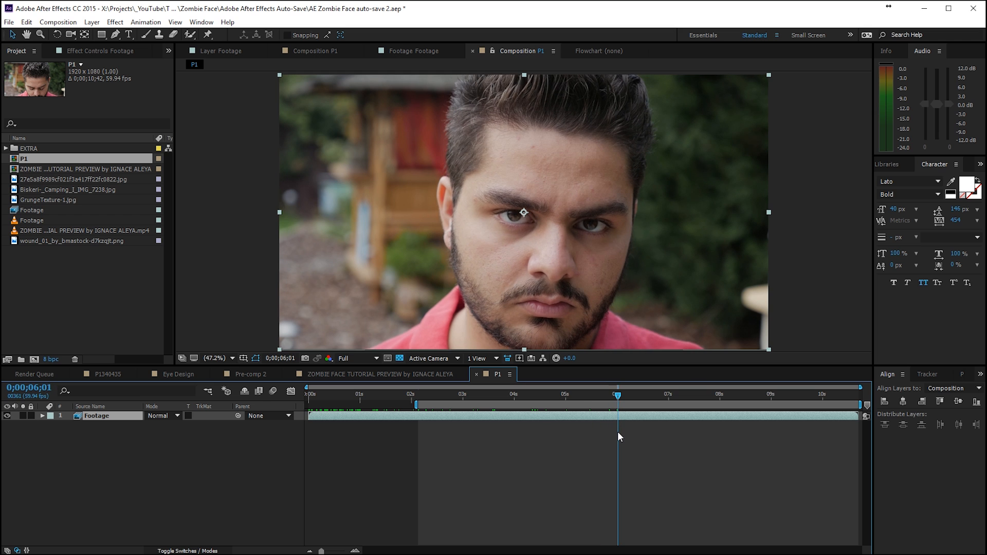
{"action": "key", "text": "n"}
{"action": "right_click", "coordinate": [602, 406]}
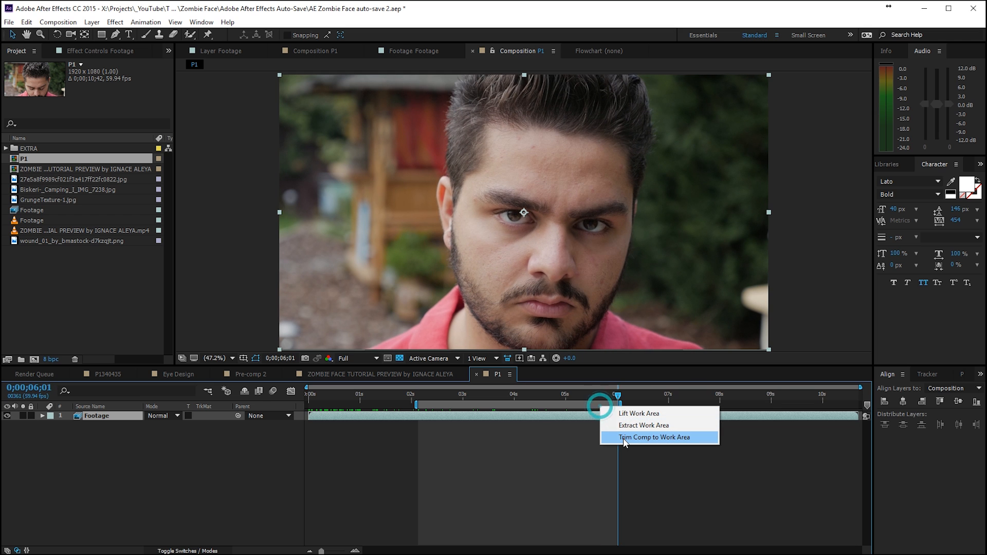
{"action": "left_click", "coordinate": [624, 437]}
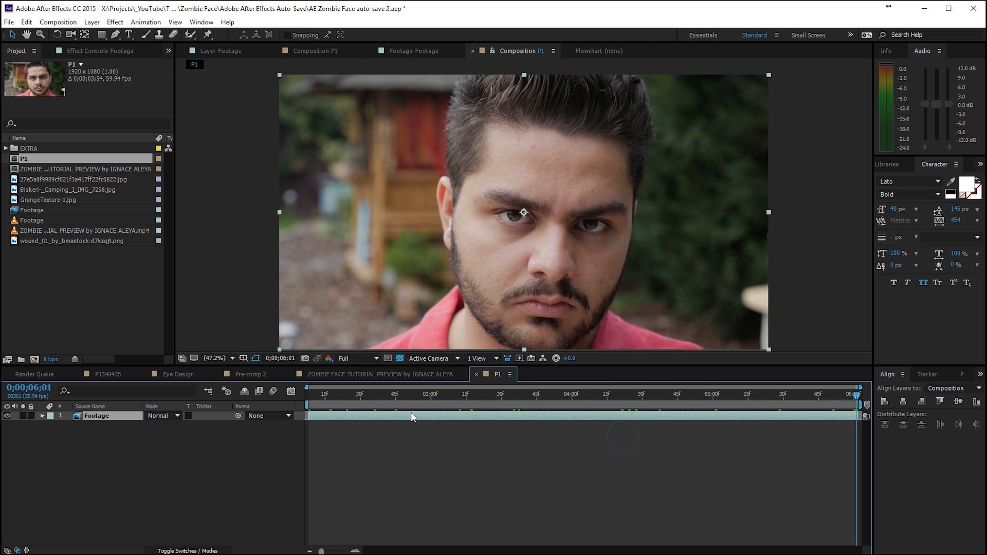
{"action": "key", "text": "Home"}
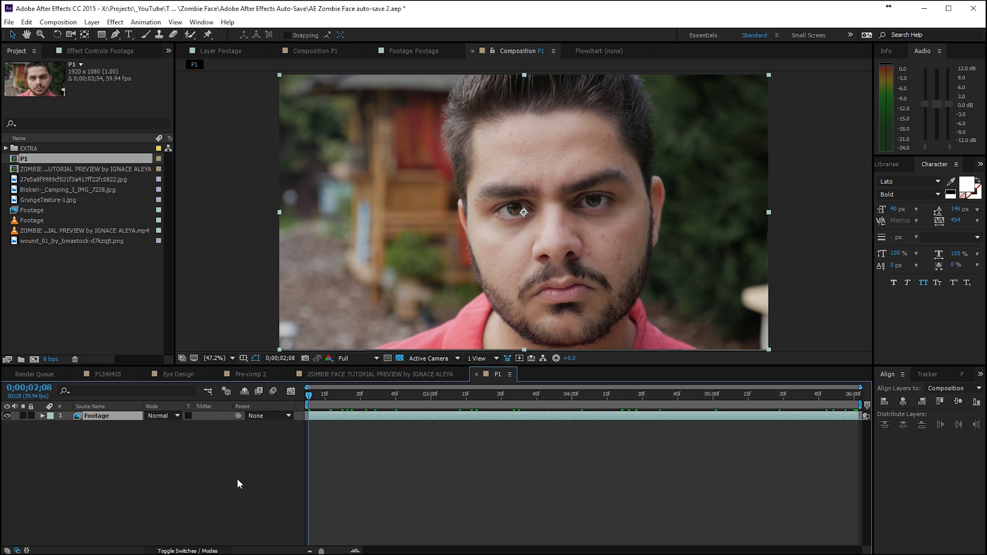
- Add a null object to the P1 composition and rename it Track Right Eye
{"action": "left_click", "coordinate": [264, 473]}
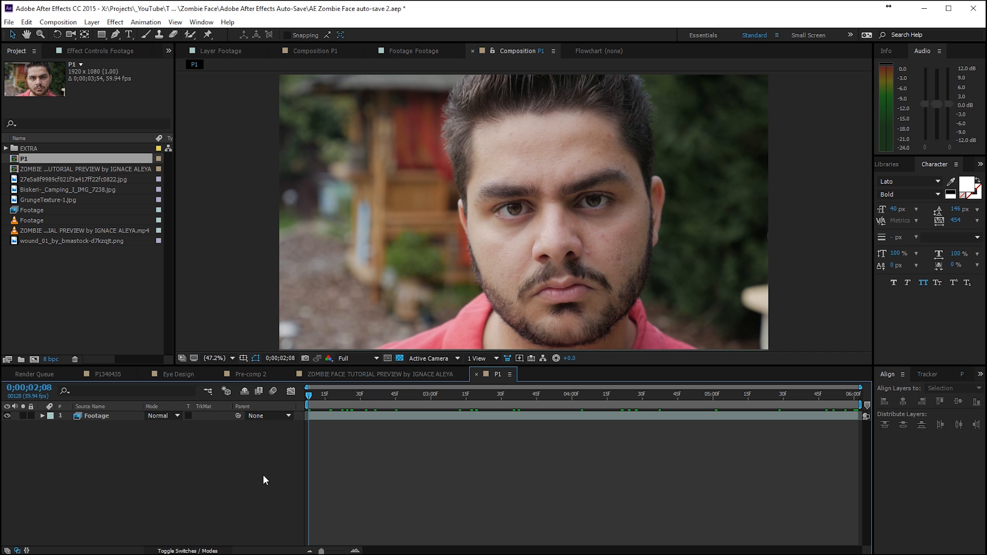
{"action": "left_click", "coordinate": [342, 416]}
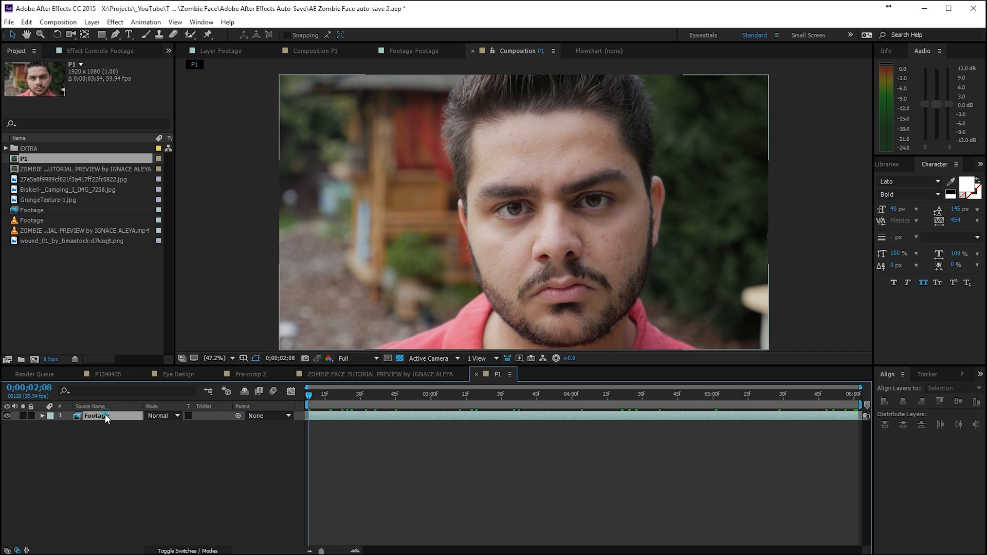
{"action": "right_click", "coordinate": [206, 460]}
{"action": "mouse_move", "coordinate": [242, 357]}
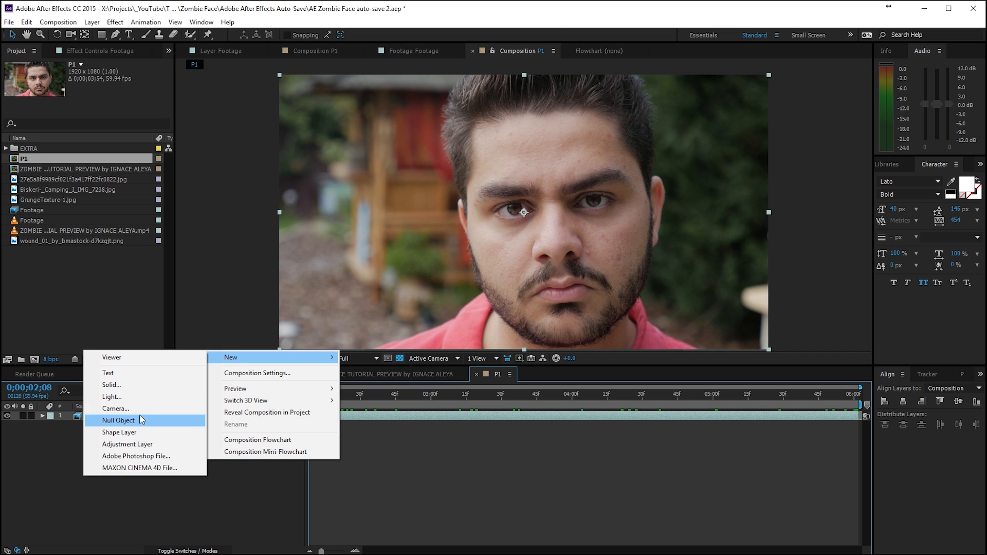
{"action": "left_click", "coordinate": [118, 420]}
{"action": "key", "text": "Return"}
{"action": "key", "text": "BackSpace"}
{"action": "type", "text": "Track Right Eye"}
{"action": "key", "text": "Return"}
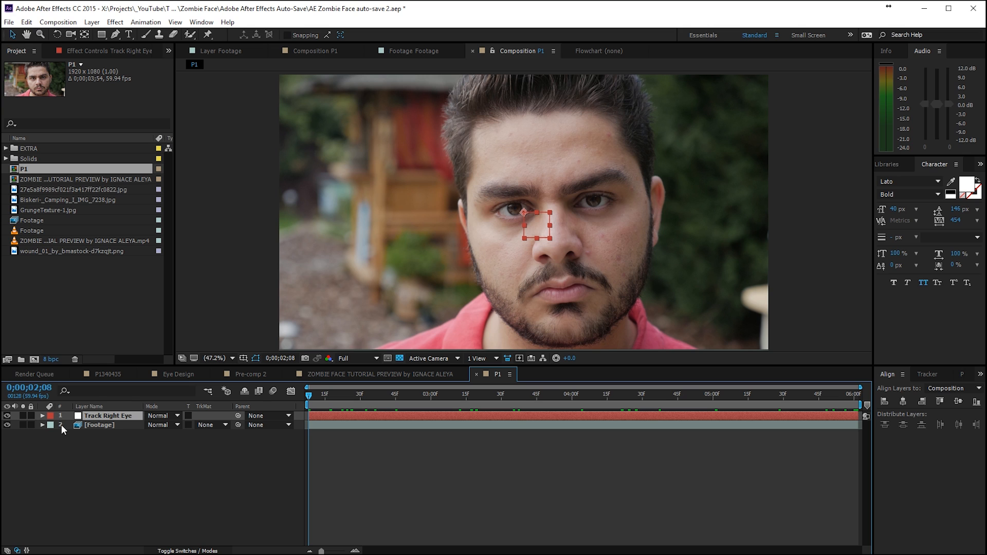
- Start Track Motion on the Footage layer and enable rotation tracking in addition to position
{"action": "left_click", "coordinate": [86, 426]}
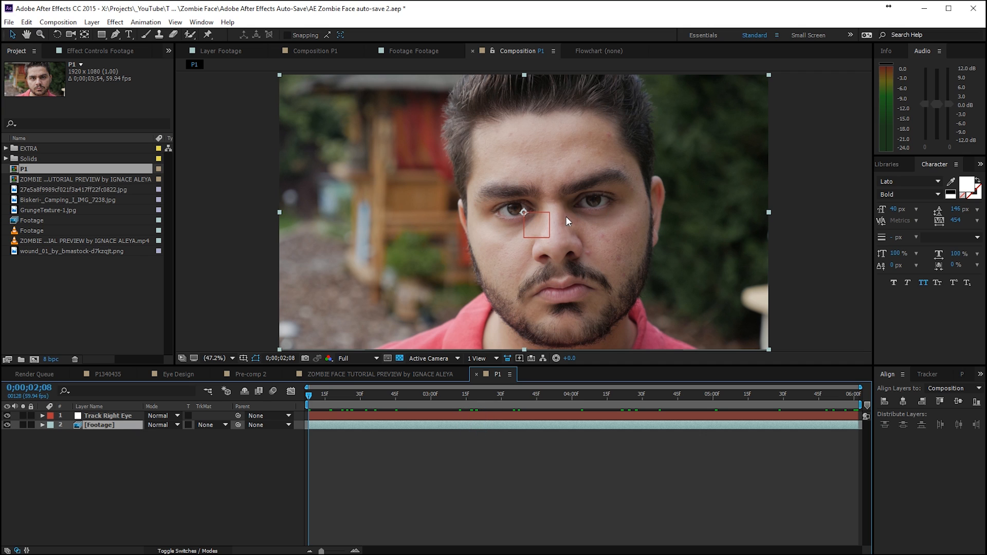
{"action": "key", "text": "period"}
{"action": "key", "text": "period"}
{"action": "key", "text": "period"}
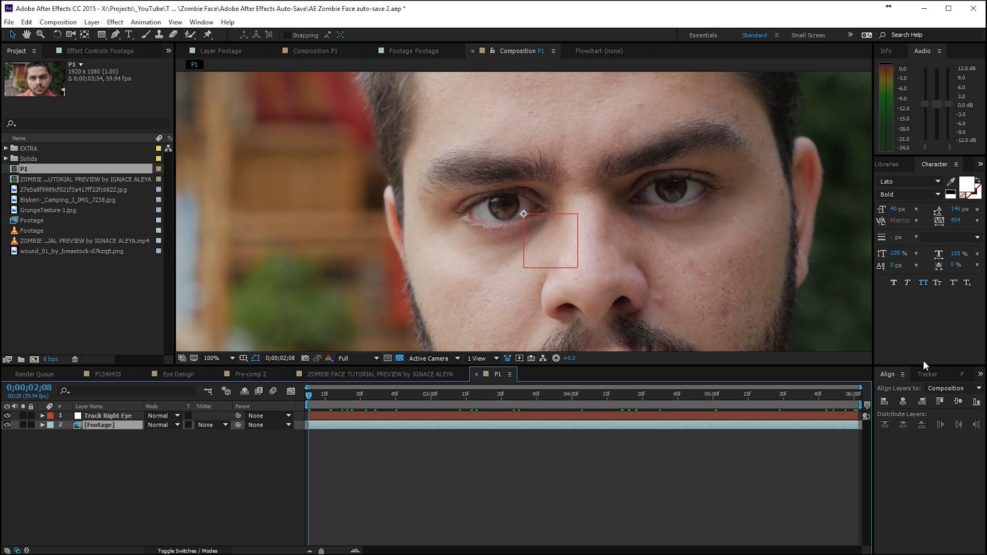
{"action": "left_click", "coordinate": [927, 375]}
{"action": "left_click", "coordinate": [909, 404]}
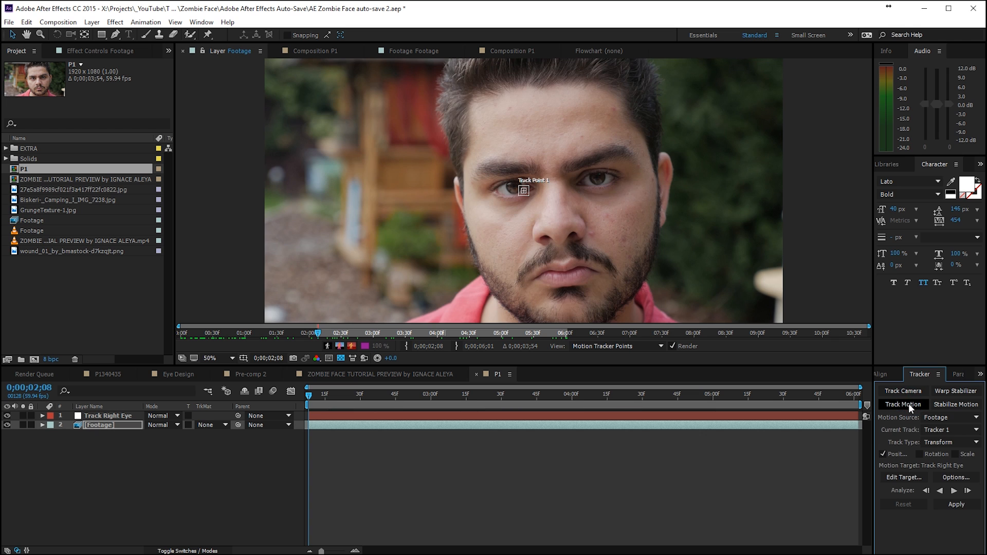
{"action": "left_click", "coordinate": [201, 22]}
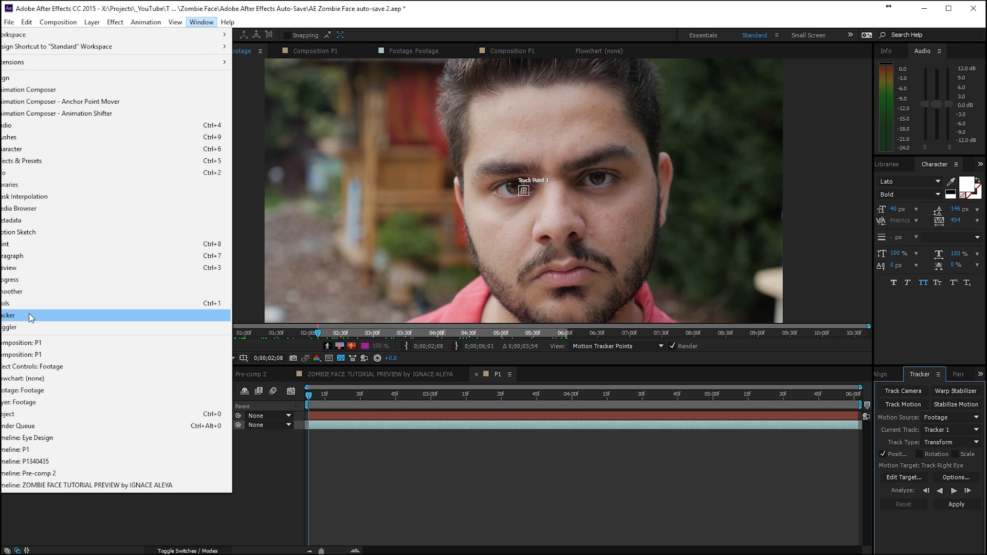
{"action": "left_click", "coordinate": [893, 415]}
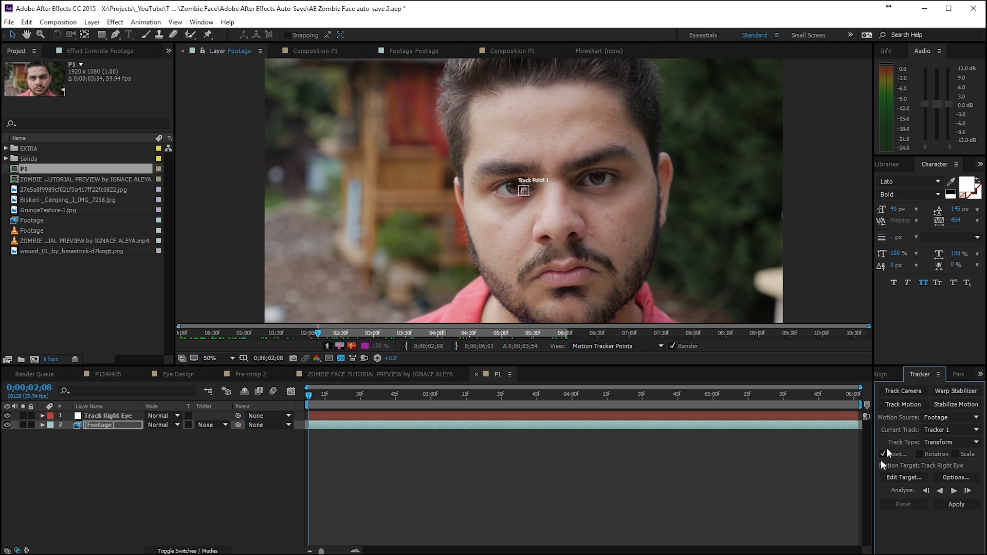
{"action": "left_click", "coordinate": [919, 454]}
- Place Track Point 1 on the outer corner of the man's right eye and enlarge its search region around that corner
{"action": "scroll", "coordinate": [519, 191], "scroll_direction": "up", "scroll_amount": 4}
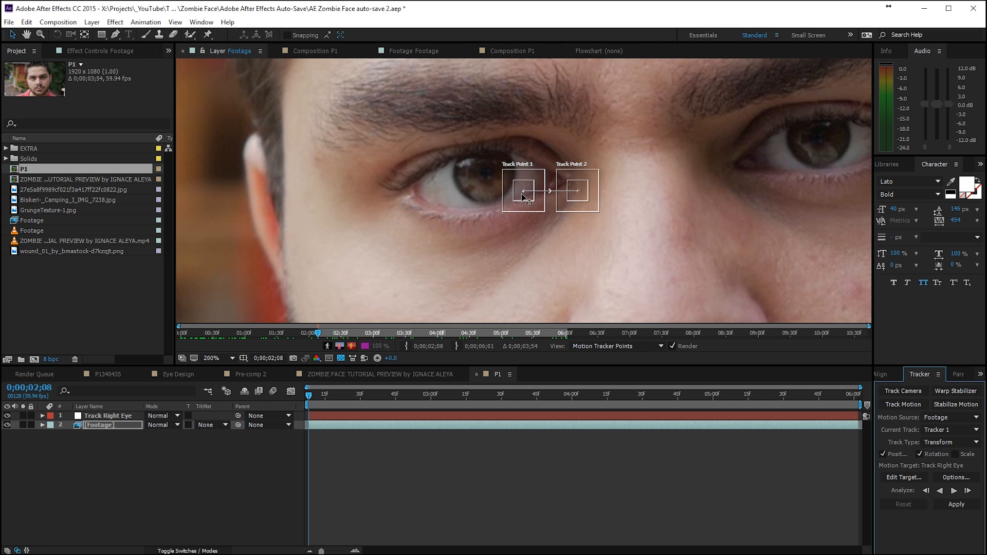
{"action": "left_click_drag", "start_coordinate": [509, 192], "coordinate": [448, 250]}
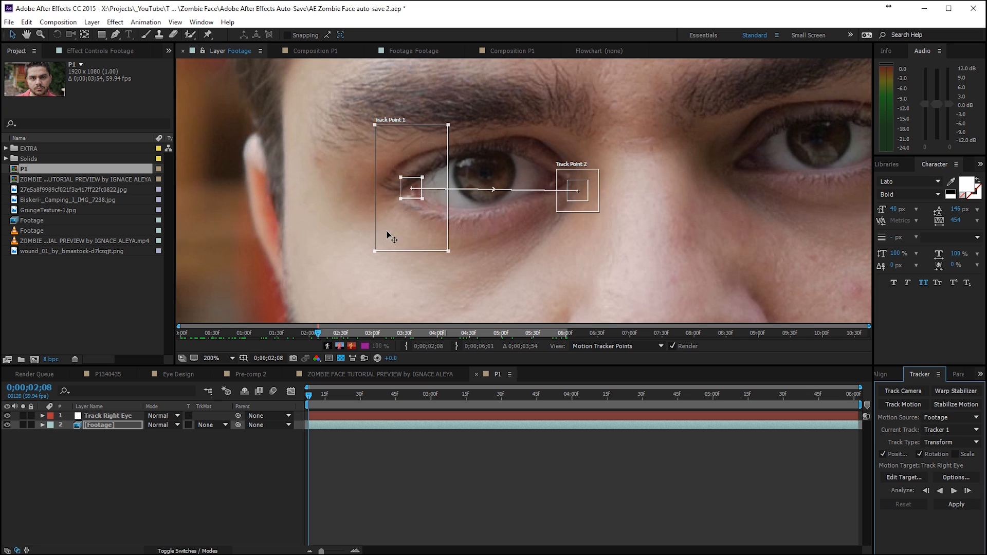
{"action": "left_click_drag", "start_coordinate": [374, 251], "coordinate": [369, 249]}
{"action": "left_click_drag", "start_coordinate": [409, 193], "coordinate": [403, 196]}
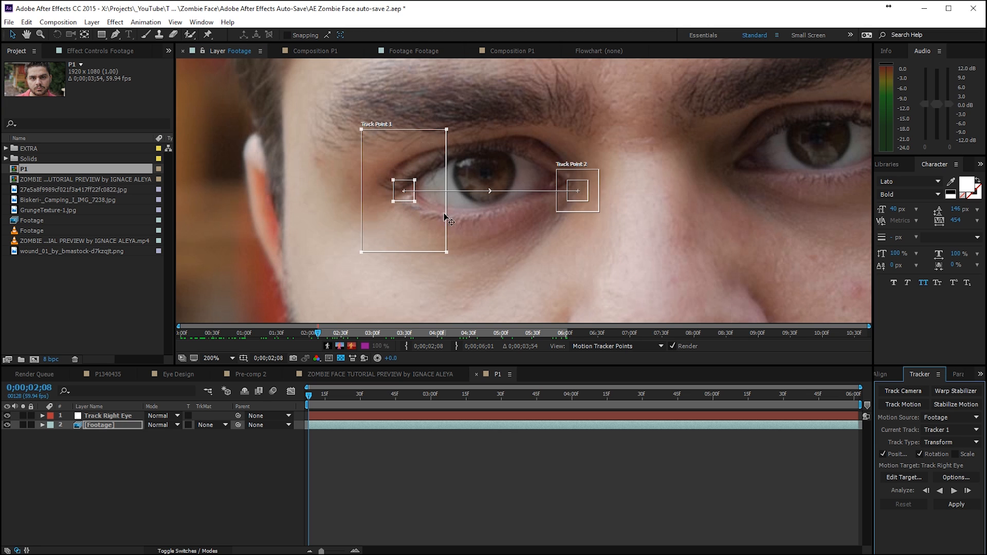
{"action": "left_click_drag", "start_coordinate": [446, 252], "coordinate": [440, 250]}
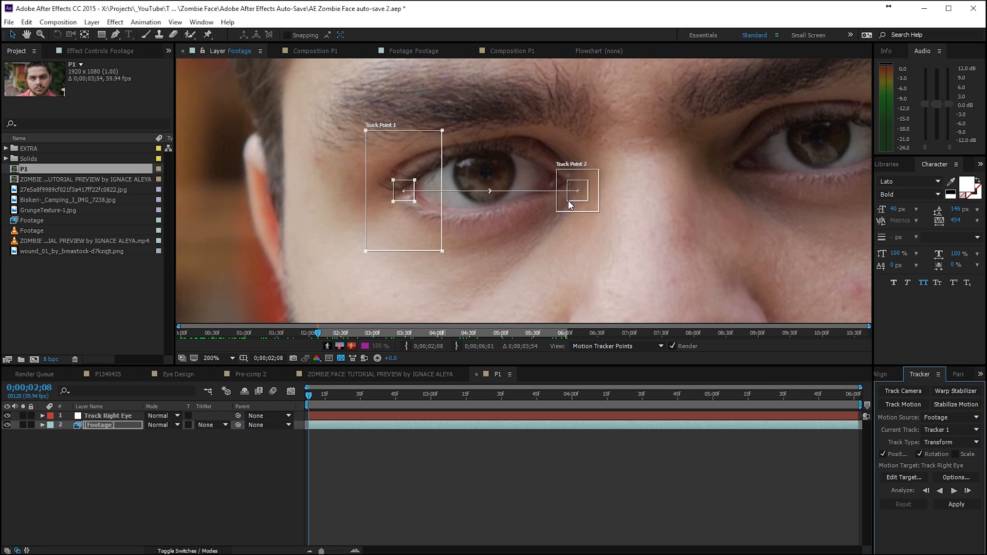
- Place Track Point 2 on the inner corner of the man's right eye with an enlarged search region, and analyze the track forward
{"action": "left_click_drag", "start_coordinate": [575, 193], "coordinate": [601, 248]}
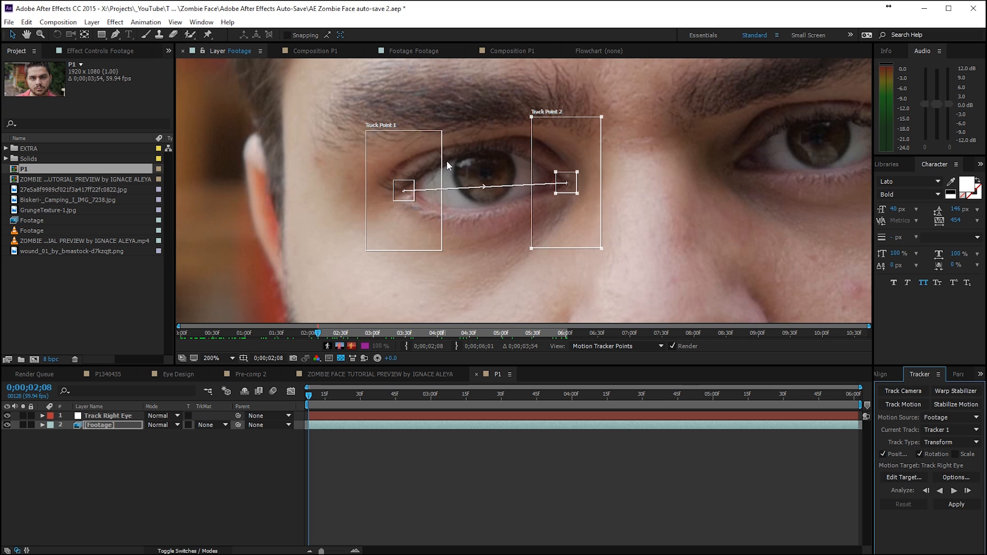
{"action": "key", "text": "comma"}
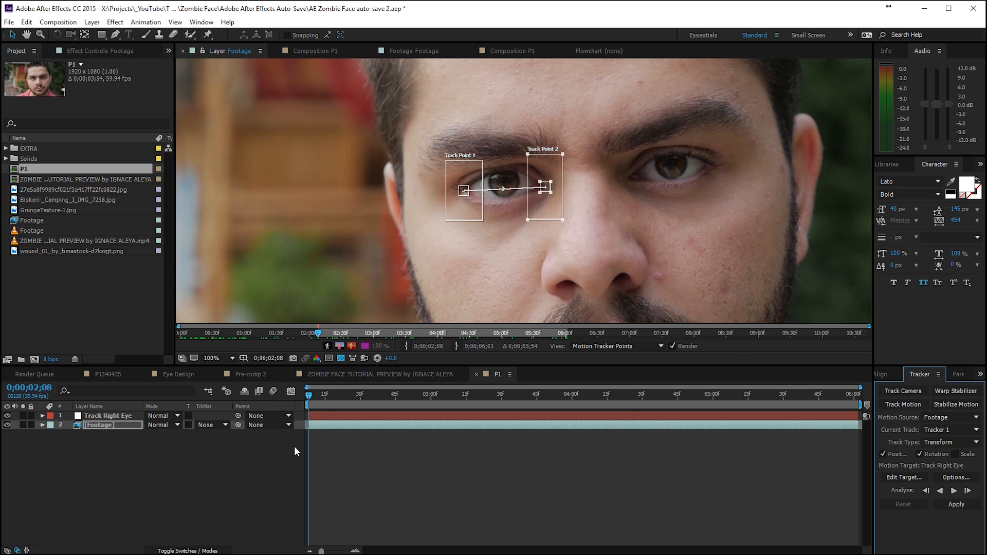
{"action": "left_click", "coordinate": [953, 491]}
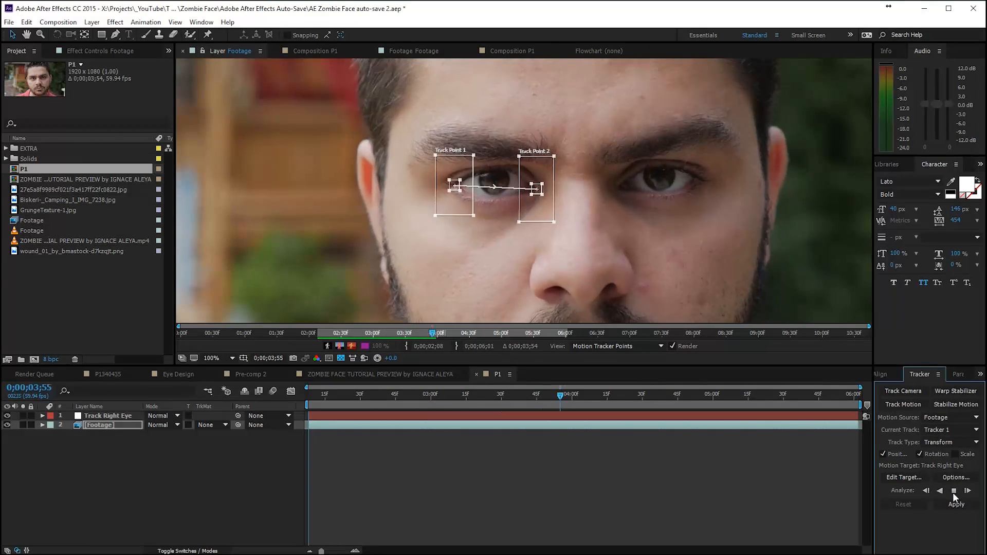
{"action": "left_click", "coordinate": [951, 492]}
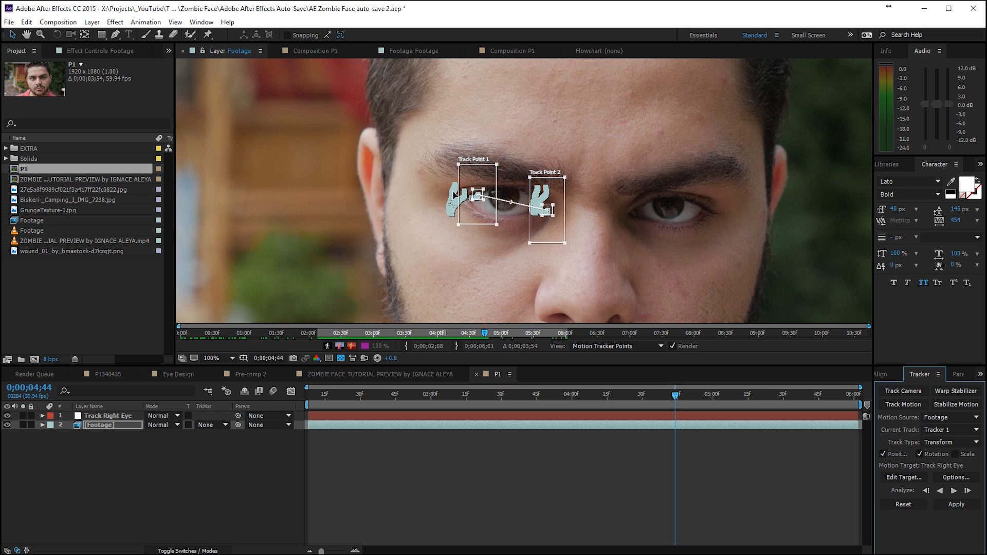
- Return to 0;00;04;21, enlarge Track Point 1's feature and search regions, and re-analyze forward to the clip's end at 0;00;06;01
{"action": "left_click_drag", "start_coordinate": [673, 394], "coordinate": [622, 398]}
{"action": "scroll", "coordinate": [444, 256], "scroll_direction": "up", "scroll_amount": 1}
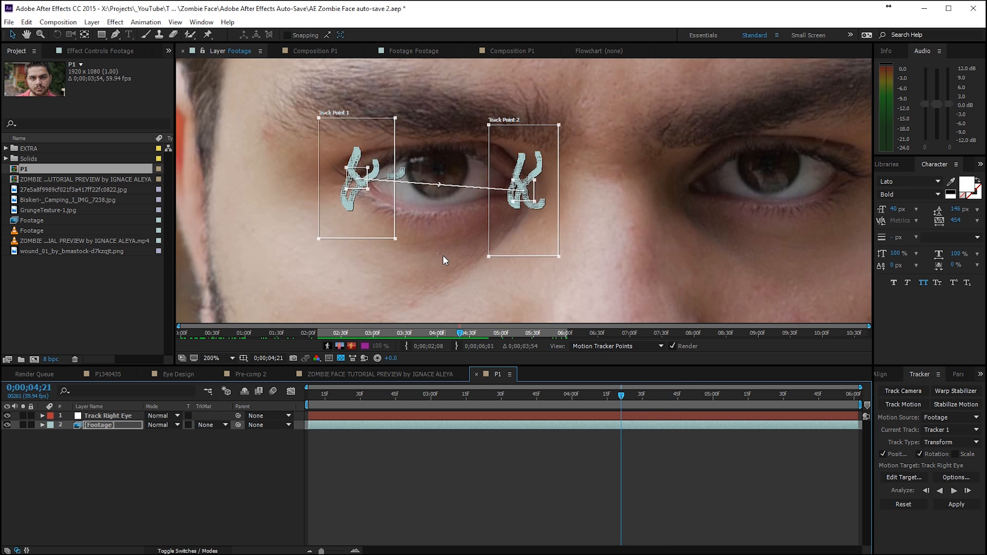
{"action": "left_click_drag", "start_coordinate": [368, 190], "coordinate": [372, 198]}
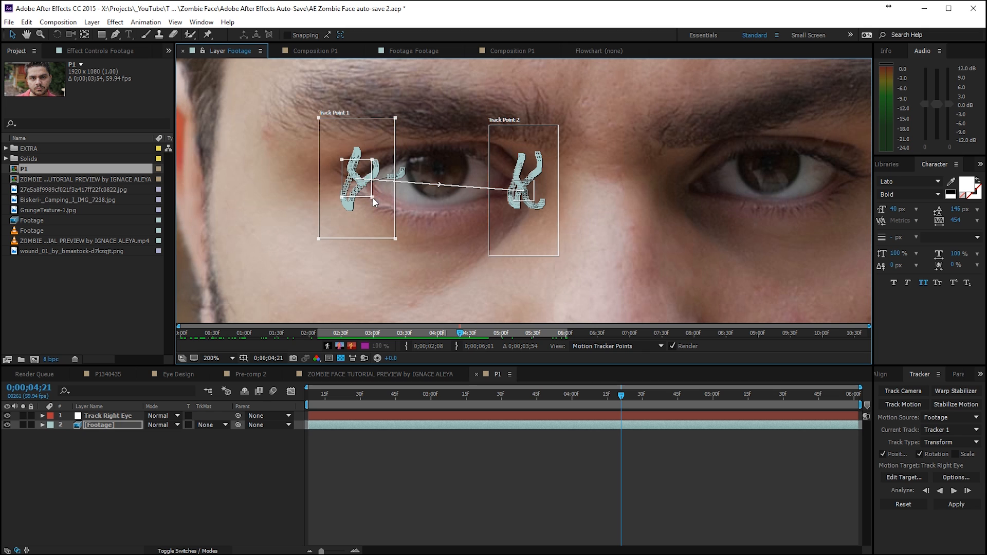
{"action": "left_click_drag", "start_coordinate": [394, 239], "coordinate": [397, 246]}
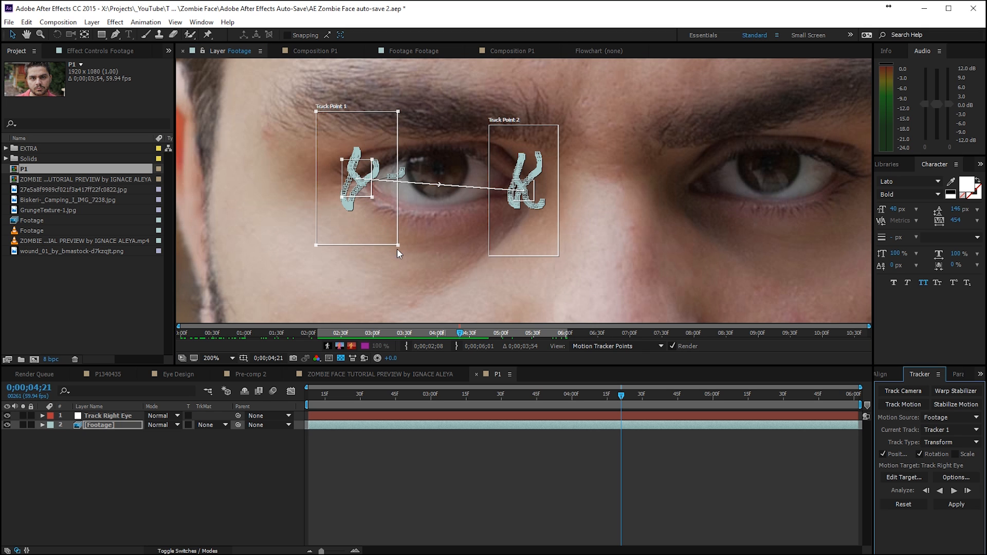
{"action": "left_click", "coordinate": [953, 490]}
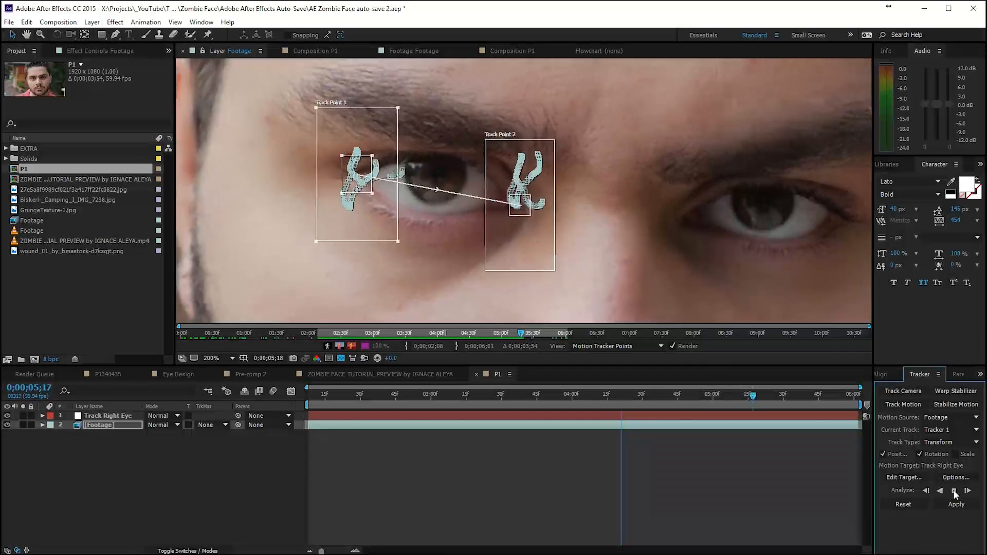
{"action": "left_click", "coordinate": [820, 445]}
{"action": "left_click_drag", "start_coordinate": [856, 395], "coordinate": [875, 428]}
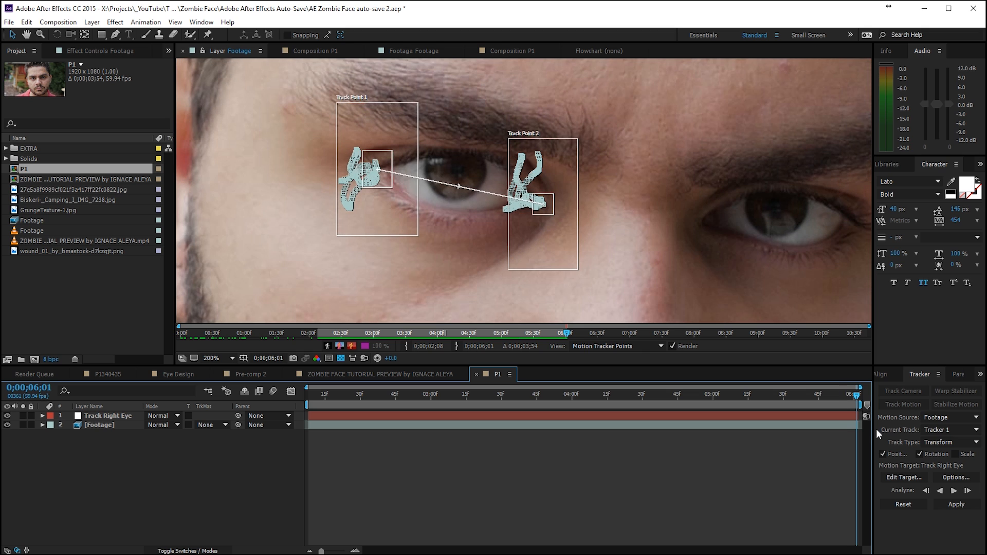
- Apply the tracking data to the Track Right Eye null in X and Y, and return to the composition's first frame
{"action": "left_click", "coordinate": [904, 478]}
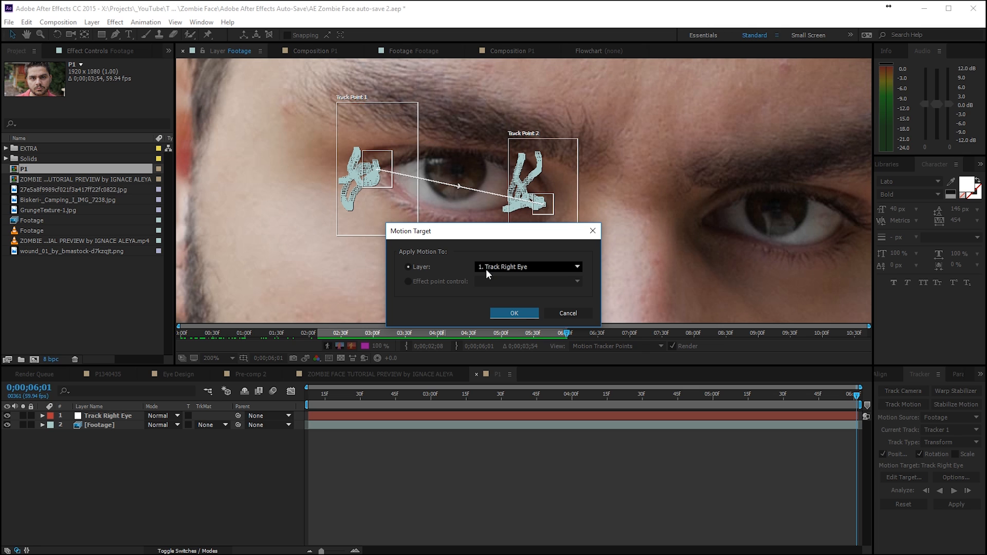
{"action": "left_click", "coordinate": [516, 311]}
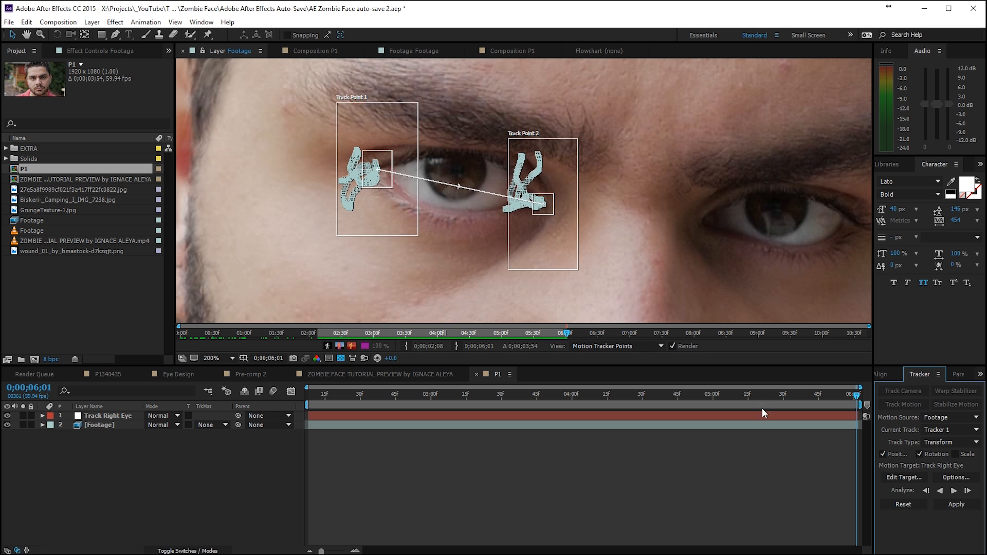
{"action": "left_click", "coordinate": [959, 507]}
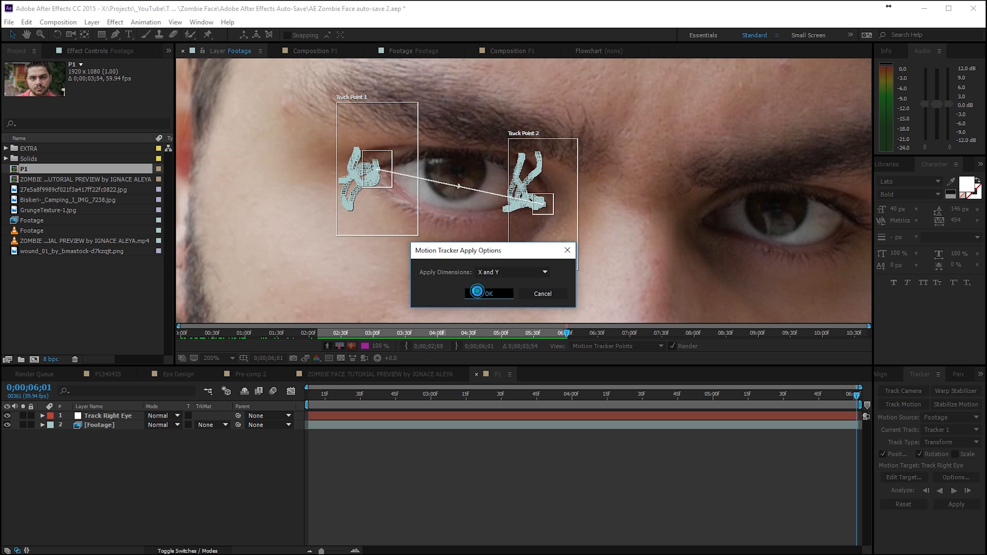
{"action": "left_click", "coordinate": [477, 290]}
{"action": "left_click_drag", "start_coordinate": [311, 404], "coordinate": [220, 414]}
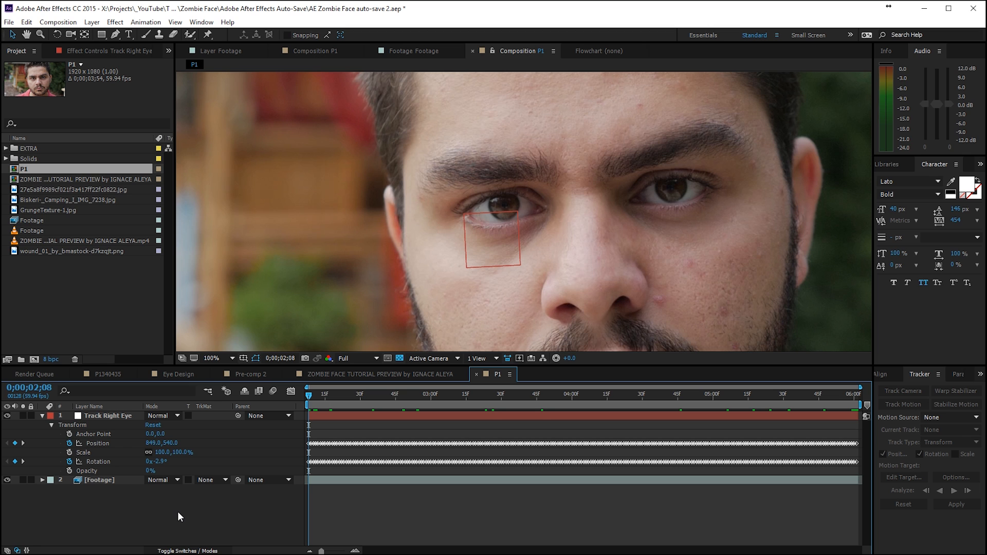
- Create a new 500 x 500 px composition named Eye Design
{"action": "left_click", "coordinate": [58, 22]}
{"action": "left_click", "coordinate": [72, 30]}
{"action": "left_click", "coordinate": [432, 218]}
{"action": "type", "text": "500"}
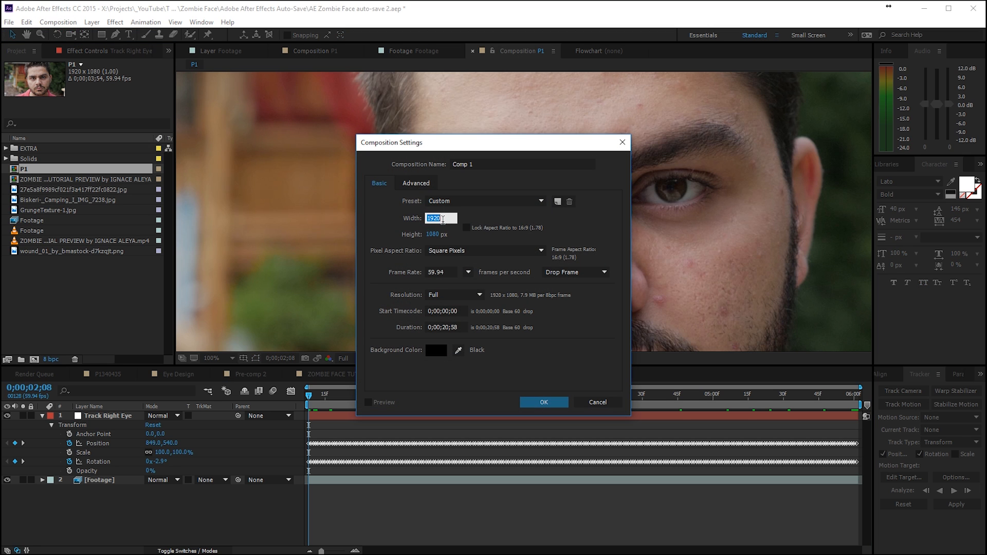
{"action": "key", "text": "Tab"}
{"action": "type", "text": "500"}
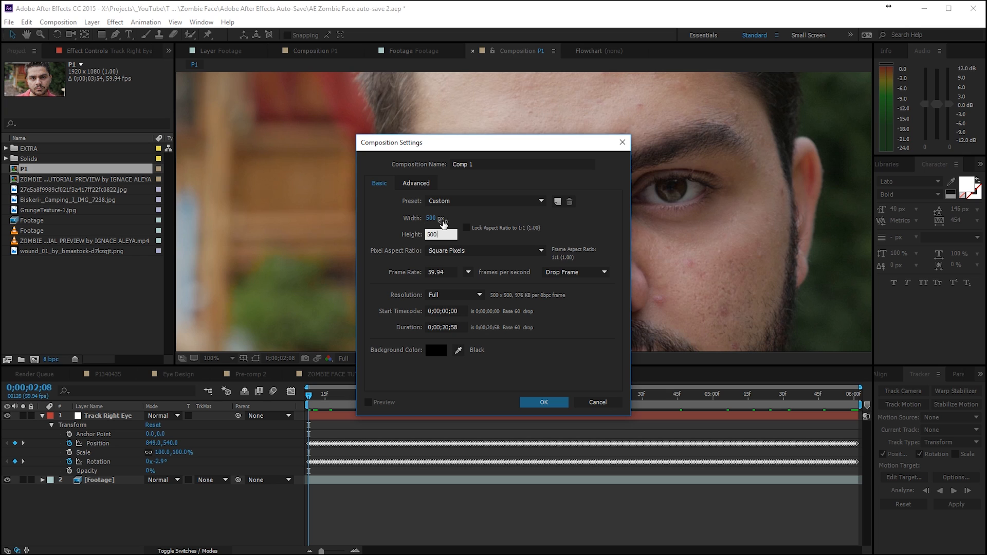
{"action": "left_click", "coordinate": [464, 164]}
{"action": "left_click_drag", "start_coordinate": [482, 163], "coordinate": [351, 176]}
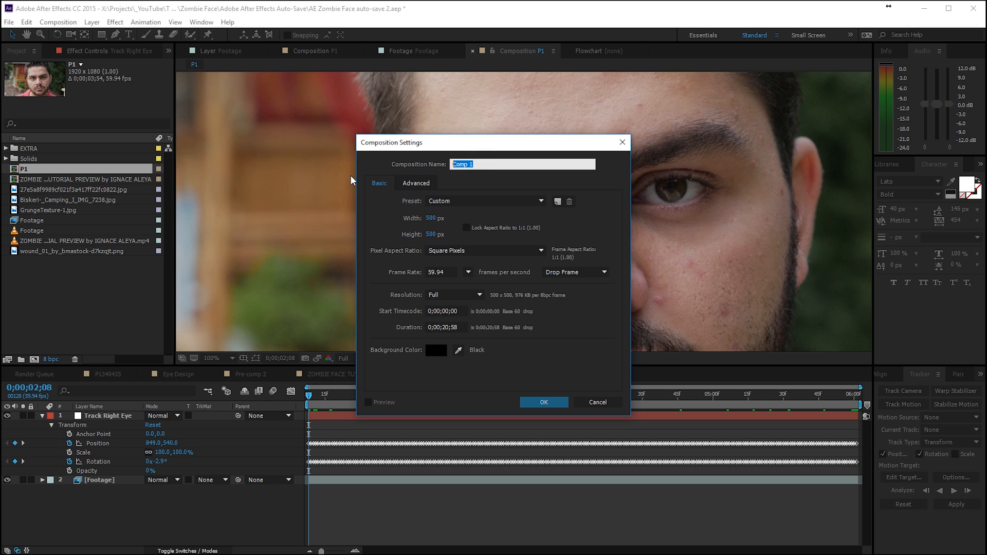
{"action": "type", "text": "Eye Design"}
{"action": "left_click", "coordinate": [543, 402]}
- Add a composition-sized solid named Background to the Eye Design composition
{"action": "right_click", "coordinate": [168, 434]}
{"action": "mouse_move", "coordinate": [190, 443]}
{"action": "left_click", "coordinate": [94, 464]}
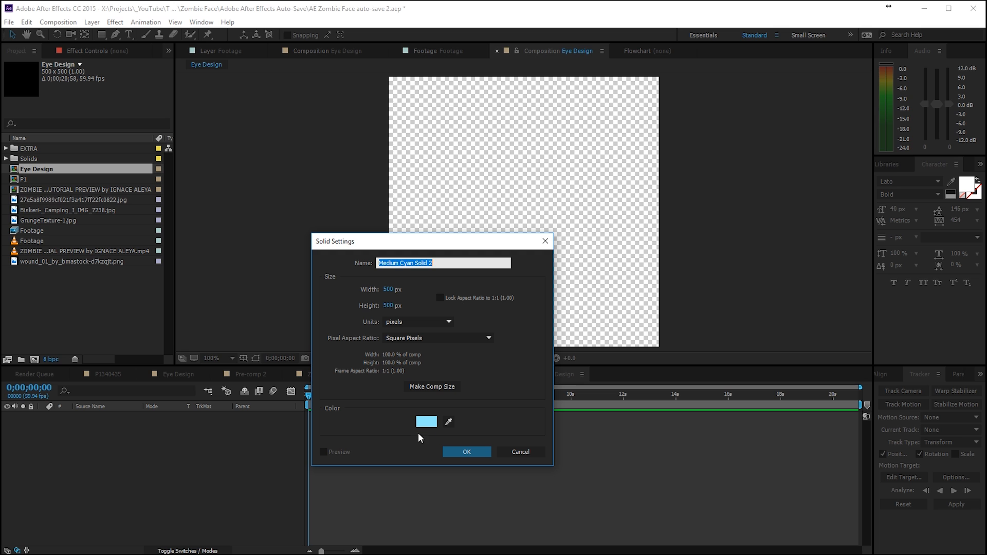
{"action": "type", "text": "Background"}
{"action": "key", "text": "Return"}
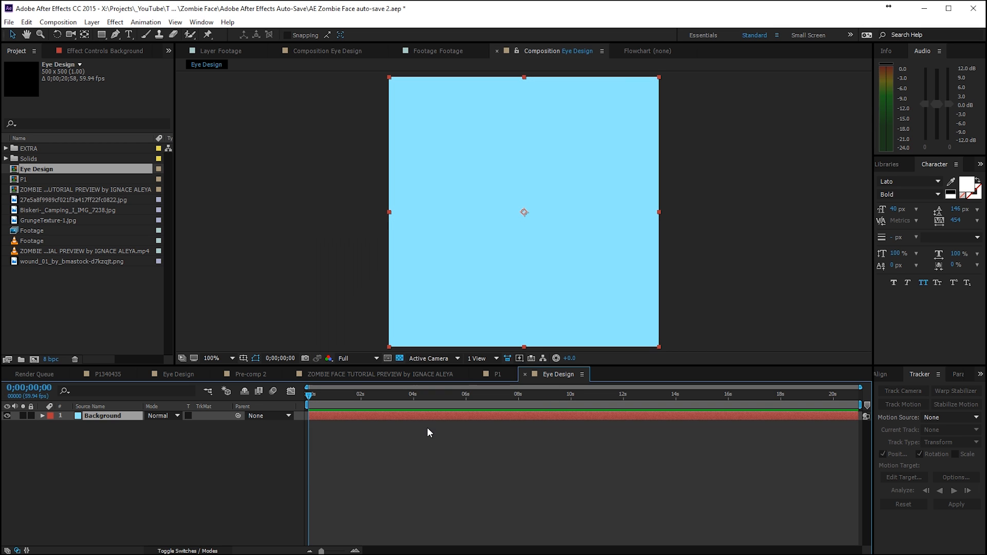
- Sample the white of the man's right eye in P1 as the text color and lighten it to BBB8B7
{"action": "left_click", "coordinate": [497, 372]}
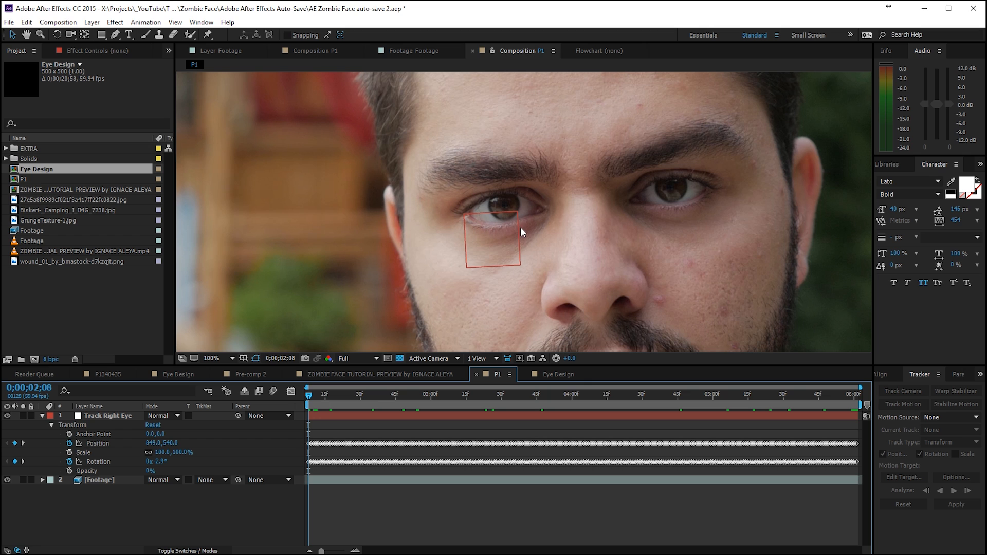
{"action": "left_click", "coordinate": [965, 186]}
{"action": "left_click", "coordinate": [969, 257]}
{"action": "left_click", "coordinate": [489, 219]}
{"action": "left_click", "coordinate": [966, 254]}
{"action": "left_click", "coordinate": [968, 254]}
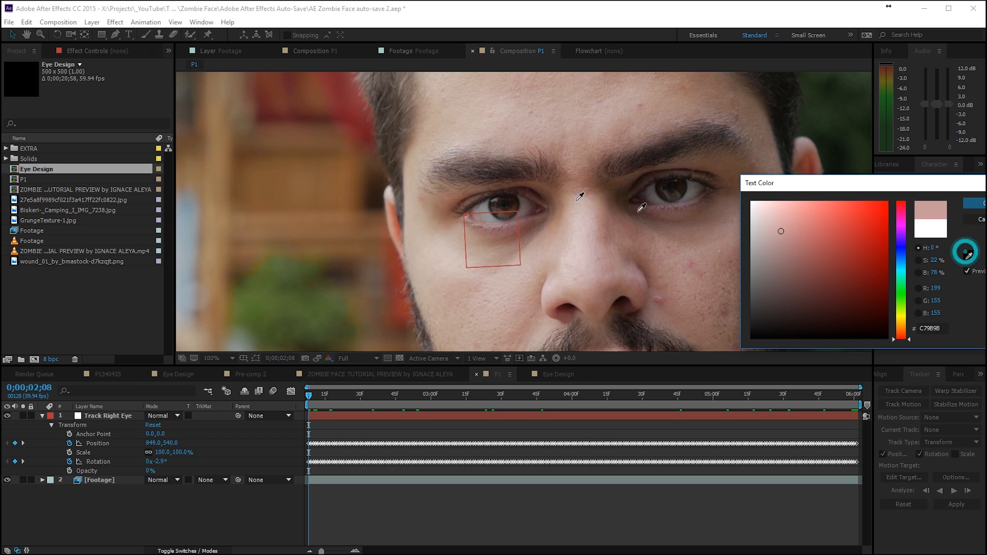
{"action": "left_click", "coordinate": [486, 206]}
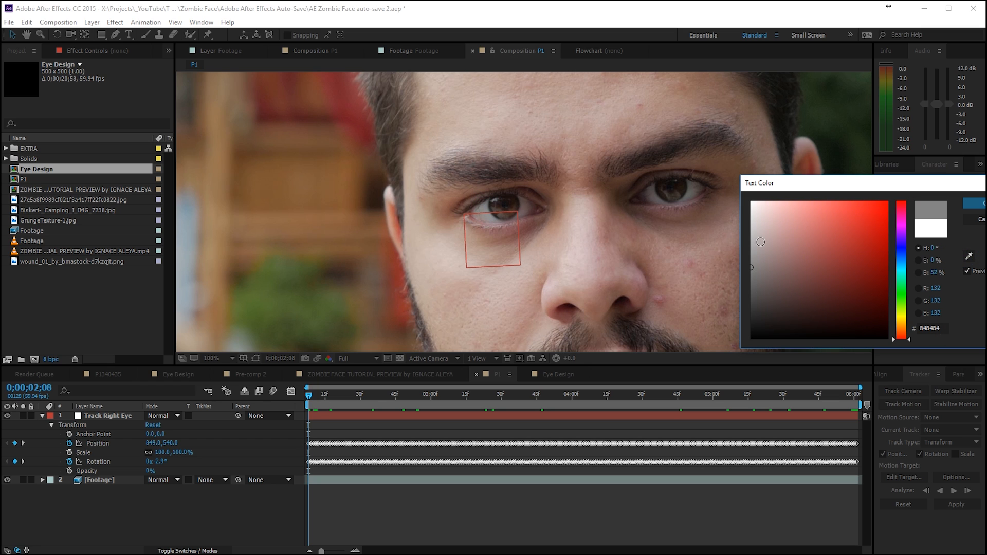
{"action": "left_click", "coordinate": [968, 256]}
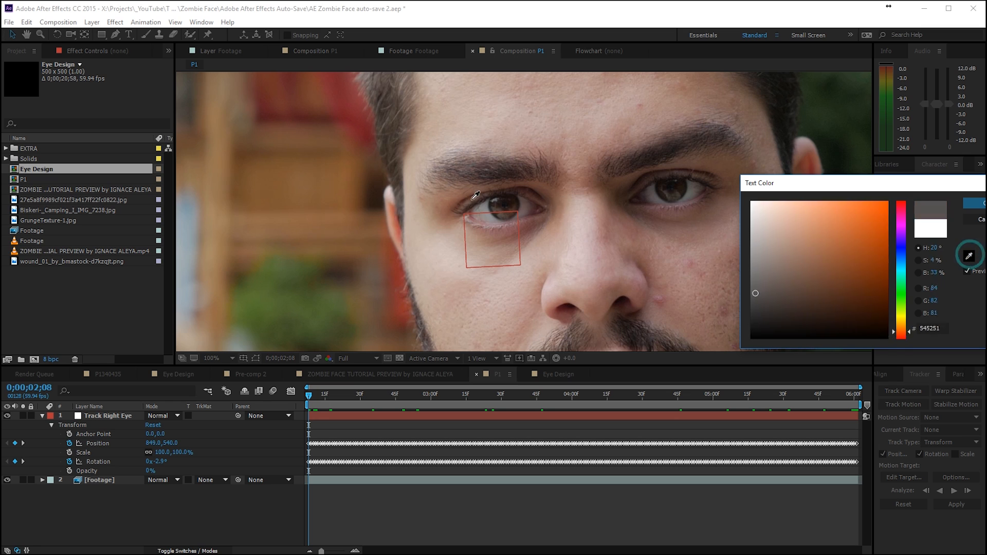
{"action": "left_click", "coordinate": [493, 215]}
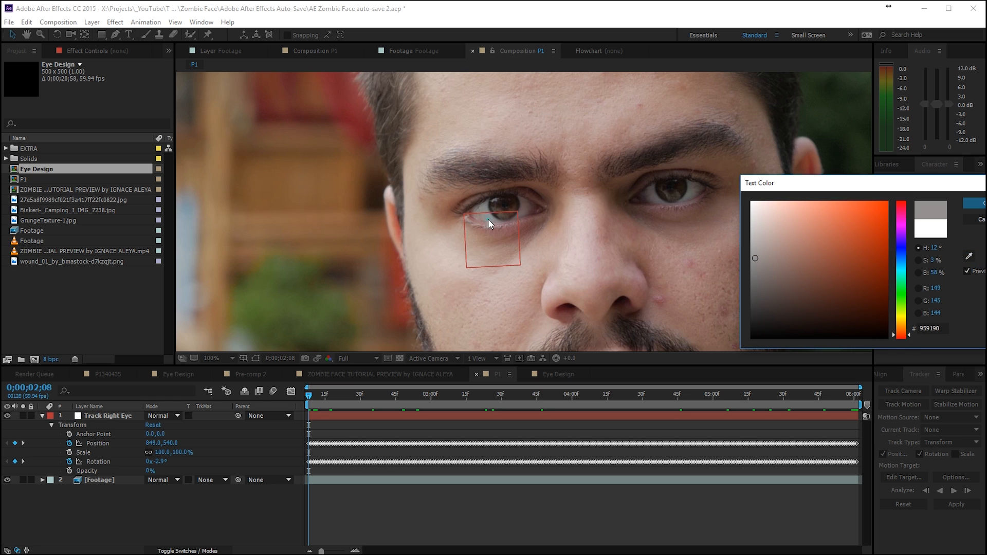
{"action": "left_click", "coordinate": [753, 246]}
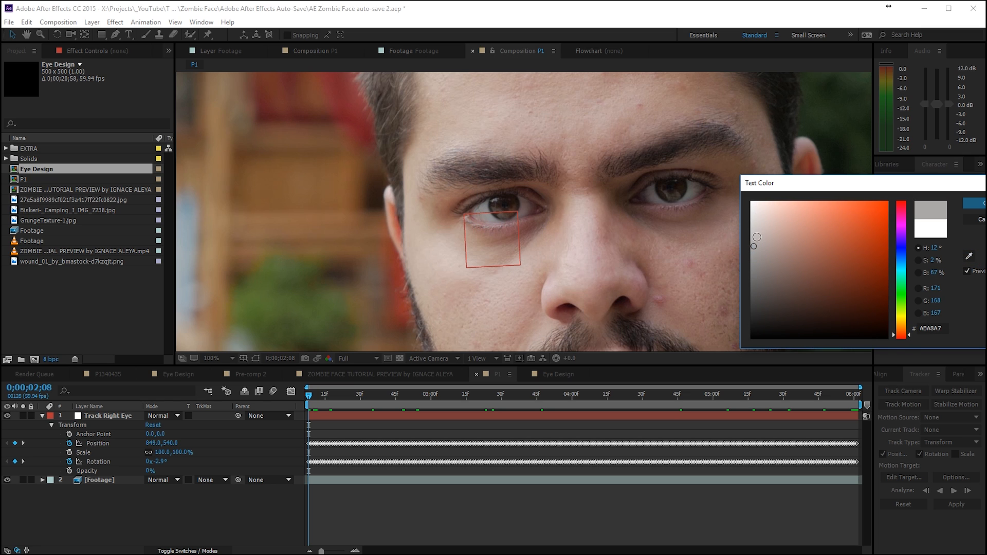
{"action": "left_click", "coordinate": [754, 237]}
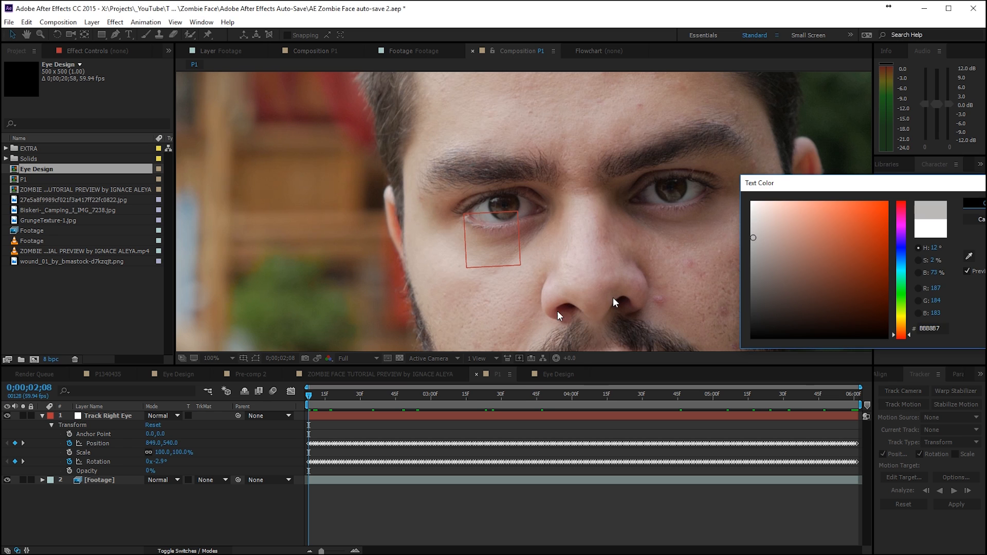
{"action": "key", "text": "Return"}
- Change the color of the Background solid in the Eye Design composition to BBB8B7
{"action": "left_click", "coordinate": [554, 374]}
{"action": "left_click", "coordinate": [334, 415]}
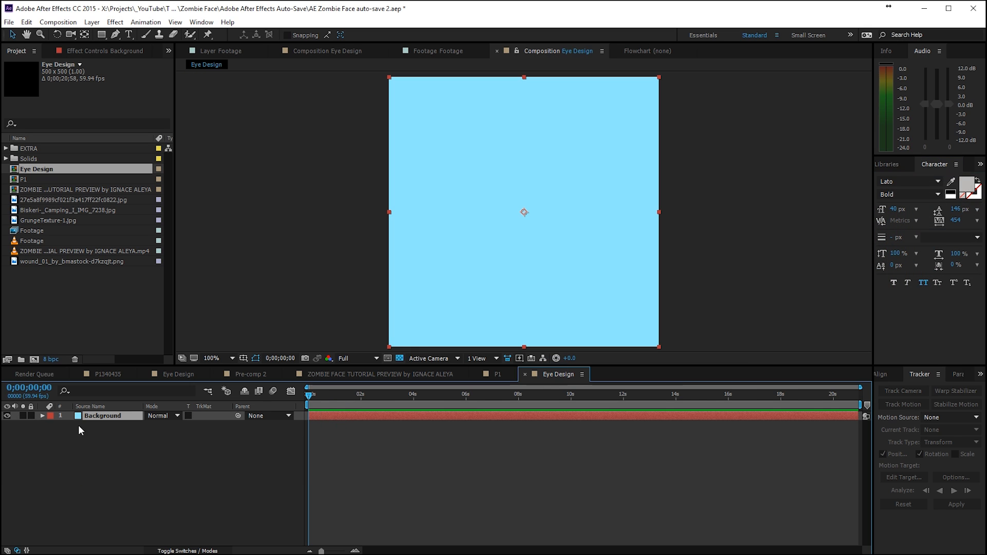
{"action": "left_click", "coordinate": [92, 22]}
{"action": "left_click", "coordinate": [93, 44]}
{"action": "left_click", "coordinate": [172, 334]}
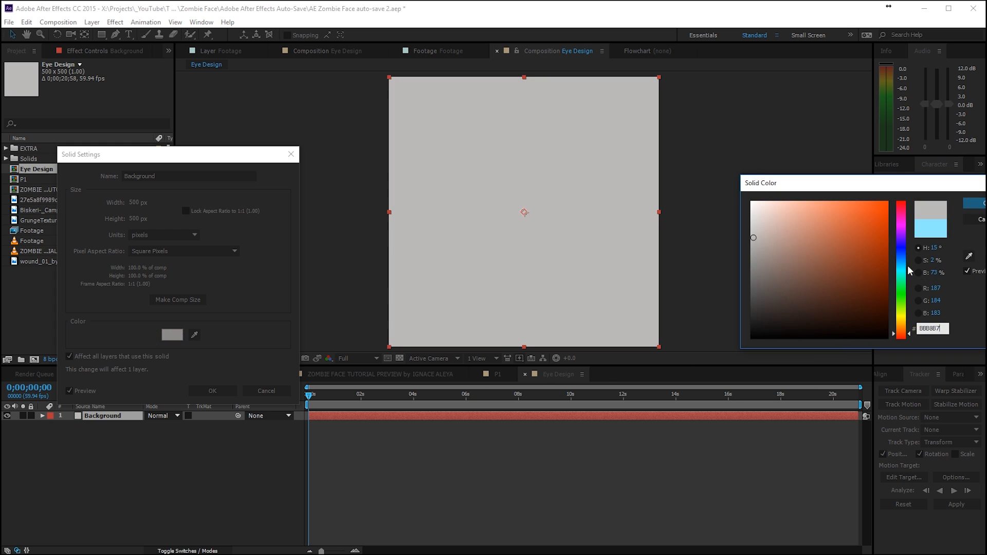
{"action": "key", "text": "Return"}
{"action": "left_click", "coordinate": [212, 390]}
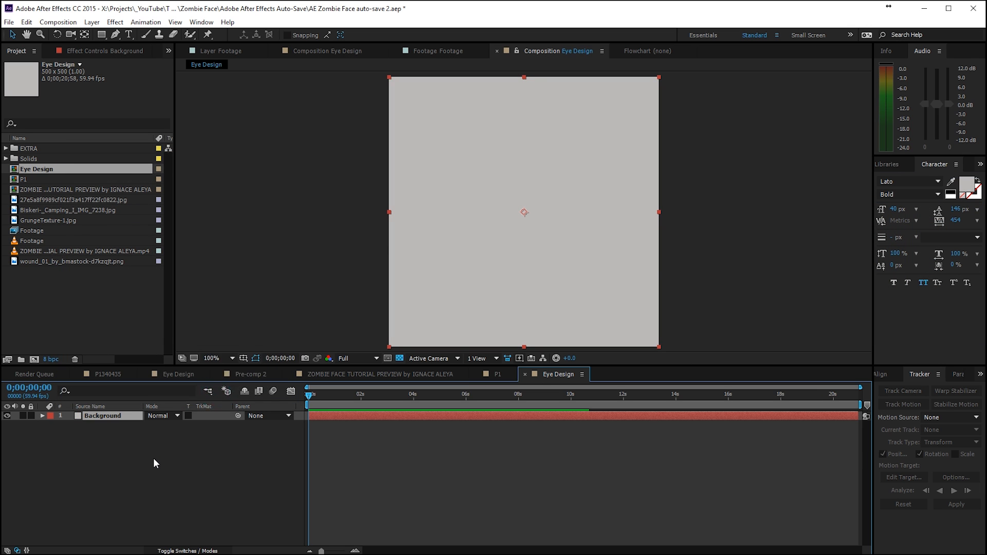
- Add a 500 x 500 px solid named Eye with the gray-blue color 545F6F above the Background layer
{"action": "right_click", "coordinate": [153, 458]}
{"action": "left_click", "coordinate": [194, 355]}
{"action": "left_click", "coordinate": [60, 384]}
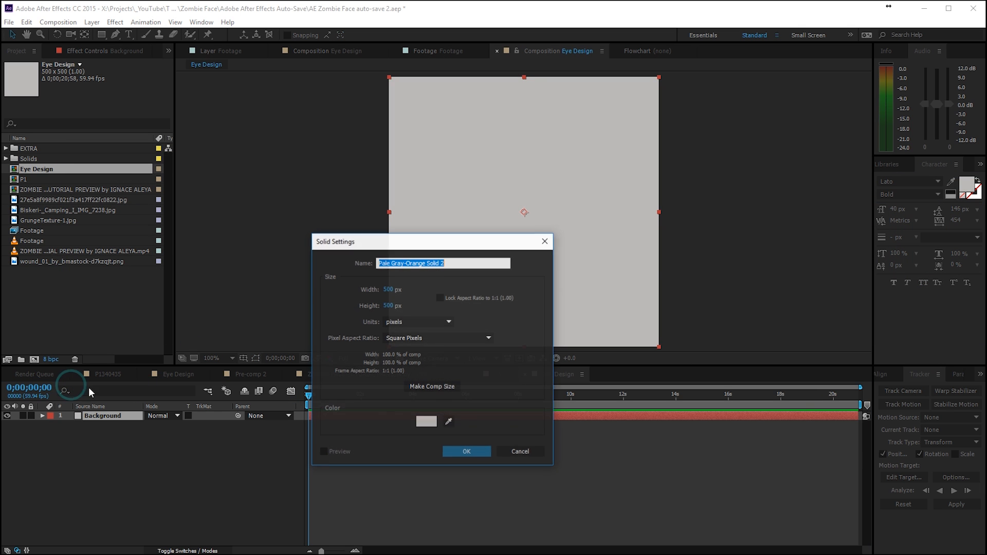
{"action": "left_click", "coordinate": [424, 418]}
{"action": "left_click", "coordinate": [825, 248]}
{"action": "left_click", "coordinate": [901, 258]}
{"action": "left_click_drag", "start_coordinate": [799, 257], "coordinate": [785, 280]}
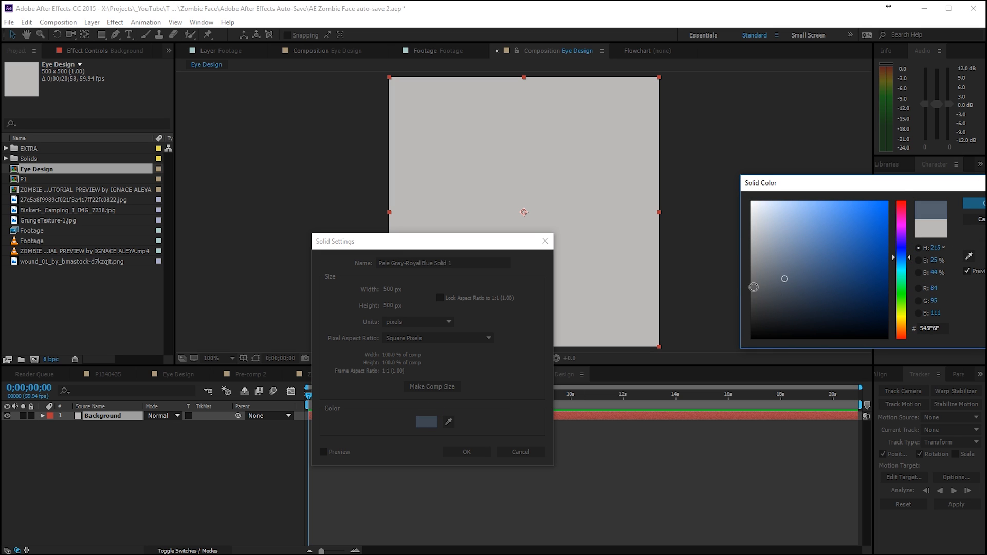
{"action": "left_click", "coordinate": [974, 203]}
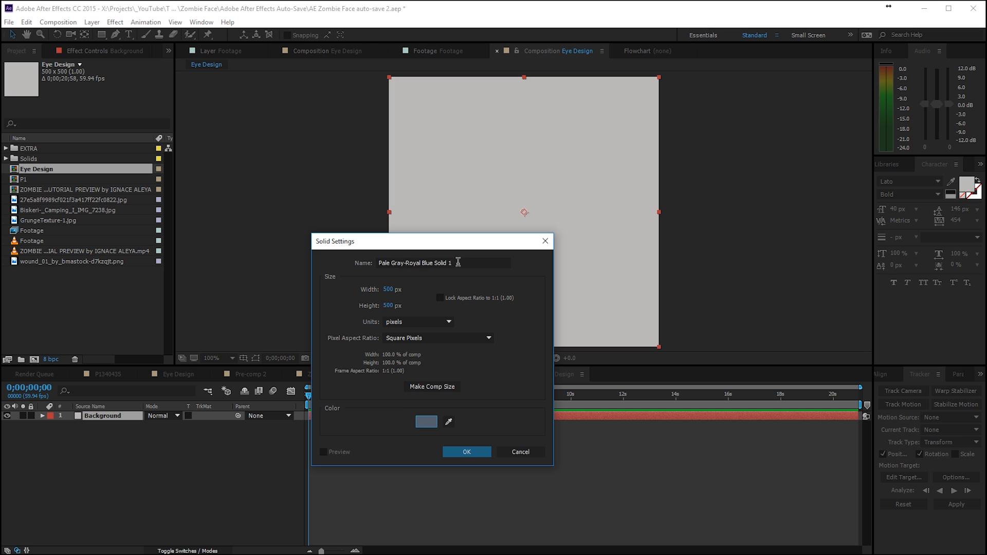
{"action": "type", "text": "Eye"}
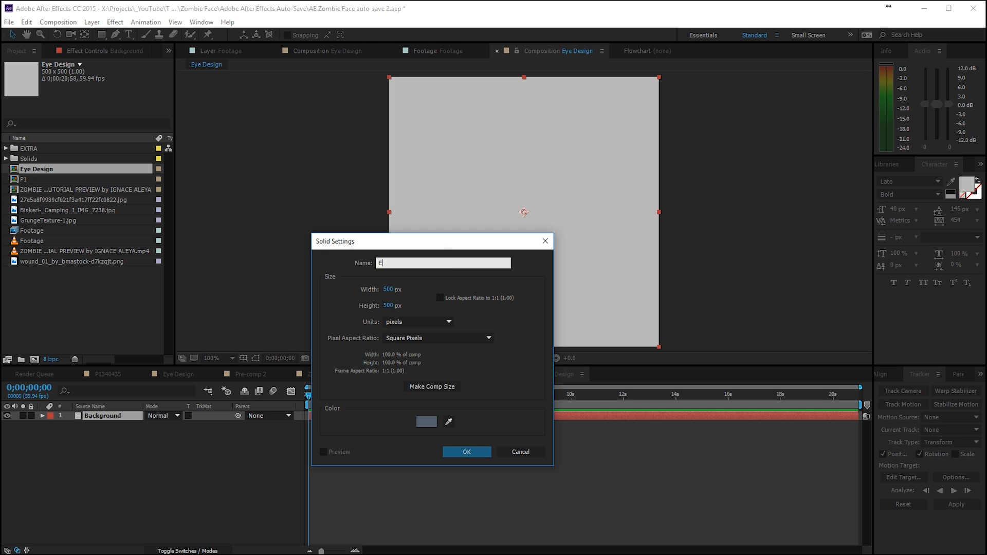
{"action": "key", "text": "Return"}
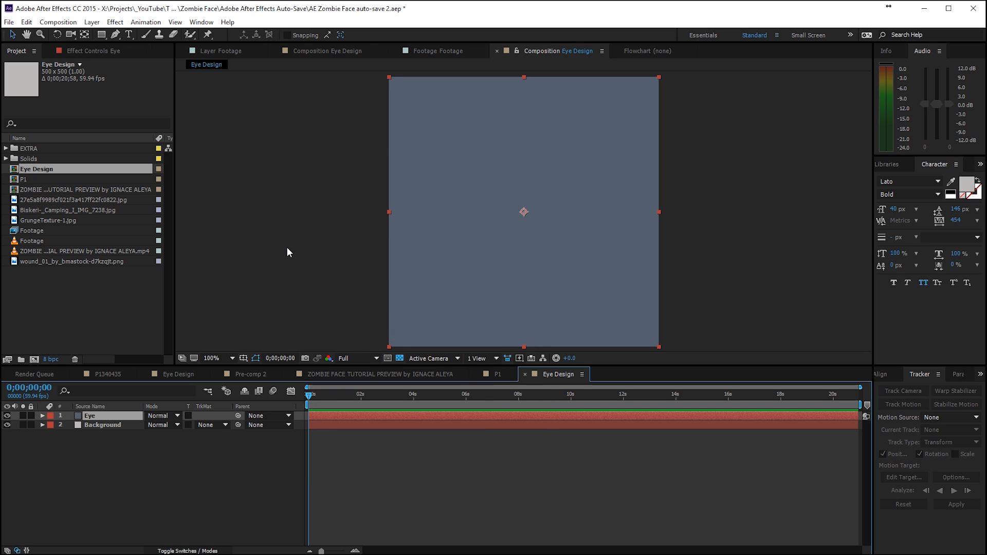
- Mask the Eye solid with a full-size circle using the Ellipse Tool
{"action": "left_click", "coordinate": [102, 34]}
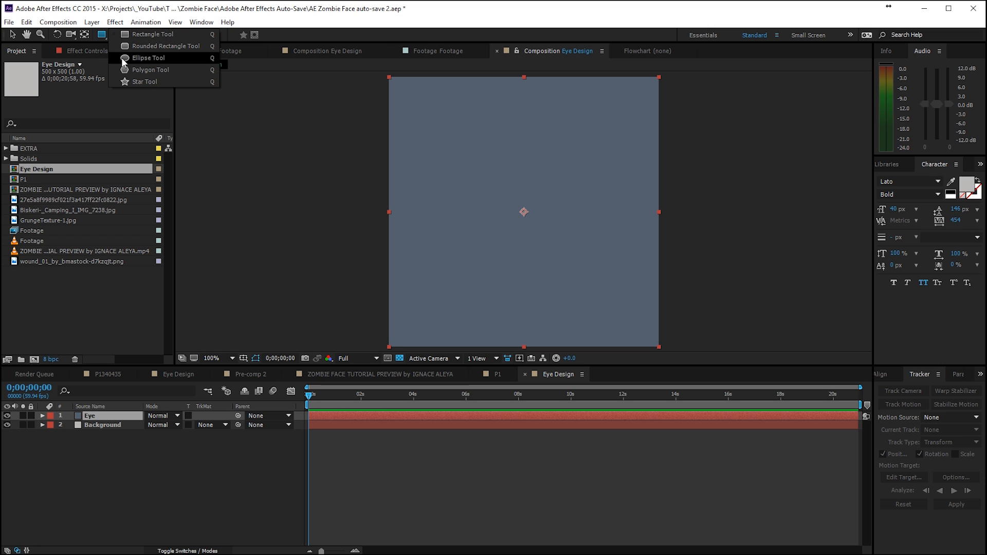
{"action": "left_click", "coordinate": [128, 57]}
{"action": "double_click", "coordinate": [101, 35]}
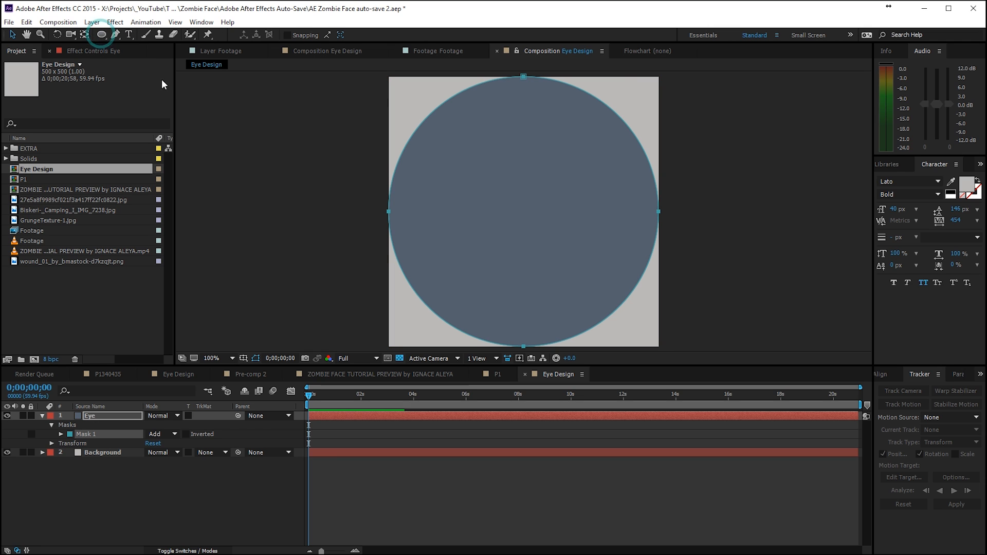
- Shrink the Eye layer's circular mask to a small centered circle about one seventh of the composition's width
{"action": "left_click", "coordinate": [525, 78]}
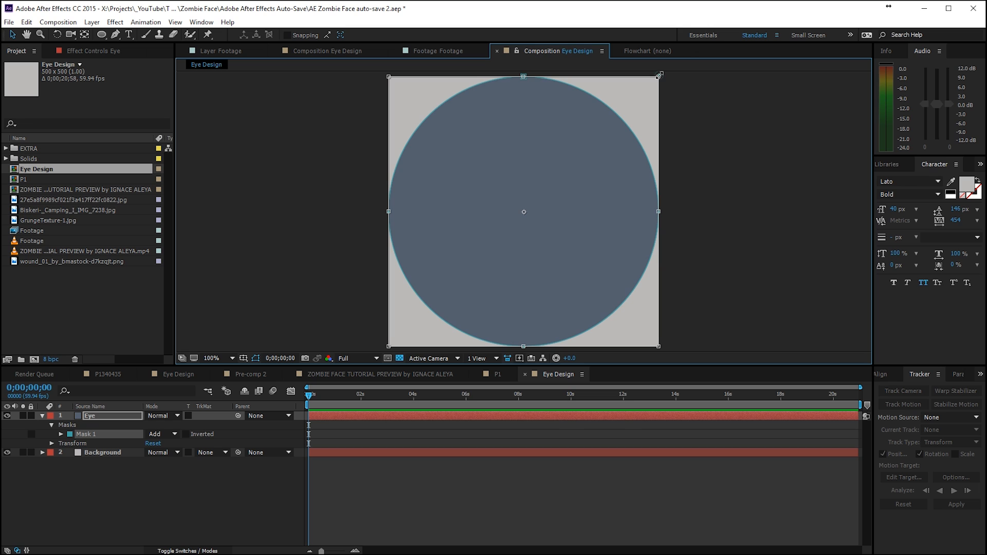
{"action": "left_click_drag", "start_coordinate": [658, 76], "coordinate": [542, 186]}
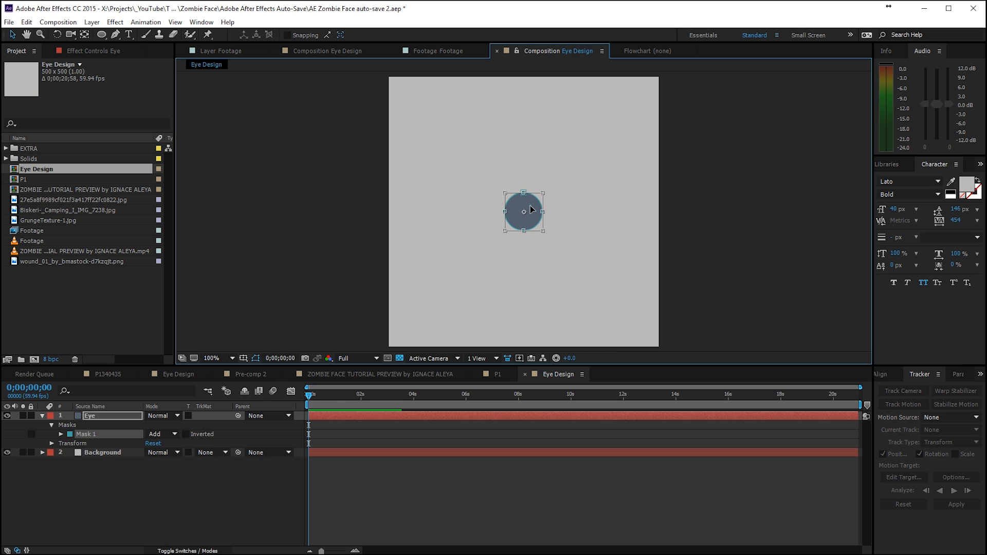
{"action": "left_click", "coordinate": [524, 232]}
{"action": "left_click", "coordinate": [398, 509]}
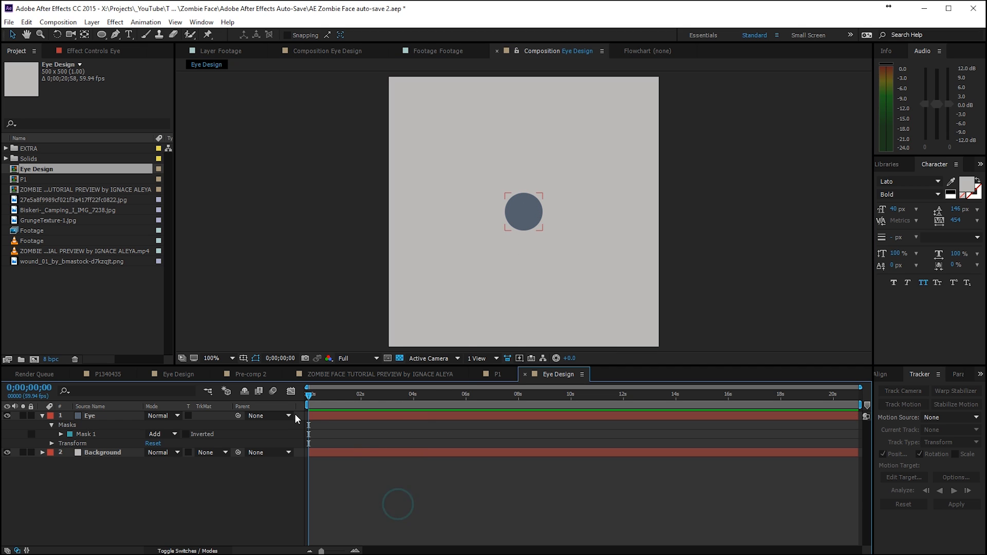
- Switch to the P1 composition and close the other open timelines, keeping only P1 and Eye Design
{"action": "left_click", "coordinate": [493, 375]}
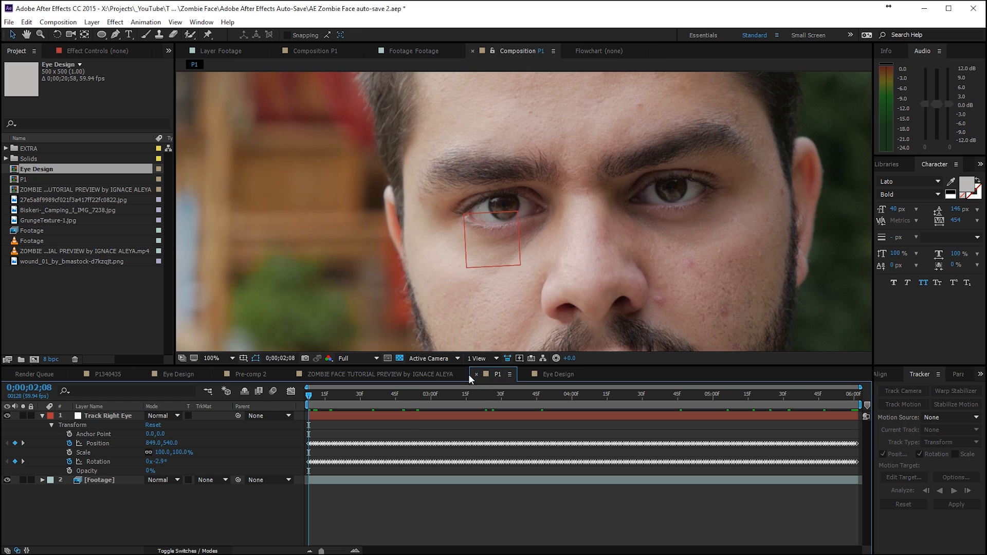
{"action": "left_click", "coordinate": [77, 375]}
{"action": "left_click", "coordinate": [78, 374]}
{"action": "left_click", "coordinate": [78, 374]}
{"action": "left_click", "coordinate": [77, 374]}
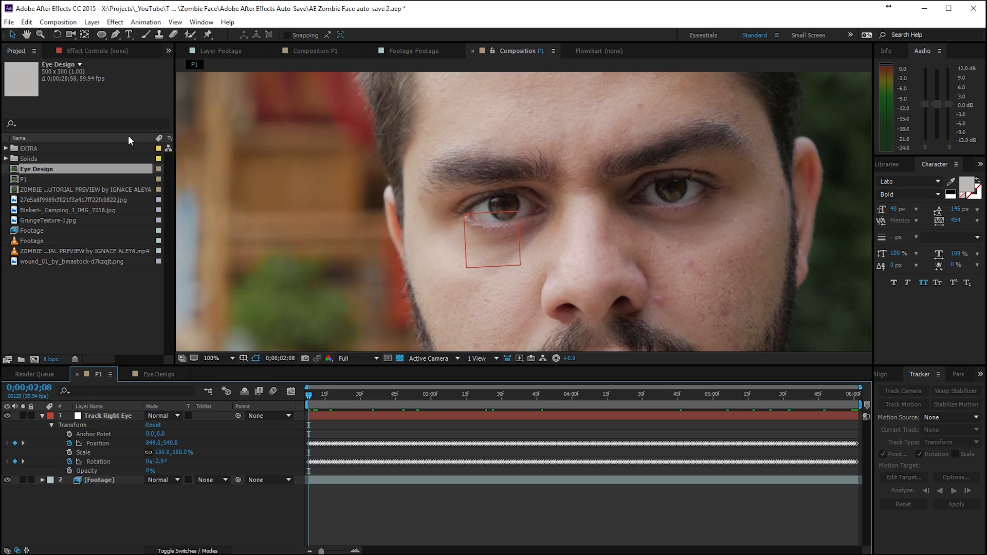
- Rename the P1 composition as Main Comp TUT in its composition settings
{"action": "left_click", "coordinate": [58, 23]}
{"action": "left_click", "coordinate": [67, 51]}
{"action": "type", "text": "Main Comp TUT"}
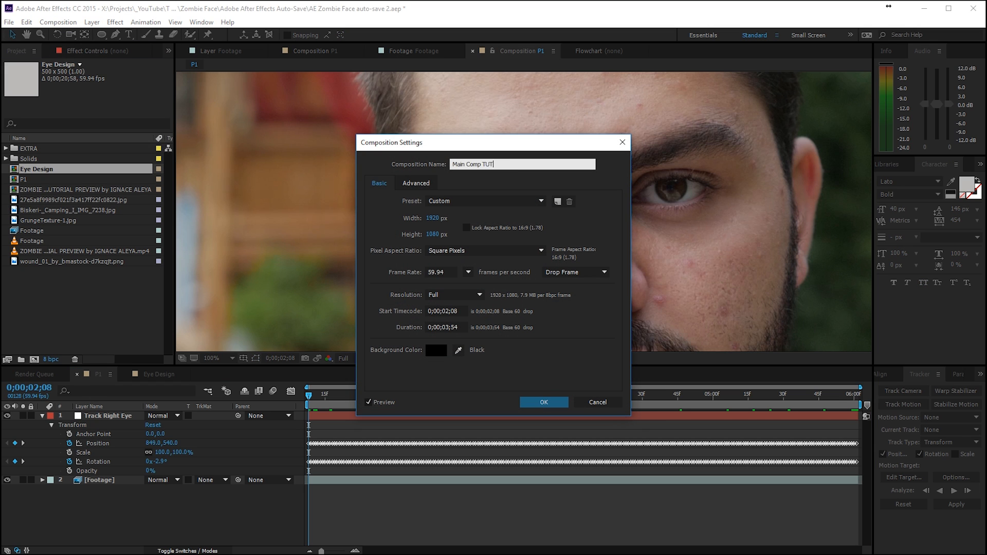
{"action": "key", "text": "Return"}
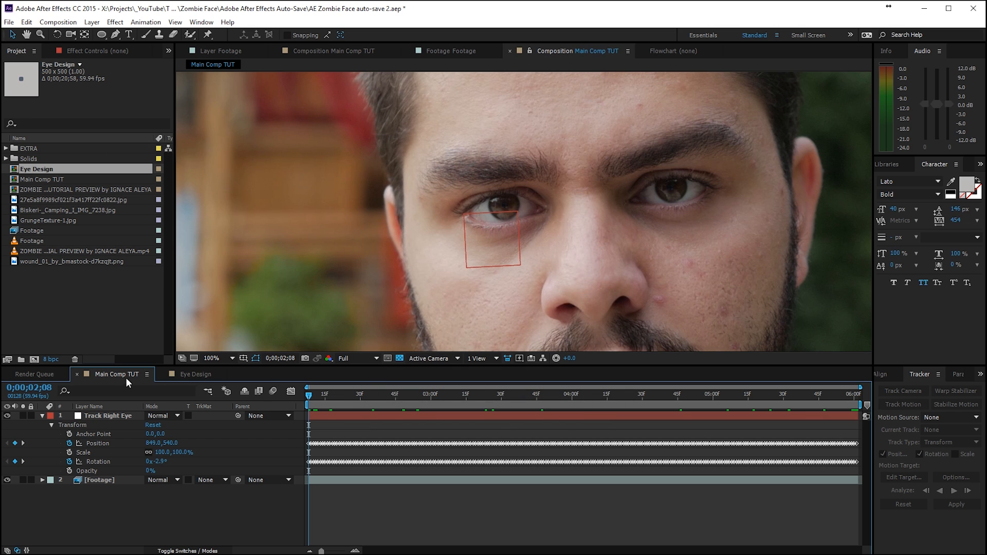
- Add the Eye Design composition above the Track Right Eye layer in Main Comp TUT and scale it to 88%
{"action": "left_click_drag", "start_coordinate": [36, 176], "coordinate": [109, 415]}
{"action": "key", "text": "s"}
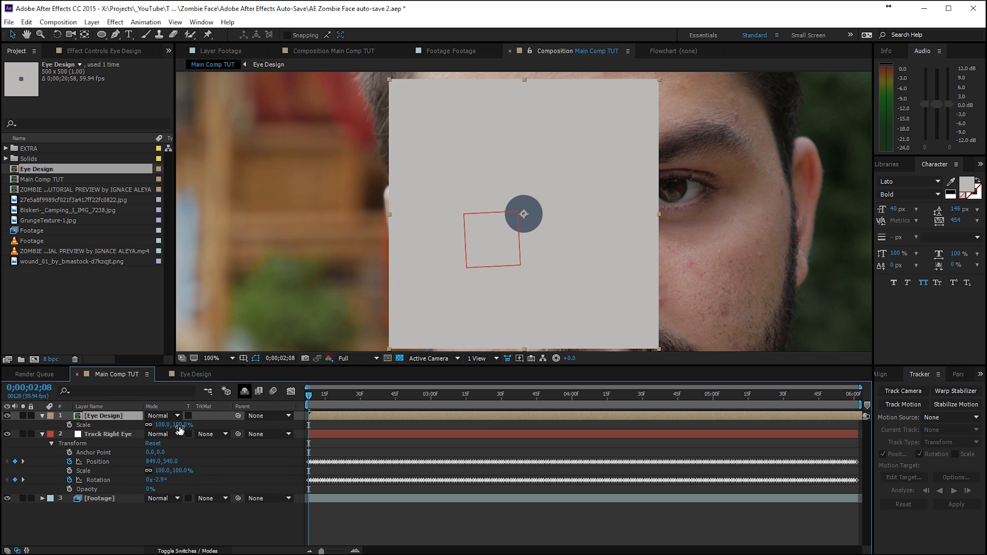
{"action": "left_click_drag", "start_coordinate": [181, 426], "coordinate": [175, 428]}
- Lower the Eye Design layer's opacity to 51% and move its iris over the iris of the man's right eye
{"action": "left_click", "coordinate": [175, 415]}
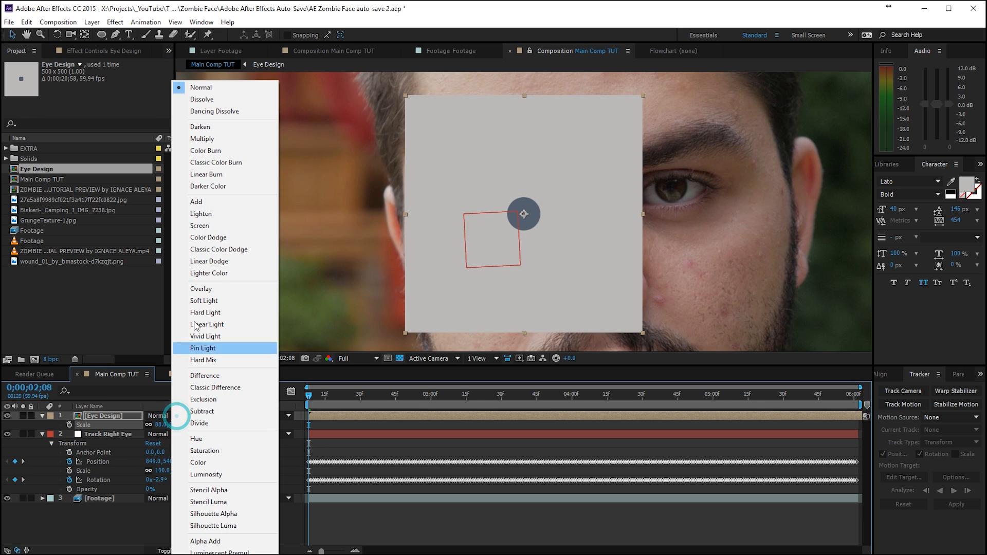
{"action": "left_click", "coordinate": [116, 414]}
{"action": "key", "text": "t"}
{"action": "left_click_drag", "start_coordinate": [151, 424], "coordinate": [127, 424]}
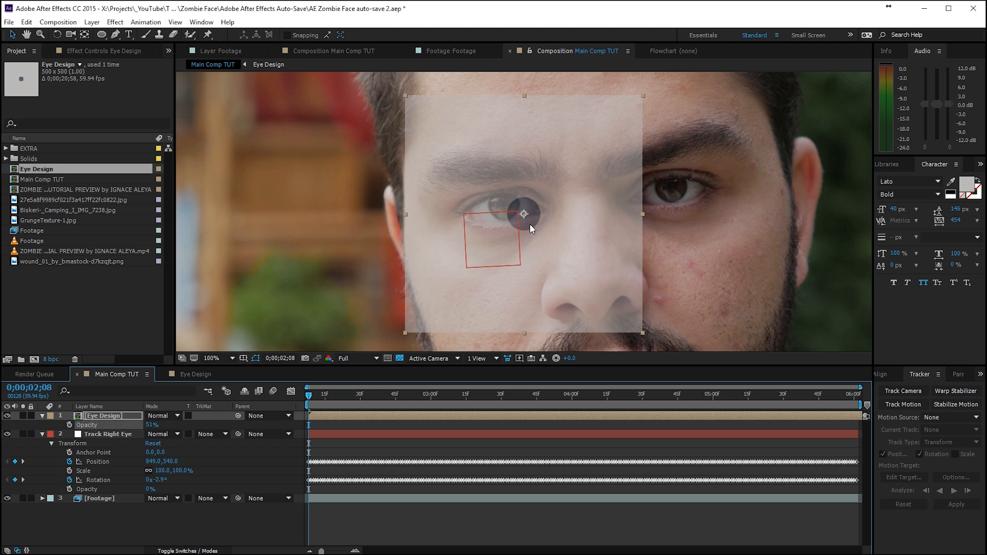
{"action": "left_click_drag", "start_coordinate": [529, 224], "coordinate": [510, 211]}
{"action": "scroll", "coordinate": [510, 212], "scroll_direction": "up", "scroll_amount": 1}
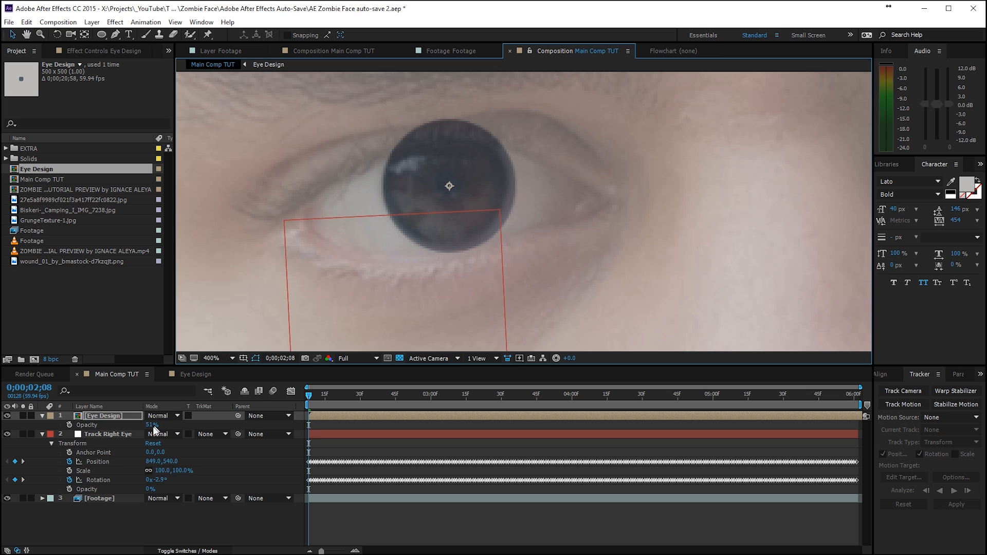
- Scale the Eye Design layer to 81% to match the size of the real iris
{"action": "key", "text": "s"}
{"action": "left_click", "coordinate": [159, 424]}
{"action": "type", "text": "82"}
{"action": "key", "text": "Return"}
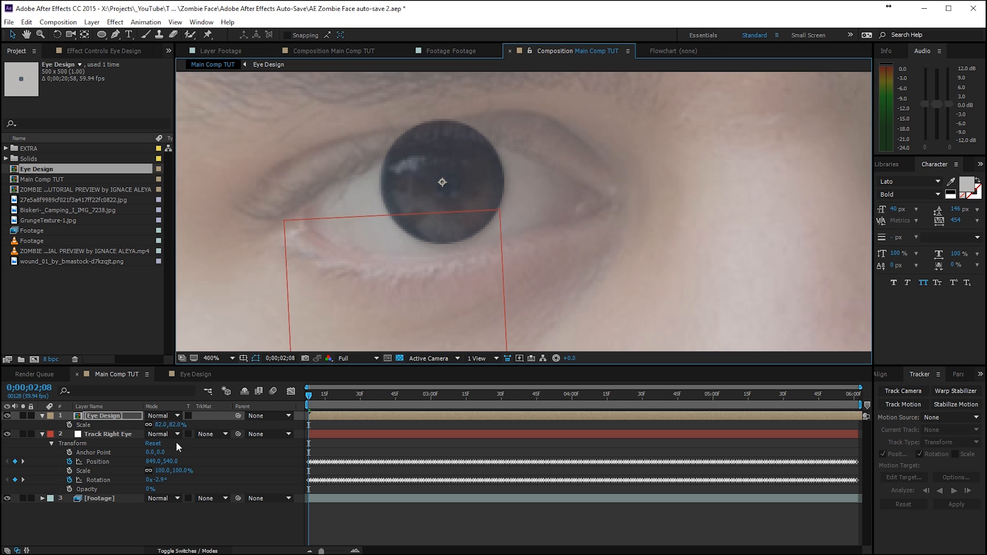
{"action": "left_click_drag", "start_coordinate": [176, 426], "coordinate": [172, 426]}
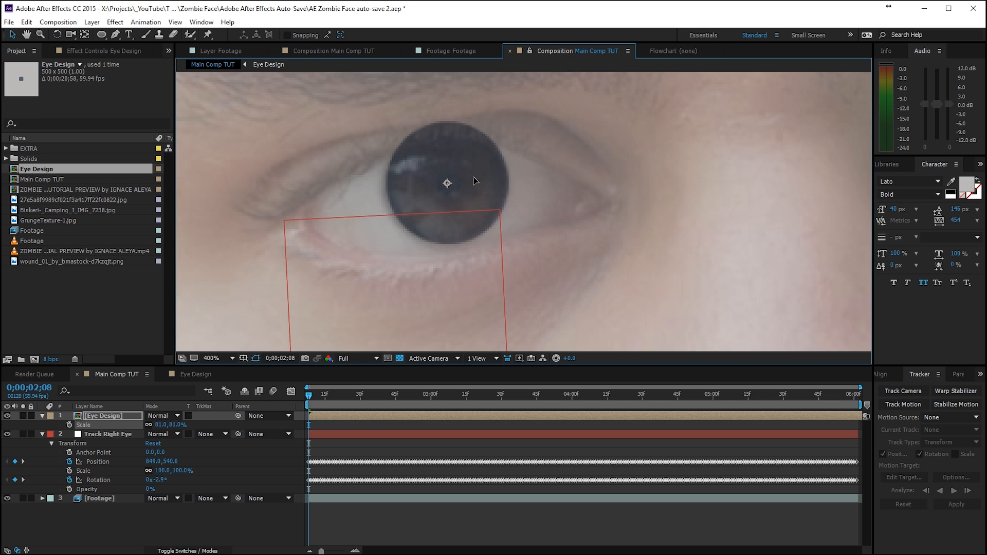
- Restore the Eye Design layer's opacity to 100% and parent the layer to Track Right Eye
{"action": "left_click", "coordinate": [316, 423]}
{"action": "left_click", "coordinate": [323, 414]}
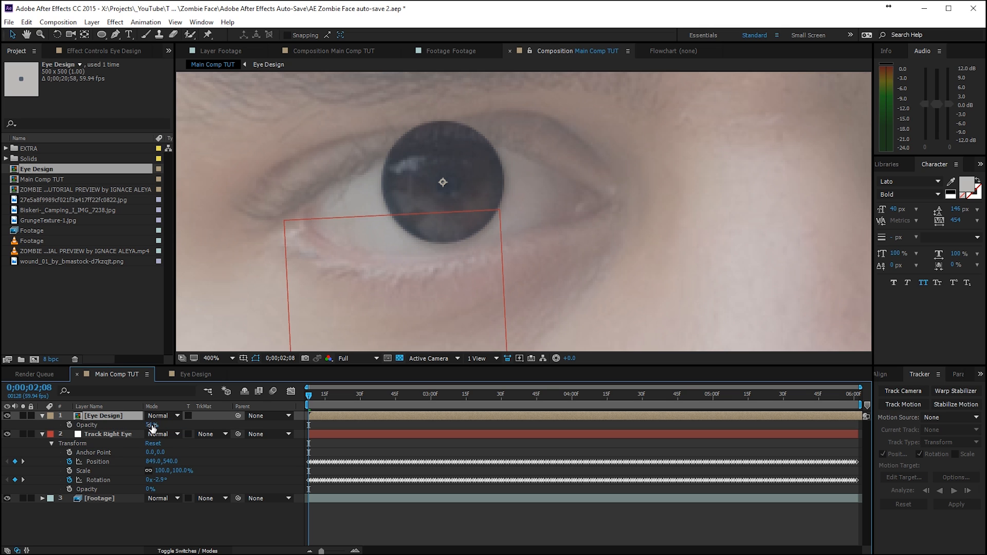
{"action": "left_click_drag", "start_coordinate": [152, 426], "coordinate": [120, 433]}
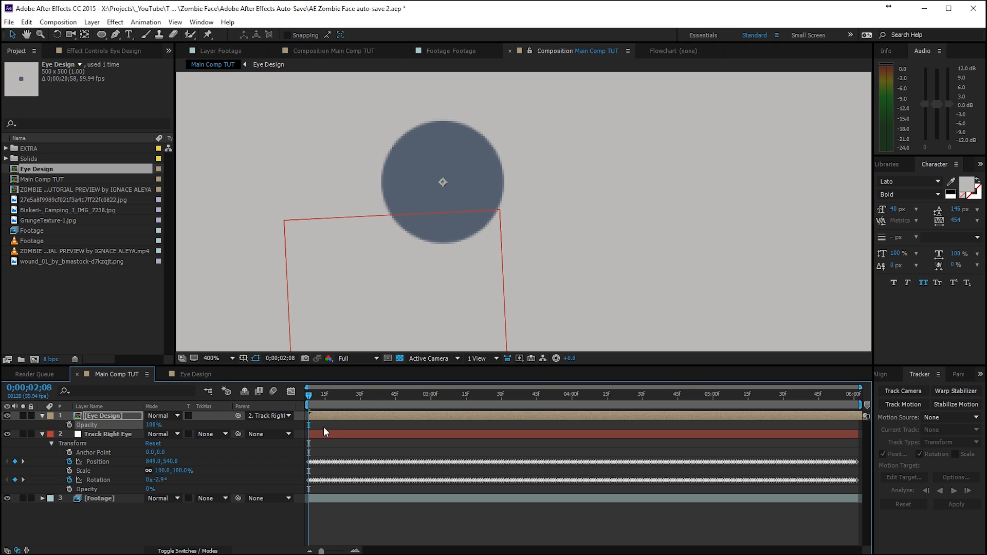
- Hide the Eye Design layer and draw a closed curved Pen tool mask on it along the right eye's lid outline
{"action": "left_click", "coordinate": [7, 415]}
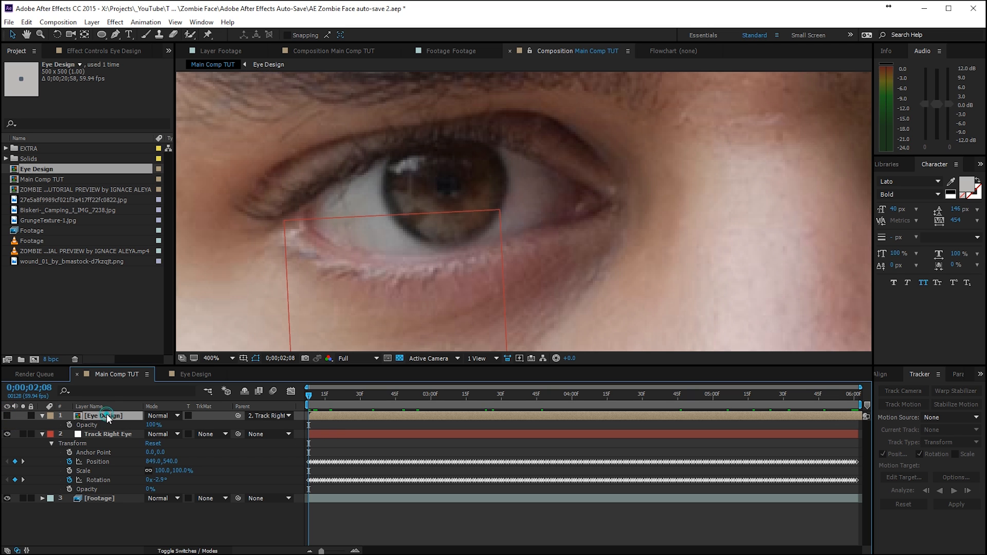
{"action": "left_click", "coordinate": [117, 34]}
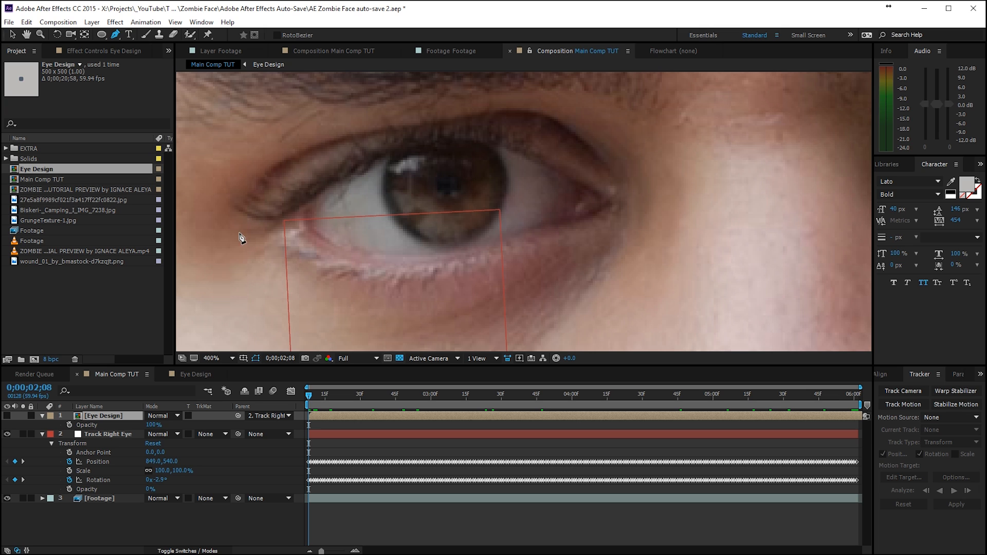
{"action": "left_click_drag", "start_coordinate": [308, 213], "coordinate": [310, 236]}
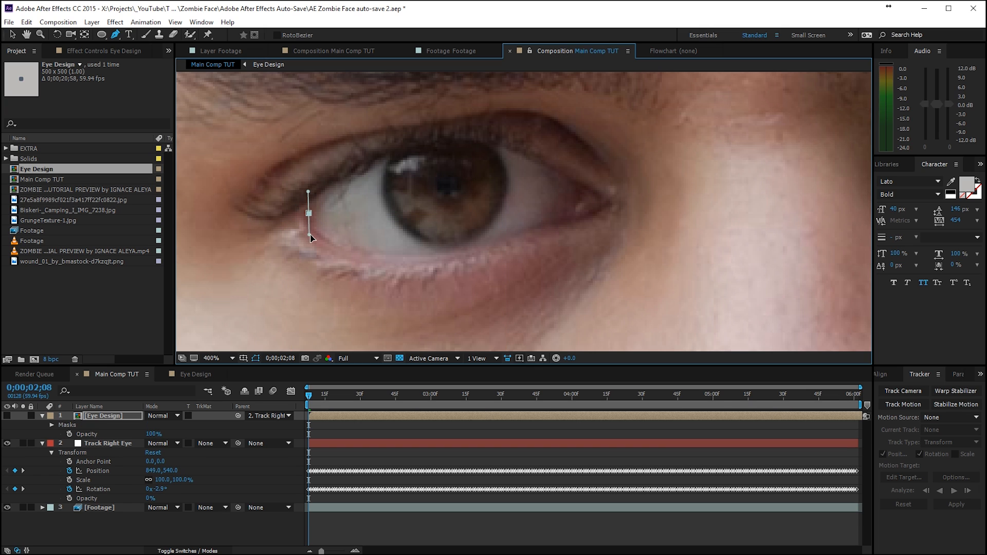
{"action": "left_click_drag", "start_coordinate": [396, 256], "coordinate": [449, 255]}
{"action": "left_click_drag", "start_coordinate": [525, 231], "coordinate": [551, 169]}
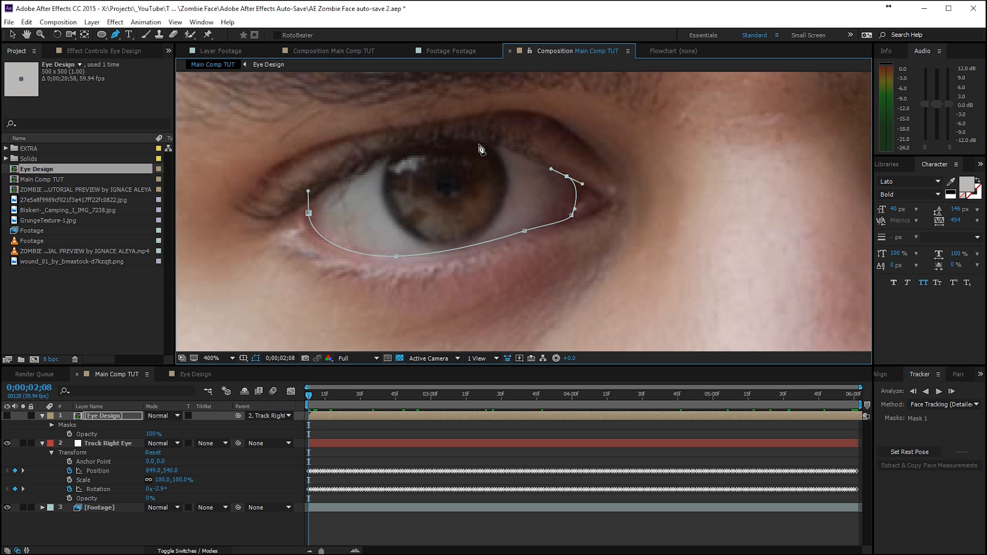
{"action": "left_click_drag", "start_coordinate": [418, 148], "coordinate": [353, 170]}
{"action": "left_click", "coordinate": [310, 209]}
{"action": "key", "text": "ctrl+z"}
{"action": "left_click", "coordinate": [309, 213]}
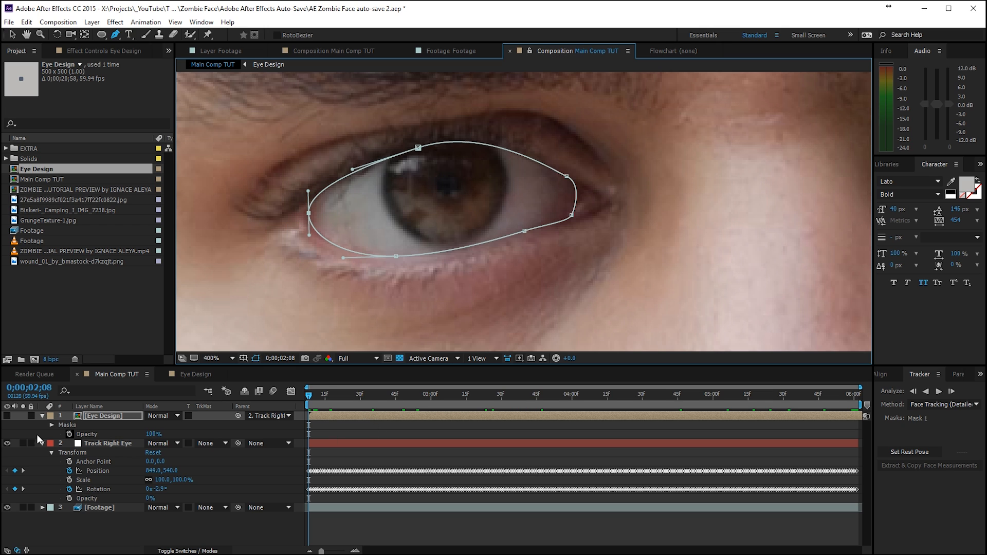
- Show the Eye Design layer again and set its mask feather to 5 pixels
{"action": "left_click", "coordinate": [7, 415]}
{"action": "left_click", "coordinate": [12, 431]}
{"action": "left_click", "coordinate": [94, 415]}
{"action": "key", "text": "f"}
{"action": "left_click", "coordinate": [156, 435]}
{"action": "type", "text": "5"}
{"action": "key", "text": "Return"}
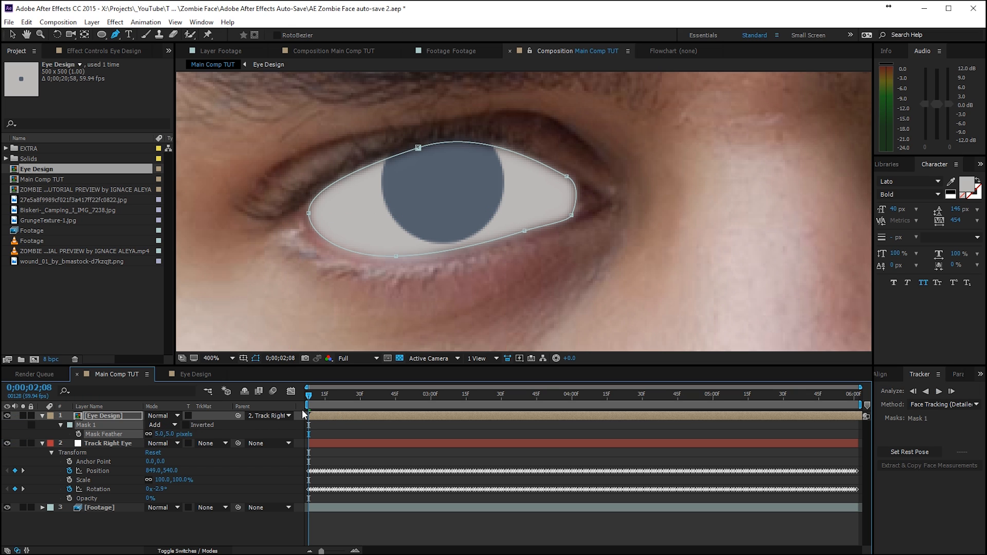
- Set the mask expansion of Mask 1 on the Eye Design layer to -2 pixels
{"action": "left_click", "coordinate": [118, 417]}
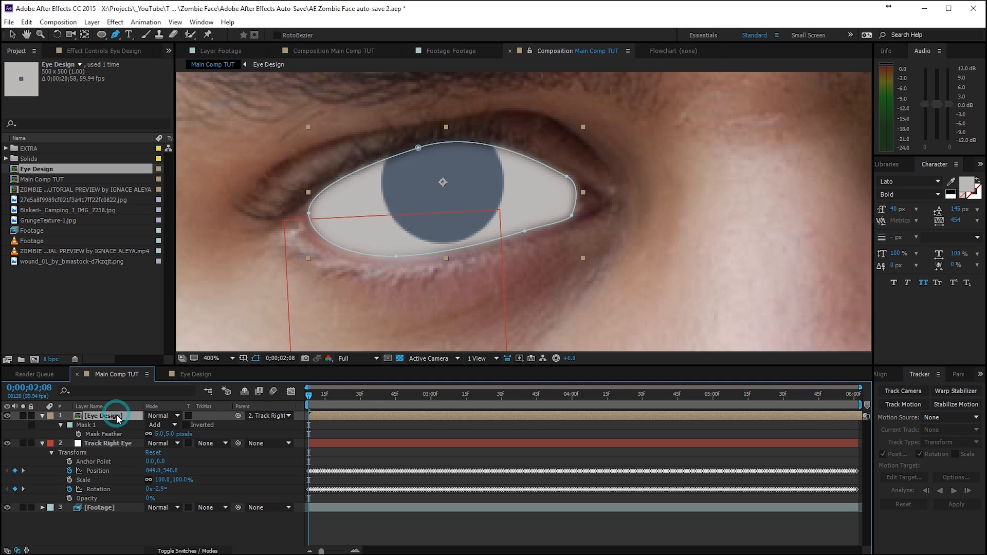
{"action": "key", "text": "f"}
{"action": "key", "text": "m"}
{"action": "key", "text": "m"}
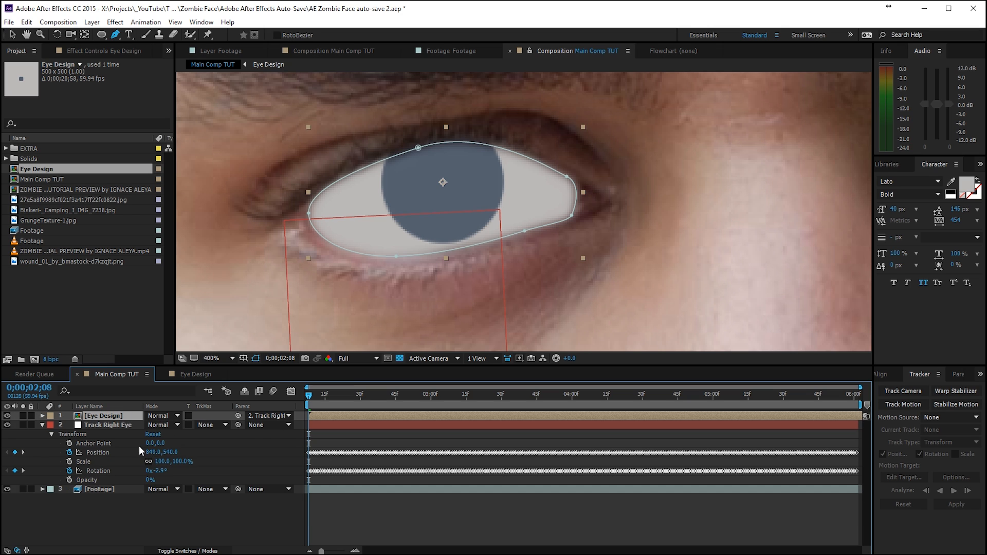
{"action": "key", "text": "m"}
{"action": "key", "text": "m"}
{"action": "left_click", "coordinate": [151, 462]}
{"action": "type", "text": "-2"}
{"action": "key", "text": "Return"}
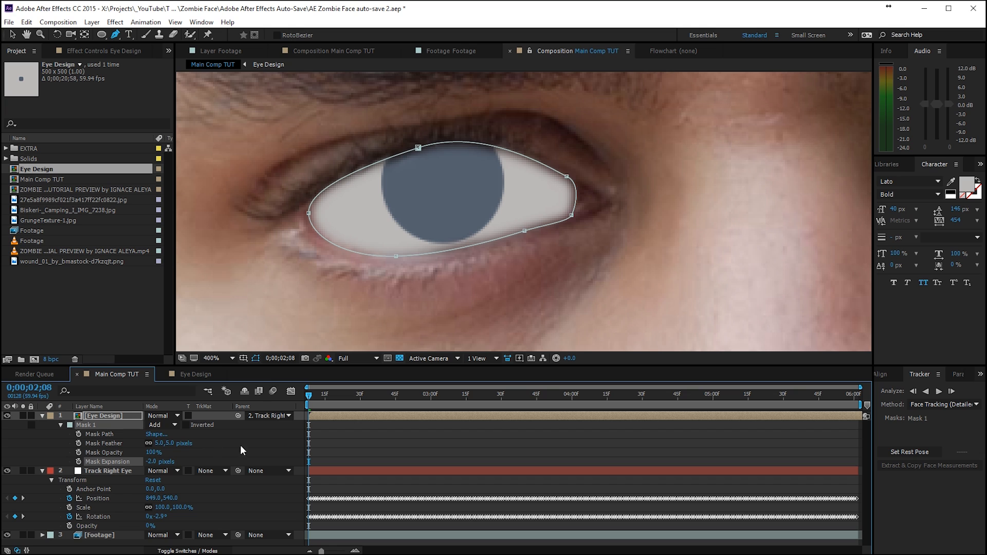
- Change the mask expansion of Mask 1 on the Eye Design layer to -1 pixels
{"action": "left_click", "coordinate": [373, 451]}
{"action": "left_click", "coordinate": [154, 461]}
{"action": "type", "text": "-1"}
{"action": "key", "text": "Return"}
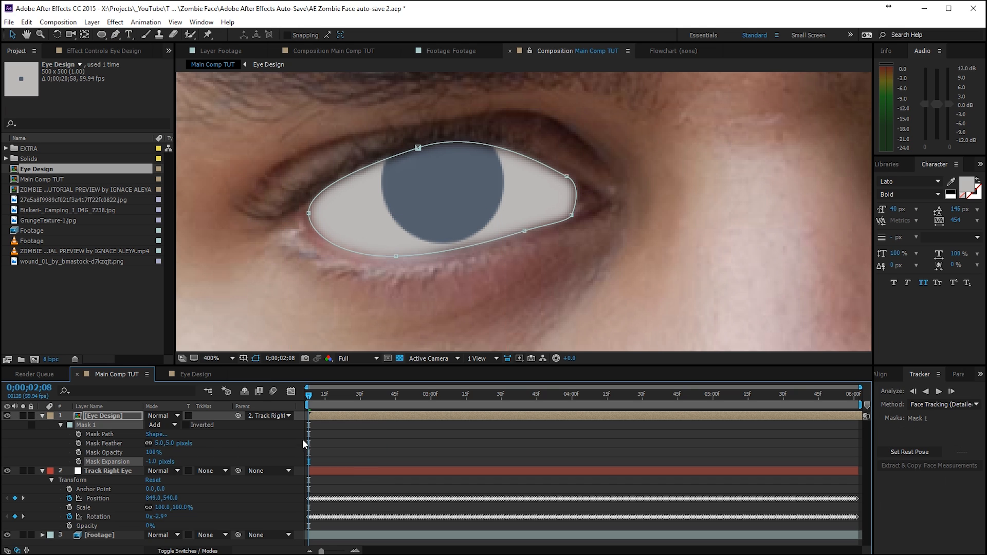
{"action": "left_click", "coordinate": [374, 430]}
- Play back Main Comp TUT in full frame and close up to examine how the replacement eye follows the face
{"action": "scroll", "coordinate": [385, 283], "scroll_direction": "down", "scroll_amount": 3}
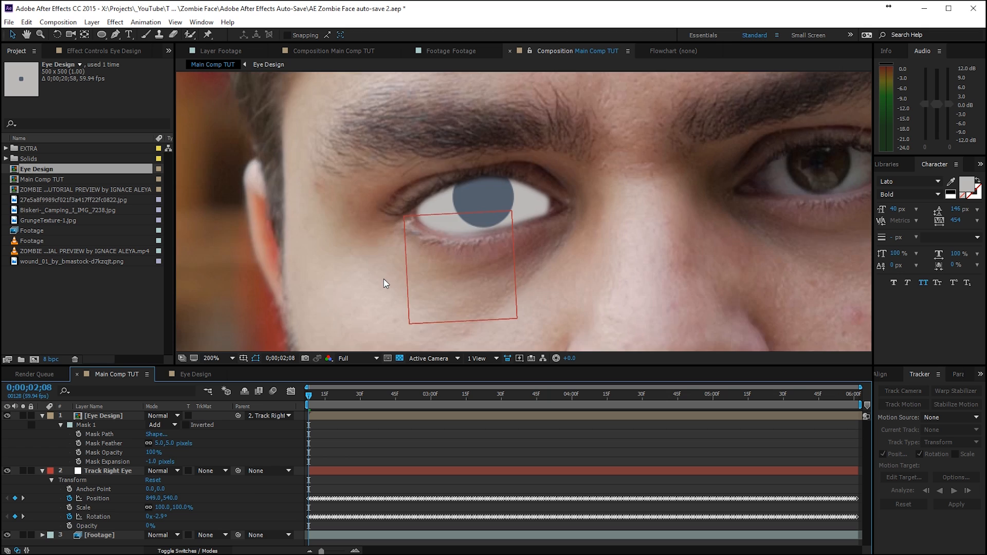
{"action": "left_click", "coordinate": [431, 434]}
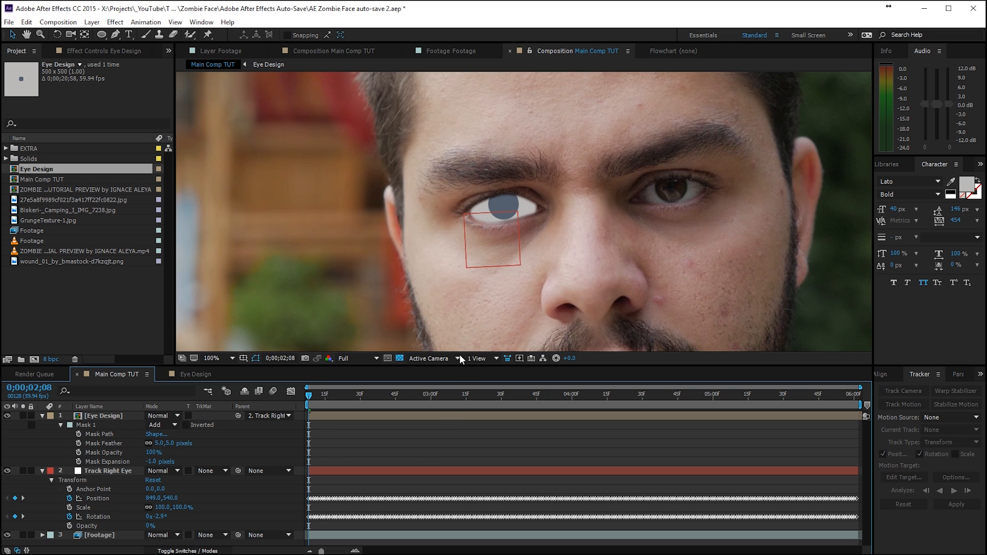
{"action": "left_click", "coordinate": [225, 361]}
{"action": "left_click", "coordinate": [223, 370]}
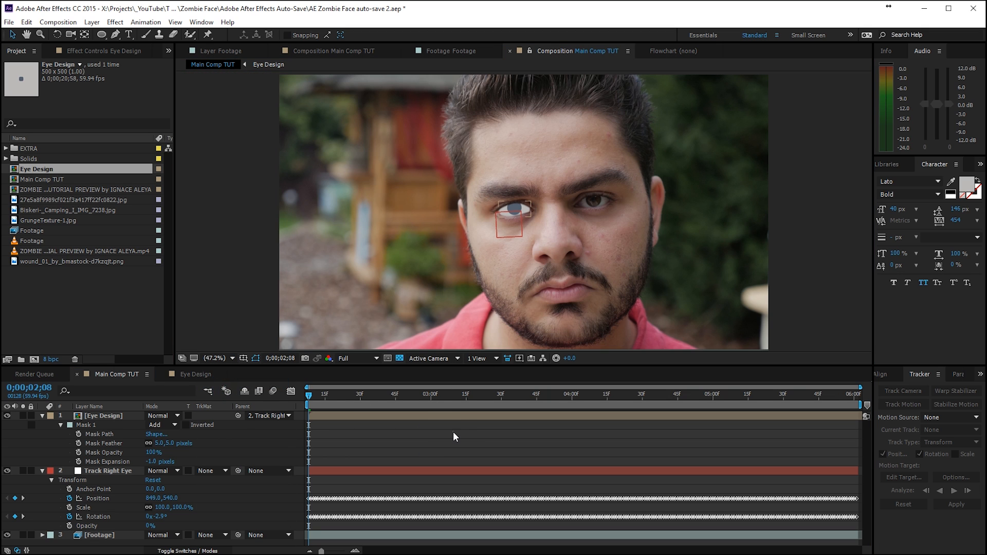
{"action": "key", "text": "space"}
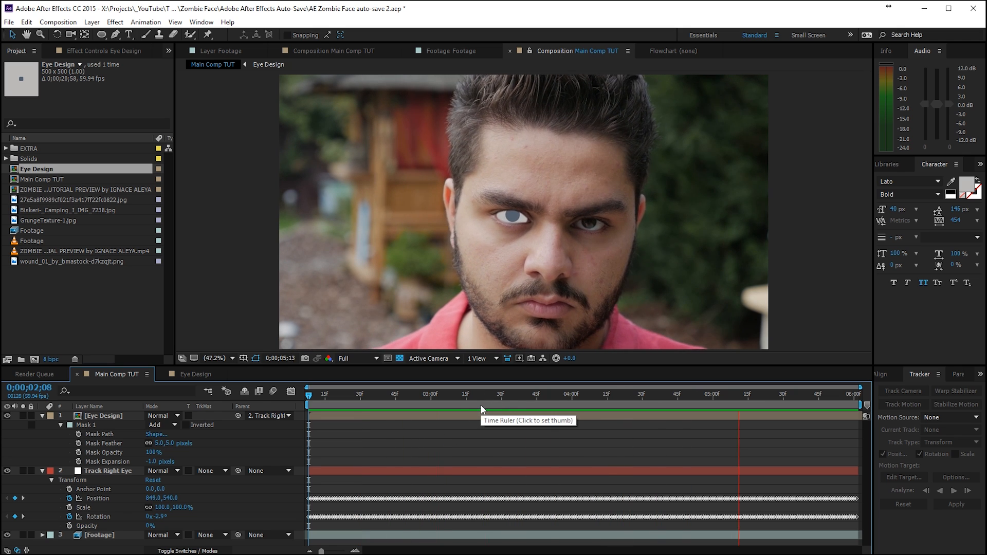
{"action": "left_click", "coordinate": [454, 404]}
{"action": "scroll", "coordinate": [435, 273], "scroll_direction": "up", "scroll_amount": 1}
{"action": "key", "text": "period"}
{"action": "key", "text": "period"}
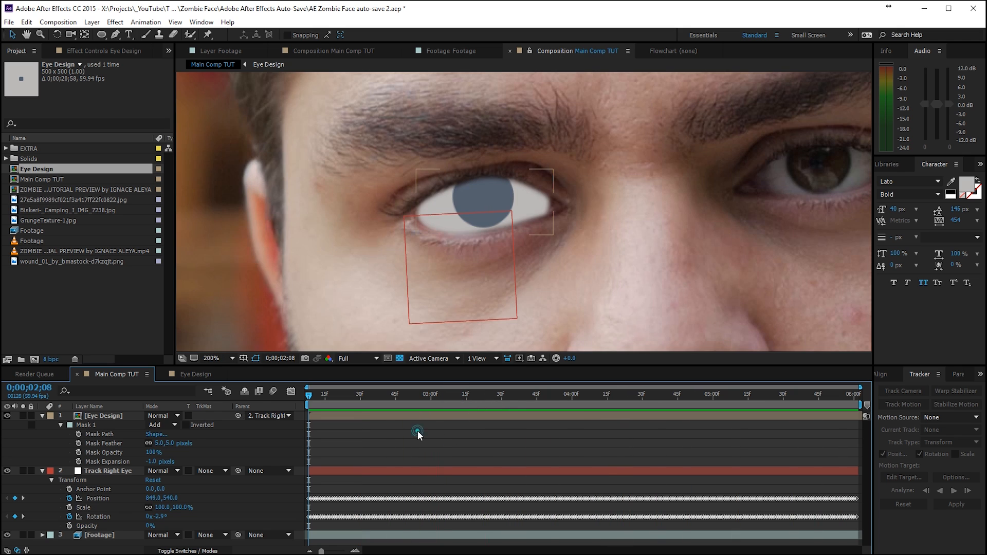
{"action": "left_click", "coordinate": [386, 416]}
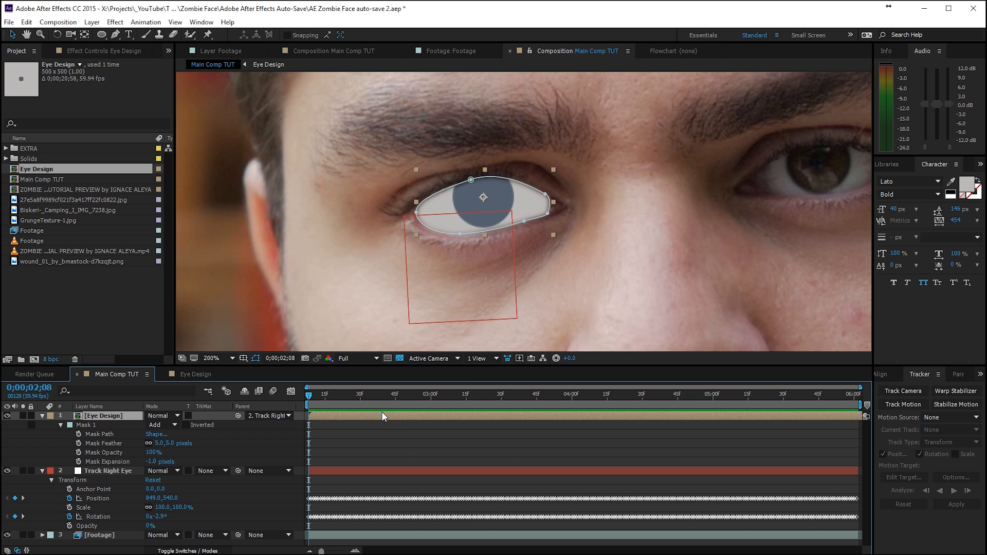
{"action": "left_click", "coordinate": [362, 396]}
{"action": "key", "text": "space"}
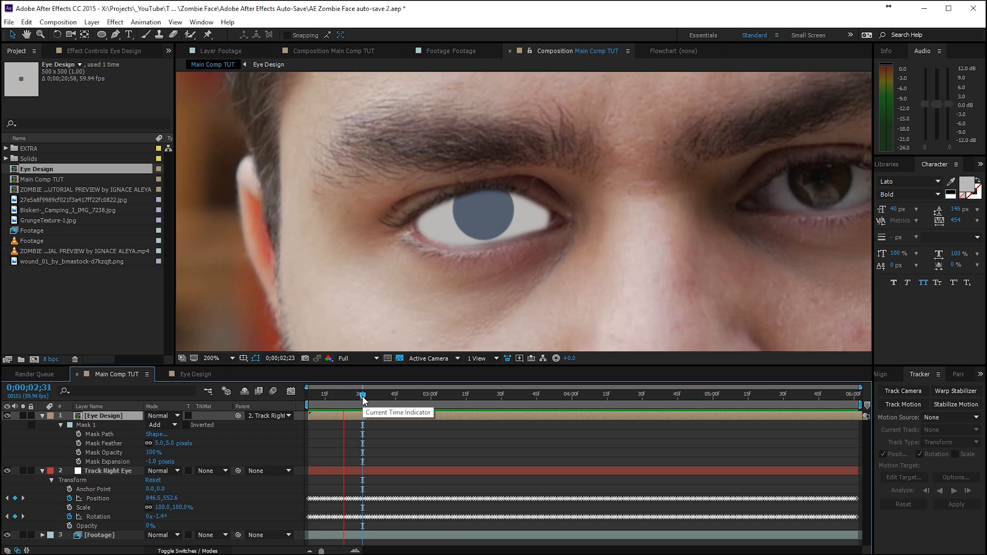
- Hide the Eye Design layer and start keyframing Mask 1's Mask Path at the first frame, 0;00;02;08
{"action": "left_click_drag", "start_coordinate": [417, 403], "coordinate": [223, 406]}
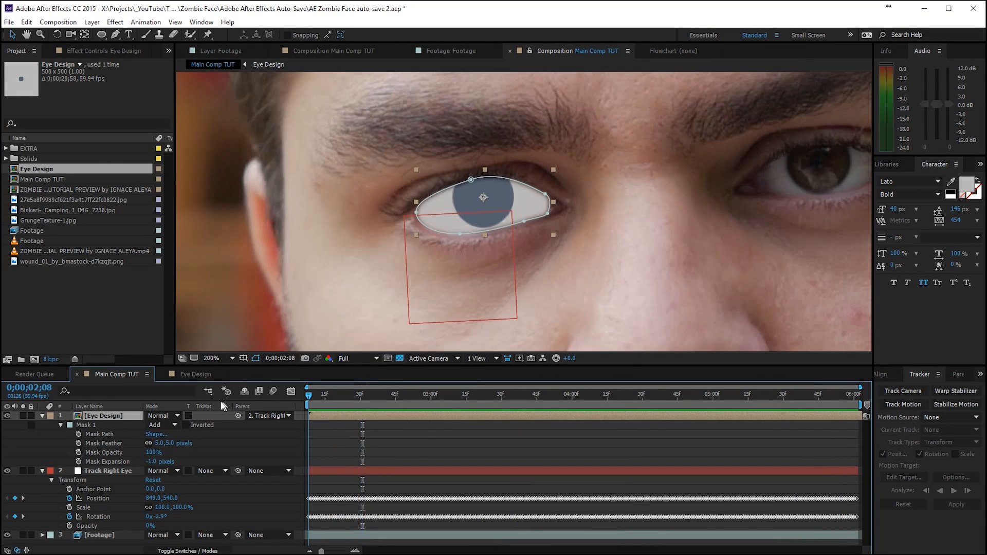
{"action": "left_click", "coordinate": [7, 415]}
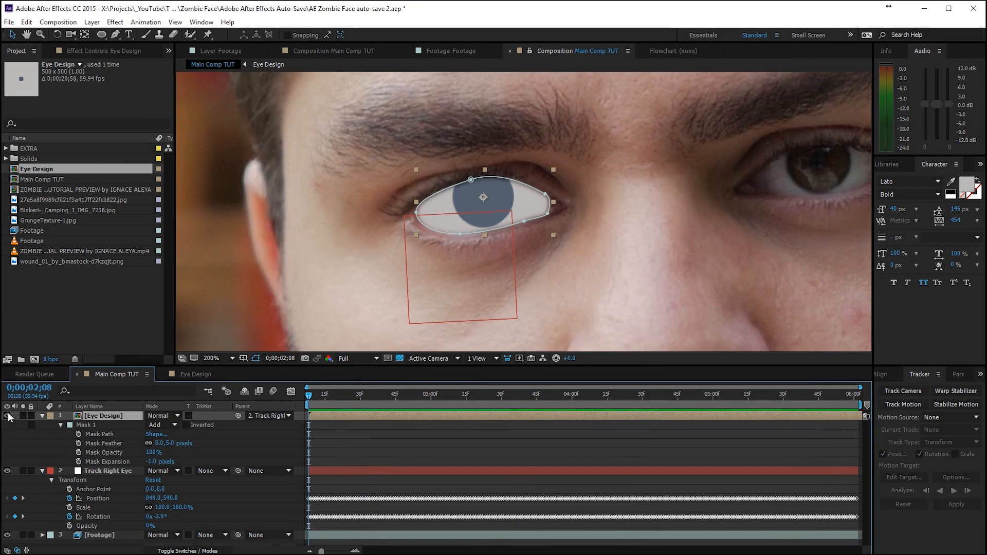
{"action": "left_click", "coordinate": [78, 433]}
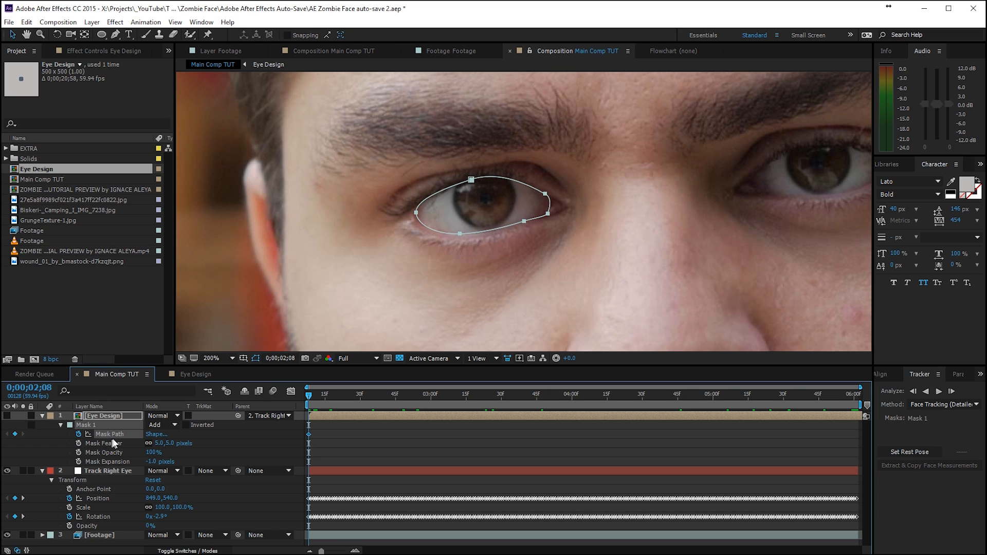
- Reshape Mask 1's path on the Eye Design layer to fit the eyelids at the last frame, 0;00;06;01
{"action": "key", "text": "End"}
{"action": "scroll", "coordinate": [462, 240], "scroll_direction": "up", "scroll_amount": 2}
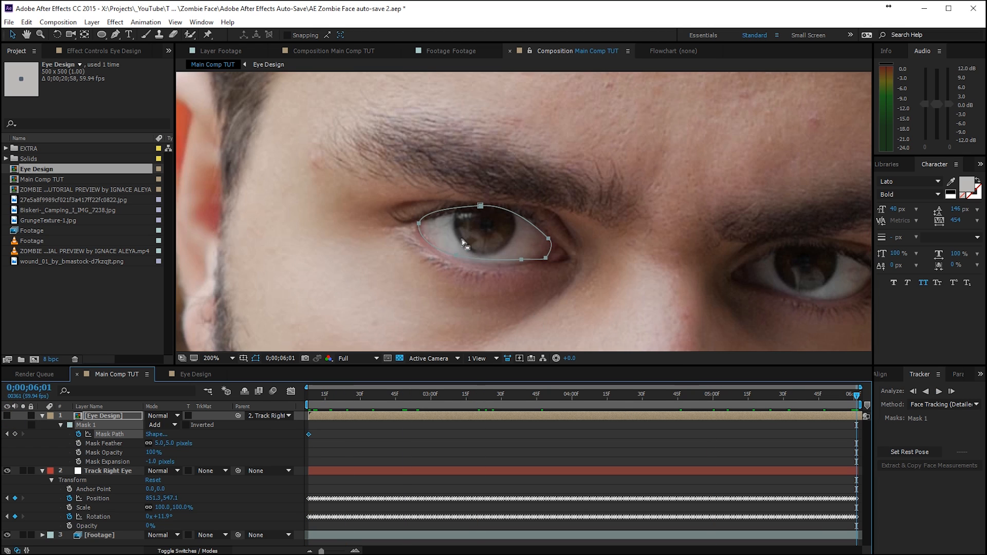
{"action": "left_click_drag", "start_coordinate": [437, 202], "coordinate": [437, 211]}
{"action": "left_click", "coordinate": [430, 223]}
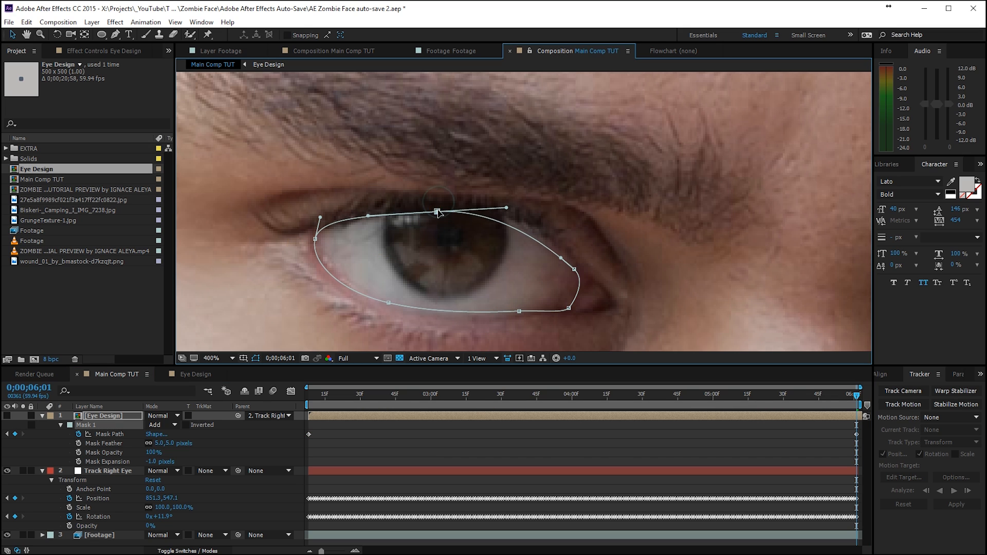
{"action": "left_click_drag", "start_coordinate": [321, 218], "coordinate": [319, 222]}
{"action": "left_click_drag", "start_coordinate": [574, 270], "coordinate": [575, 264]}
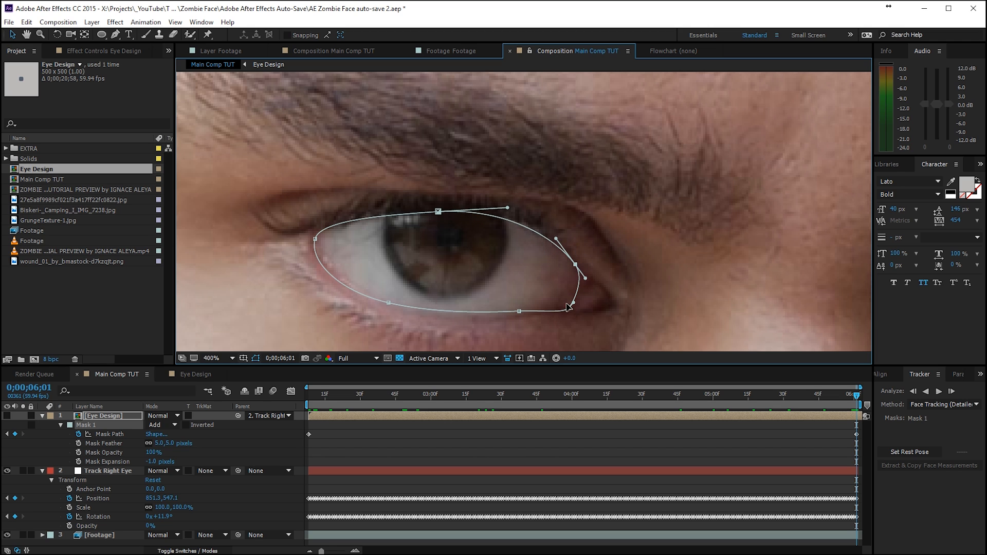
- Fit the upper-lid point of Mask 1's path to the eyelid at 0;00;03;53 and at 0;00;02;58
{"action": "left_click", "coordinate": [554, 393]}
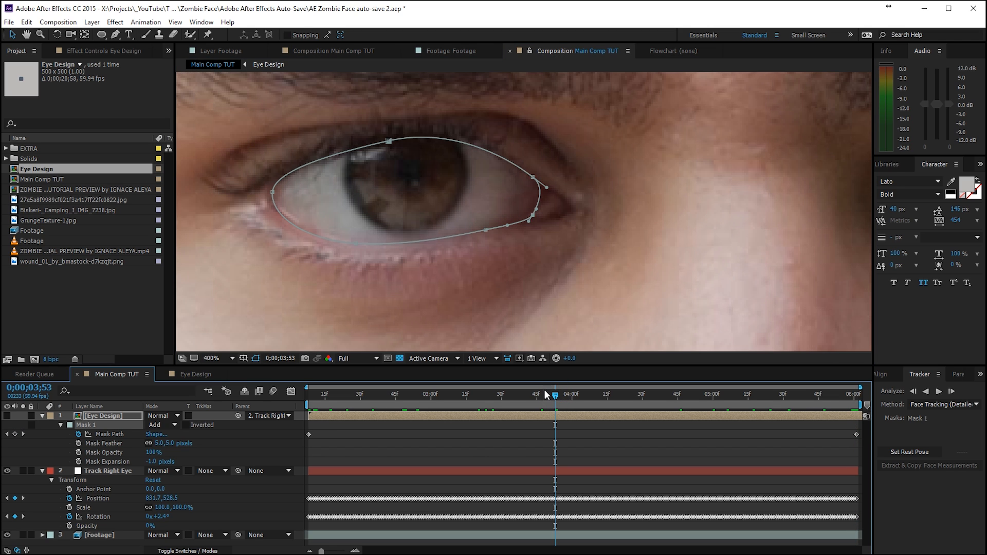
{"action": "left_click_drag", "start_coordinate": [389, 143], "coordinate": [391, 142]}
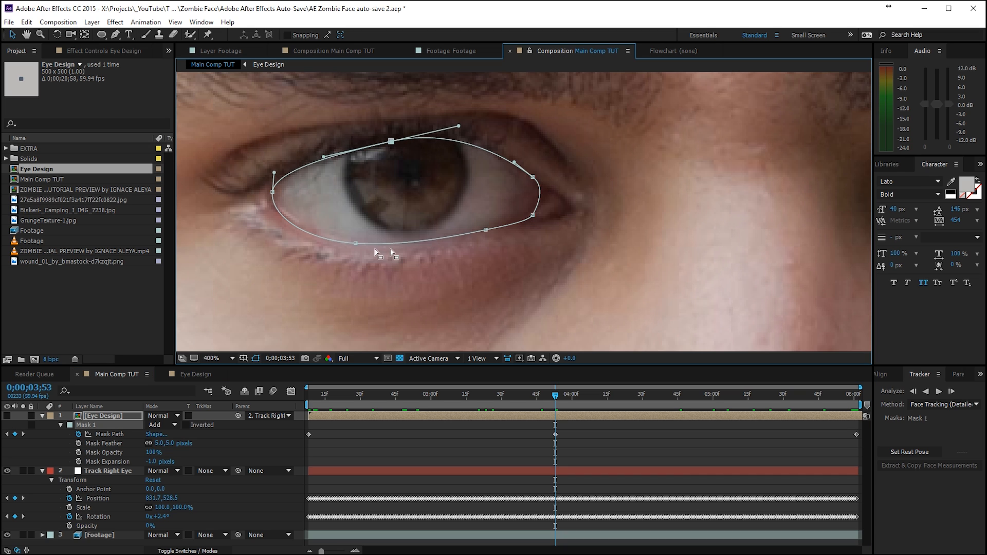
{"action": "left_click", "coordinate": [713, 399]}
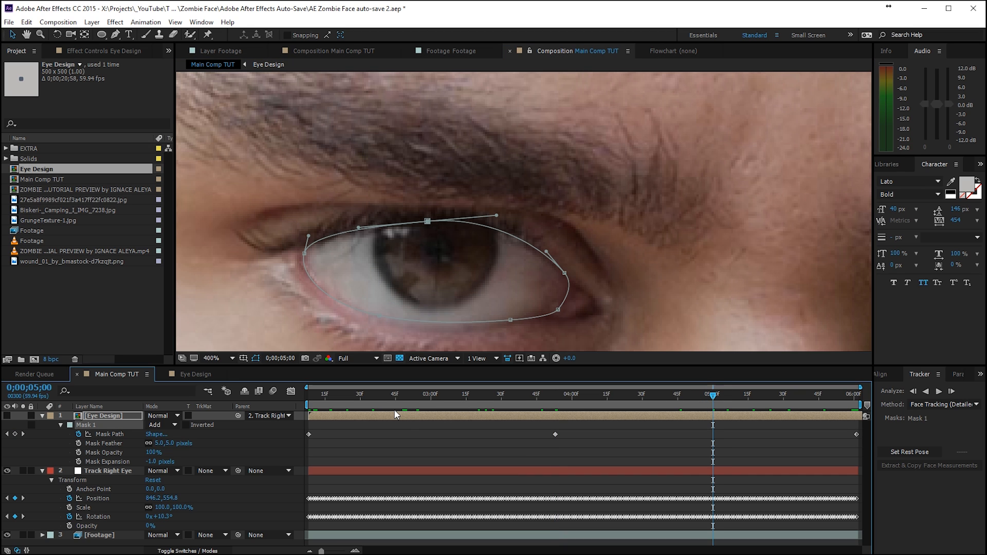
{"action": "left_click", "coordinate": [426, 403]}
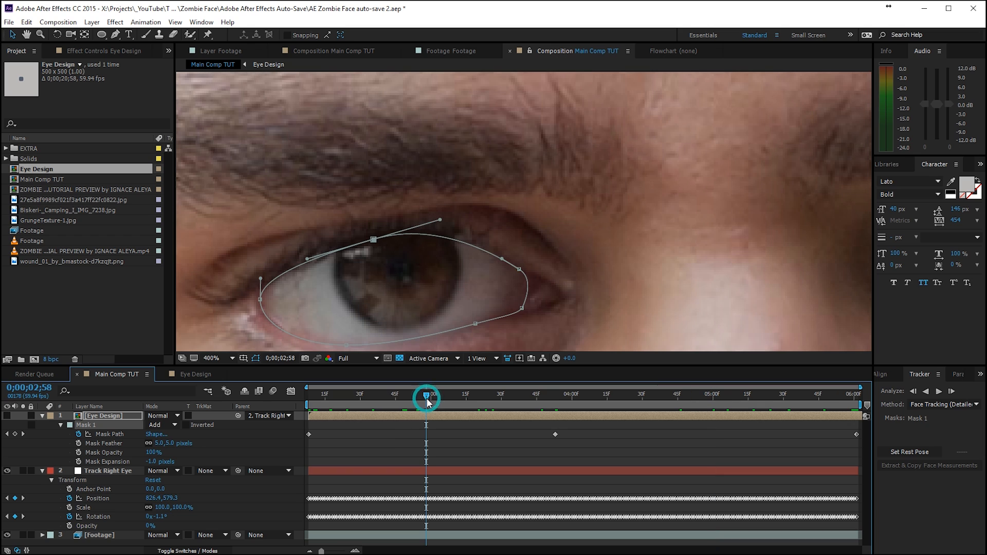
{"action": "left_click_drag", "start_coordinate": [510, 200], "coordinate": [544, 157]}
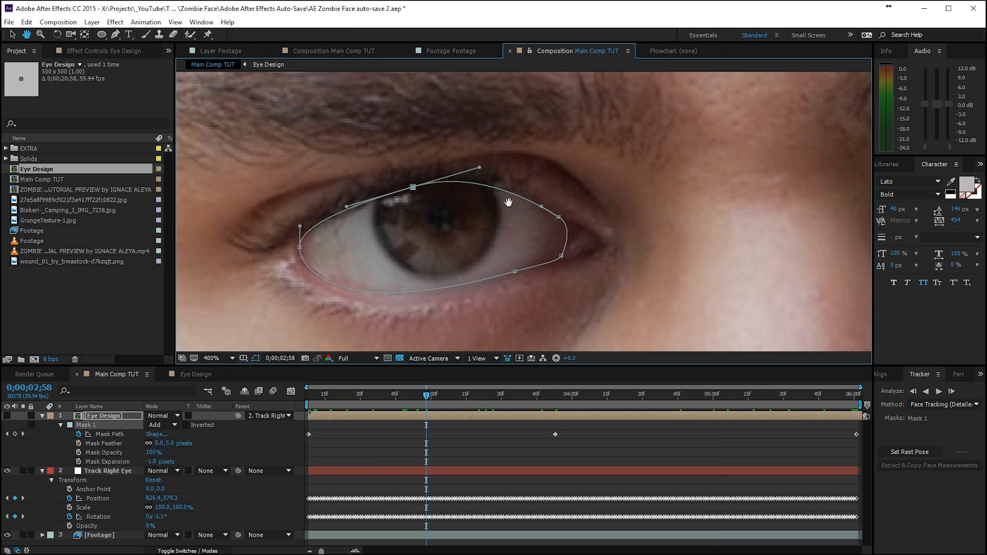
{"action": "left_click_drag", "start_coordinate": [413, 186], "coordinate": [419, 183]}
- Scrub back through the animated mask to 0;00;02;35 and show the Eye Design layer again
{"action": "left_click", "coordinate": [475, 421]}
{"action": "left_click", "coordinate": [496, 396]}
{"action": "left_click_drag", "start_coordinate": [573, 406], "coordinate": [372, 403]}
{"action": "left_click", "coordinate": [332, 452]}
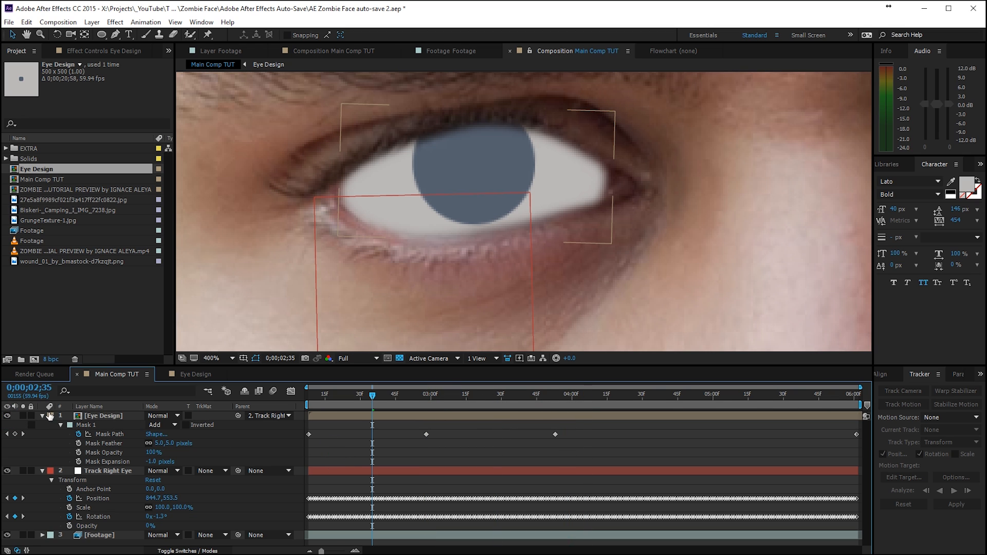
- Duplicate the Eye Design layer, rename the copy Mask and give it the Pink label colour
{"action": "left_click", "coordinate": [90, 416]}
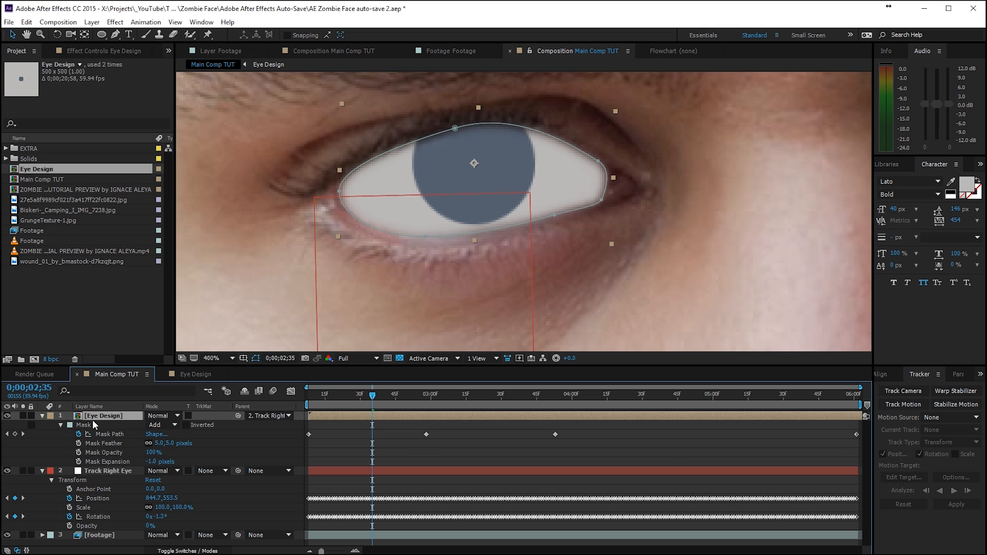
{"action": "key", "text": "ctrl+d"}
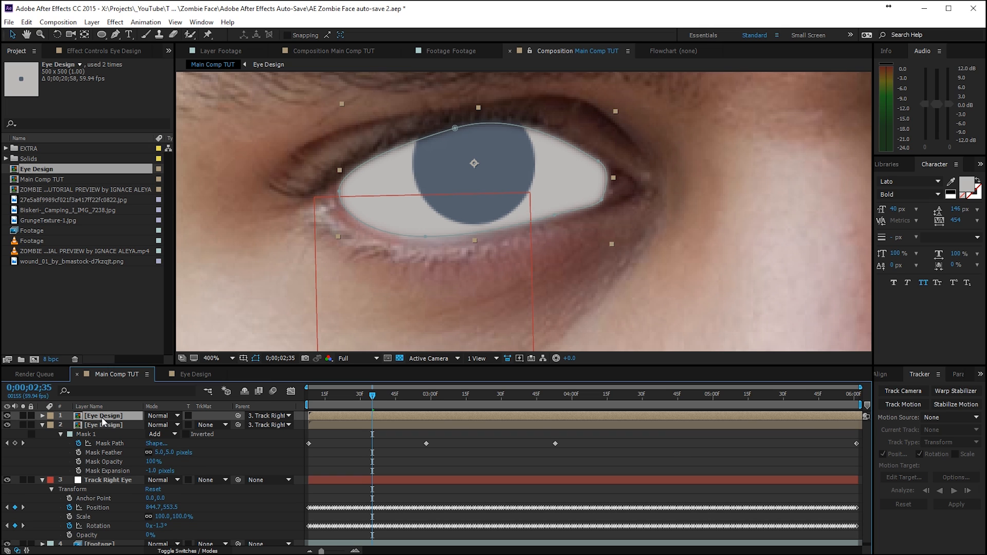
{"action": "key", "text": "Return"}
{"action": "type", "text": "M"}
{"action": "left_click", "coordinate": [42, 424]}
{"action": "left_click", "coordinate": [50, 416]}
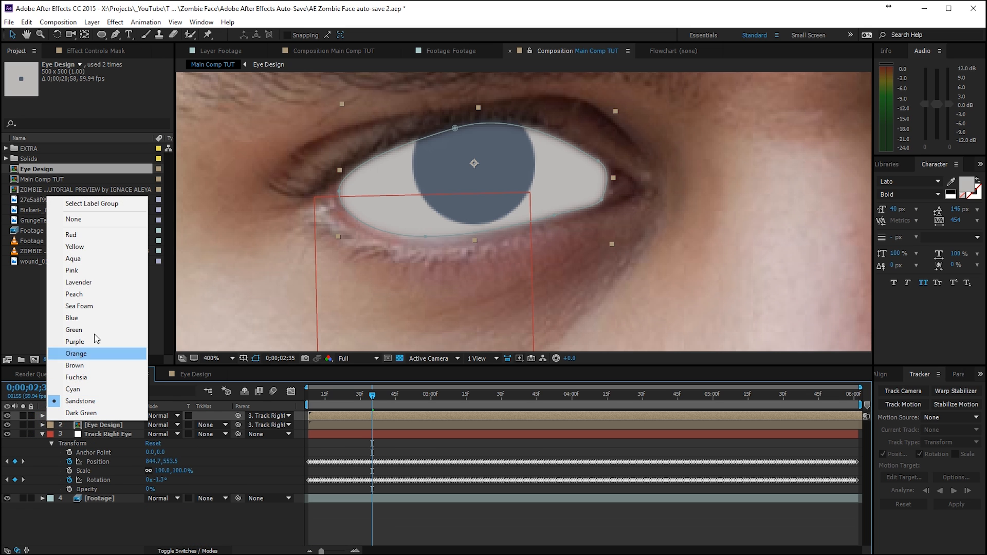
{"action": "left_click", "coordinate": [79, 270]}
- Create a 1920 x 1080 px solid in a reddish skin colour sampled from the outer corner of the eye
{"action": "left_click", "coordinate": [92, 22]}
{"action": "left_click", "coordinate": [85, 34]}
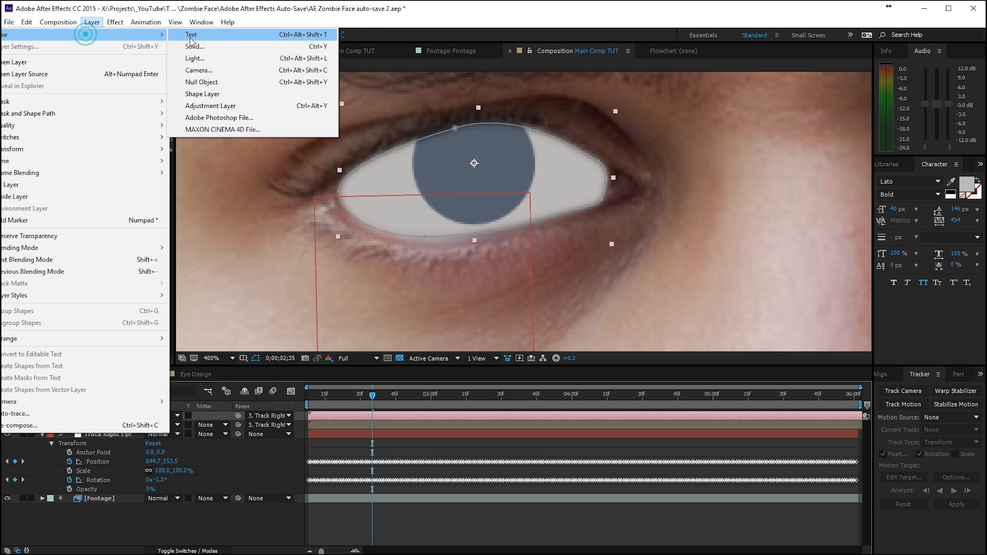
{"action": "left_click", "coordinate": [193, 46]}
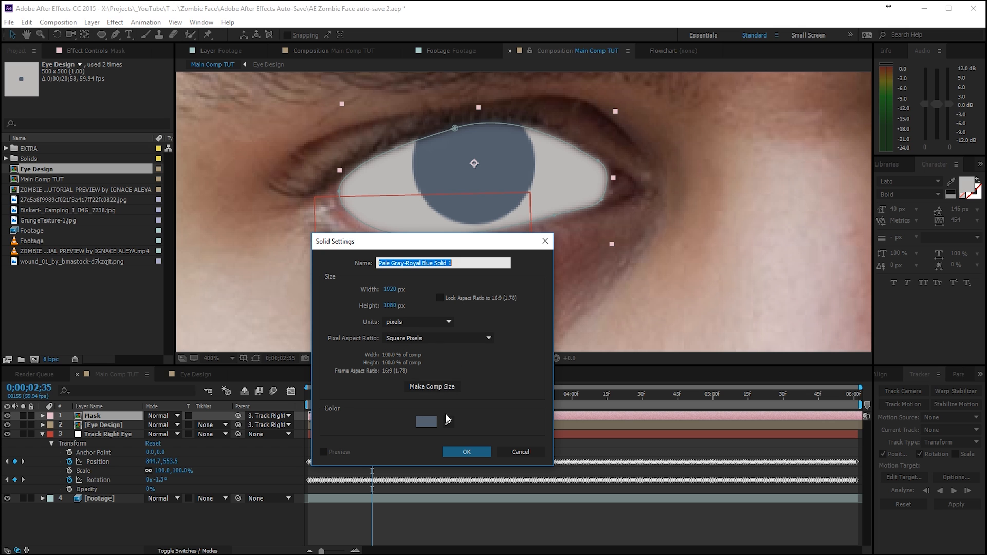
{"action": "left_click", "coordinate": [447, 420]}
{"action": "left_click", "coordinate": [340, 215]}
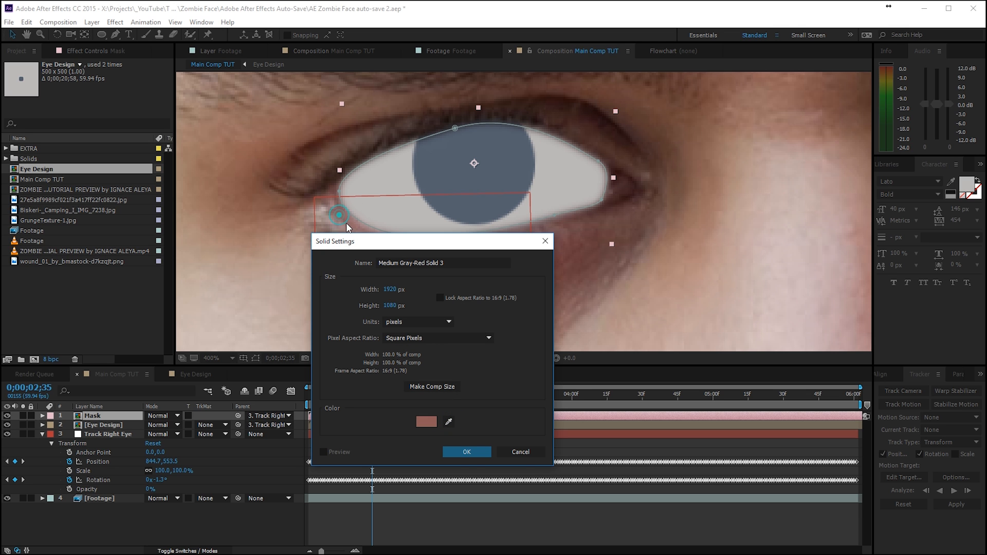
{"action": "left_click", "coordinate": [466, 452]}
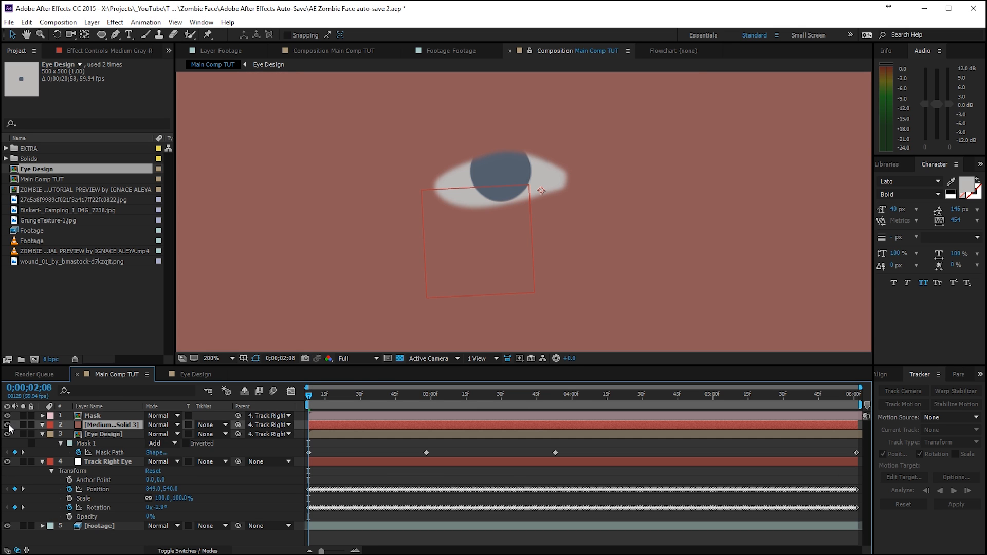
- Hide the red solid, Eye Design and Mask layers to expose the footage eye, and activate the Pen tool
{"action": "left_click", "coordinate": [8, 425]}
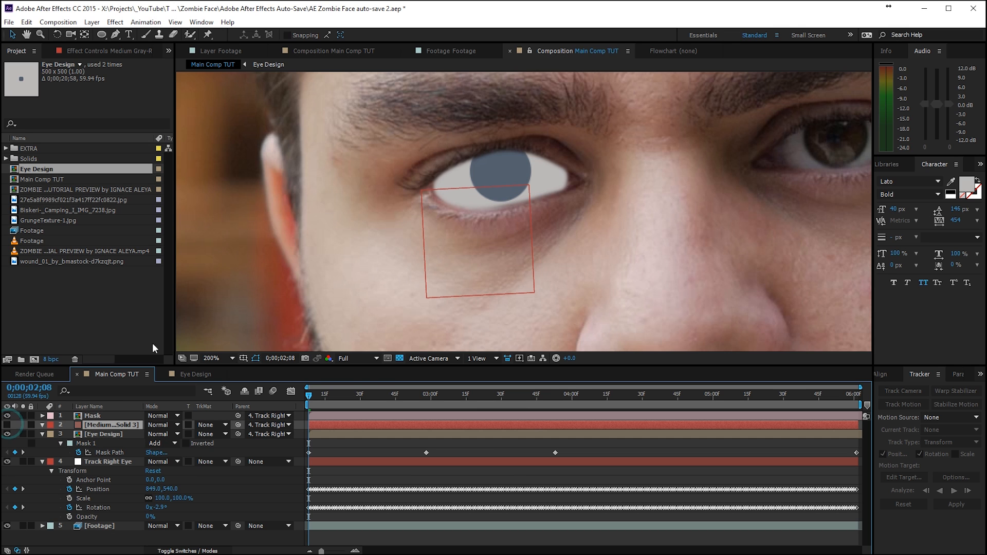
{"action": "scroll", "coordinate": [435, 194], "scroll_direction": "up", "scroll_amount": 5}
{"action": "scroll", "coordinate": [413, 176], "scroll_direction": "down", "scroll_amount": 2}
{"action": "left_click_drag", "start_coordinate": [413, 176], "coordinate": [406, 234]}
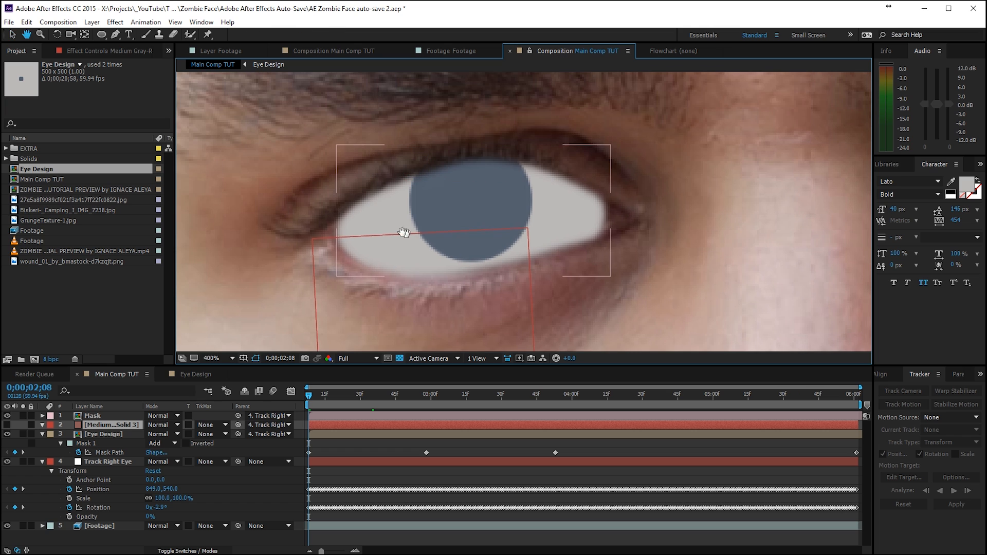
{"action": "key", "text": "g"}
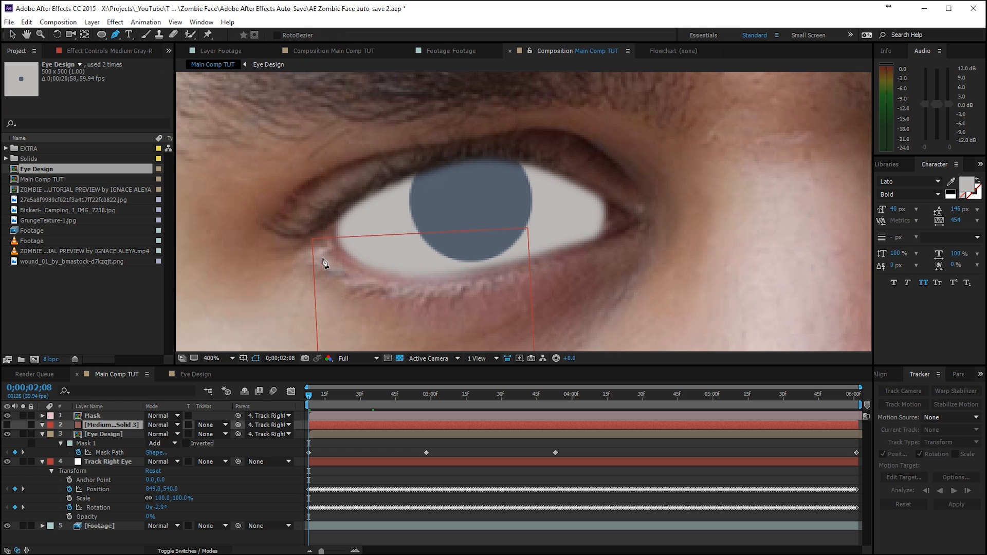
{"action": "left_click", "coordinate": [6, 434]}
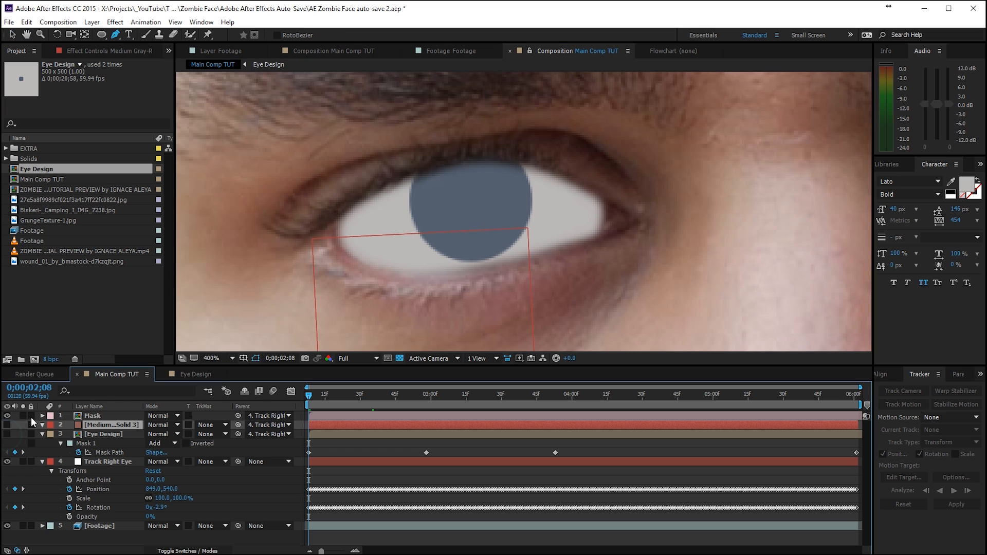
{"action": "left_click", "coordinate": [7, 416]}
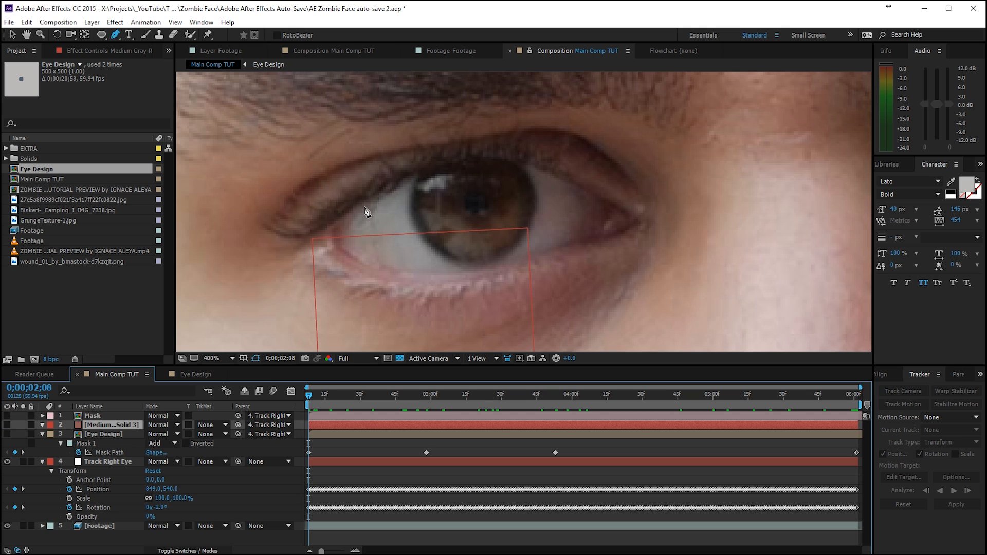
- Draw a closed curved mask on the red solid around the visible eyeball, just inside the eyelids
{"action": "left_click", "coordinate": [362, 205]}
{"action": "left_click", "coordinate": [338, 232]}
{"action": "left_click", "coordinate": [351, 243]}
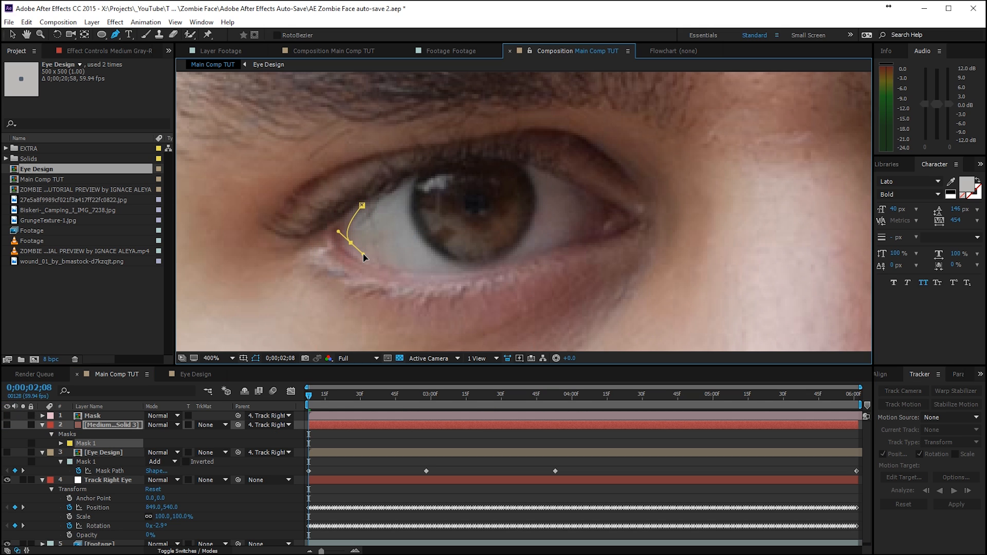
{"action": "left_click_drag", "start_coordinate": [425, 270], "coordinate": [453, 271]}
{"action": "left_click_drag", "start_coordinate": [550, 246], "coordinate": [532, 164]}
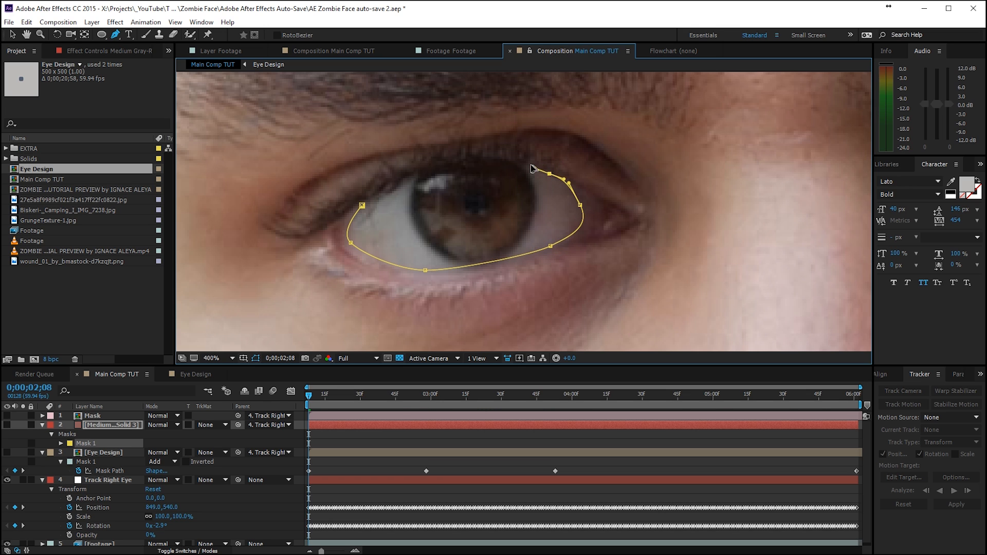
{"action": "left_click_drag", "start_coordinate": [441, 169], "coordinate": [405, 179]}
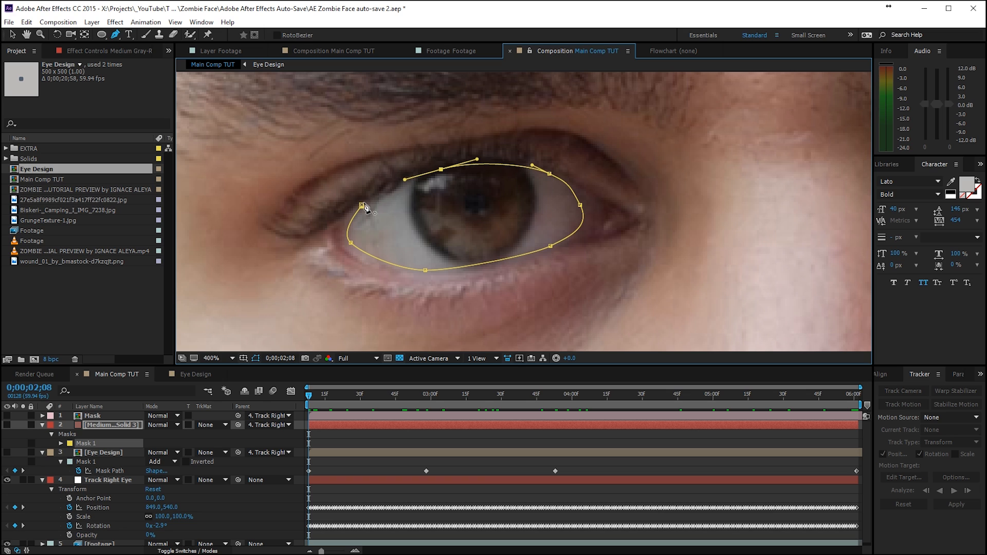
{"action": "left_click", "coordinate": [362, 205]}
- Set the red solid's mask to Subtract, show the solid and feather the mask by 6 pixels
{"action": "left_click", "coordinate": [151, 443]}
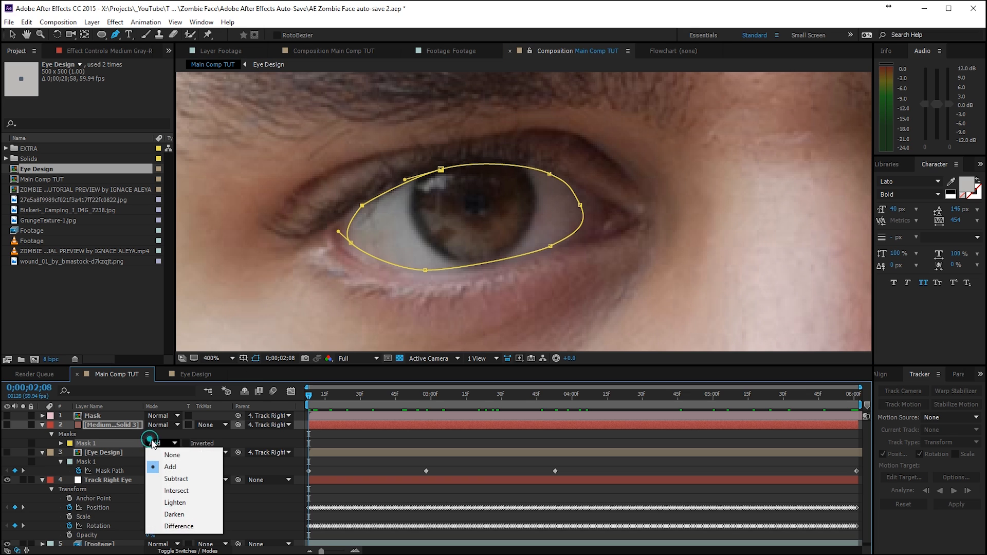
{"action": "left_click", "coordinate": [164, 479]}
{"action": "left_click", "coordinate": [6, 424]}
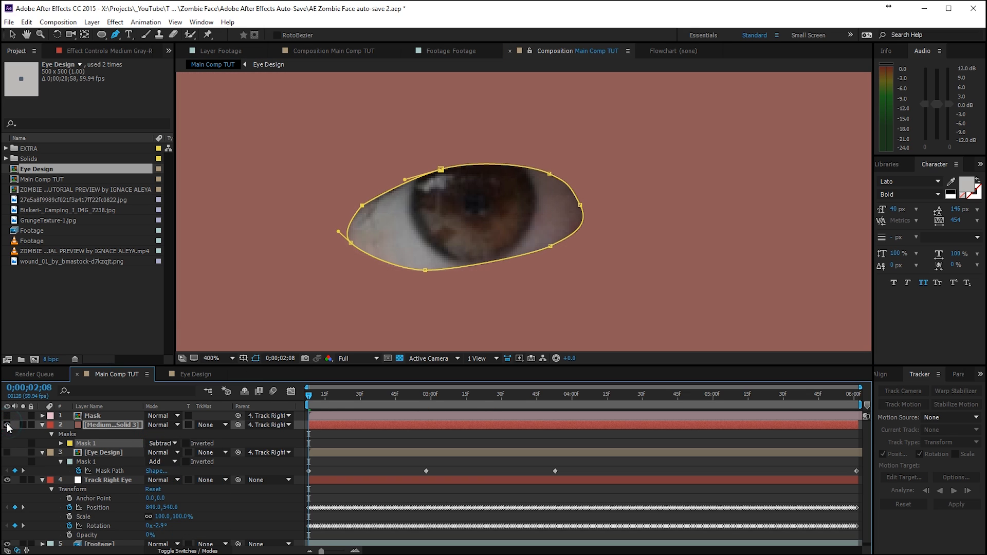
{"action": "key", "text": "f"}
{"action": "left_click_drag", "start_coordinate": [166, 443], "coordinate": [173, 443]}
{"action": "key", "text": "v"}
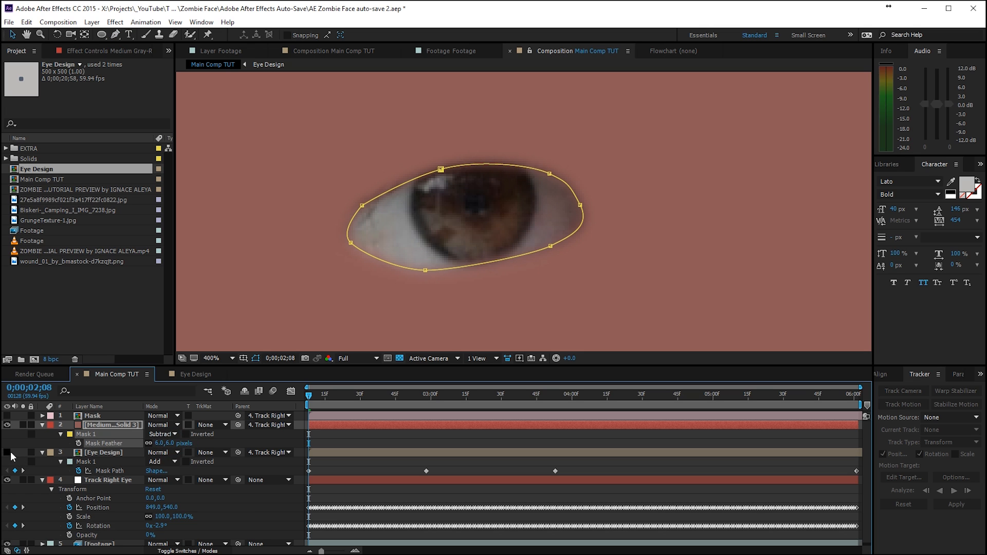
- Set the red solid's track matte to Alpha Matte "Mask"
{"action": "left_click", "coordinate": [206, 425]}
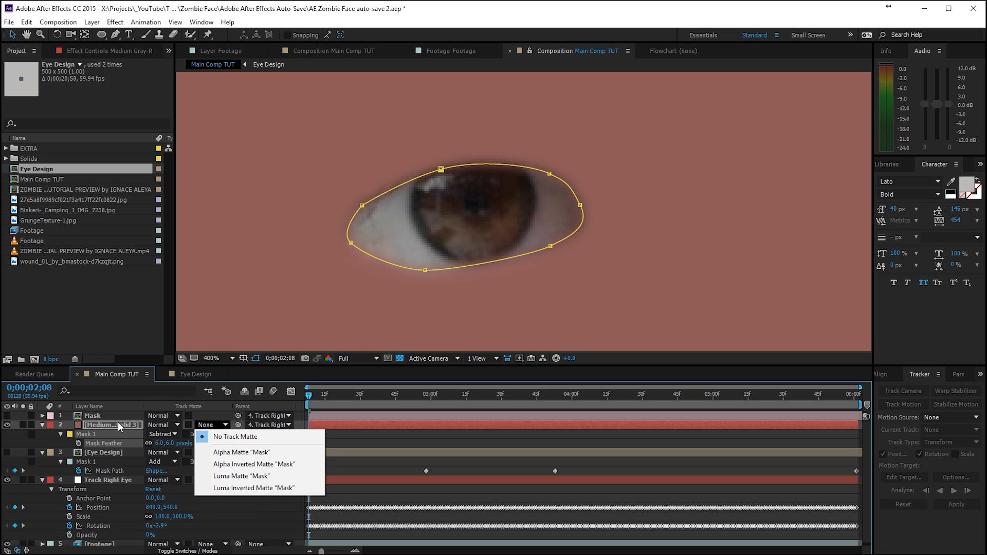
{"action": "left_click", "coordinate": [91, 416]}
{"action": "left_click", "coordinate": [89, 453]}
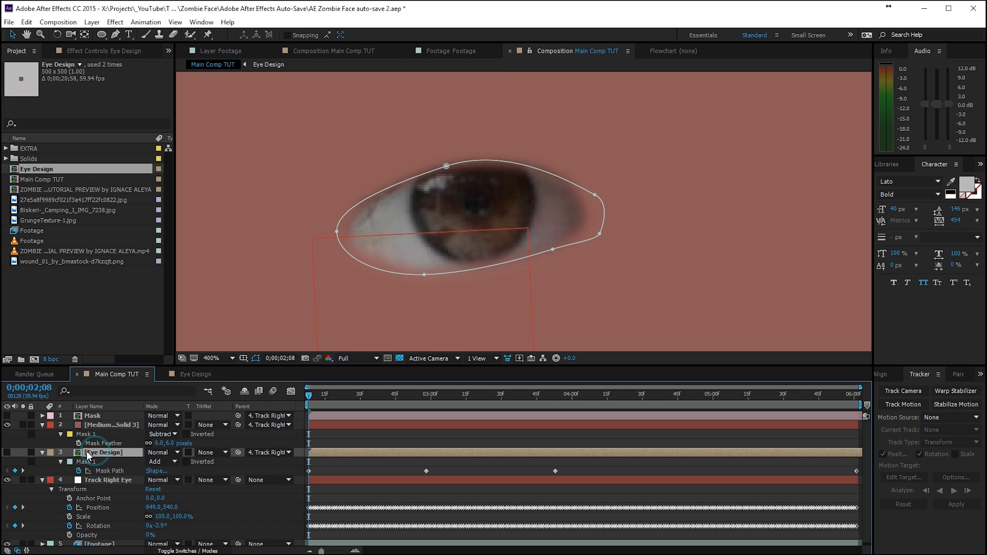
{"action": "left_click", "coordinate": [91, 406]}
{"action": "left_click", "coordinate": [100, 425]}
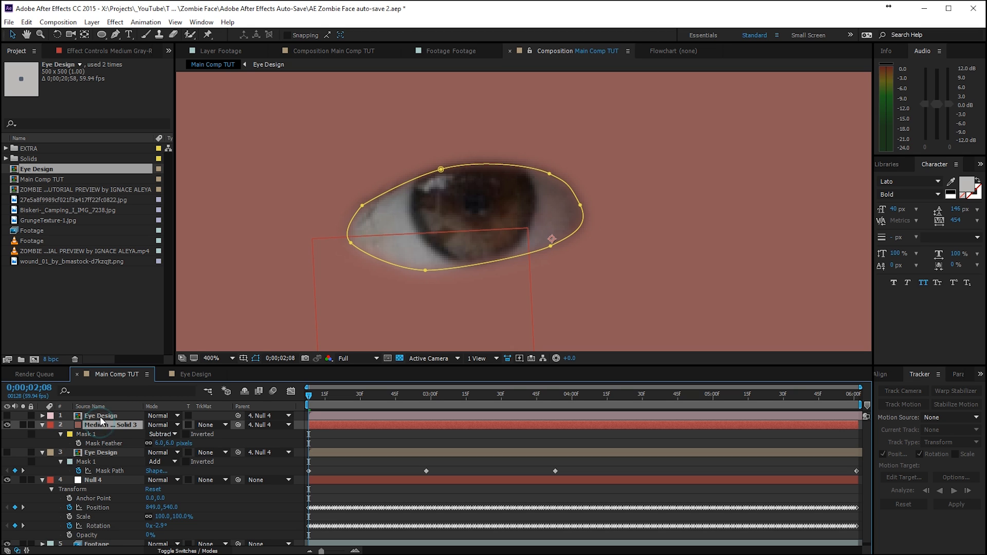
{"action": "left_click", "coordinate": [105, 407]}
{"action": "left_click", "coordinate": [210, 424]}
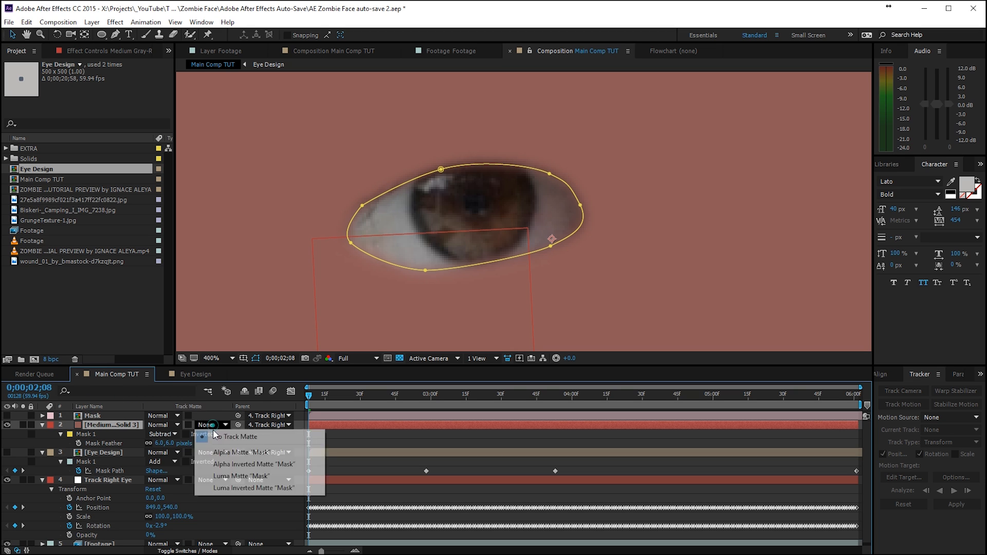
{"action": "left_click", "coordinate": [222, 448]}
{"action": "left_click", "coordinate": [392, 439]}
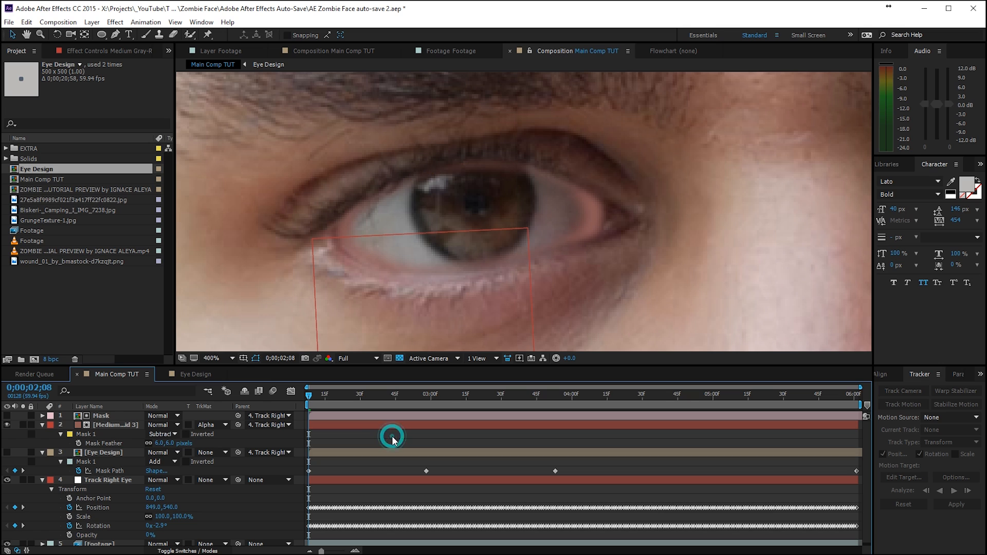
- Toggle the Eye Design and red solid layers to examine how the red rim blends around the eye
{"action": "left_click", "coordinate": [7, 452]}
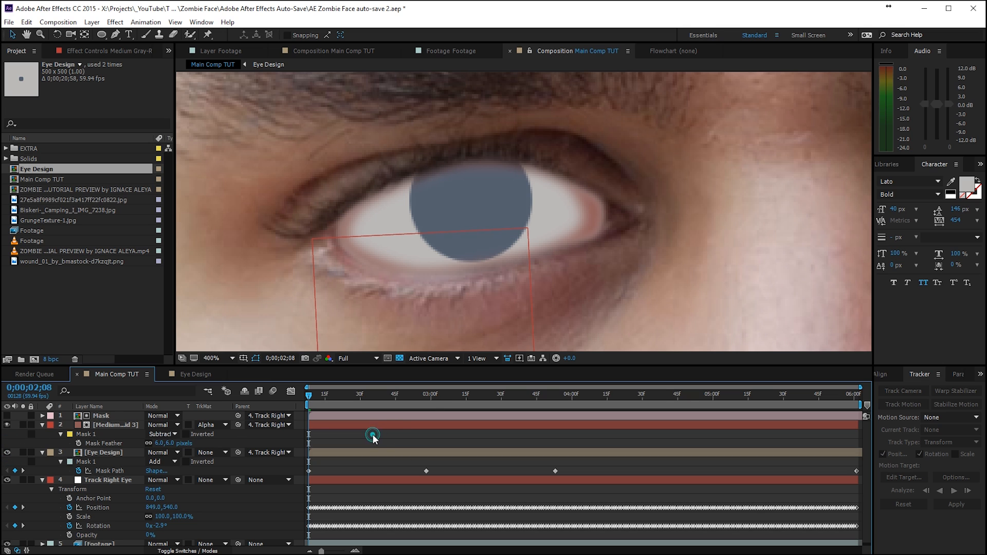
{"action": "left_click", "coordinate": [7, 452]}
{"action": "left_click", "coordinate": [8, 425]}
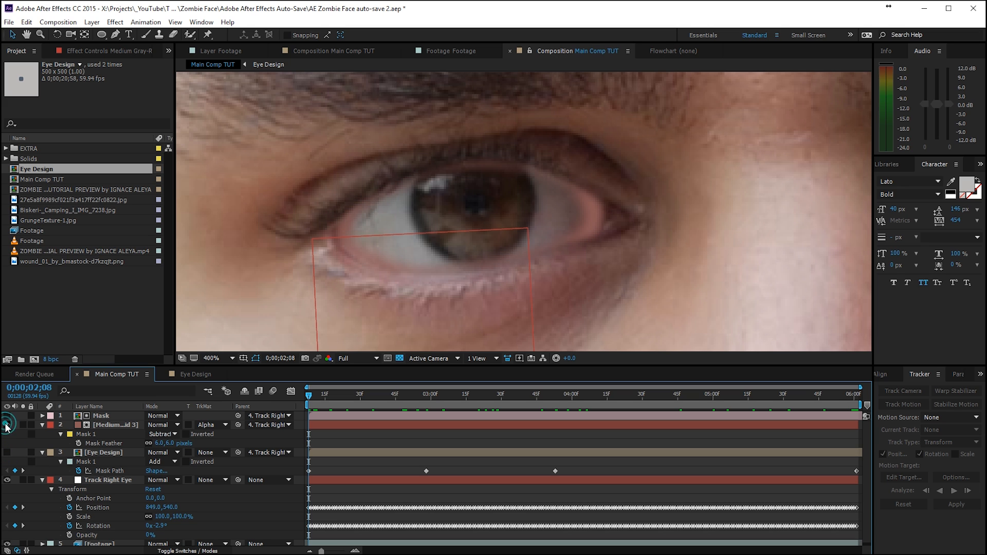
- Recolor the red solid with the dark red sampled from the inner corner of the eye, and show its layer
{"action": "left_click", "coordinate": [111, 425]}
{"action": "left_click", "coordinate": [92, 22]}
{"action": "left_click", "coordinate": [118, 43]}
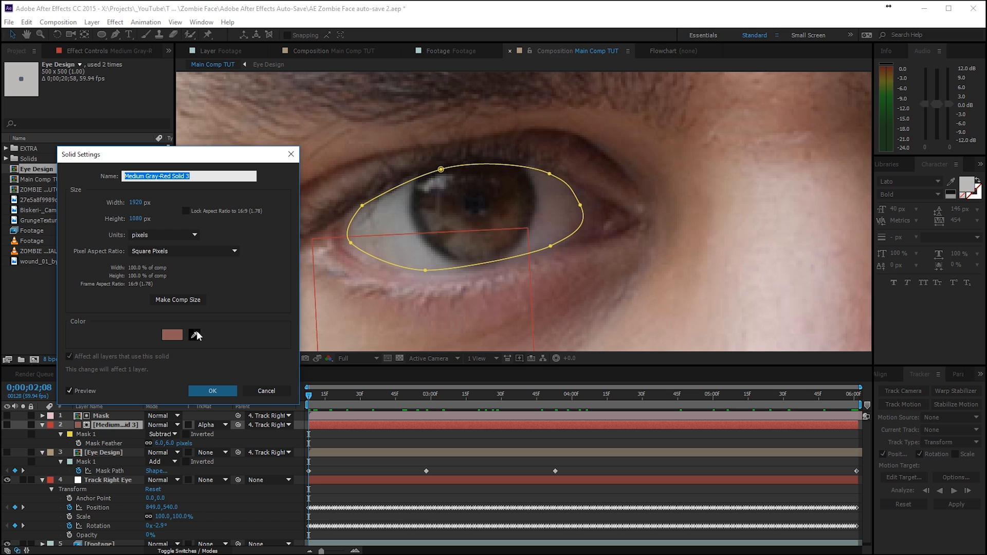
{"action": "left_click", "coordinate": [196, 336]}
{"action": "left_click", "coordinate": [591, 225]}
{"action": "left_click", "coordinate": [205, 392]}
{"action": "left_click", "coordinate": [326, 435]}
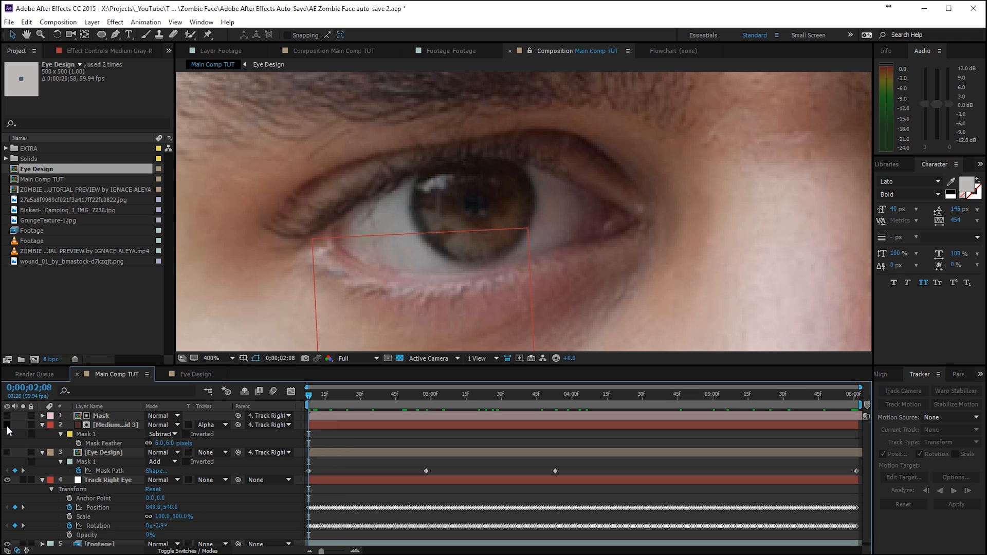
{"action": "left_click", "coordinate": [7, 425]}
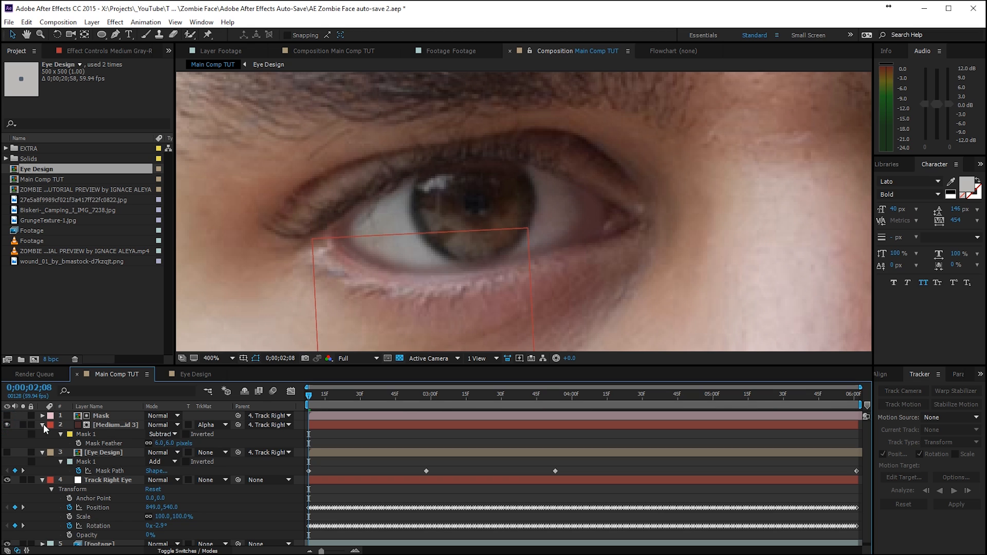
- Set the red solid's mask expansion to 11 pixels and its mask feather to 11 pixels
{"action": "left_click", "coordinate": [116, 425]}
{"action": "key", "text": "m"}
{"action": "key", "text": "m"}
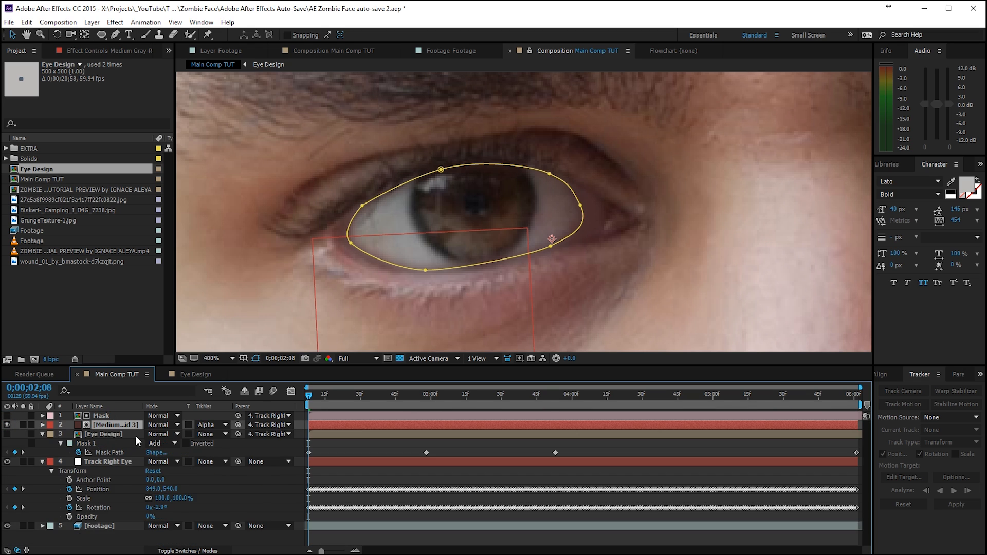
{"action": "left_click_drag", "start_coordinate": [149, 471], "coordinate": [162, 453]}
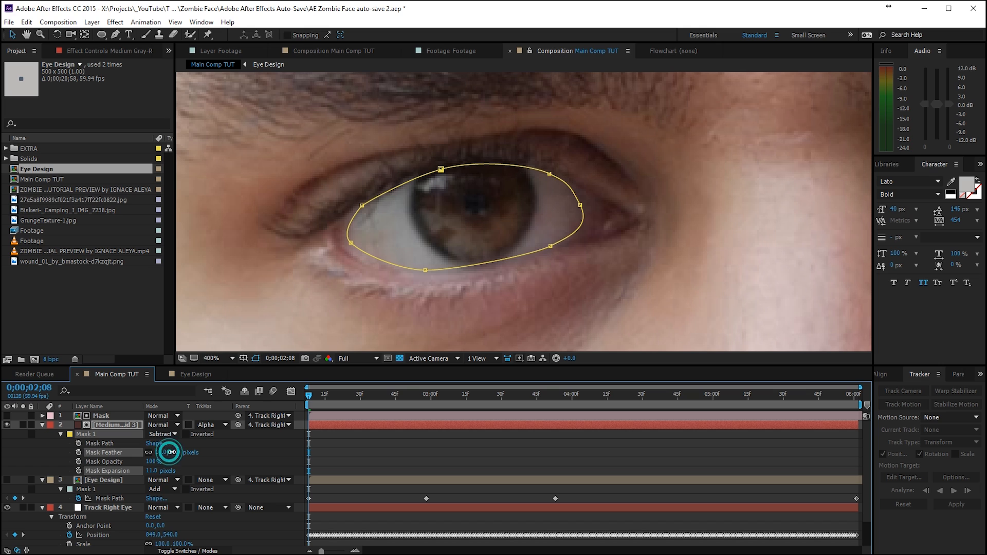
{"action": "left_click", "coordinate": [211, 463]}
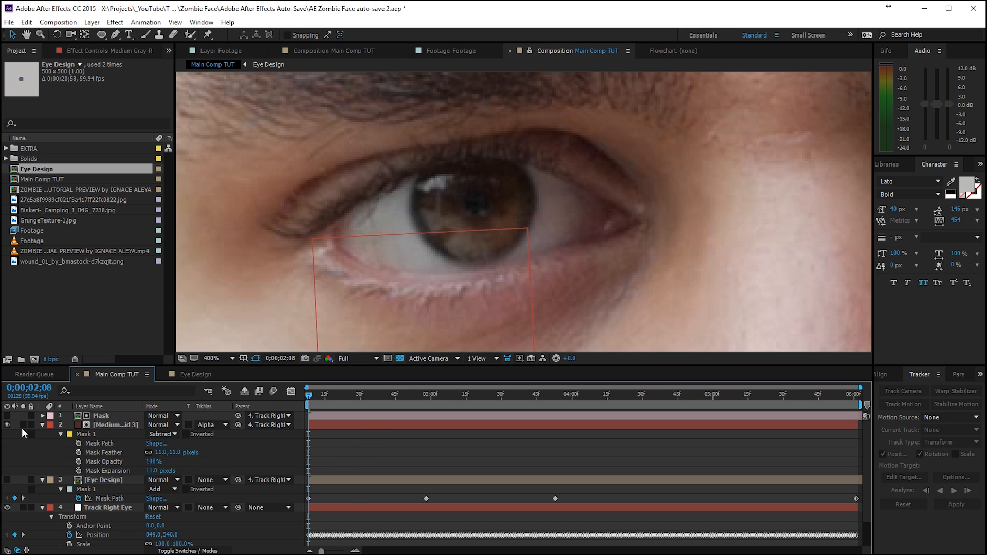
- Show the Eye Design layer and increase the red solid's mask feather to 25 pixels
{"action": "left_click", "coordinate": [8, 479]}
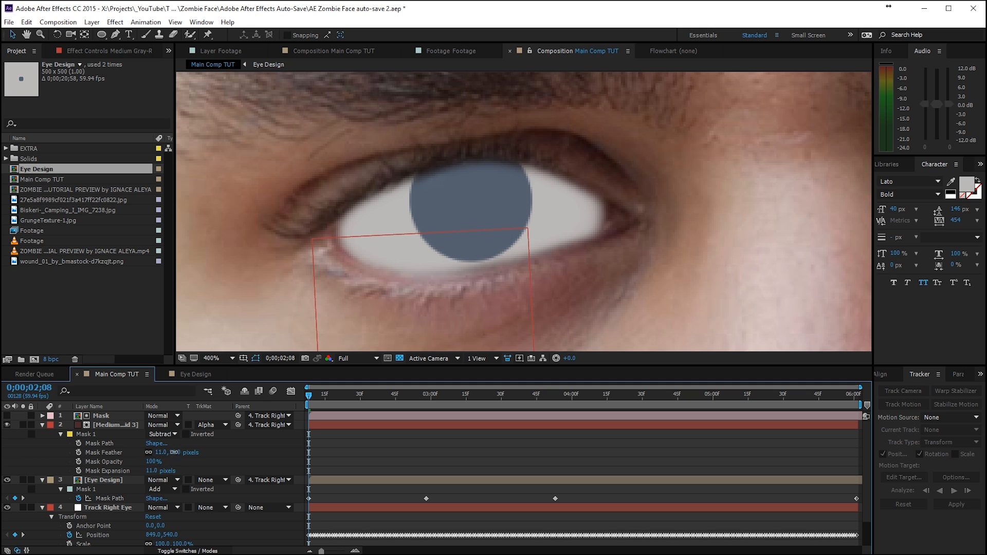
{"action": "left_click_drag", "start_coordinate": [175, 452], "coordinate": [182, 452]}
{"action": "left_click", "coordinate": [406, 437]}
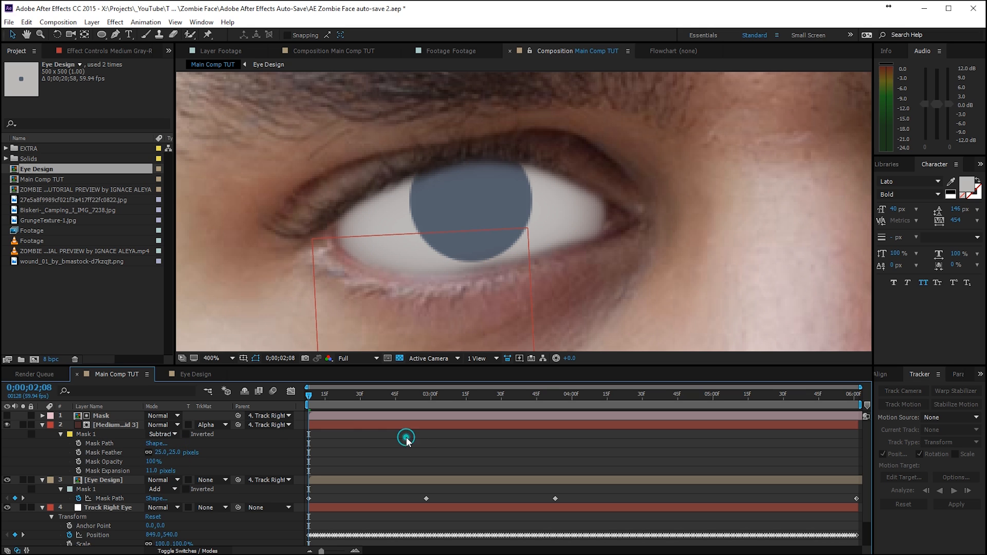
{"action": "left_click", "coordinate": [161, 471]}
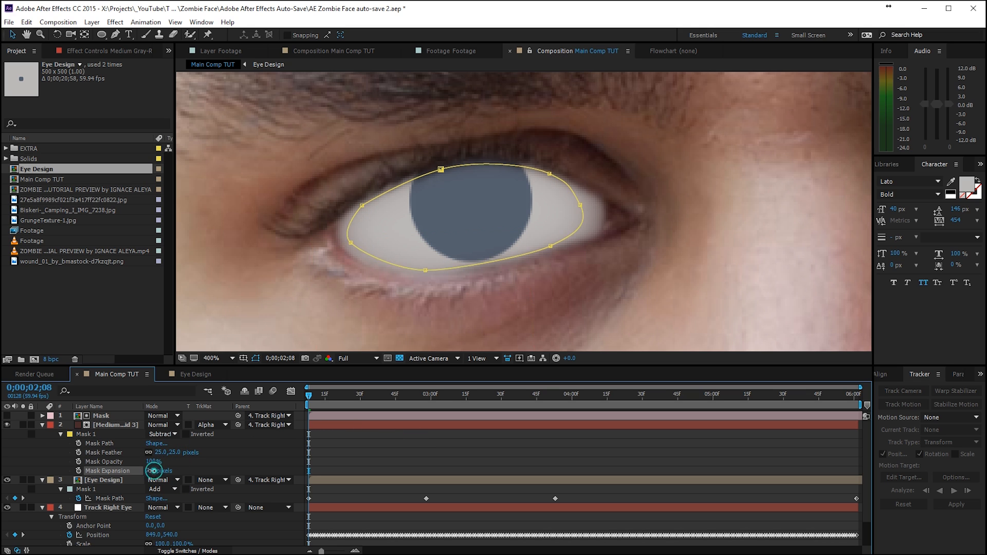
{"action": "left_click", "coordinate": [423, 467]}
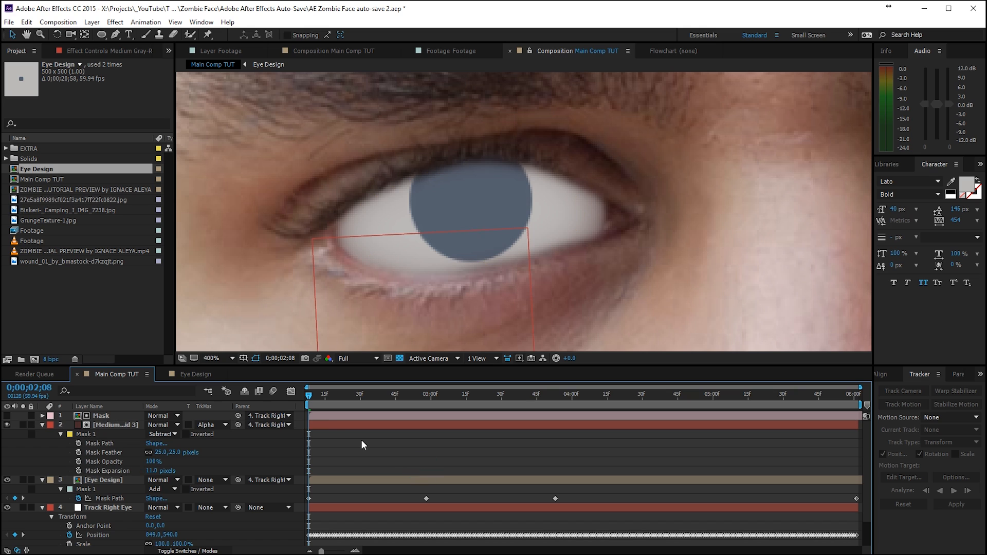
- In the Eye Design composition, duplicate the Eye layer's circular mask and set the copy to Subtract
{"action": "left_click", "coordinate": [189, 374]}
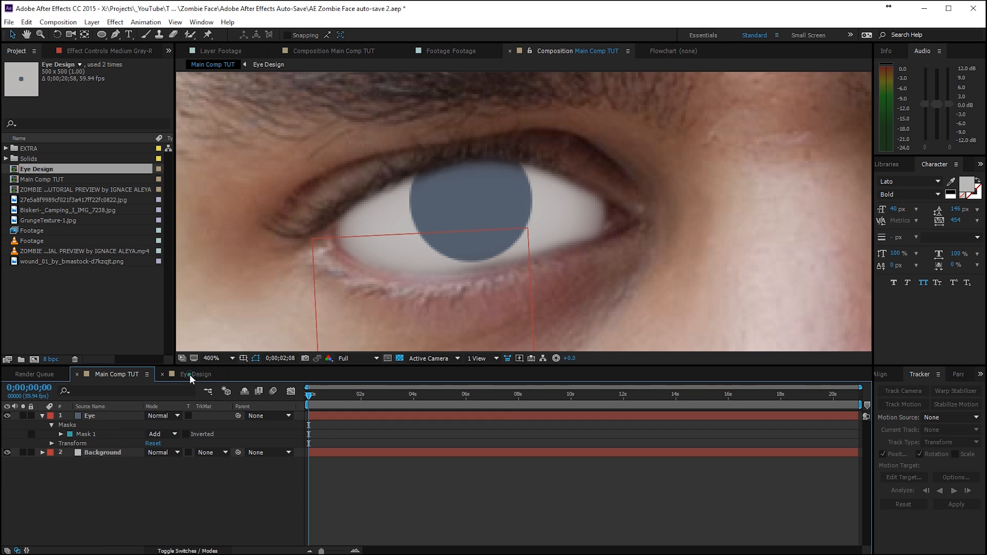
{"action": "left_click", "coordinate": [138, 417]}
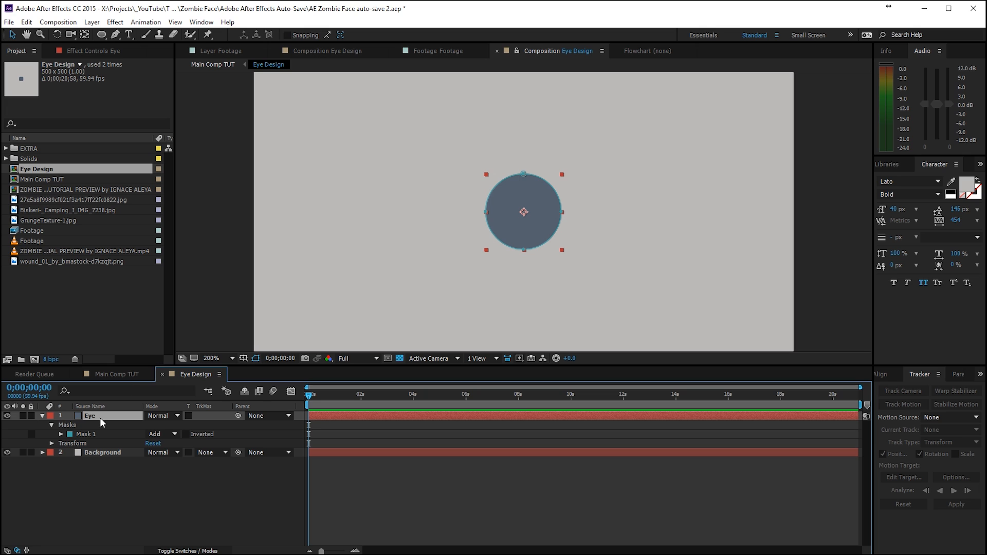
{"action": "left_click", "coordinate": [88, 433]}
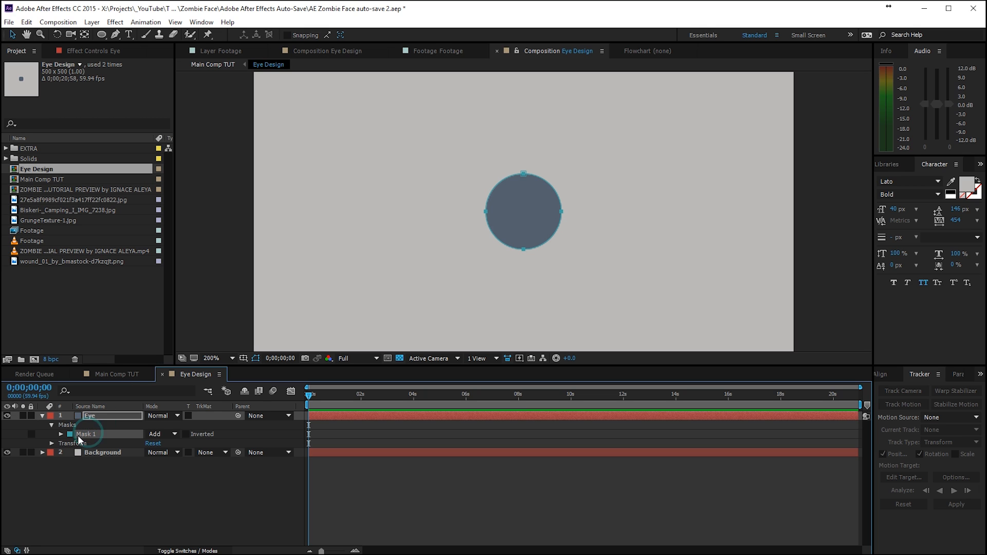
{"action": "key", "text": "ctrl+d"}
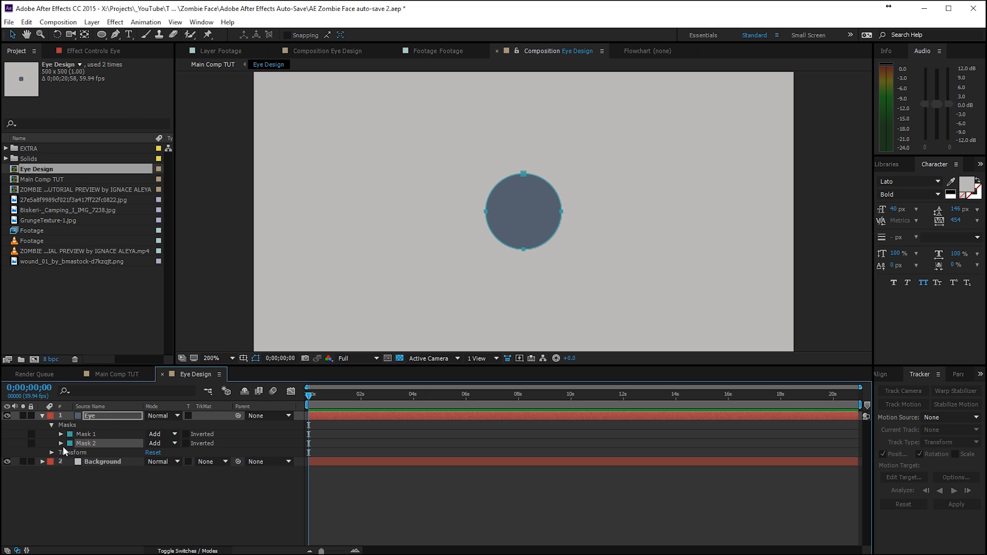
{"action": "left_click", "coordinate": [155, 443]}
{"action": "left_click", "coordinate": [175, 478]}
- Feather the Eye layer's subtracting mask by 28 pixels
{"action": "key", "text": "f"}
{"action": "left_click", "coordinate": [175, 452]}
{"action": "left_click_drag", "start_coordinate": [173, 452], "coordinate": [191, 452]}
- Soften the outer edge of the iris by setting Mask 1's feather to 2 pixels
{"action": "left_click", "coordinate": [171, 434]}
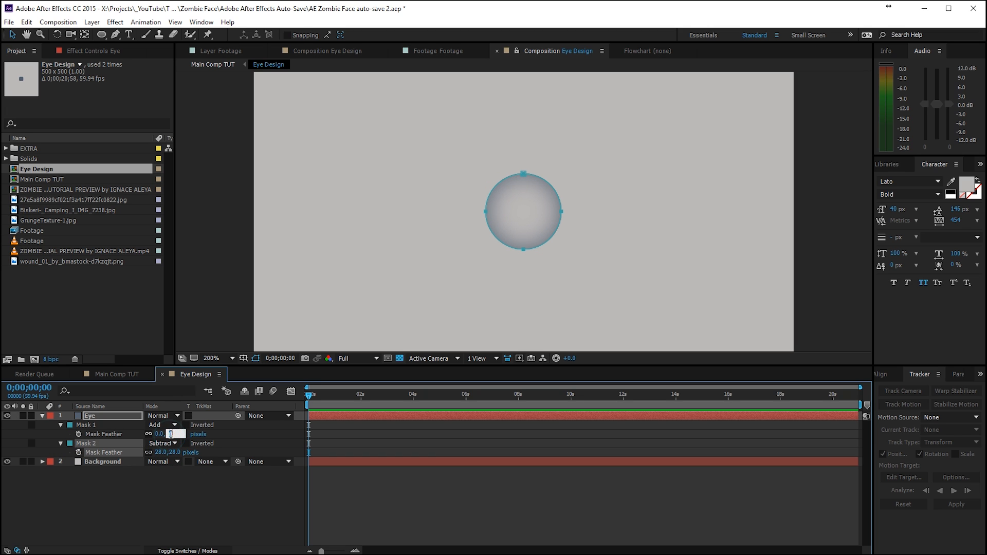
{"action": "type", "text": "3"}
{"action": "key", "text": "Return"}
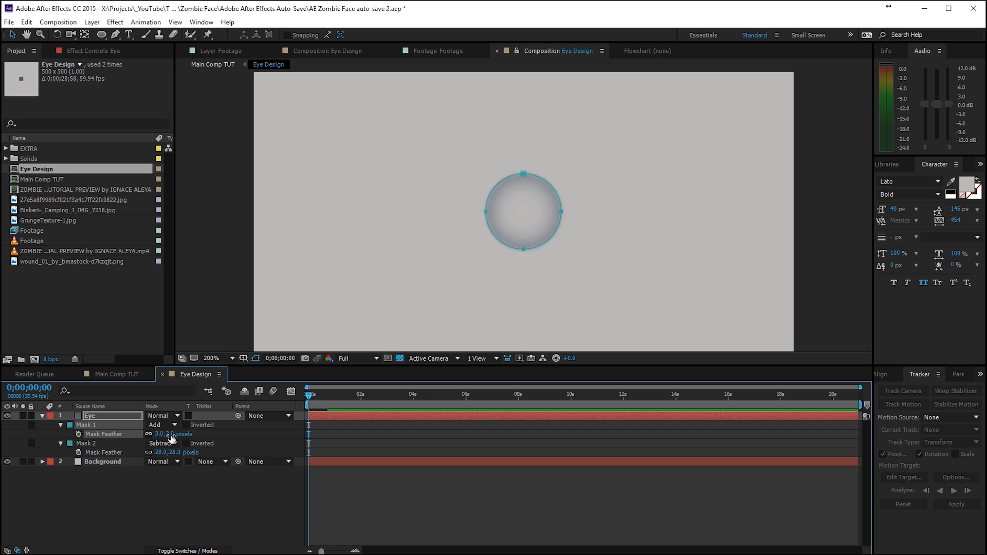
{"action": "left_click", "coordinate": [378, 440]}
{"action": "scroll", "coordinate": [487, 252], "scroll_direction": "up", "scroll_amount": 1}
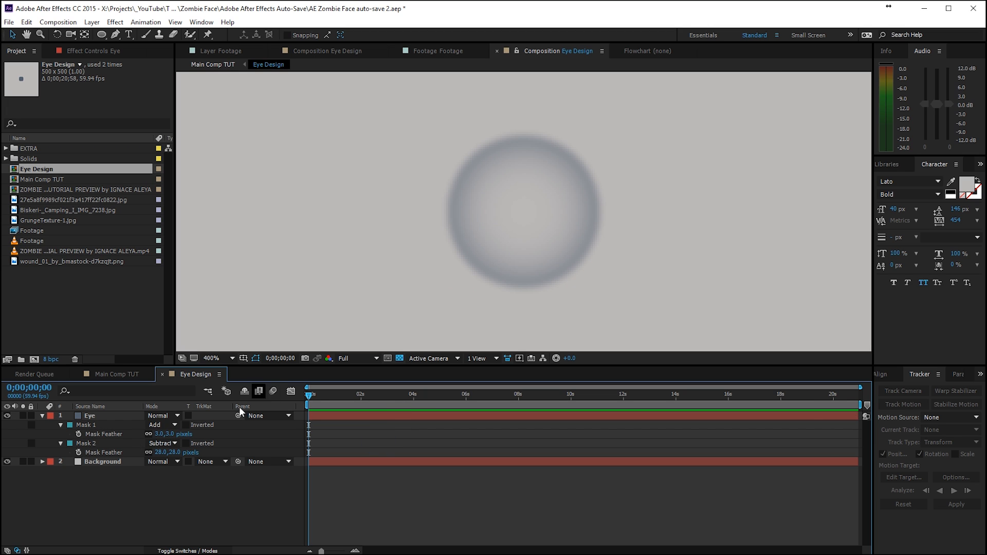
{"action": "left_click", "coordinate": [172, 434]}
{"action": "type", "text": "2"}
{"action": "key", "text": "Return"}
{"action": "left_click", "coordinate": [373, 440]}
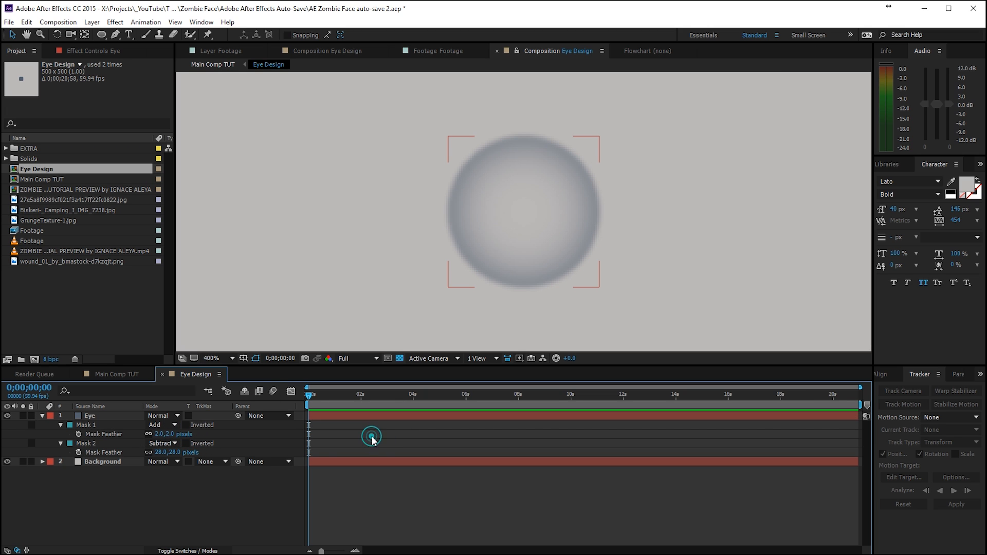
- Duplicate the Eye layer and set the lower copy's Mask 2 feather to 67 pixels
{"action": "left_click", "coordinate": [113, 415]}
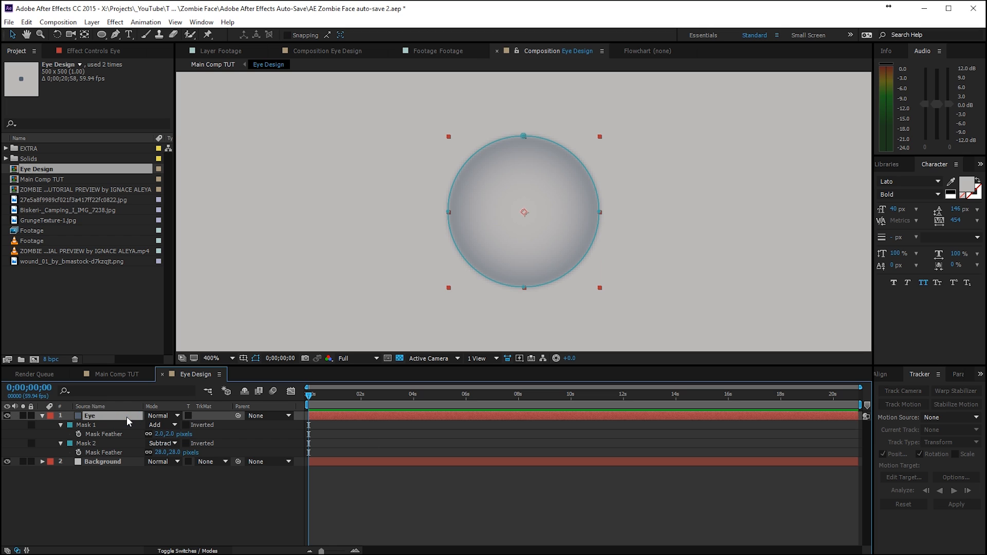
{"action": "key", "text": "ctrl+d"}
{"action": "left_click", "coordinate": [116, 424]}
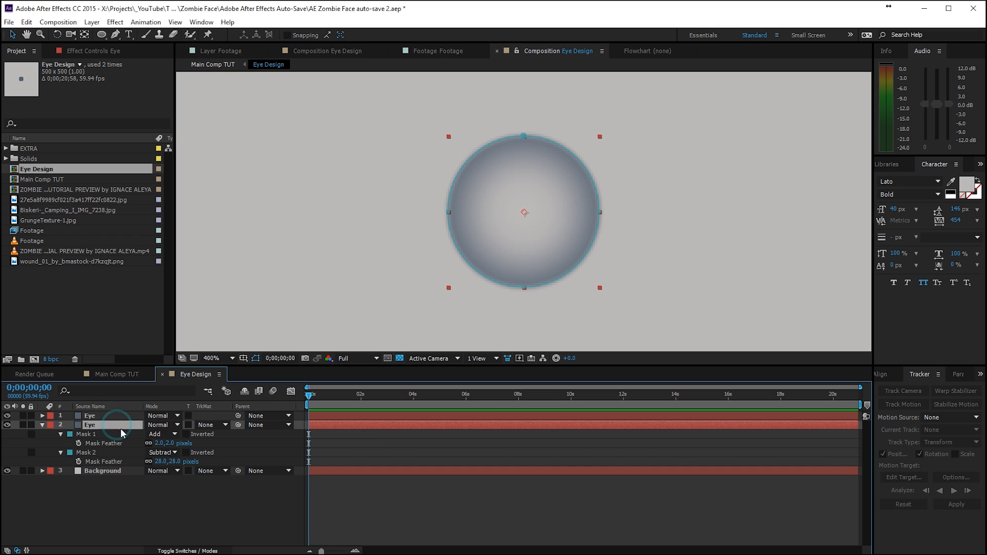
{"action": "left_click_drag", "start_coordinate": [170, 462], "coordinate": [198, 462]}
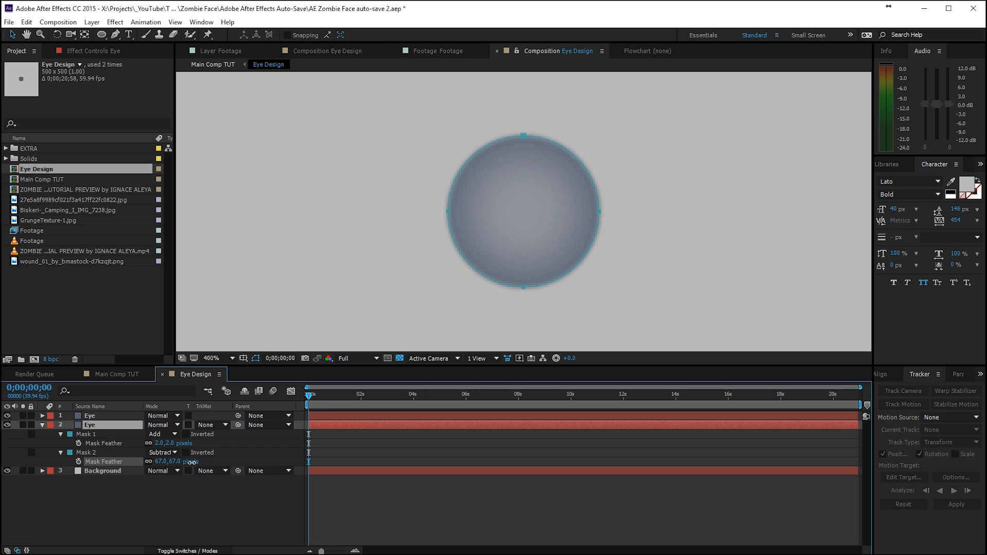
- Set the lower Eye layer's opacity to 20%
{"action": "left_click", "coordinate": [126, 425]}
{"action": "key", "text": "t"}
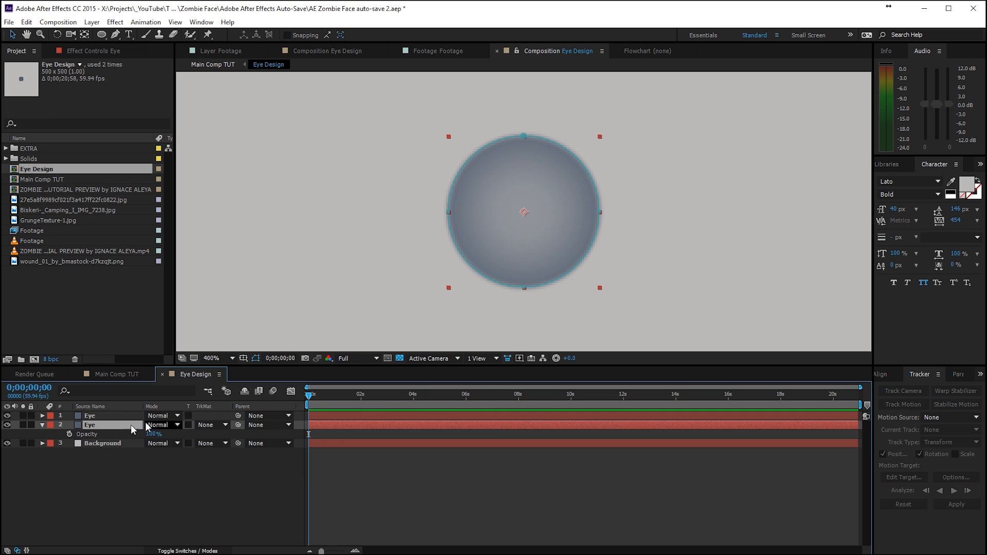
{"action": "left_click_drag", "start_coordinate": [155, 438], "coordinate": [130, 441]}
{"action": "left_click", "coordinate": [150, 435]}
{"action": "type", "text": "20"}
{"action": "key", "text": "Return"}
- Set the upper Eye layer's opacity to 35%
{"action": "left_click", "coordinate": [128, 416]}
{"action": "key", "text": "t"}
{"action": "left_click", "coordinate": [152, 425]}
{"action": "type", "text": "25"}
{"action": "key", "text": "Return"}
{"action": "left_click", "coordinate": [151, 425]}
{"action": "type", "text": "35"}
{"action": "key", "text": "Return"}
{"action": "left_click", "coordinate": [161, 490]}
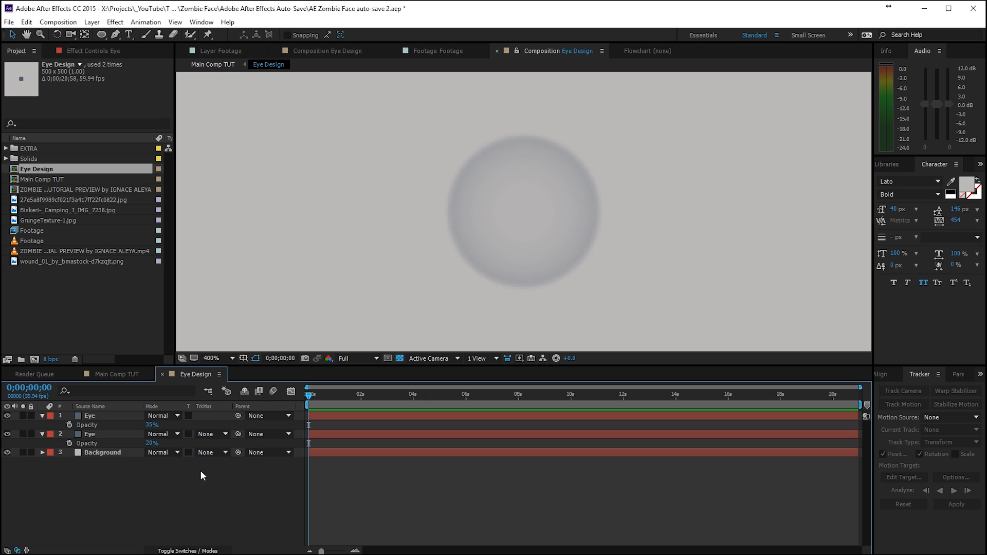
- Create a 500 by 500 pixel dark red solid named "Fractal Noise" directly above the Background layer
{"action": "left_click", "coordinate": [108, 452]}
{"action": "right_click", "coordinate": [114, 491]}
{"action": "mouse_move", "coordinate": [154, 392]}
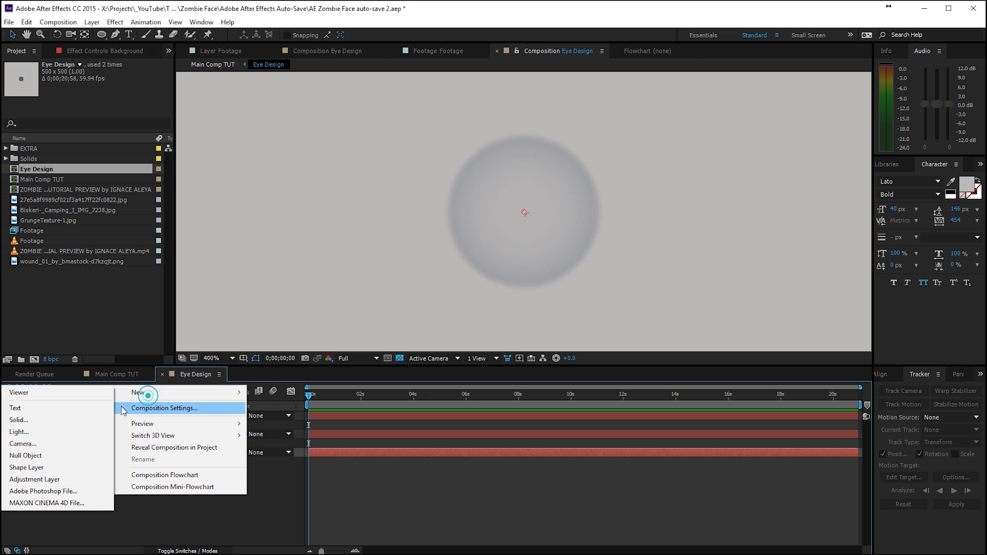
{"action": "left_click", "coordinate": [67, 424]}
{"action": "left_click", "coordinate": [426, 423]}
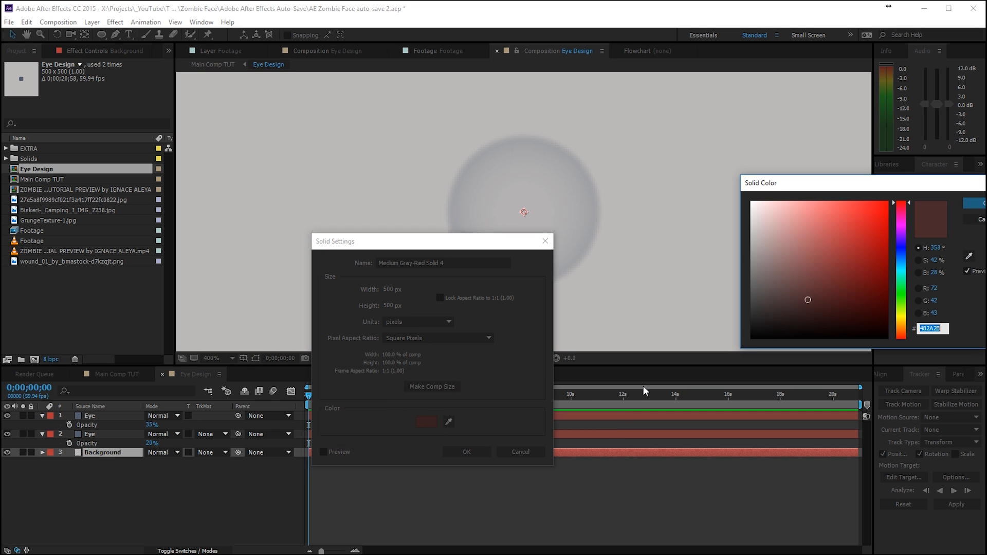
{"action": "left_click", "coordinate": [974, 204]}
{"action": "type", "text": "Fractal Nois"}
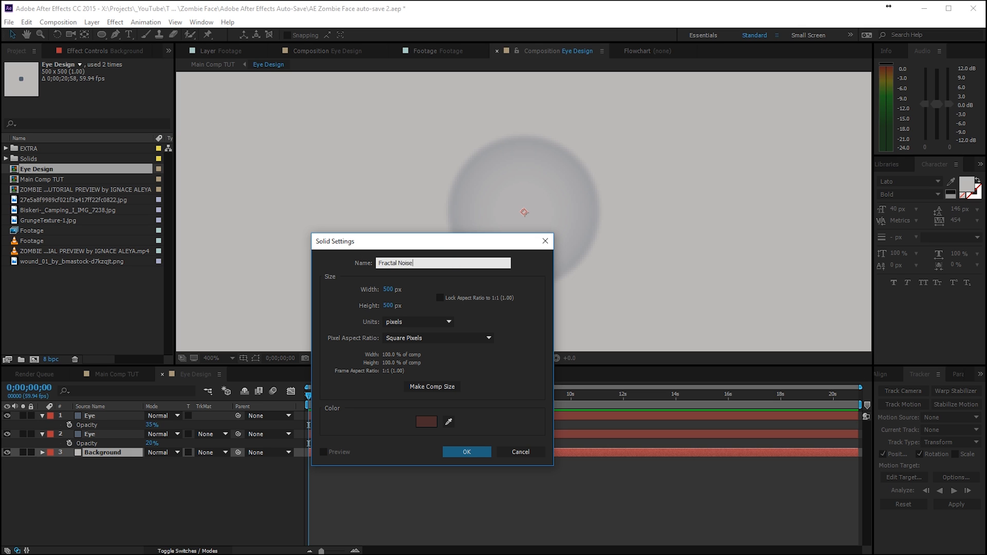
{"action": "type", "text": "e"}
{"action": "key", "text": "Return"}
- Apply the Fractal Noise effect to the new solid
{"action": "left_click", "coordinate": [115, 22]}
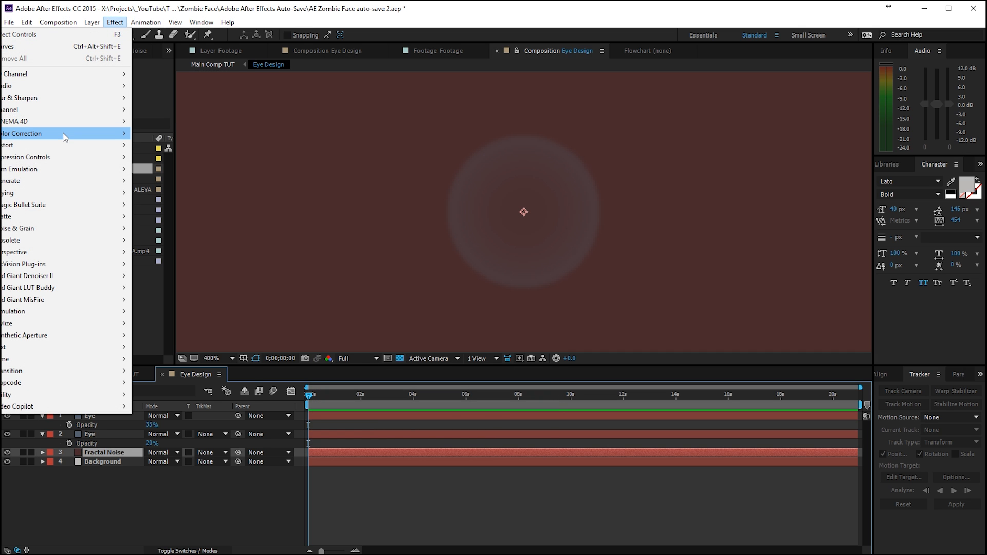
{"action": "mouse_move", "coordinate": [63, 133]}
{"action": "mouse_move", "coordinate": [46, 173]}
{"action": "mouse_move", "coordinate": [46, 228]}
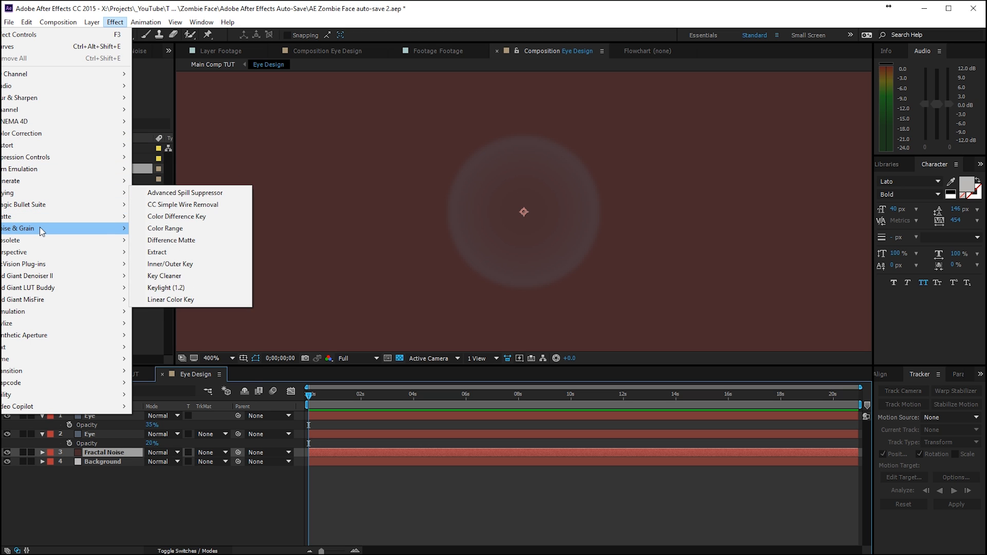
{"action": "left_click", "coordinate": [166, 252]}
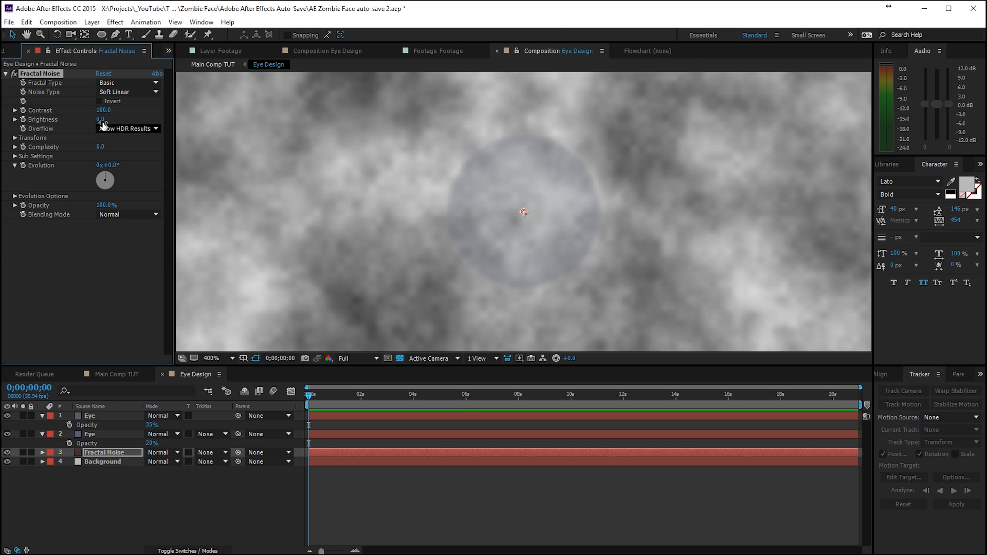
- Set the Fractal Noise layer's blending mode to Multiply and its opacity to 22%, and compare the eye with and without it
{"action": "left_click", "coordinate": [150, 449]}
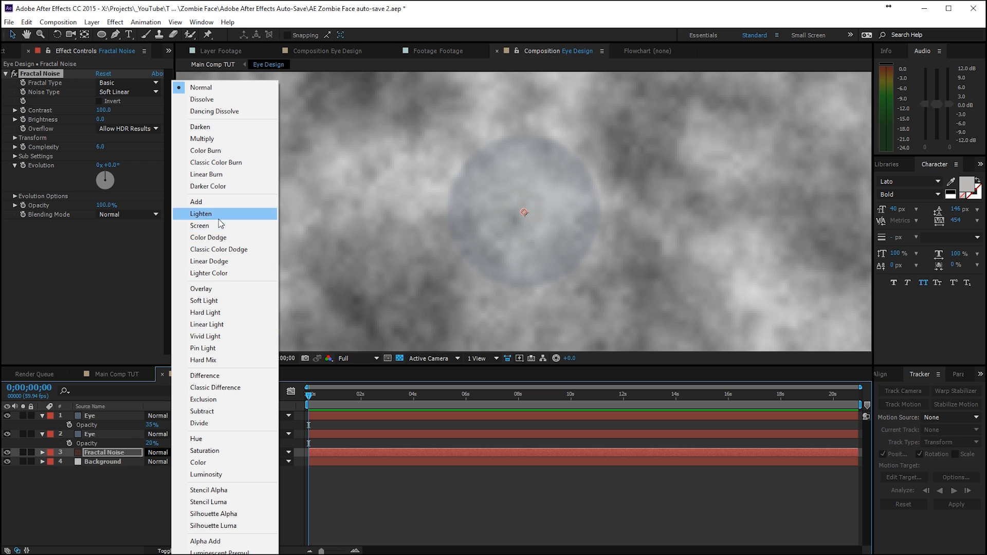
{"action": "left_click", "coordinate": [218, 303]}
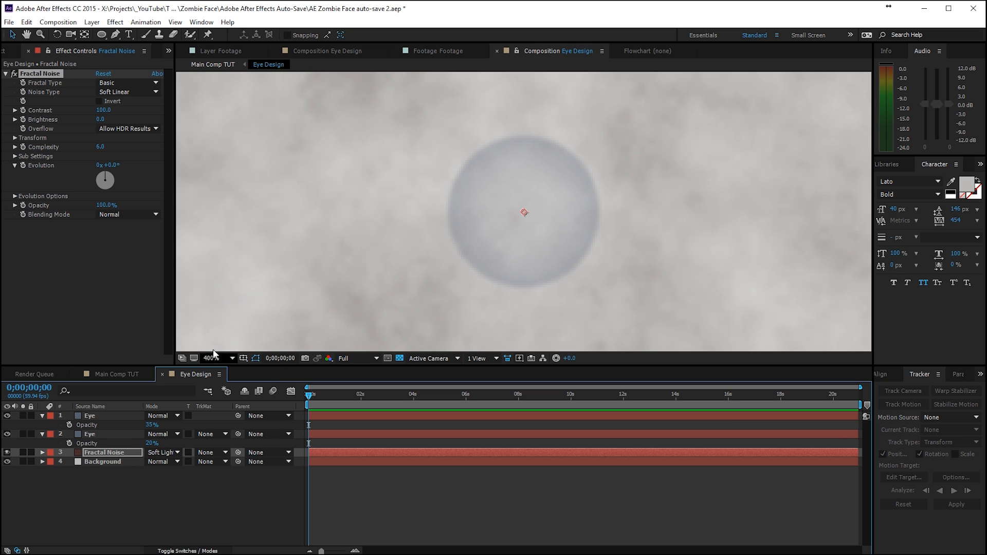
{"action": "left_click", "coordinate": [171, 450]}
{"action": "left_click", "coordinate": [201, 138]}
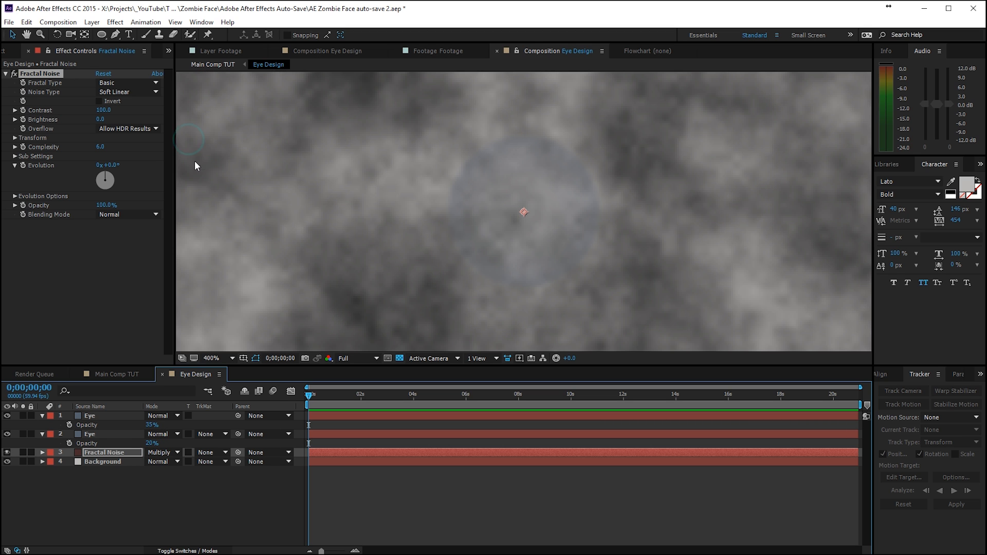
{"action": "key", "text": "t"}
{"action": "left_click_drag", "start_coordinate": [121, 465], "coordinate": [110, 467]}
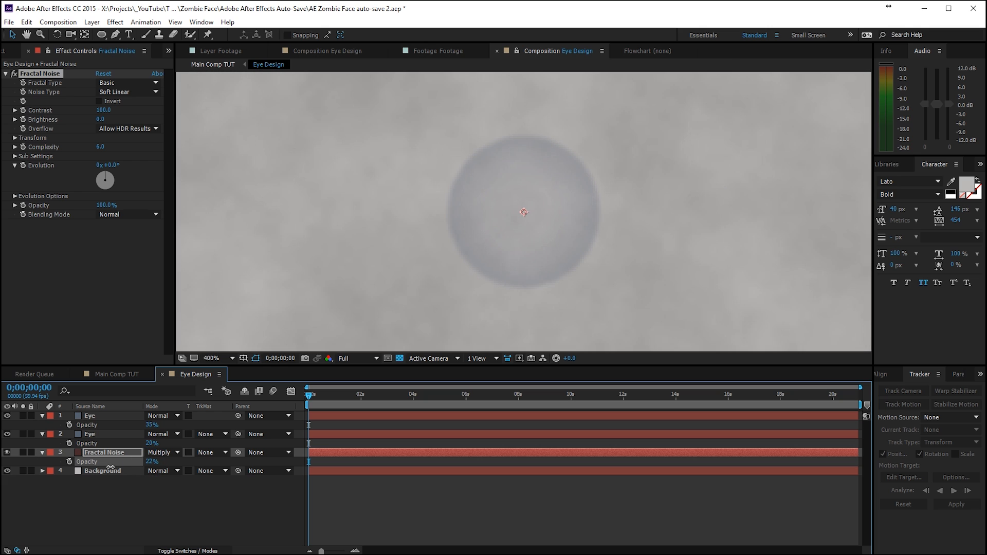
{"action": "left_click", "coordinate": [150, 504]}
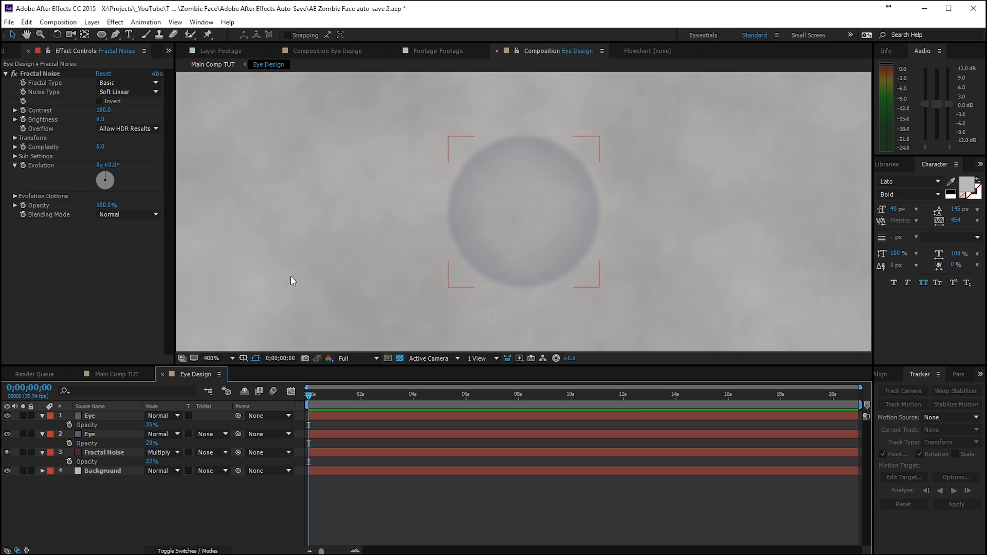
{"action": "left_click", "coordinate": [7, 452]}
{"action": "left_click", "coordinate": [7, 452]}
- Create a new solid layer named "Vines" at the top of the Eye Design composition
{"action": "right_click", "coordinate": [93, 499]}
{"action": "left_click", "coordinate": [134, 397]}
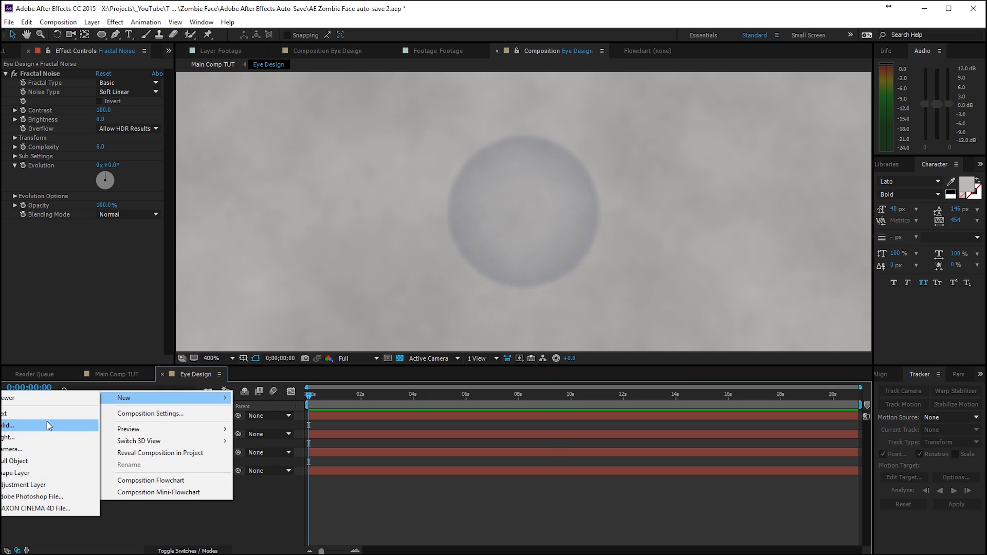
{"action": "left_click", "coordinate": [48, 425]}
{"action": "type", "text": "Vines"}
{"action": "key", "text": "Return"}
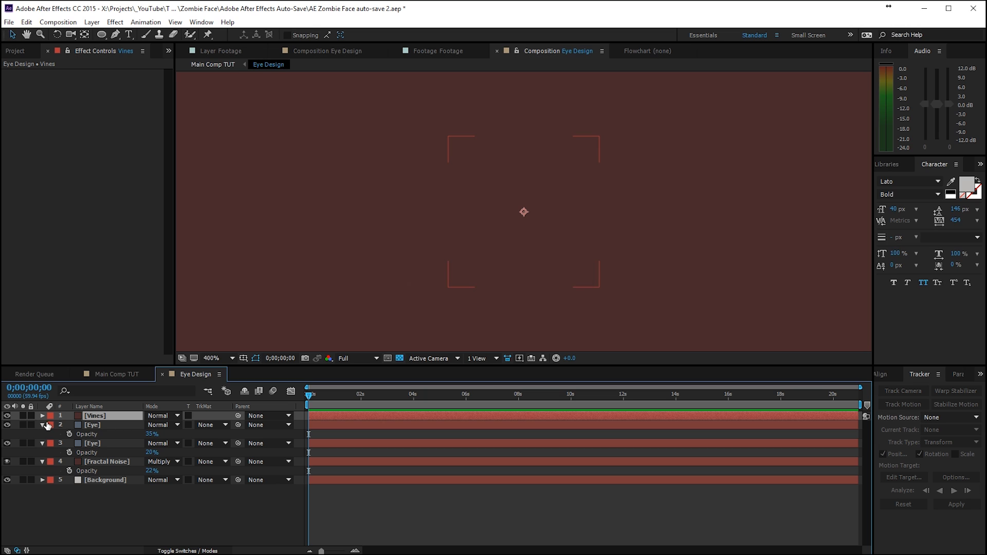
- Find the Advanced Lightning effect and apply it to the Vines layer
{"action": "left_click", "coordinate": [80, 415]}
{"action": "left_click", "coordinate": [885, 164]}
{"action": "left_click", "coordinate": [881, 163]}
{"action": "left_click", "coordinate": [876, 163]}
{"action": "left_click", "coordinate": [916, 179]}
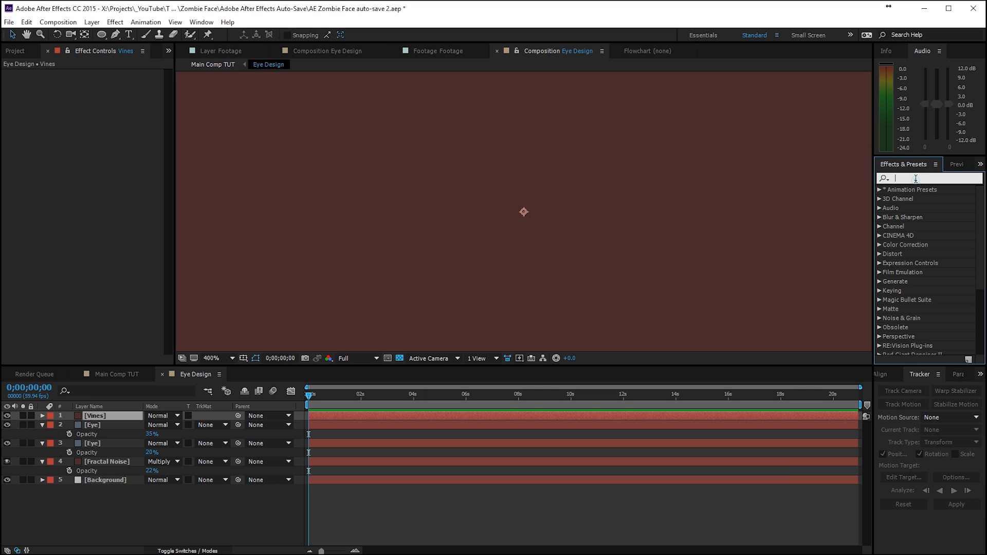
{"action": "type", "text": "adv"}
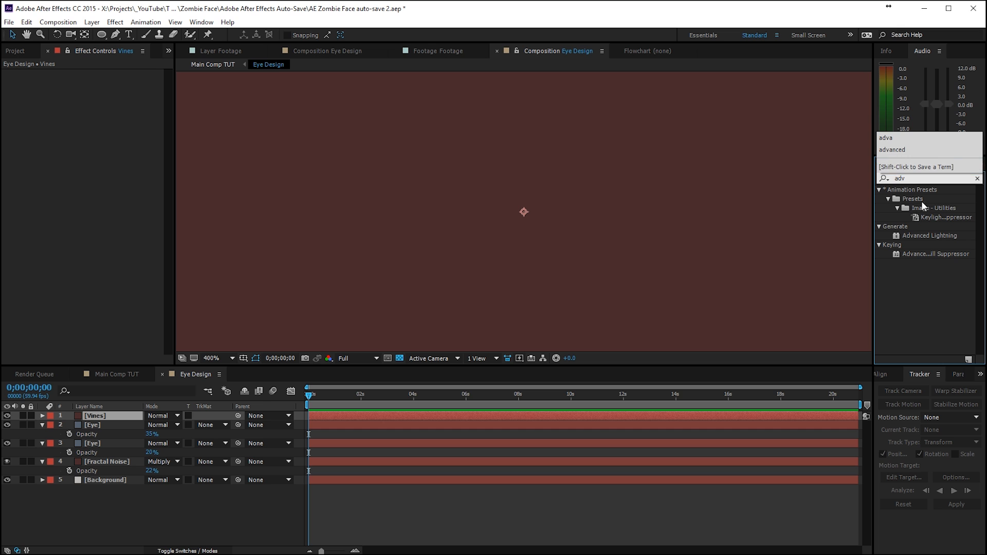
{"action": "left_click_drag", "start_coordinate": [939, 236], "coordinate": [122, 416]}
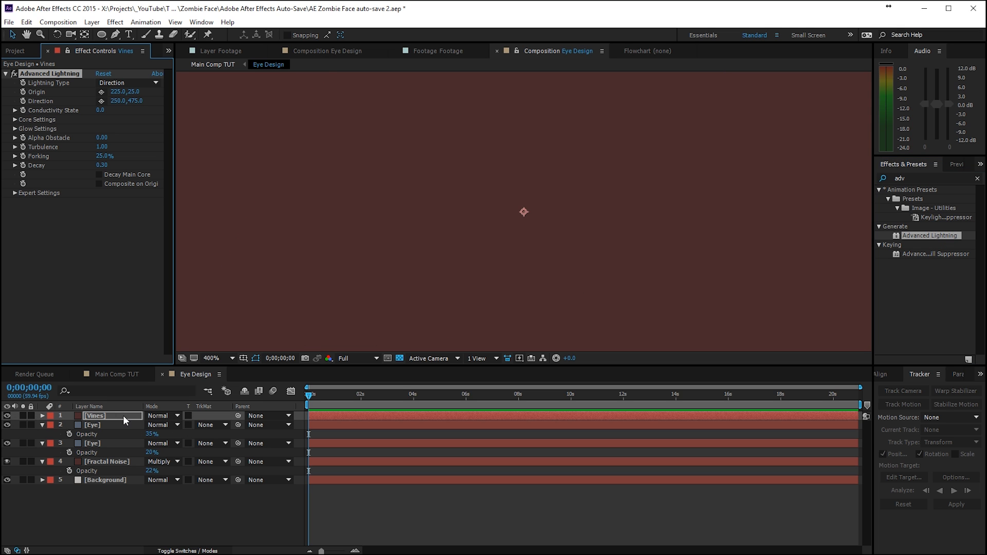
- Place the lightning's origin at 243, 248 near the eye's center and its direction at 177, 376, with lightning type Breaking
{"action": "scroll", "coordinate": [381, 214], "scroll_direction": "down", "scroll_amount": 4}
{"action": "left_click_drag", "start_coordinate": [509, 91], "coordinate": [520, 211]}
{"action": "left_click_drag", "start_coordinate": [524, 333], "coordinate": [483, 277]}
{"action": "left_click", "coordinate": [128, 82]}
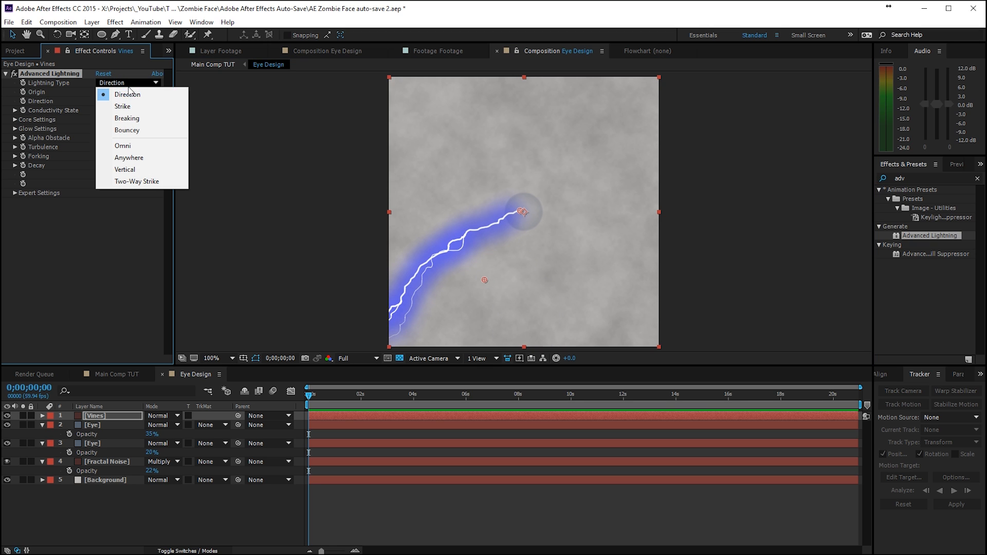
{"action": "left_click", "coordinate": [145, 119]}
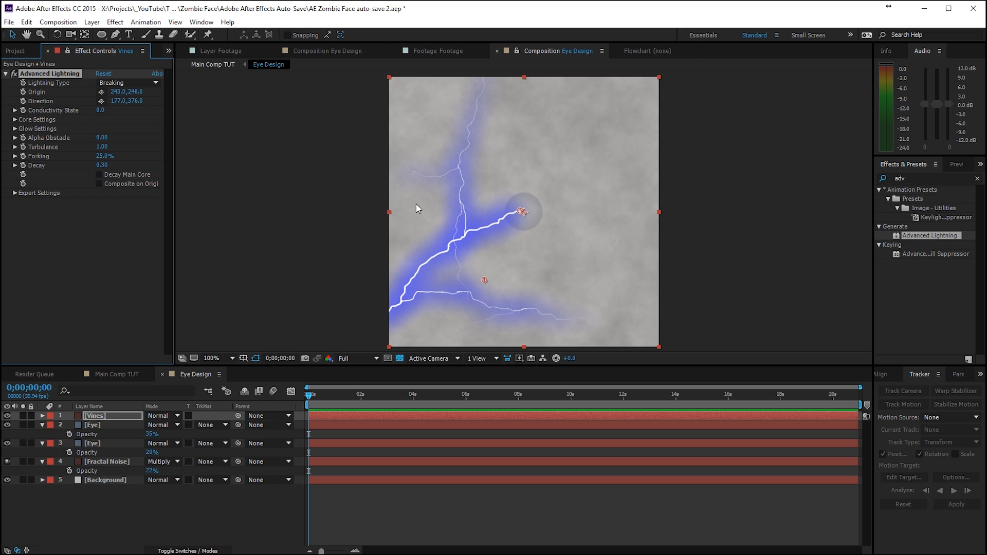
{"action": "left_click", "coordinate": [140, 84]}
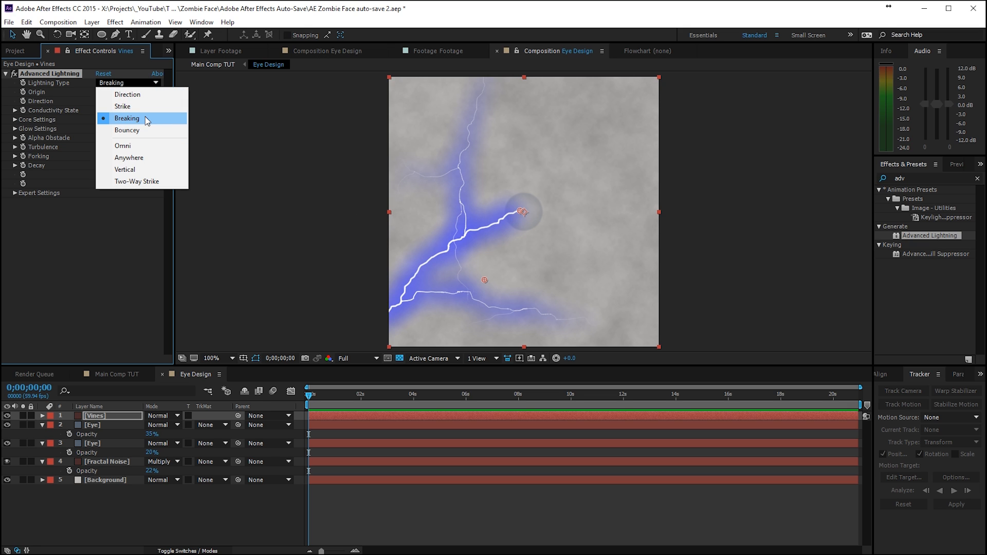
{"action": "left_click", "coordinate": [145, 116]}
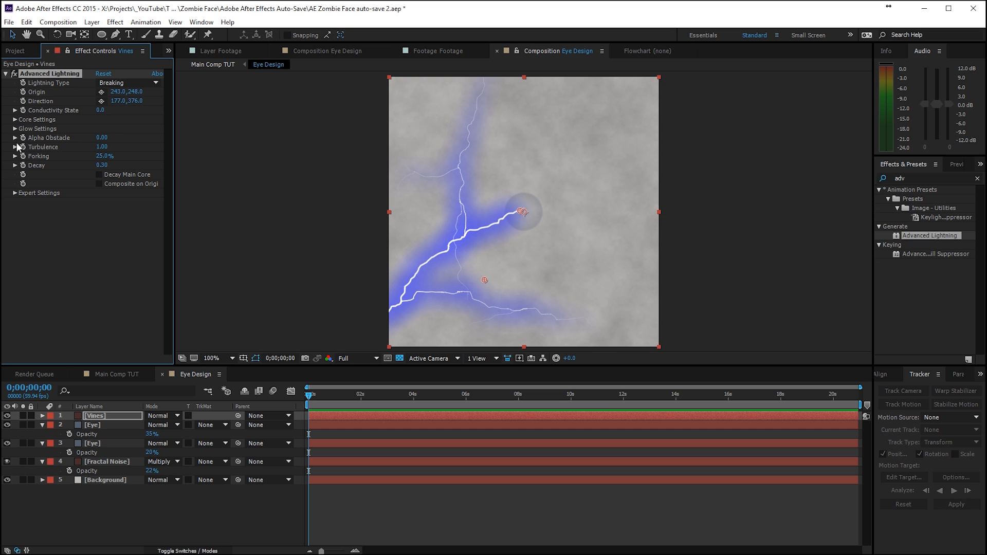
- Change the lightning's glow color to dark red, hex 901818
{"action": "left_click", "coordinate": [14, 128]}
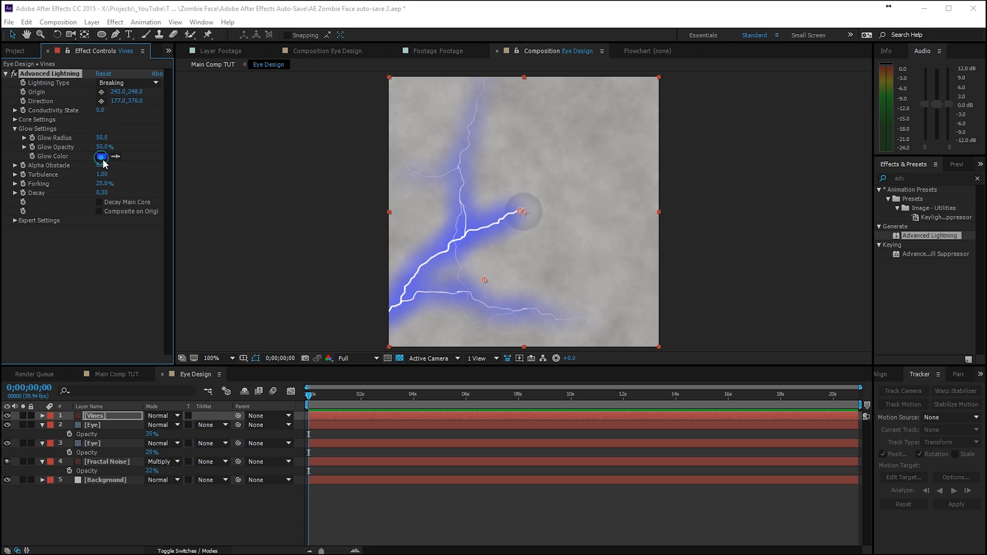
{"action": "left_click", "coordinate": [101, 157]}
{"action": "left_click_drag", "start_coordinate": [900, 230], "coordinate": [900, 203]}
{"action": "left_click", "coordinate": [864, 253]}
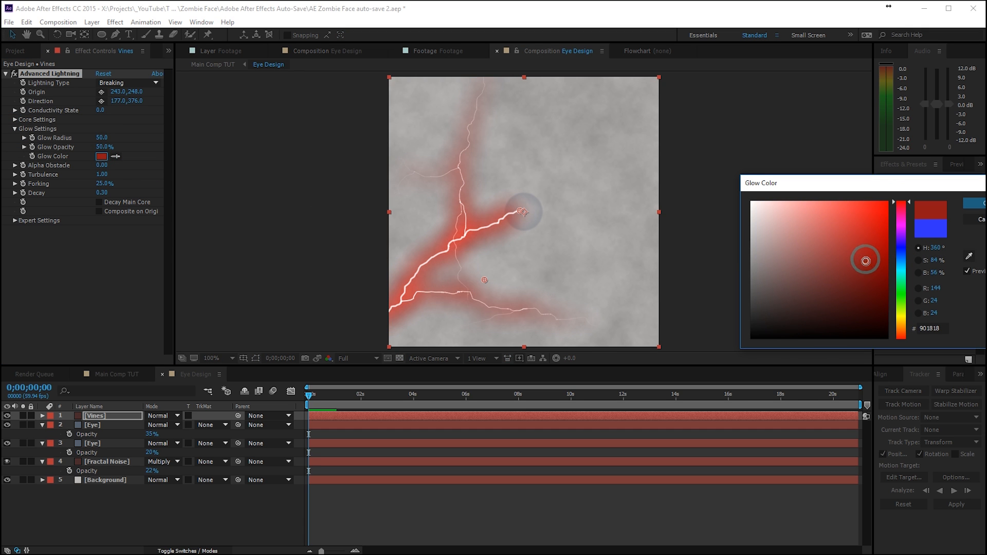
{"action": "left_click", "coordinate": [973, 203]}
- Set the lightning's glow radius to 25 and its glow opacity to 15%
{"action": "left_click", "coordinate": [102, 138]}
{"action": "type", "text": "25"}
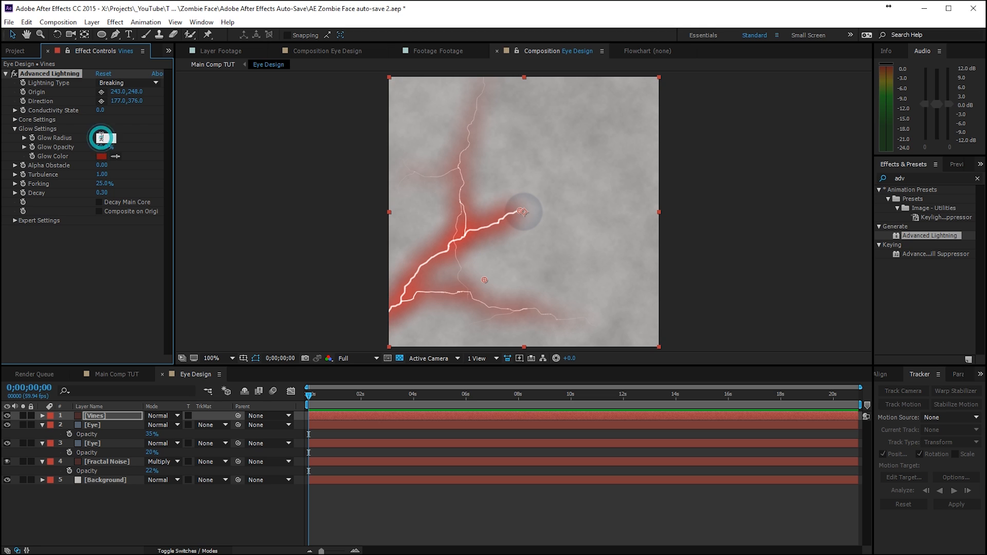
{"action": "key", "text": "Tab"}
{"action": "type", "text": "15"}
{"action": "key", "text": "Return"}
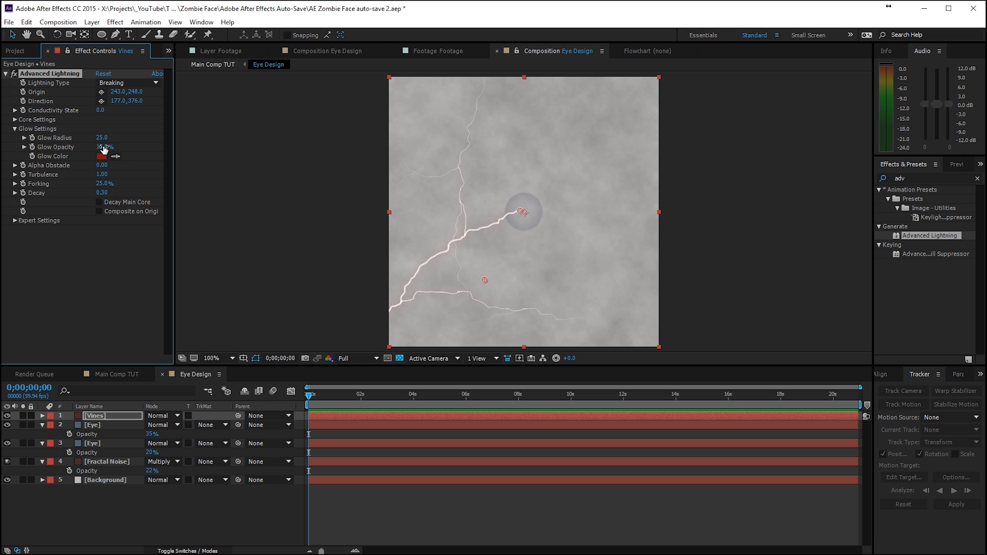
- Change the lightning's core color to dark red and inspect the vein around the iris
{"action": "left_click", "coordinate": [14, 119]}
{"action": "left_click", "coordinate": [101, 147]}
{"action": "left_click", "coordinate": [861, 287]}
{"action": "key", "text": "Return"}
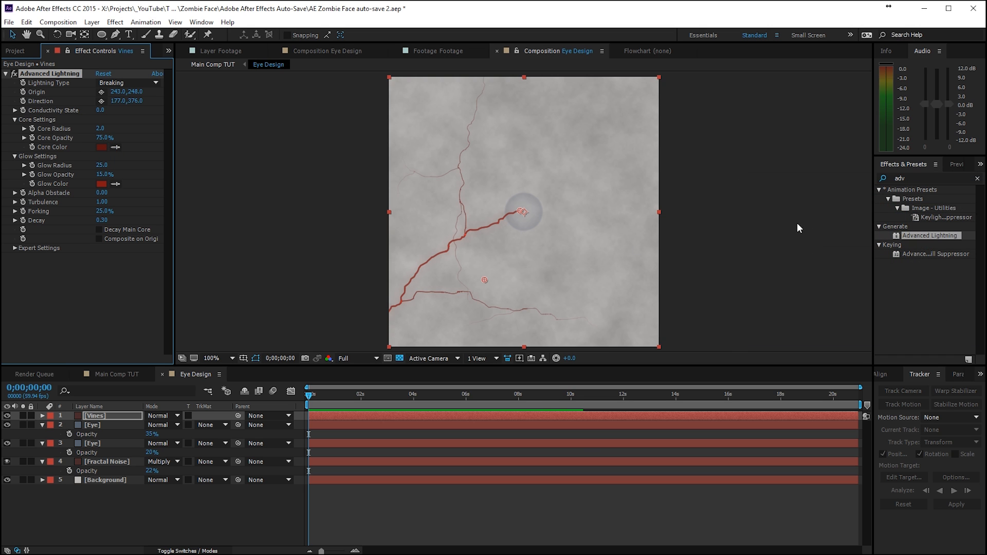
{"action": "key", "text": "period"}
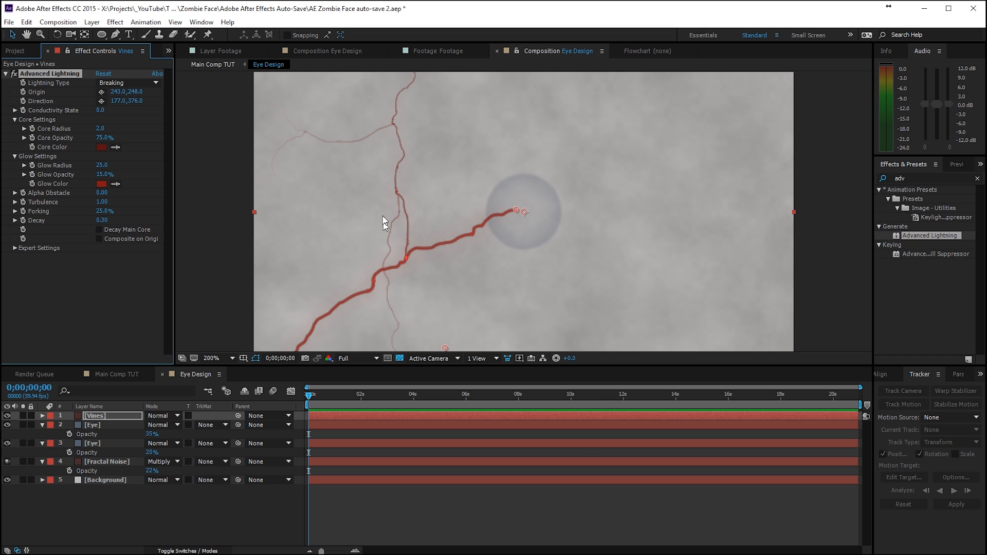
{"action": "key", "text": "comma"}
{"action": "key", "text": "period"}
- Duplicate the Vines layer and set the copy's lightning origin to 271, 233, direction to 389, 92 and conductivity state to 4.5
{"action": "left_click", "coordinate": [98, 415]}
{"action": "key", "text": "ctrl+d"}
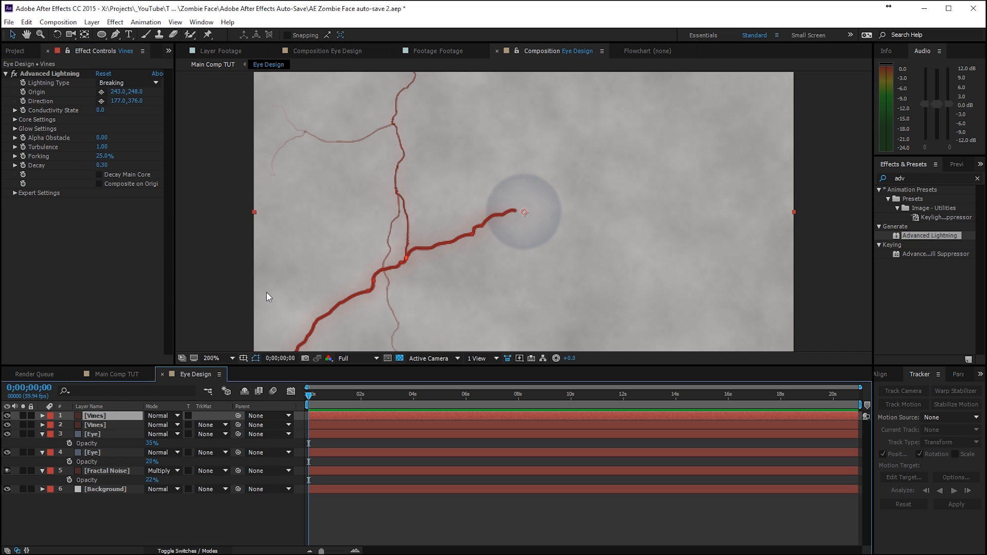
{"action": "left_click", "coordinate": [101, 91]}
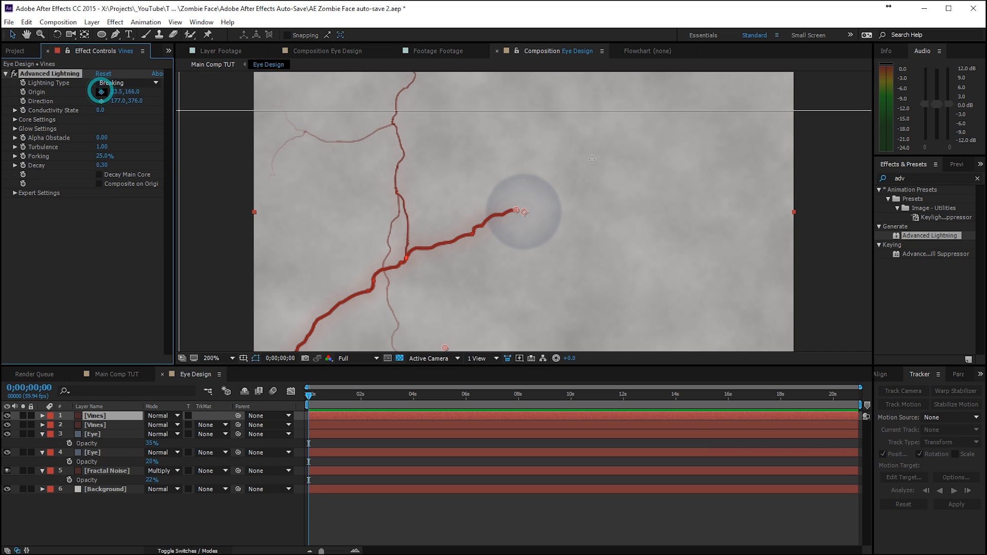
{"action": "left_click", "coordinate": [623, 160]}
{"action": "left_click_drag", "start_coordinate": [637, 161], "coordinate": [546, 192]}
{"action": "key", "text": "comma"}
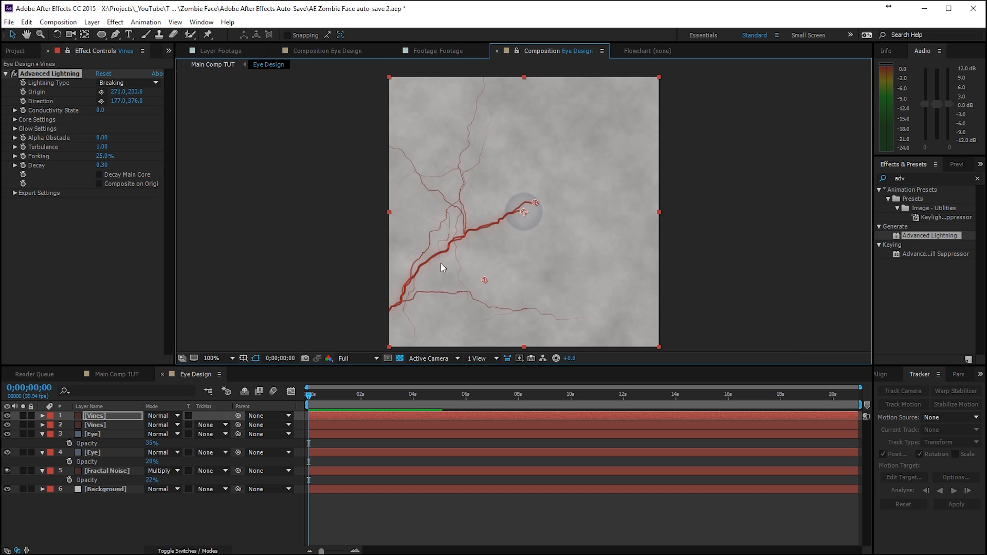
{"action": "left_click_drag", "start_coordinate": [485, 280], "coordinate": [598, 123]}
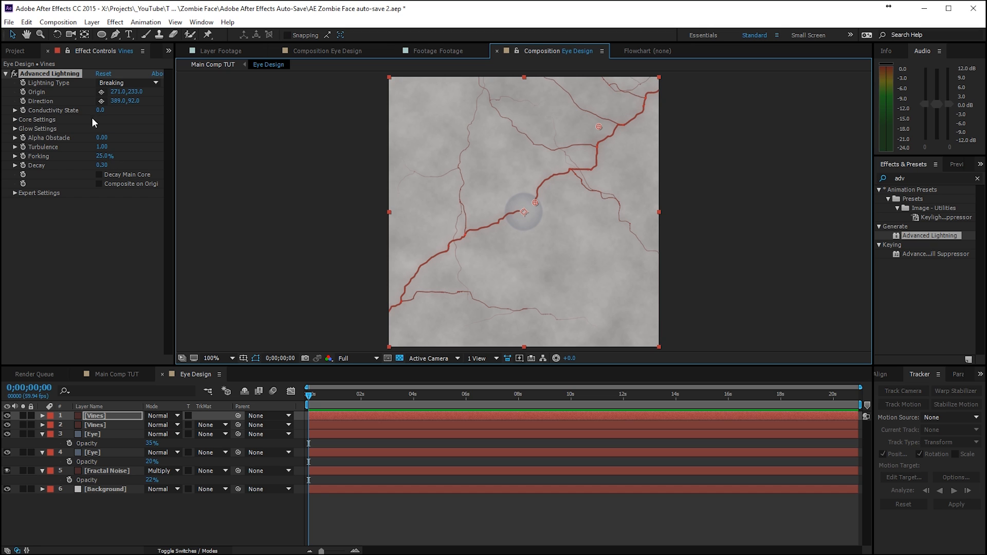
{"action": "left_click_drag", "start_coordinate": [101, 110], "coordinate": [105, 112]}
- Duplicate the top Vines layer and set the copy's lightning origin to 254, 259 and its direction to 385, 338
{"action": "left_click", "coordinate": [119, 418]}
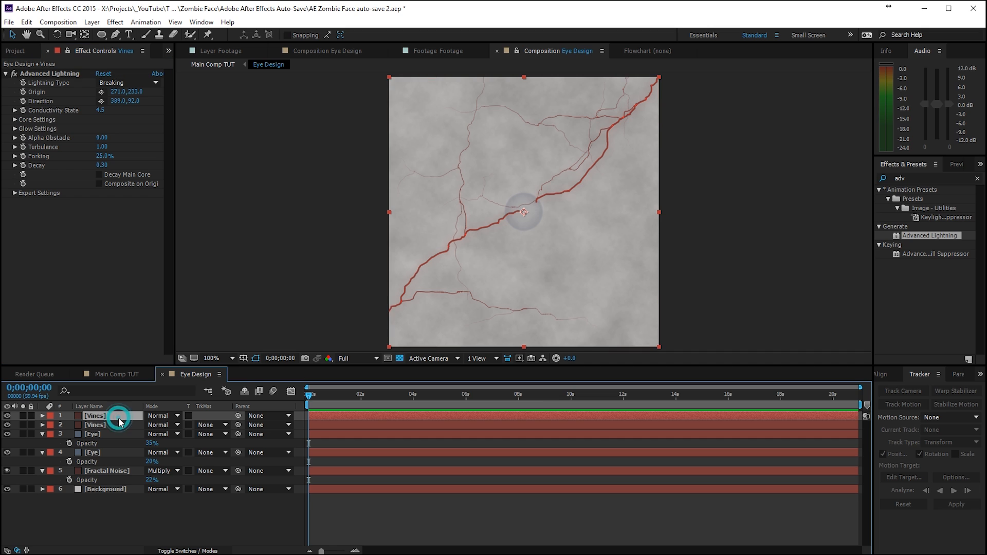
{"action": "key", "text": "ctrl+d"}
{"action": "left_click", "coordinate": [101, 92]}
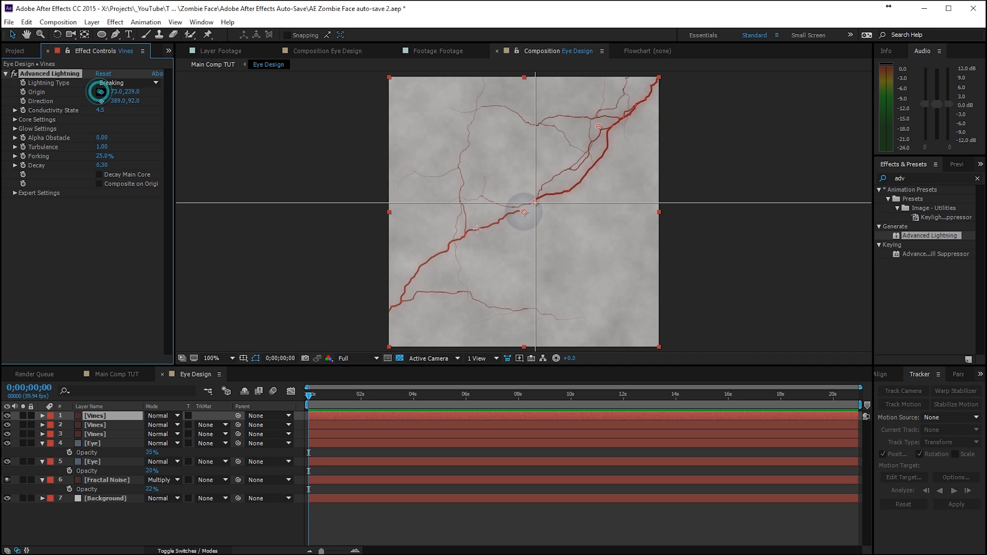
{"action": "left_click", "coordinate": [521, 211]}
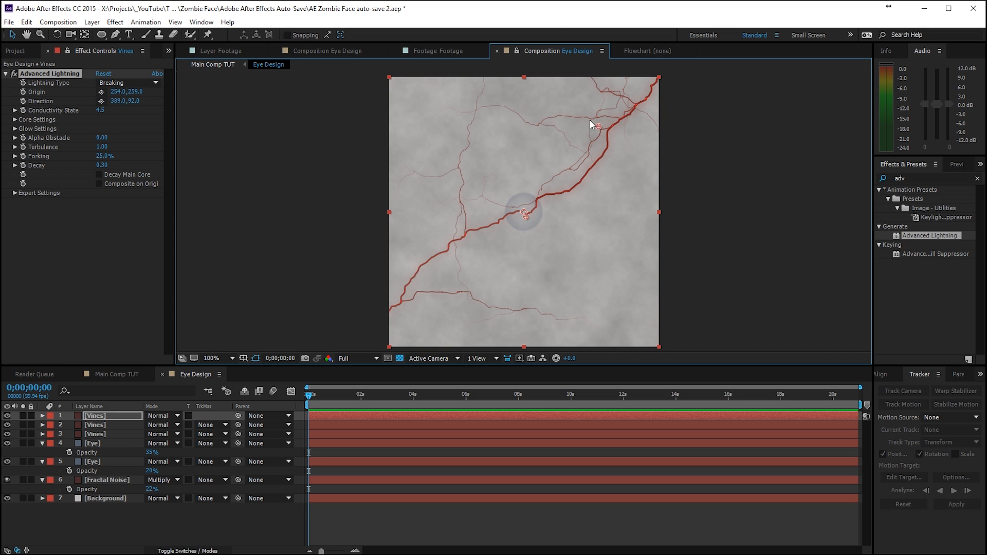
- Duplicate the top Vines layer again, aim the copy's lightning direction at 116, 128 and reduce its core radius to 1.0
{"action": "key", "text": "ctrl+d"}
{"action": "left_click_drag", "start_coordinate": [600, 126], "coordinate": [452, 149]}
{"action": "left_click", "coordinate": [15, 119]}
{"action": "left_click", "coordinate": [98, 129]}
{"action": "left_click_drag", "start_coordinate": [99, 130], "coordinate": [94, 132]}
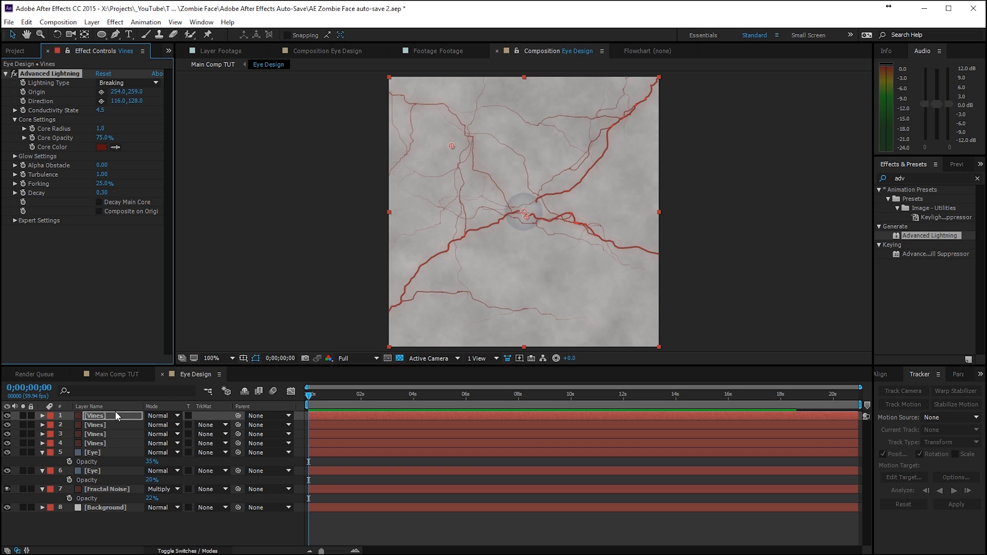
- Apply Gaussian Blur to the lowest Vines layer with a blurriness of 8.8
{"action": "left_click", "coordinate": [100, 441]}
{"action": "left_click", "coordinate": [118, 26]}
{"action": "mouse_move", "coordinate": [56, 97]}
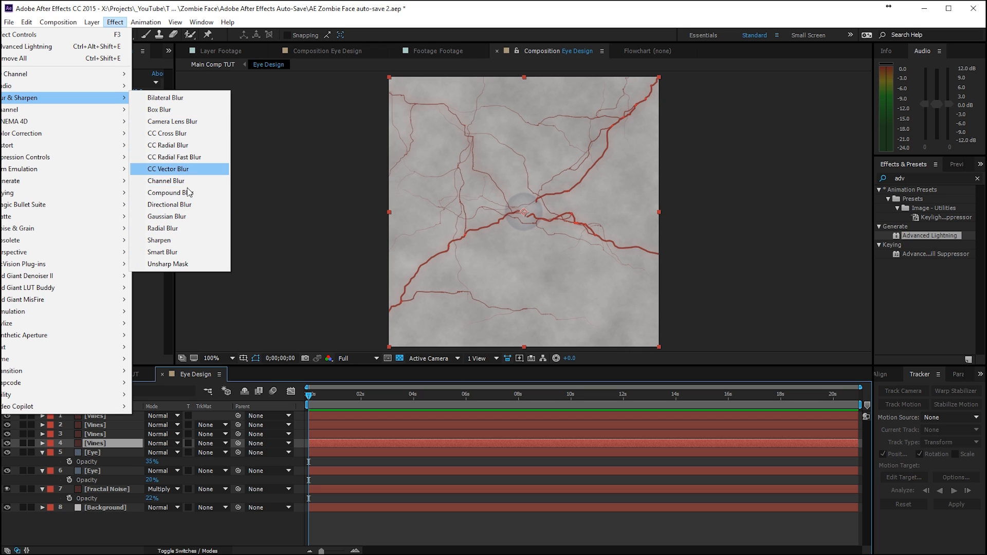
{"action": "left_click", "coordinate": [157, 218]}
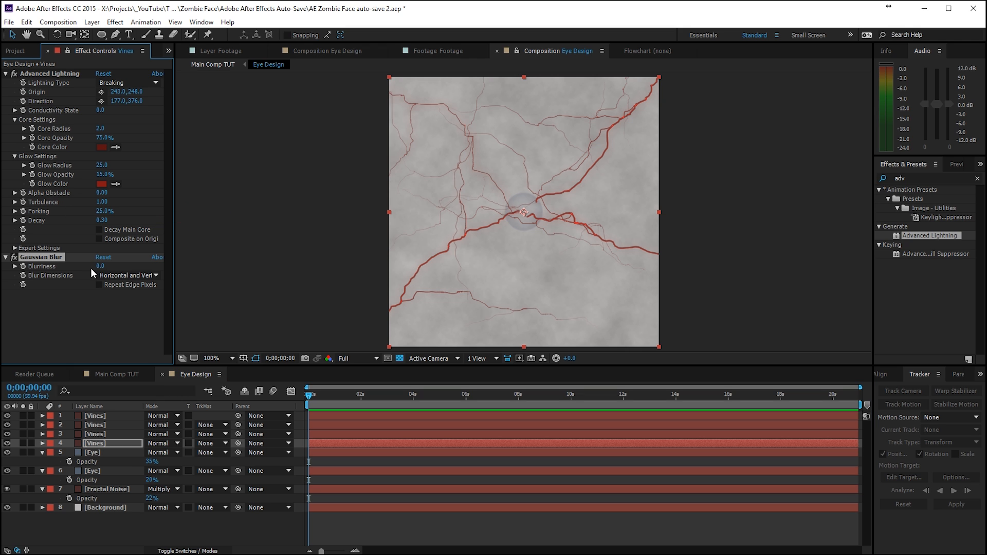
{"action": "left_click_drag", "start_coordinate": [100, 265], "coordinate": [147, 257]}
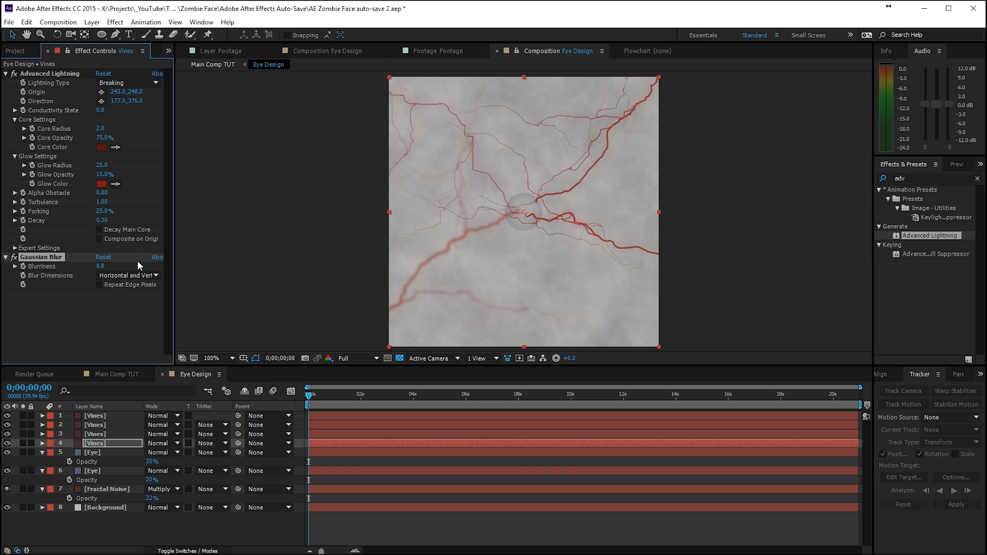
- Duplicate the top Vines layer and set the copy's lightning origin to 249, 237 and its direction to 337, 456
{"action": "left_click", "coordinate": [110, 424]}
{"action": "left_click", "coordinate": [109, 418]}
{"action": "key", "text": "ctrl+d"}
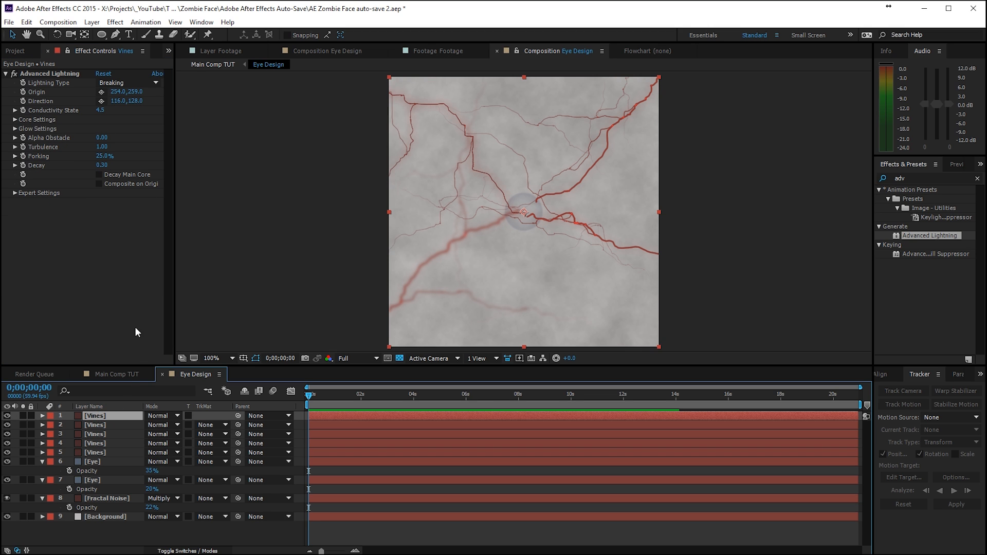
{"action": "left_click", "coordinate": [101, 92]}
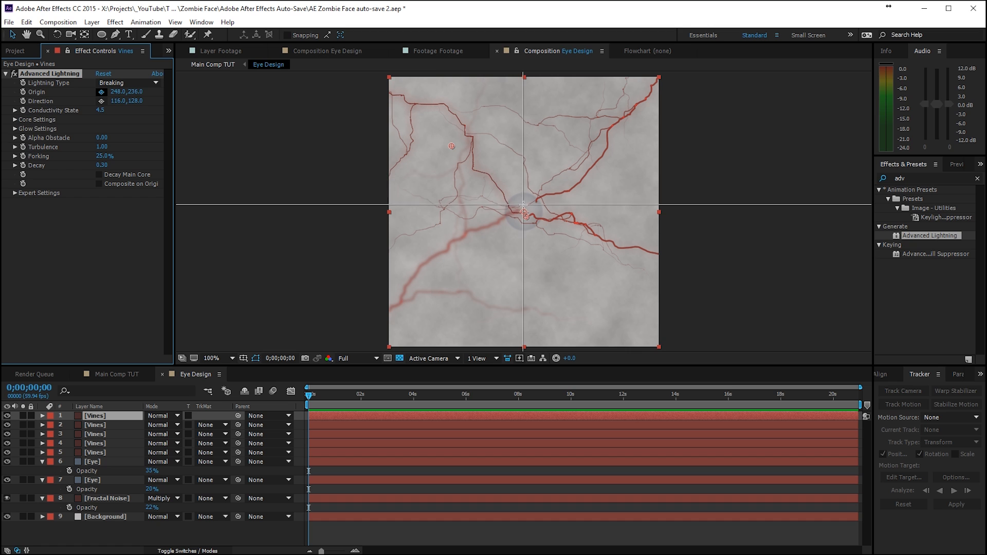
{"action": "left_click", "coordinate": [524, 205]}
{"action": "left_click", "coordinate": [101, 100]}
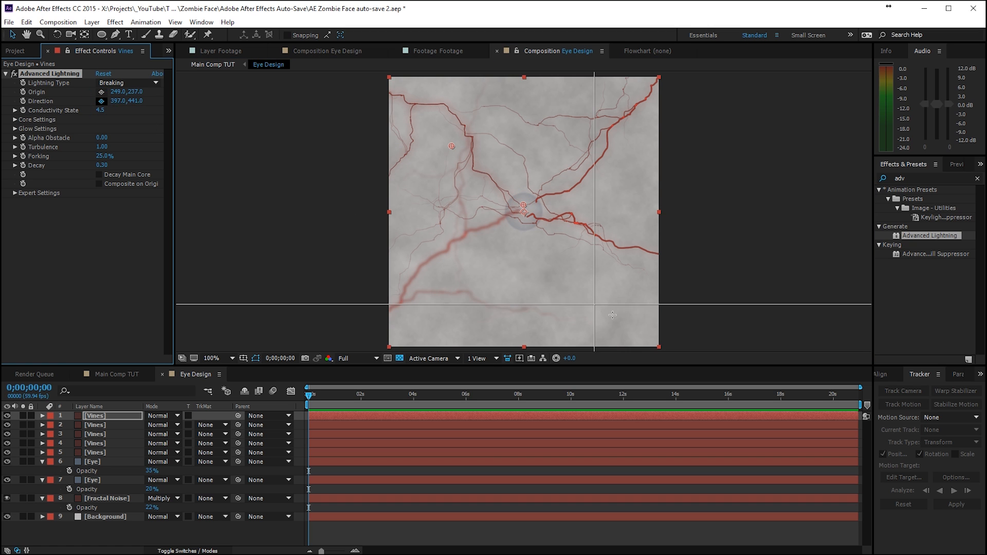
{"action": "left_click", "coordinate": [570, 322]}
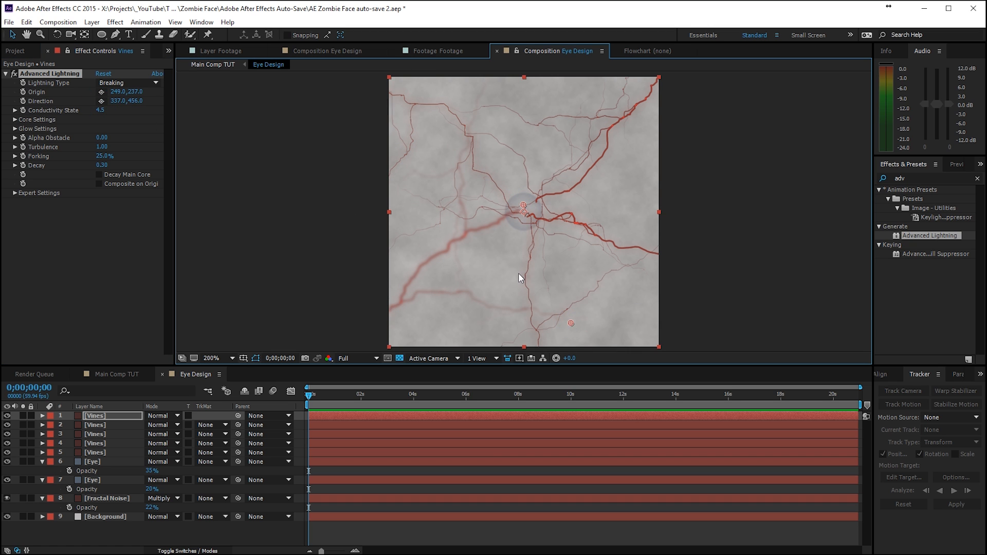
- Lower the opacity of the first Vines layer to 81%, the third to 71% and the fifth to 64%
{"action": "key", "text": "period"}
{"action": "left_click", "coordinate": [97, 452]}
{"action": "left_click", "coordinate": [102, 420], "text": "shift"}
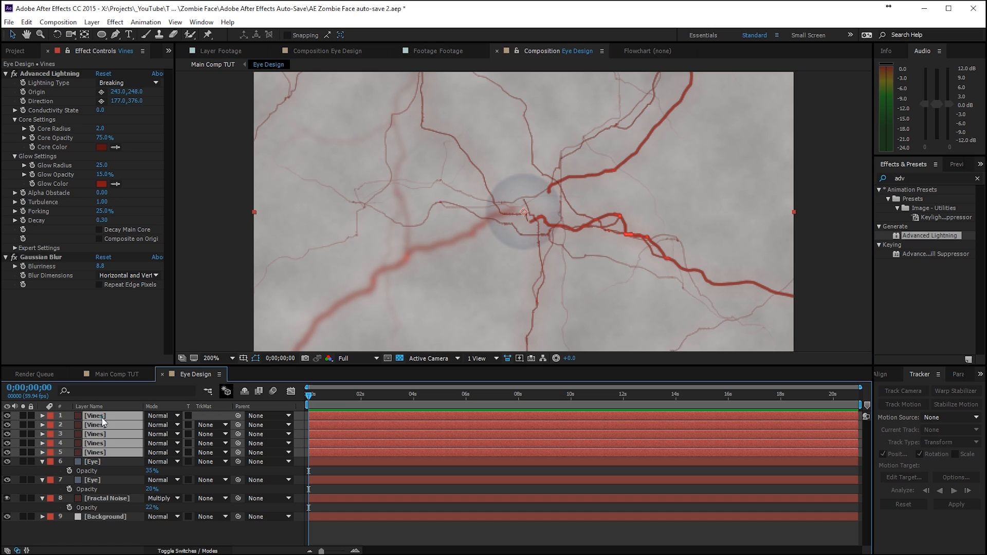
{"action": "key", "text": "t"}
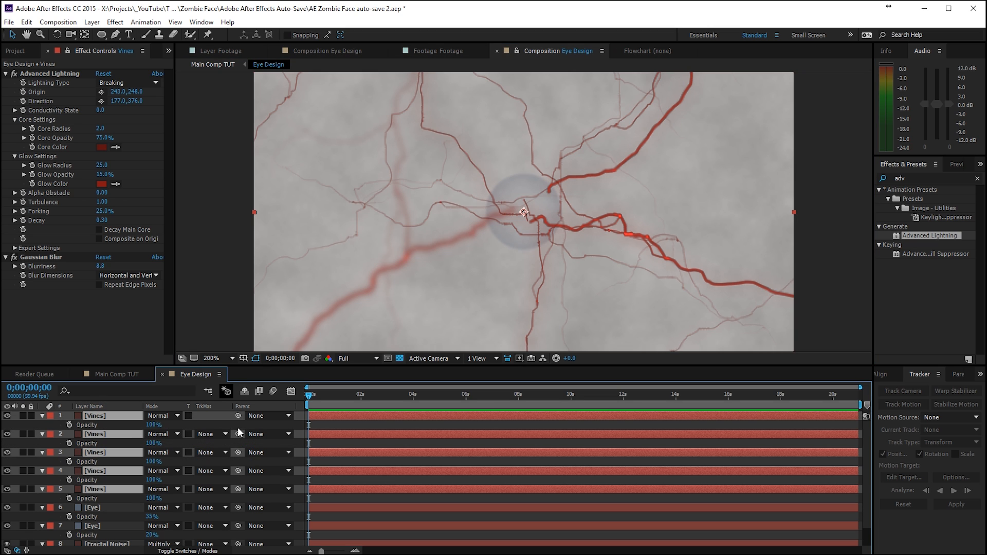
{"action": "left_click_drag", "start_coordinate": [154, 424], "coordinate": [146, 424]}
{"action": "left_click", "coordinate": [150, 462]}
{"action": "left_click_drag", "start_coordinate": [151, 462], "coordinate": [145, 462]}
{"action": "left_click_drag", "start_coordinate": [151, 498], "coordinate": [132, 496]}
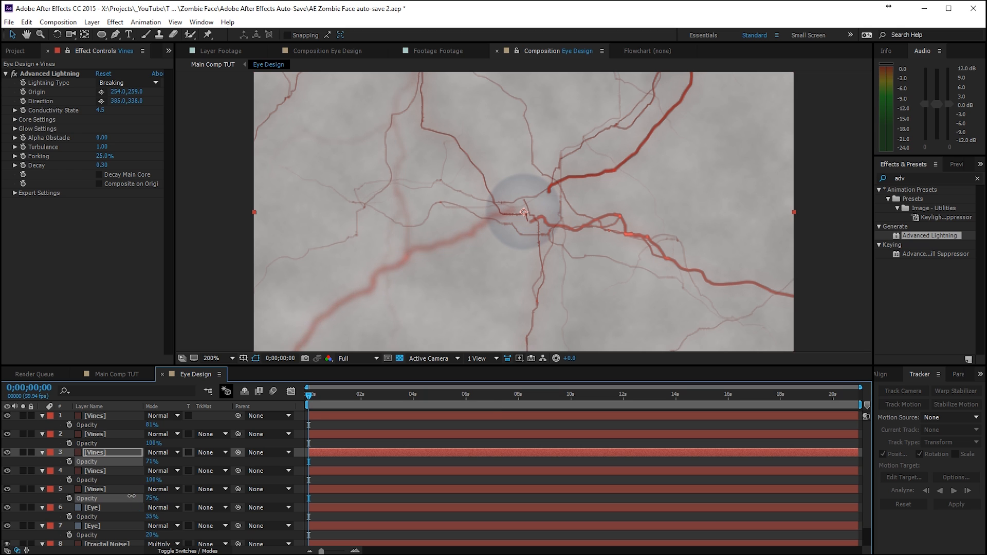
- Pre-compose the five Vines layers into a new composition named Vines, moving all attributes, and compare the eye with the veins hidden
{"action": "left_click", "coordinate": [103, 490]}
{"action": "left_click", "coordinate": [105, 416], "text": "shift"}
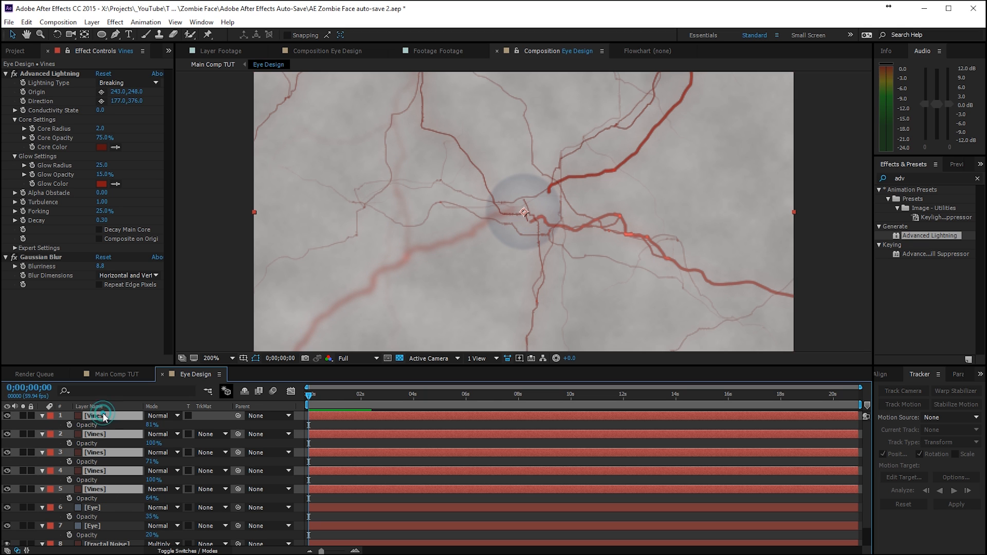
{"action": "left_click", "coordinate": [92, 22]}
{"action": "left_click", "coordinate": [36, 430]}
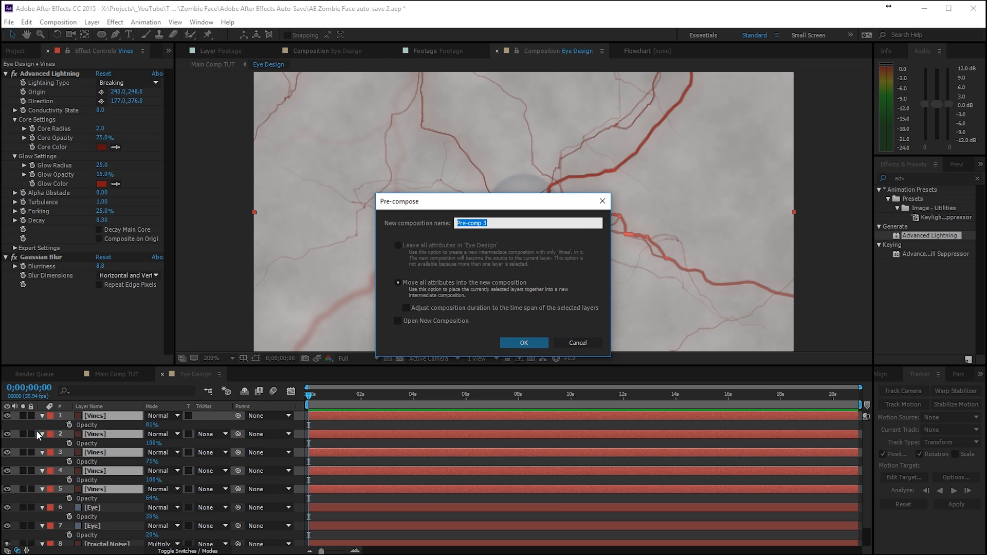
{"action": "type", "text": "Vines"}
{"action": "key", "text": "Return"}
{"action": "left_click", "coordinate": [7, 416]}
{"action": "left_click", "coordinate": [7, 415]}
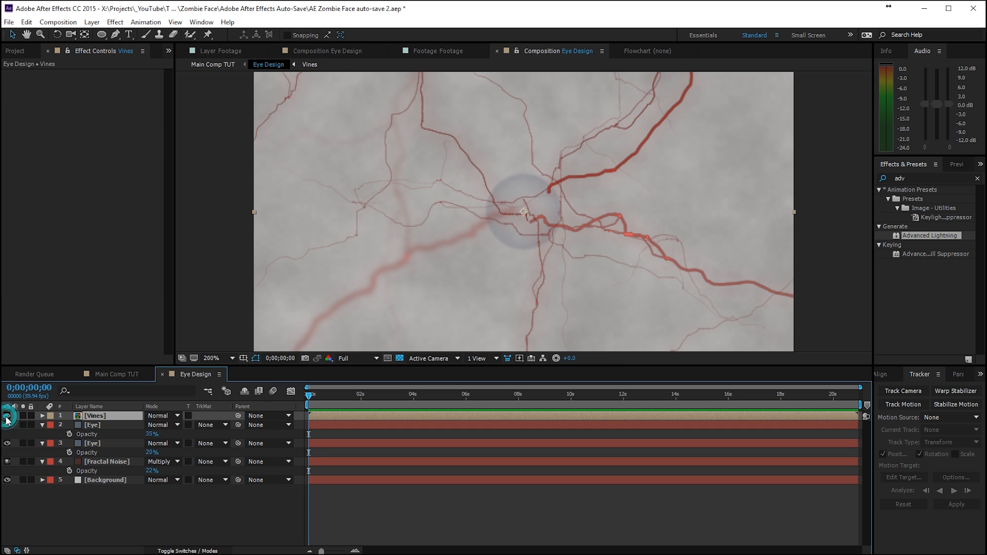
- Draw a circular mask over the iris on the Vines layer, set it to Subtract and adjust its feather
{"action": "left_click", "coordinate": [101, 35]}
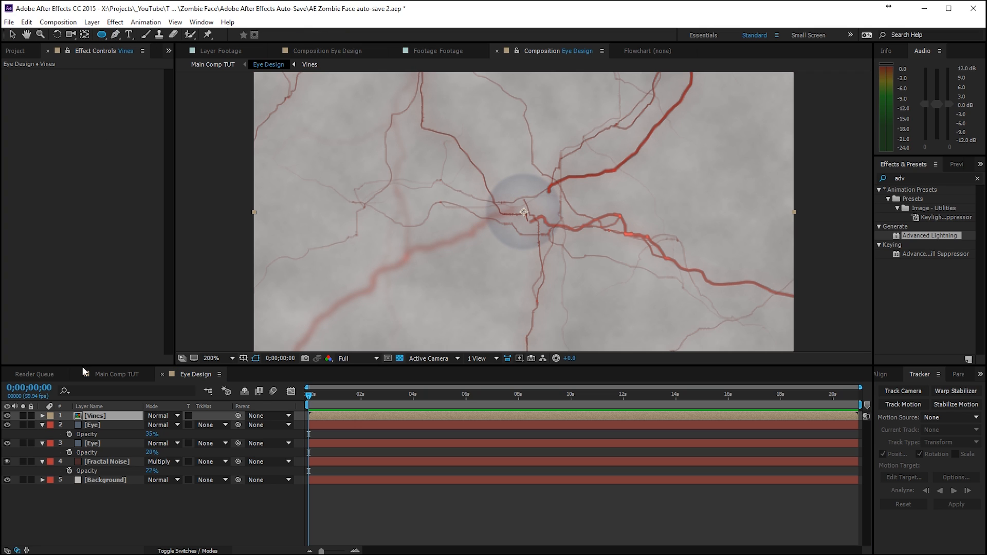
{"action": "left_click_drag", "start_coordinate": [524, 212], "coordinate": [551, 242]}
{"action": "left_click", "coordinate": [165, 435]}
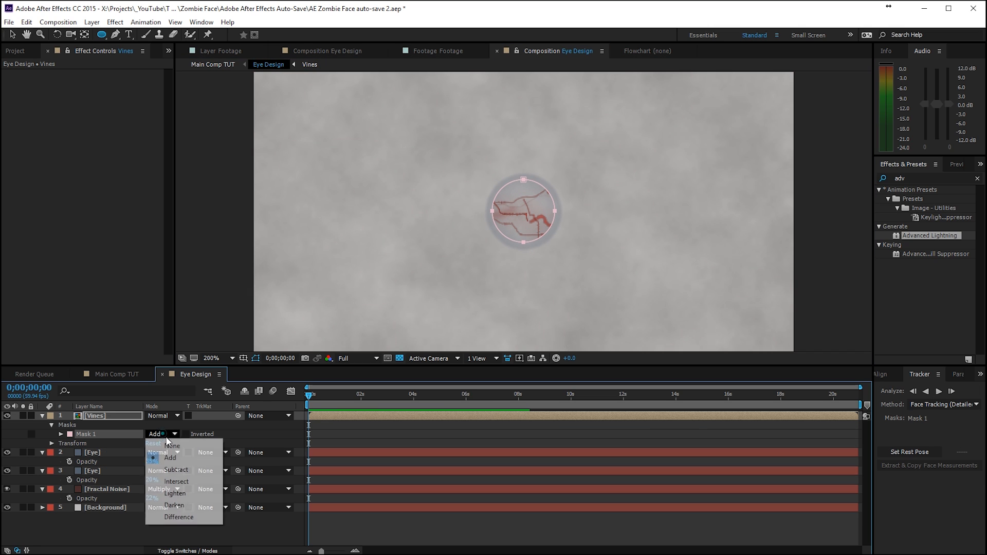
{"action": "left_click", "coordinate": [172, 470]}
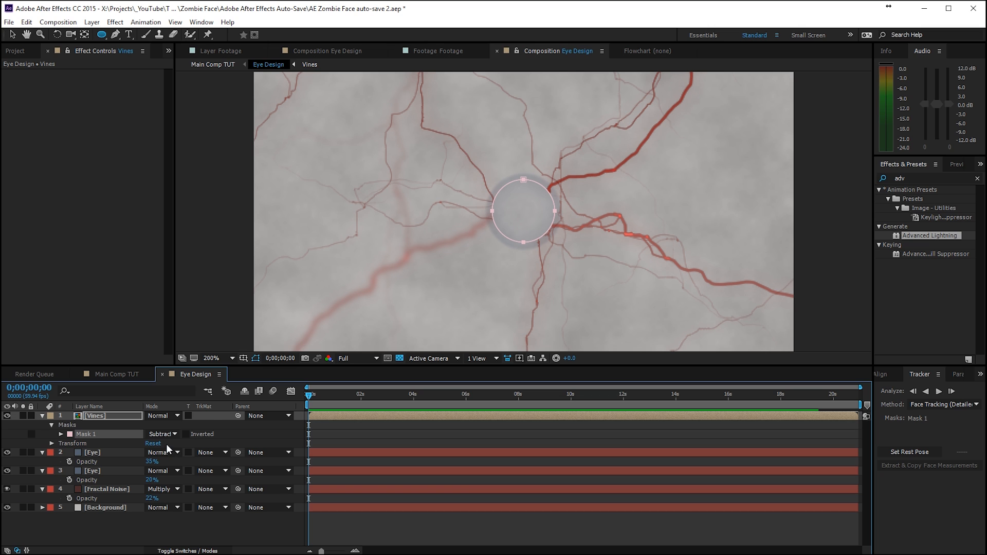
{"action": "key", "text": "f"}
{"action": "left_click_drag", "start_coordinate": [165, 434], "coordinate": [122, 429]}
{"action": "key", "text": "v"}
- Try Darken, Add and Lighten blending on the Vines layer at 40% opacity, returning it to Normal
{"action": "left_click", "coordinate": [395, 417]}
{"action": "key", "text": "t"}
{"action": "left_click", "coordinate": [159, 415]}
{"action": "left_click", "coordinate": [206, 128]}
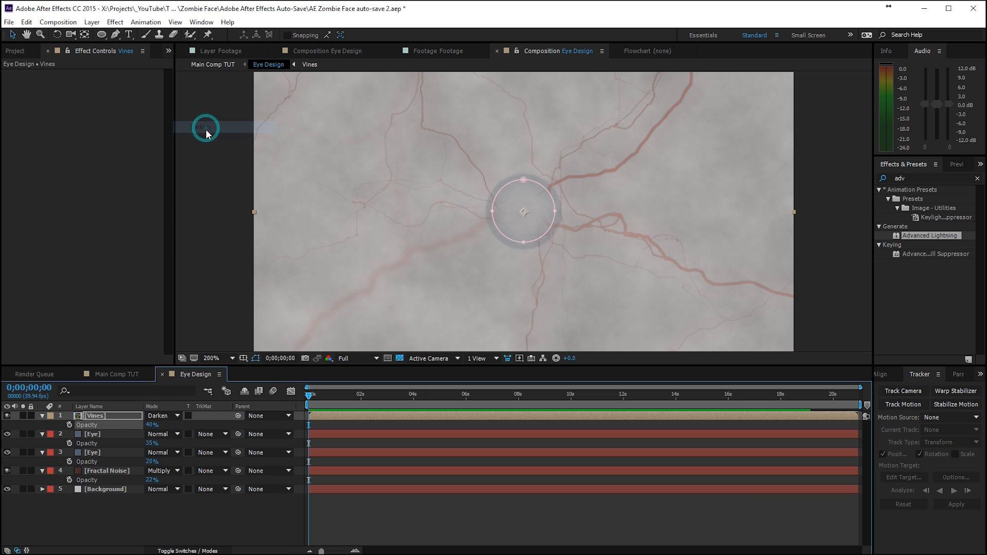
{"action": "key", "text": "shift+equal"}
{"action": "key", "text": "shift+equal"}
{"action": "key", "text": "shift+equal"}
{"action": "key", "text": "shift+equal"}
{"action": "key", "text": "shift+equal"}
{"action": "key", "text": "shift+equal"}
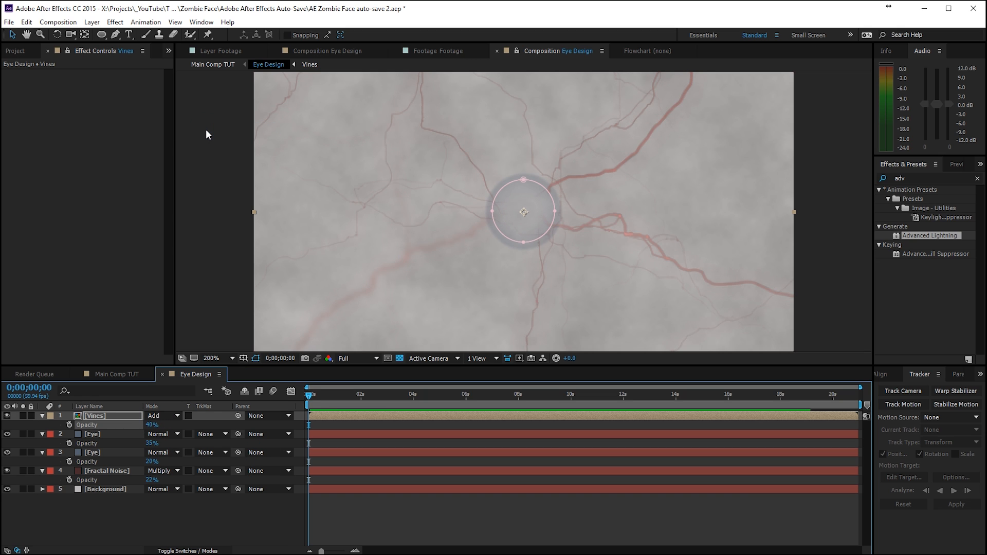
{"action": "key", "text": "shift+minus"}
{"action": "key", "text": "shift+equal"}
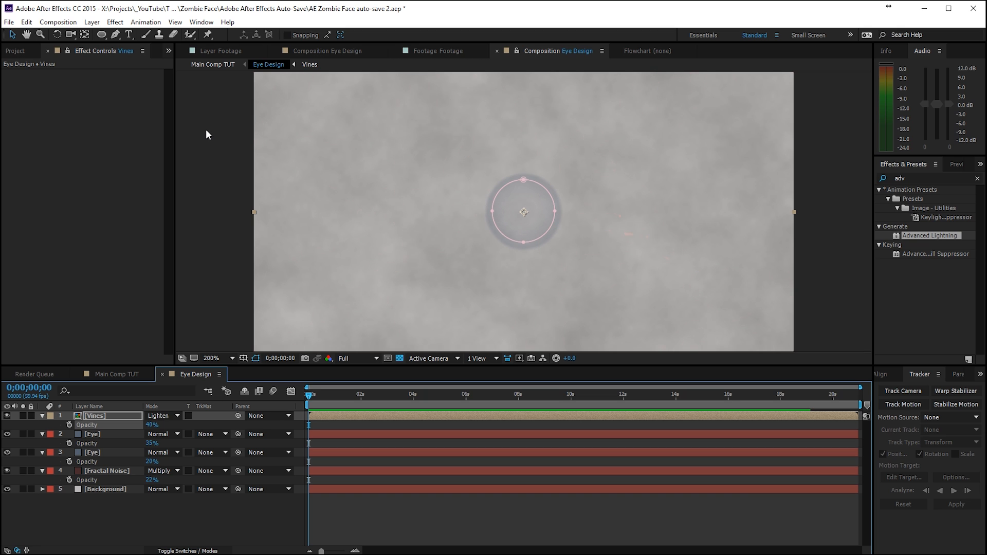
{"action": "key", "text": "shift+equal"}
{"action": "left_click", "coordinate": [162, 415]}
{"action": "left_click", "coordinate": [211, 88]}
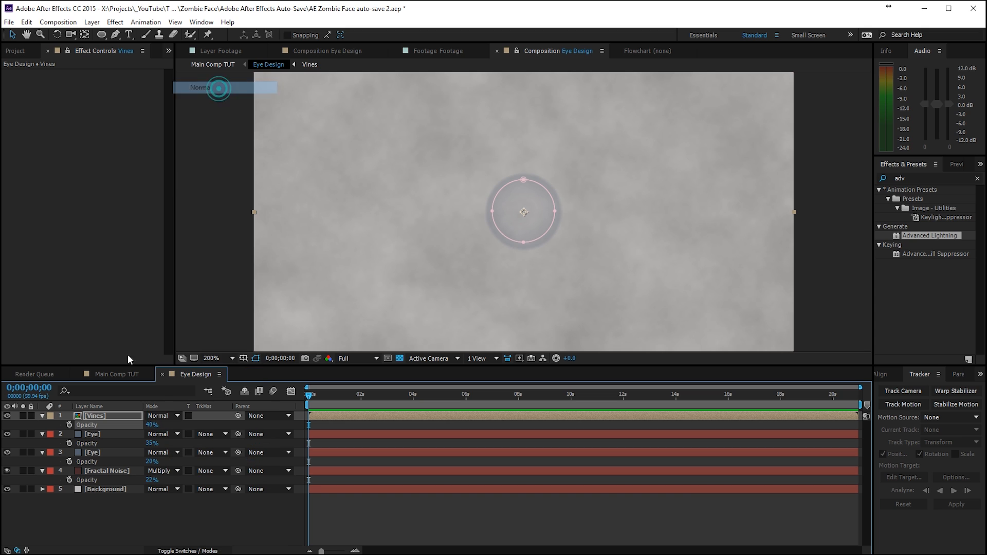
- Set the Vines layer's opacity to 15%
{"action": "left_click", "coordinate": [149, 424]}
{"action": "type", "text": "20"}
{"action": "key", "text": "Return"}
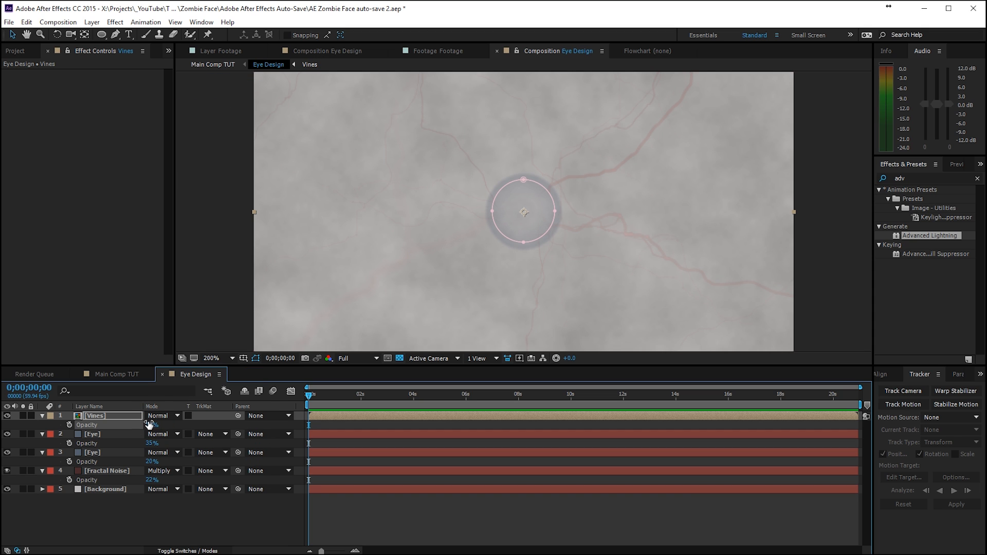
- Duplicate the Vines layer twice, rotating each copy around the iris so its veins spread in different directions
{"action": "key", "text": "ctrl+d"}
{"action": "key", "text": "w"}
{"action": "left_click_drag", "start_coordinate": [653, 193], "coordinate": [465, 149]}
{"action": "key", "text": "ctrl+d"}
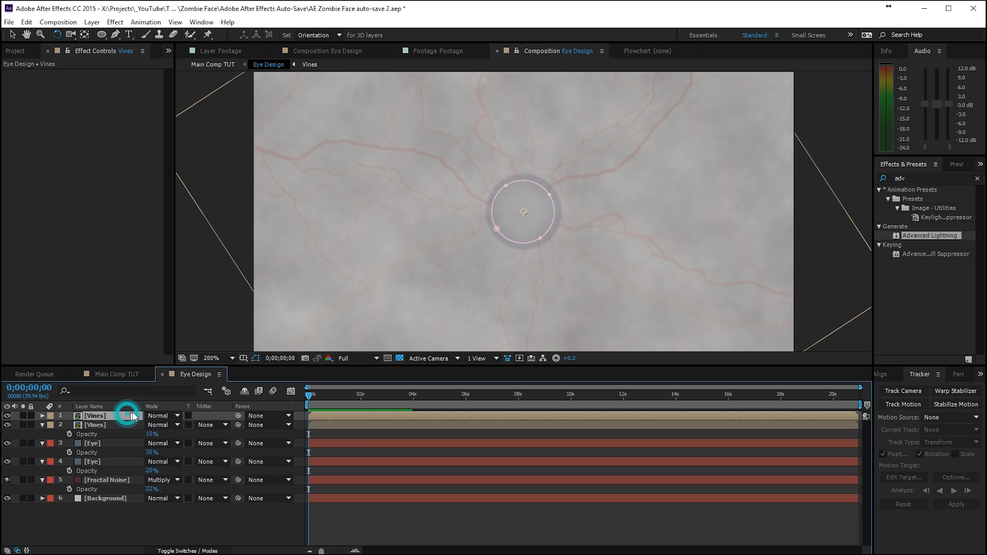
{"action": "left_click_drag", "start_coordinate": [626, 145], "coordinate": [437, 155]}
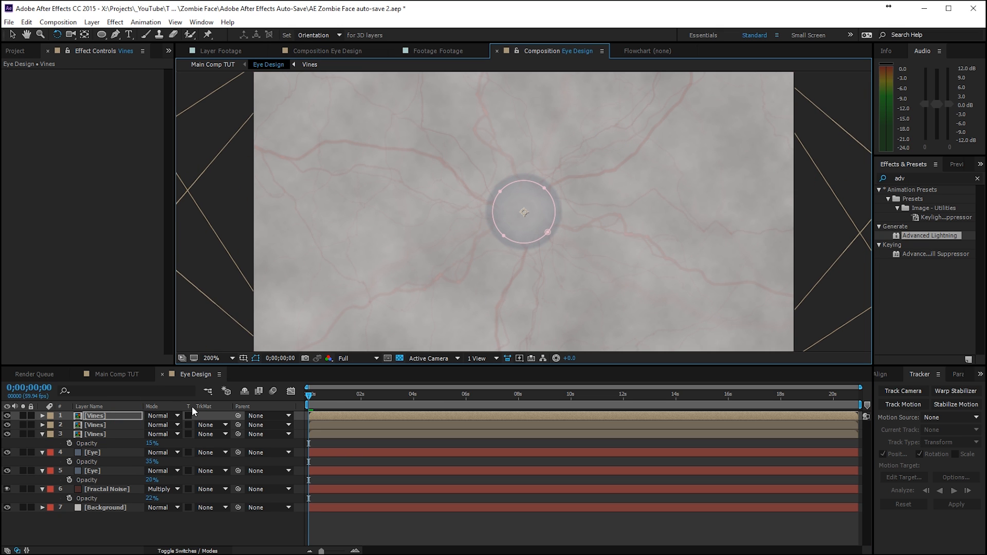
- Scale the top Vines copy to 64% and check the eye in the Main Comp TUT composition
{"action": "key", "text": "s"}
{"action": "left_click_drag", "start_coordinate": [157, 424], "coordinate": [193, 426]}
{"action": "key", "text": "v"}
{"action": "left_click", "coordinate": [347, 422]}
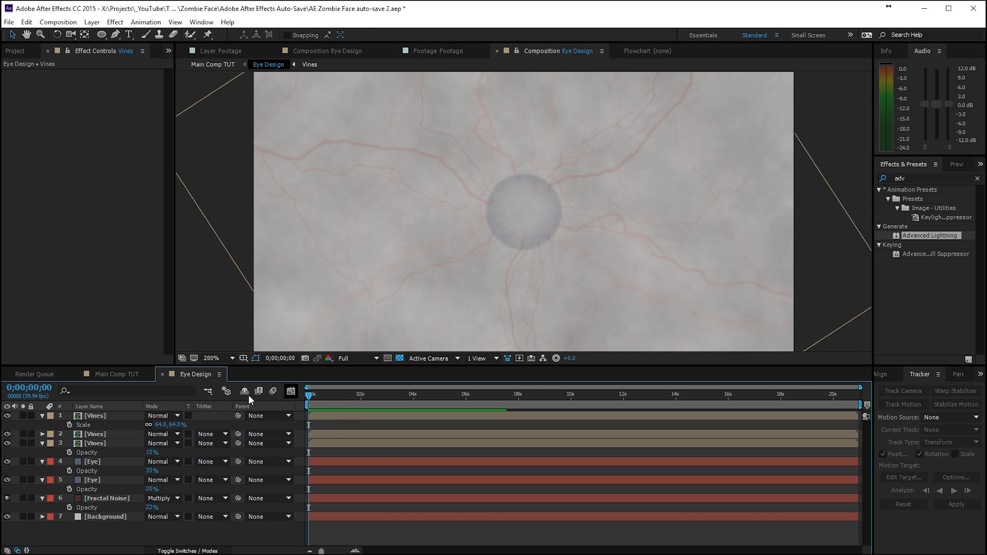
{"action": "left_click", "coordinate": [116, 374]}
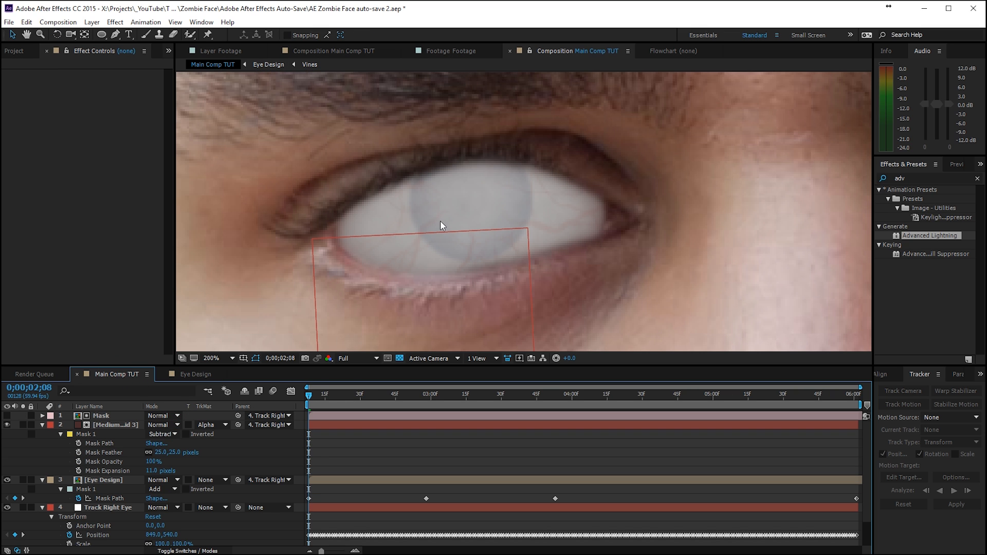
{"action": "key", "text": "slash"}
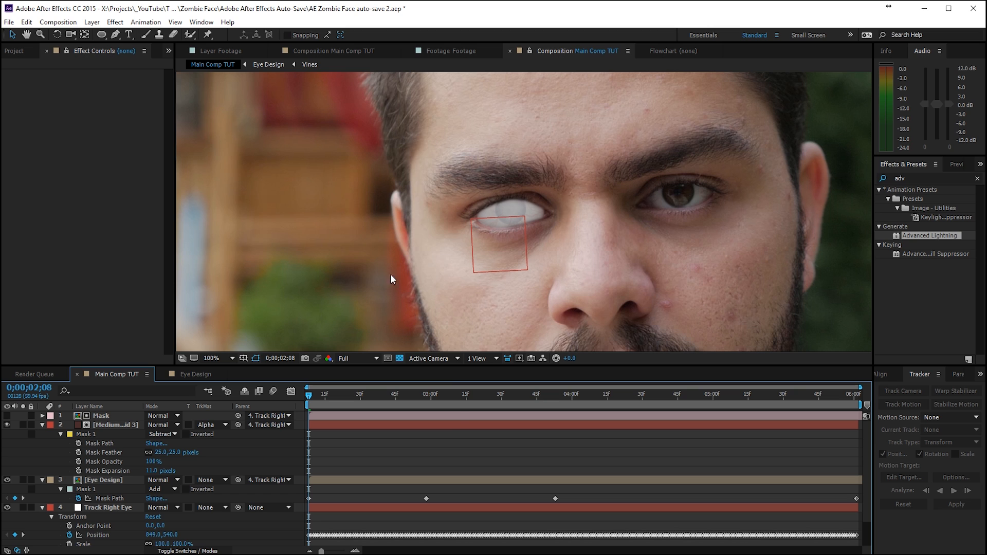
- Preview the Biskeri-_Camping_I_IMG_7238.jpg photo and add it above all layers in the Eye Design composition
{"action": "left_click", "coordinate": [442, 445]}
{"action": "left_click", "coordinate": [195, 374]}
{"action": "left_click", "coordinate": [15, 53]}
{"action": "left_click", "coordinate": [36, 210]}
{"action": "left_click", "coordinate": [34, 219]}
{"action": "double_click", "coordinate": [16, 221]}
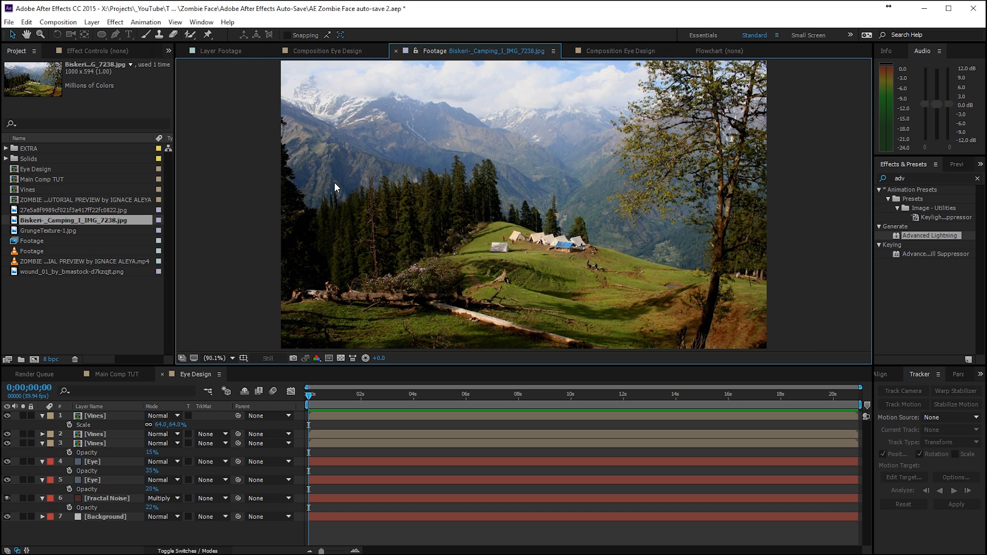
{"action": "left_click_drag", "start_coordinate": [63, 223], "coordinate": [94, 415]}
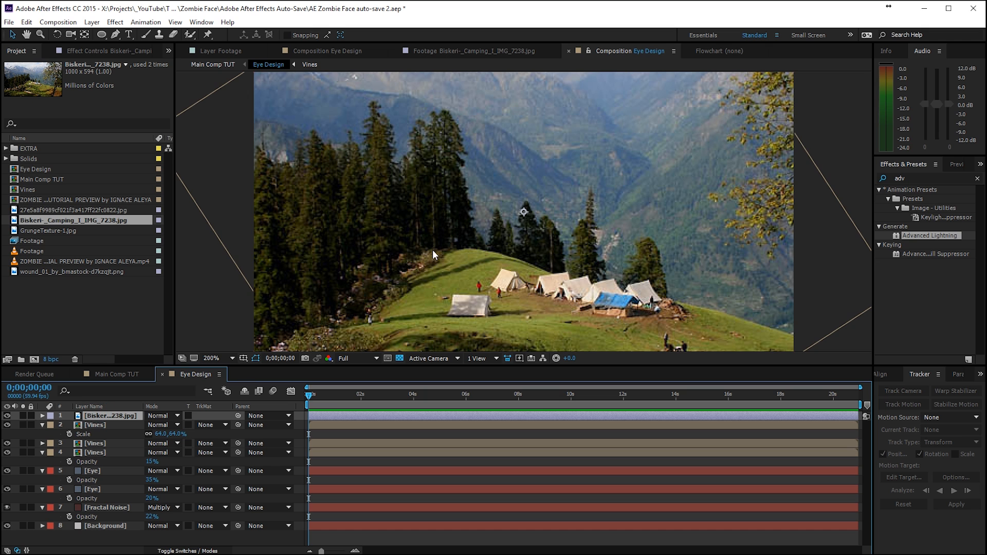
- Scale down the camping photo around the iris and set its blending mode to Soft Light
{"action": "key", "text": "comma"}
{"action": "key", "text": "comma"}
{"action": "key", "text": "comma"}
{"action": "key", "text": "comma"}
{"action": "left_click_drag", "start_coordinate": [658, 133], "coordinate": [563, 171]}
{"action": "key", "text": "period"}
{"action": "key", "text": "period"}
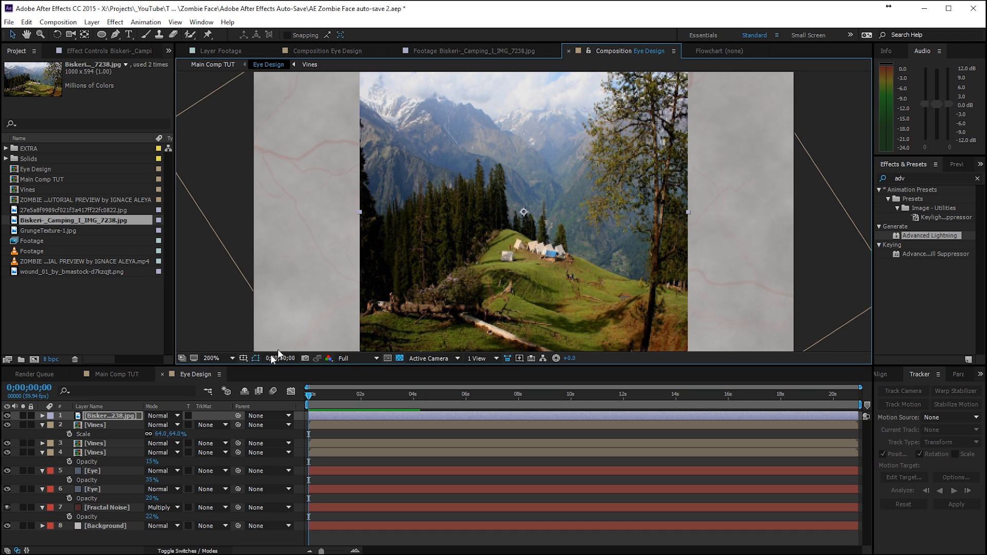
{"action": "left_click", "coordinate": [163, 415]}
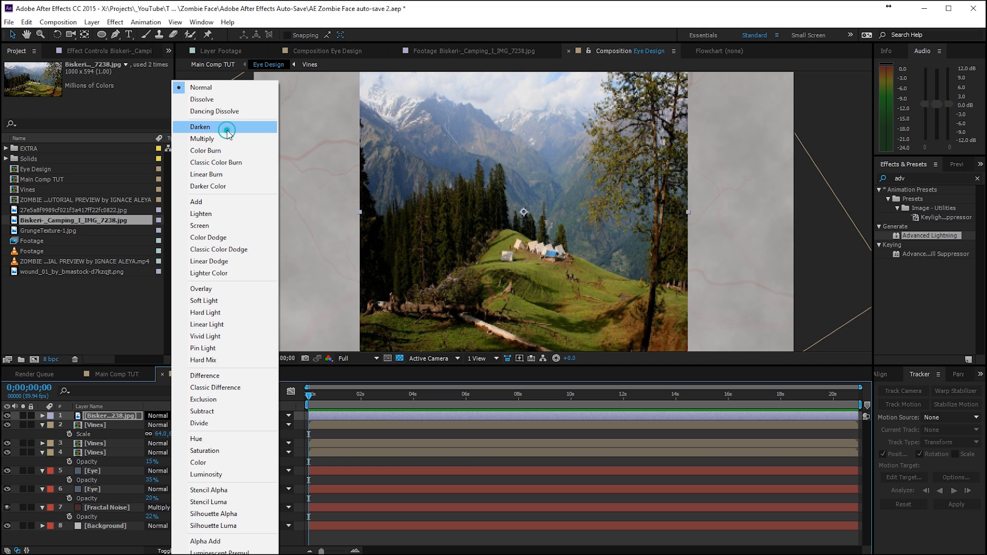
{"action": "left_click", "coordinate": [211, 301]}
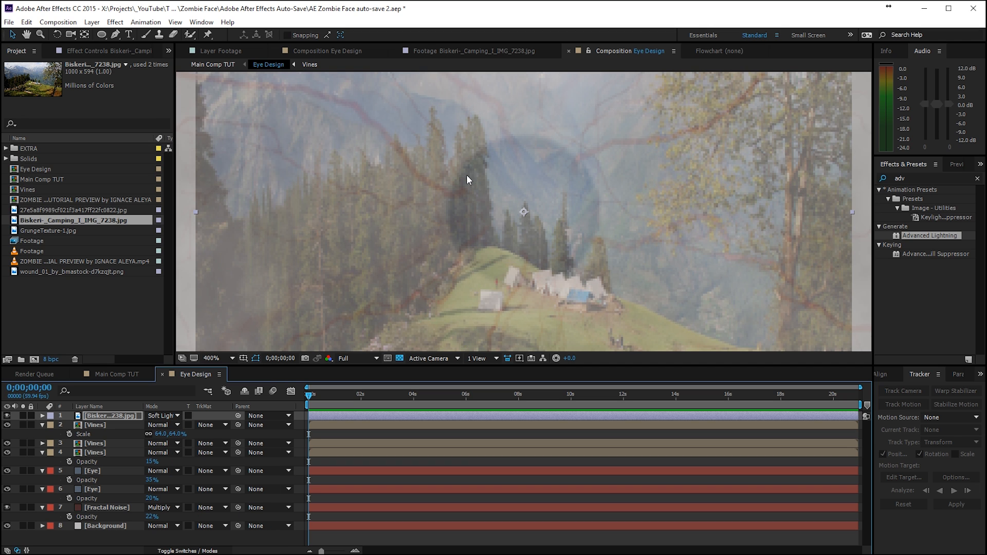
- Apply Hue/Saturation to the camping photo with a master saturation of -58
{"action": "left_click", "coordinate": [114, 24]}
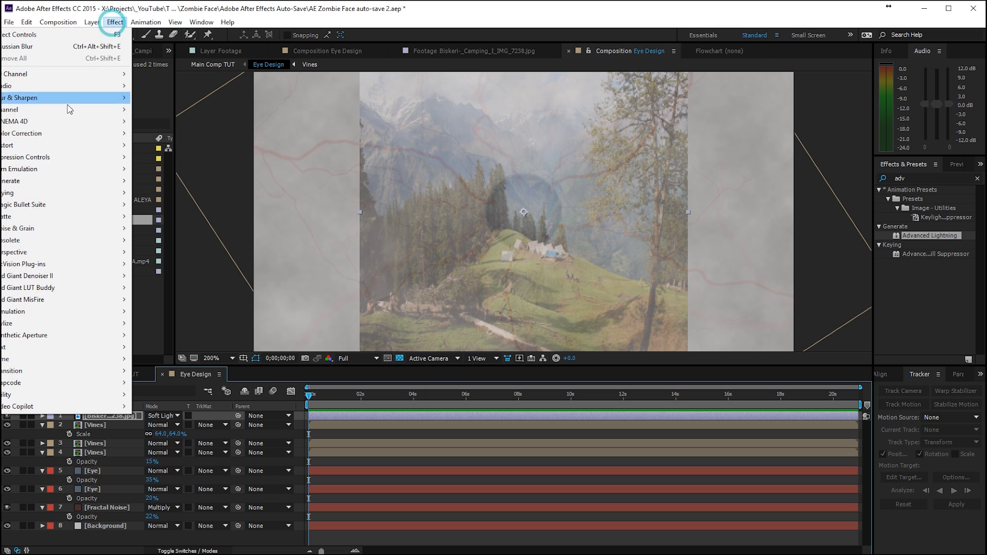
{"action": "left_click", "coordinate": [50, 137]}
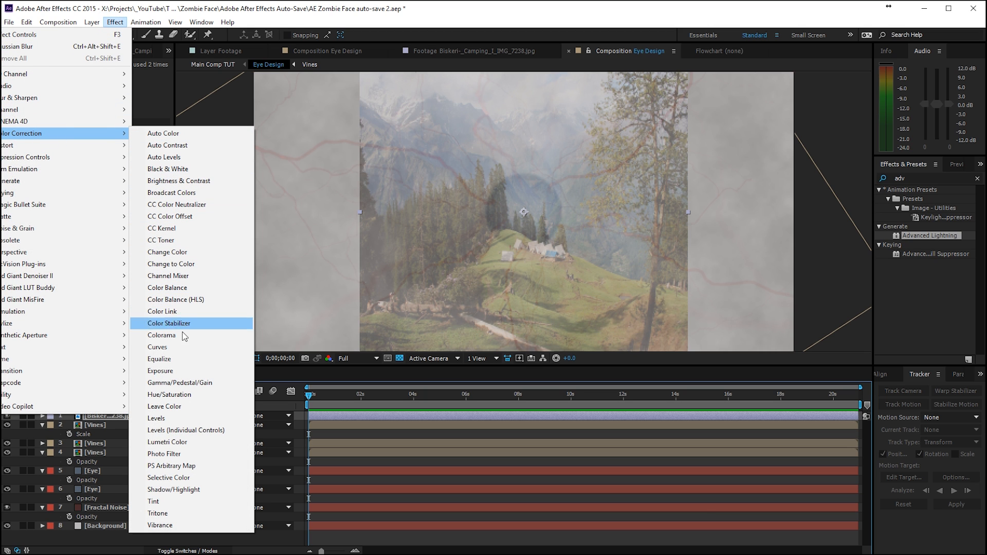
{"action": "left_click", "coordinate": [182, 395]}
{"action": "left_click", "coordinate": [55, 171]}
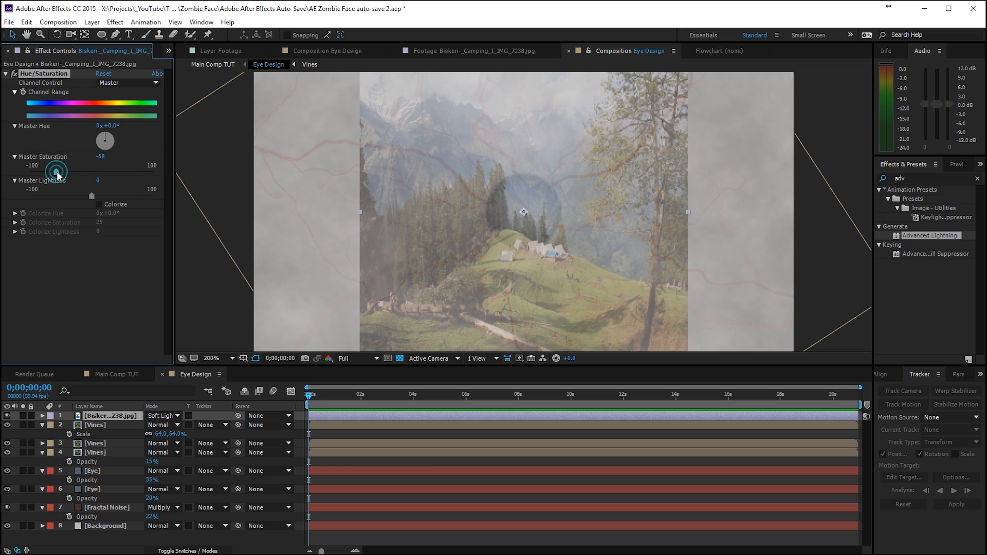
- Apply Gaussian Blur to the camping photo with a blurriness of 10.9
{"action": "left_click", "coordinate": [115, 22]}
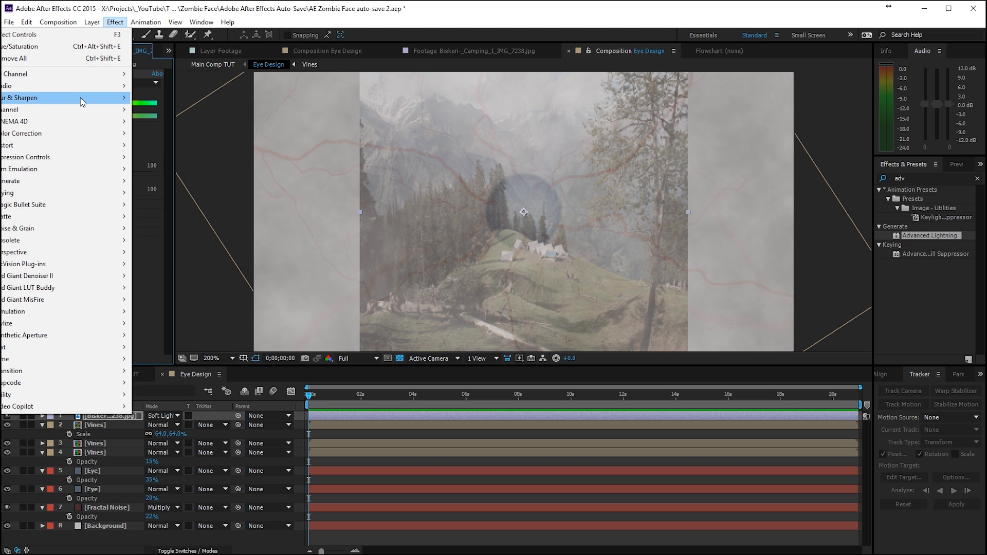
{"action": "left_click", "coordinate": [80, 98]}
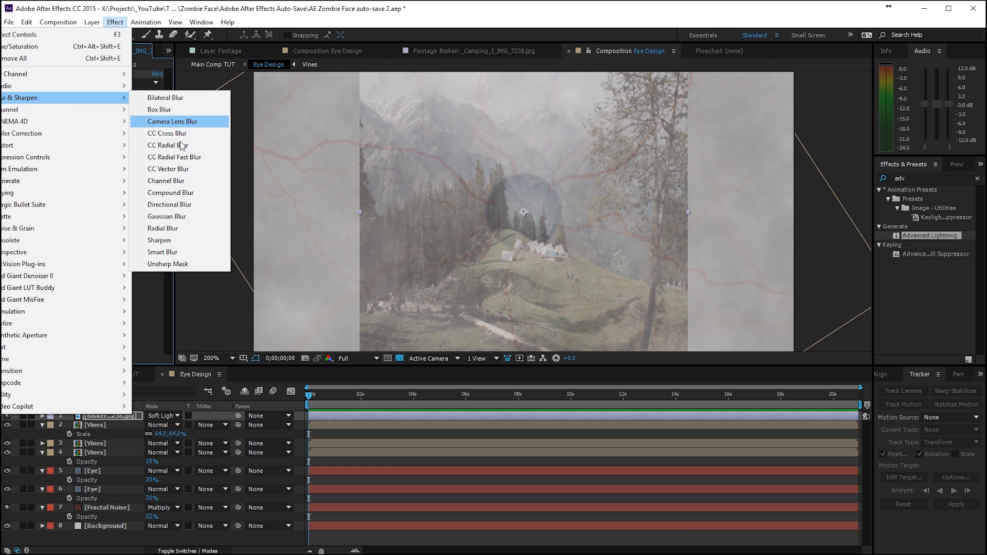
{"action": "left_click", "coordinate": [166, 216]}
{"action": "left_click_drag", "start_coordinate": [102, 249], "coordinate": [119, 249]}
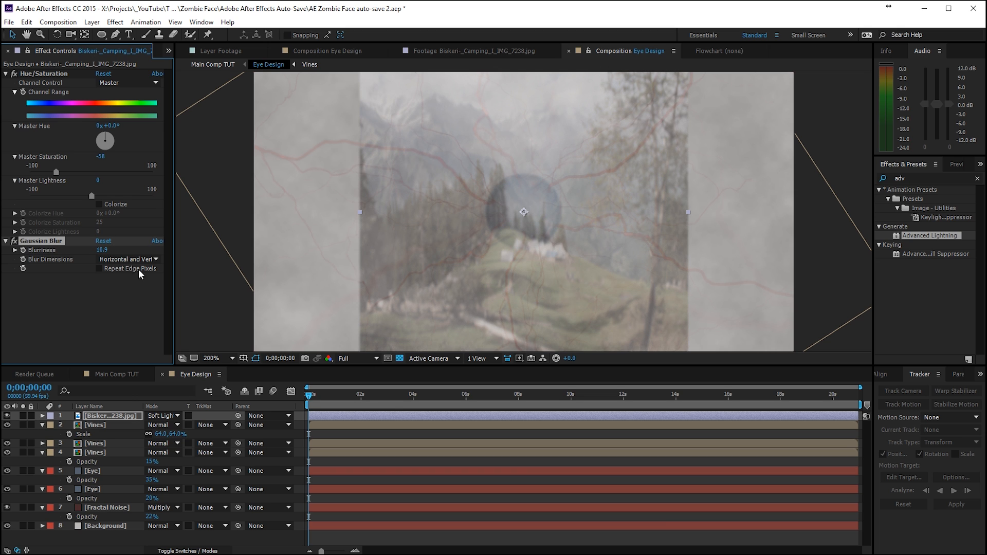
- Lower the camping photo's opacity to 53%, checking the reflection on the eye in the main composition
{"action": "left_click", "coordinate": [126, 416]}
{"action": "key", "text": "t"}
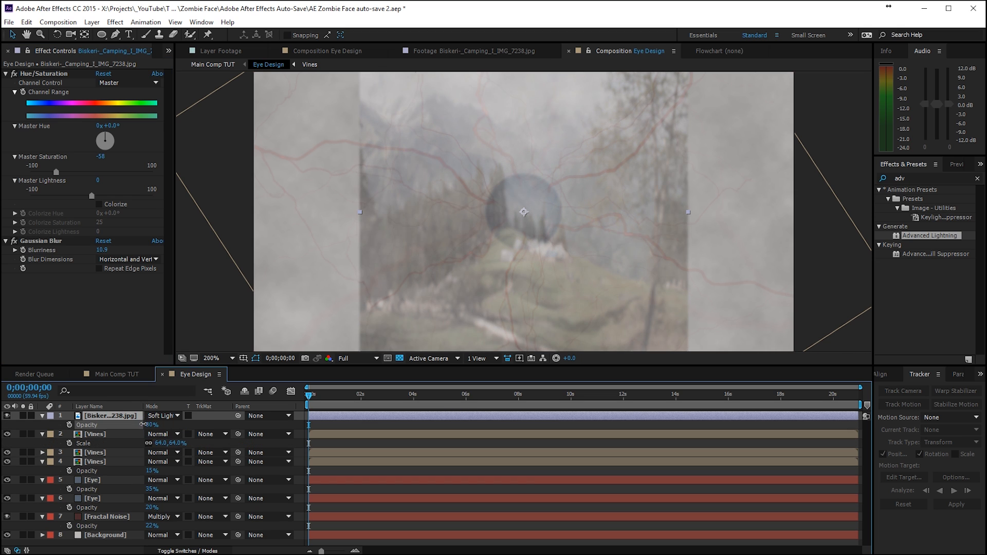
{"action": "left_click", "coordinate": [117, 374]}
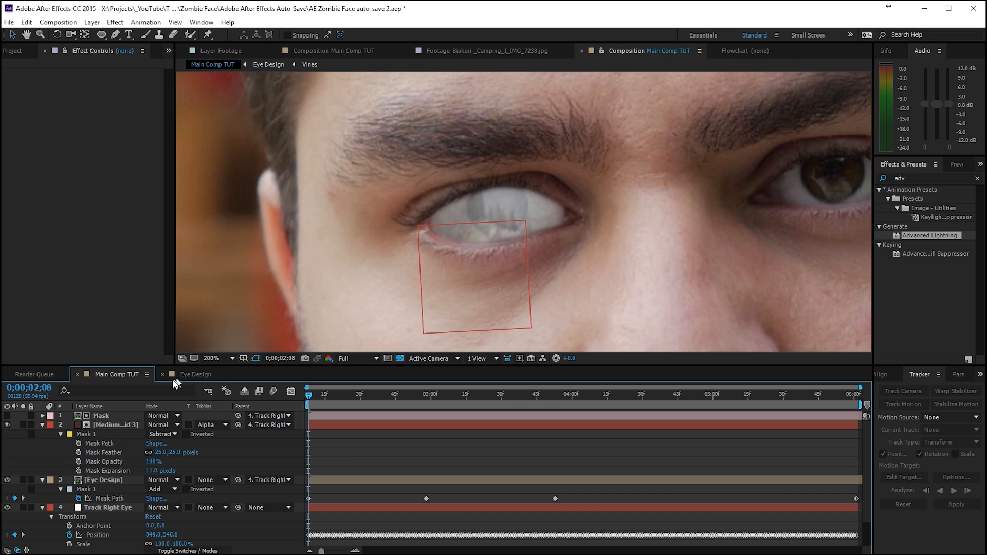
{"action": "left_click", "coordinate": [186, 372]}
{"action": "left_click_drag", "start_coordinate": [141, 426], "coordinate": [135, 426]}
{"action": "key", "text": "ctrl+0"}
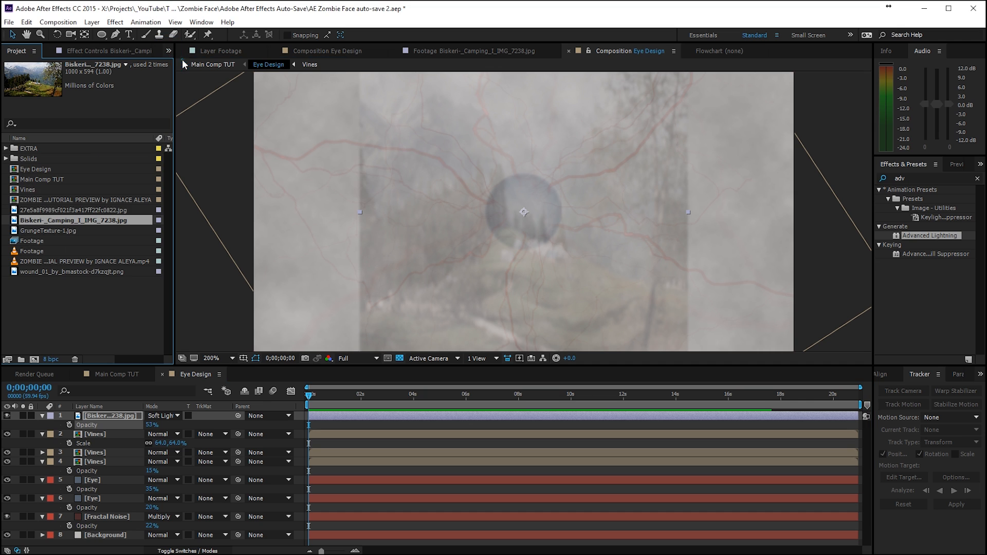
- Add GrungeTexture-1.jpg as the top layer of Eye Design and set its blending mode to Classic Color Burn
{"action": "double_click", "coordinate": [67, 230]}
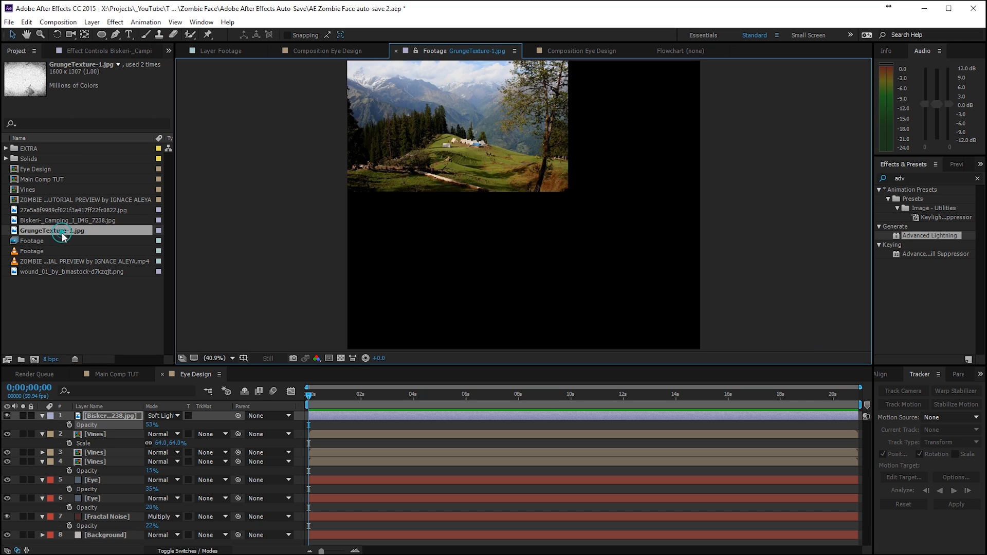
{"action": "left_click_drag", "start_coordinate": [87, 233], "coordinate": [129, 415]}
{"action": "left_click", "coordinate": [158, 415]}
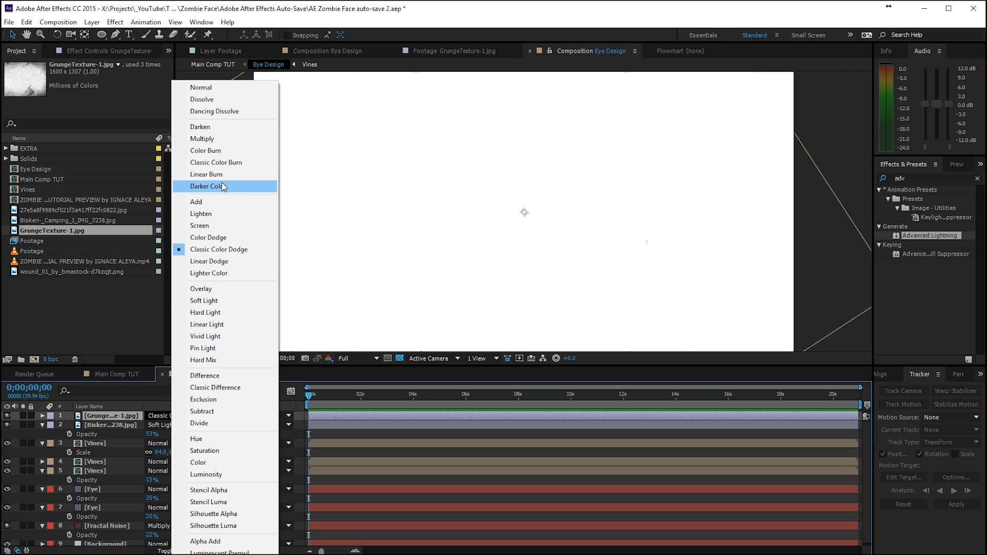
{"action": "left_click", "coordinate": [201, 163]}
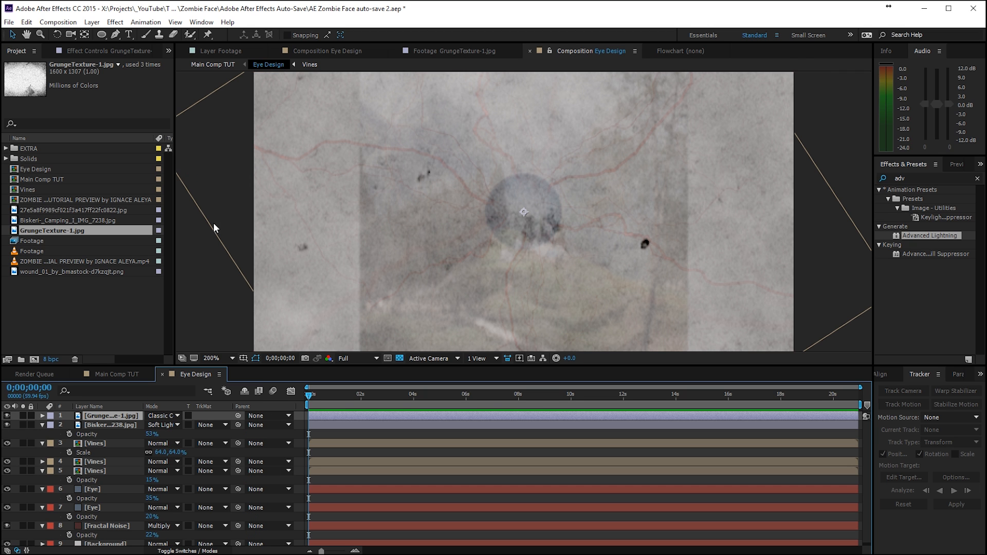
- Lower the grunge texture layer's opacity, scale it to 18% and check the eye in the main composition
{"action": "key", "text": "t"}
{"action": "mouse_move", "coordinate": [151, 424]}
{"action": "left_mouse_down"}
{"action": "mouse_move", "coordinate": [152, 434]}
{"action": "mouse_move", "coordinate": [116, 425]}
{"action": "mouse_move", "coordinate": [135, 425]}
{"action": "left_mouse_up"}
{"action": "key", "text": "s"}
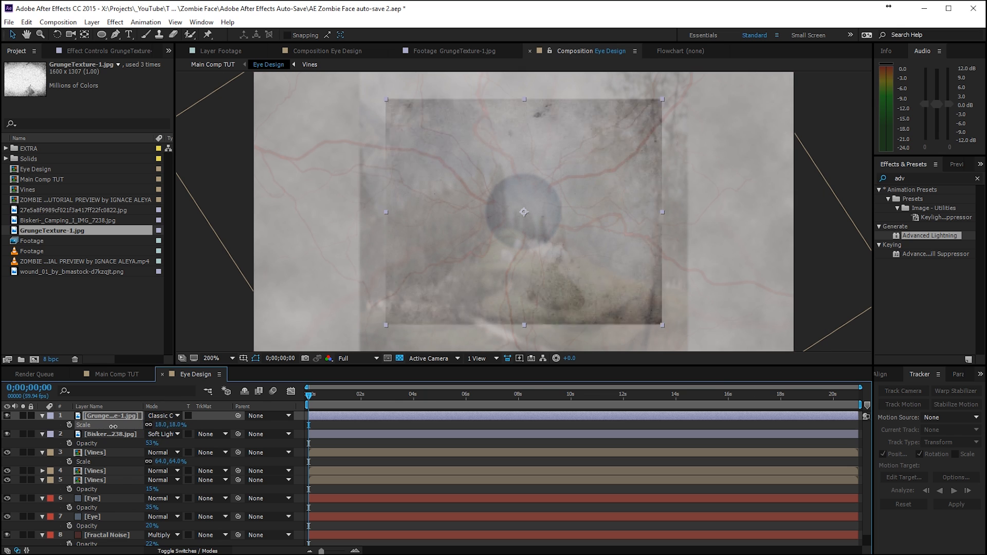
{"action": "left_click", "coordinate": [111, 375]}
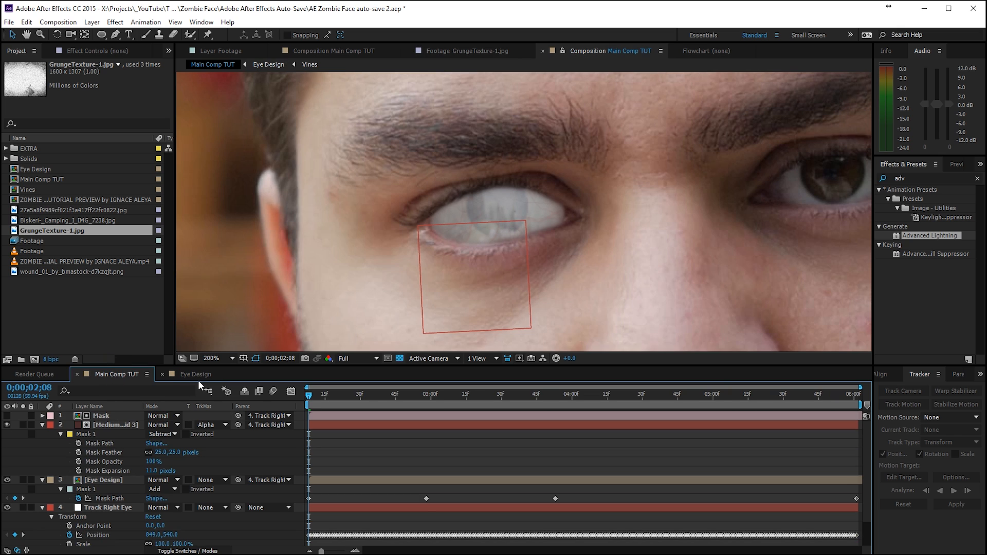
- Add a mid-gray solid of about #6D6C6C, 500 × 500 px, as the top layer of the Eye Design composition
{"action": "left_click", "coordinate": [196, 373]}
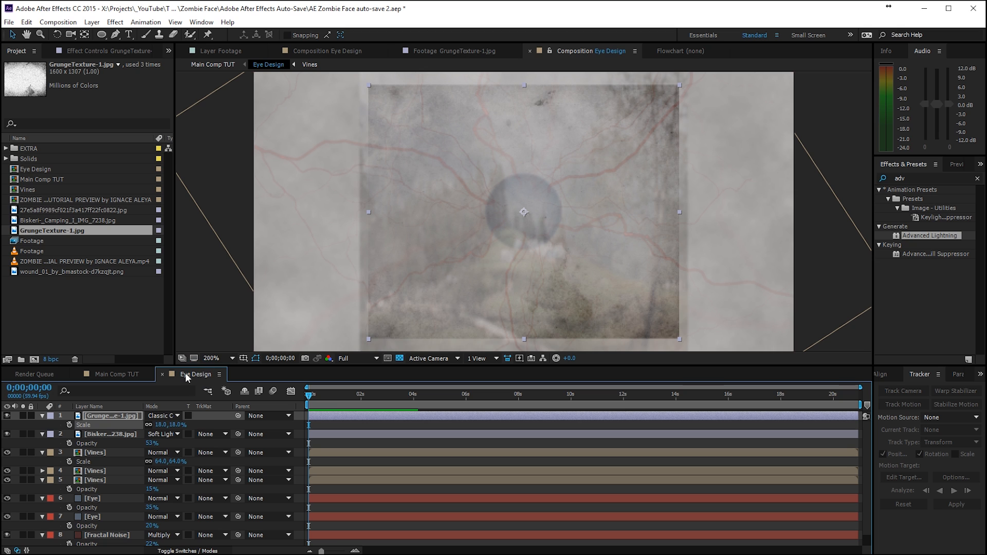
{"action": "left_click", "coordinate": [327, 424]}
{"action": "left_click", "coordinate": [93, 23]}
{"action": "mouse_move", "coordinate": [77, 35]}
{"action": "left_click", "coordinate": [199, 48]}
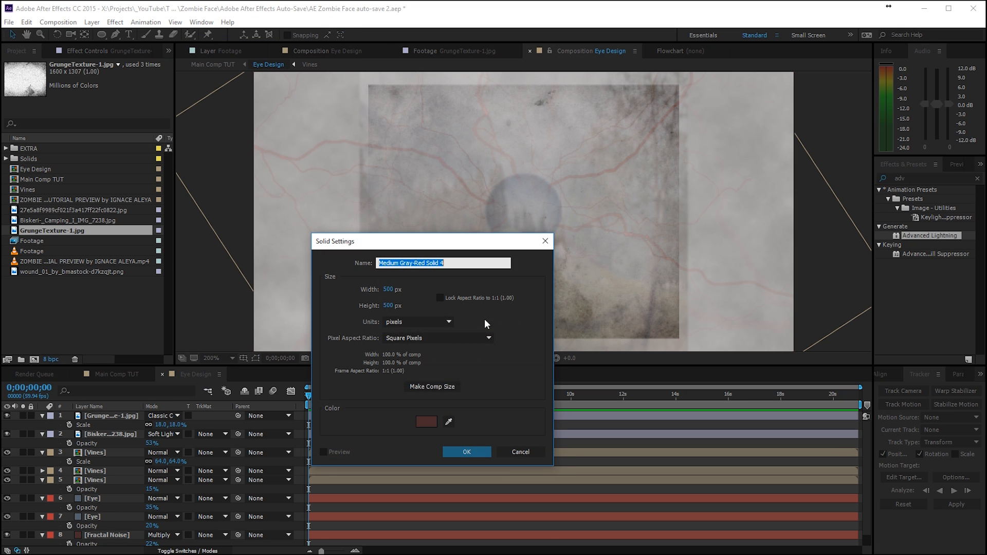
{"action": "left_click", "coordinate": [450, 419]}
{"action": "left_click", "coordinate": [270, 269]}
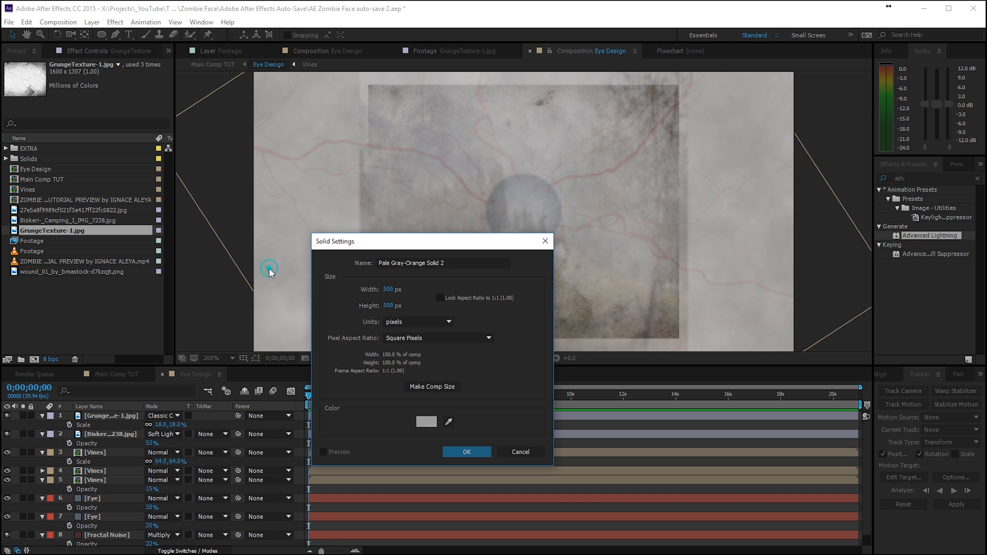
{"action": "left_click", "coordinate": [426, 421]}
{"action": "left_click", "coordinate": [752, 280]}
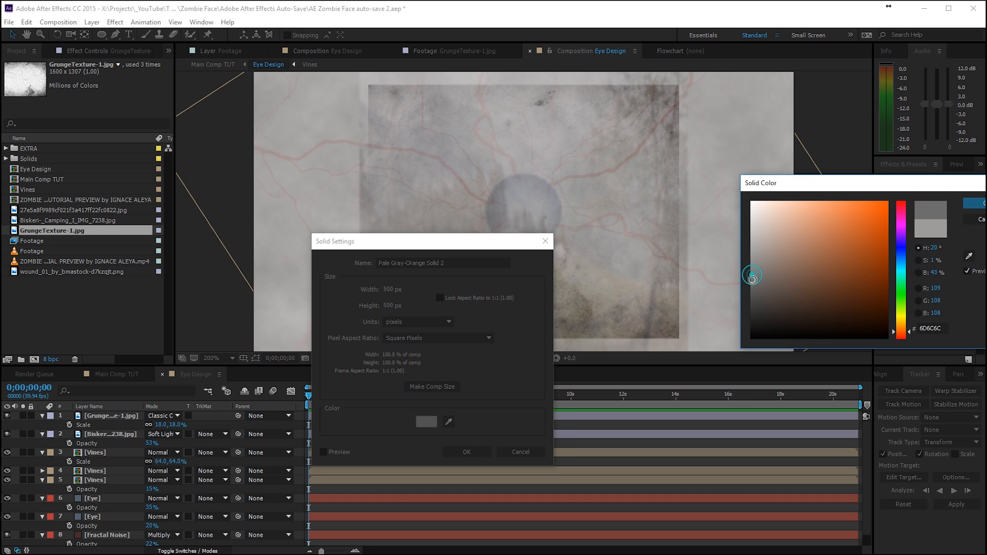
{"action": "left_click", "coordinate": [972, 203]}
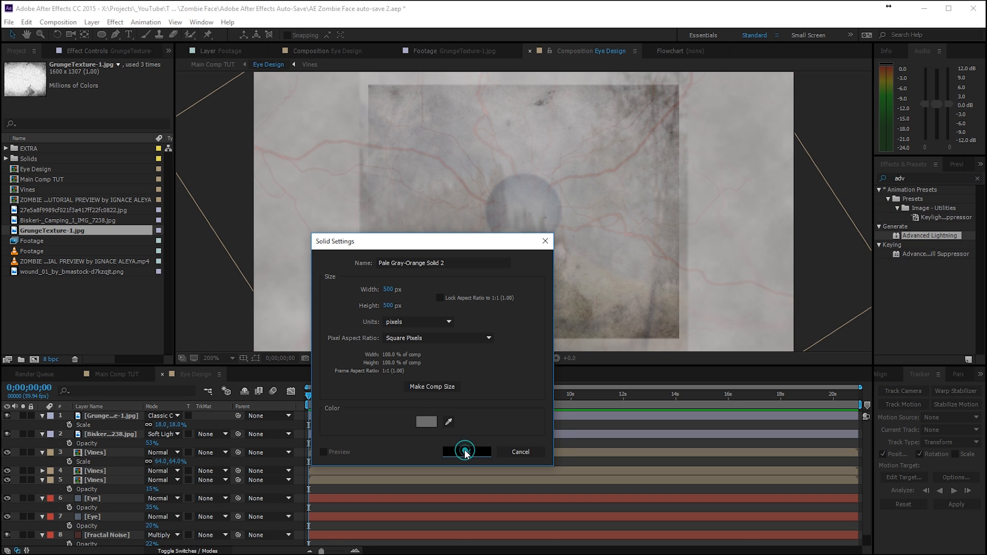
{"action": "left_click", "coordinate": [466, 451]}
- Draw a rectangular mask over the upper half of the gray solid and feather it by 87 pixels
{"action": "left_click_drag", "start_coordinate": [104, 35], "coordinate": [147, 35]}
{"action": "key", "text": "comma"}
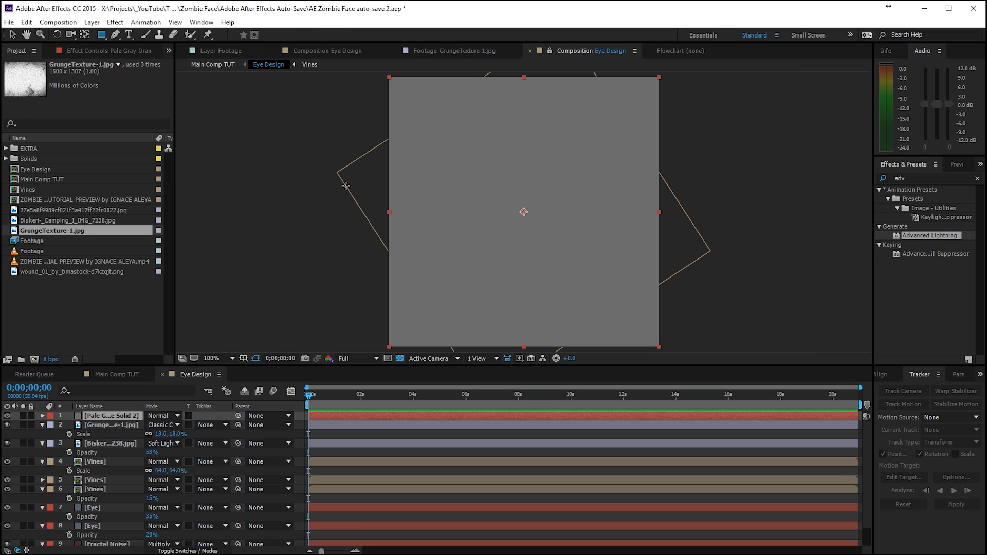
{"action": "left_click_drag", "start_coordinate": [349, 206], "coordinate": [739, 47]}
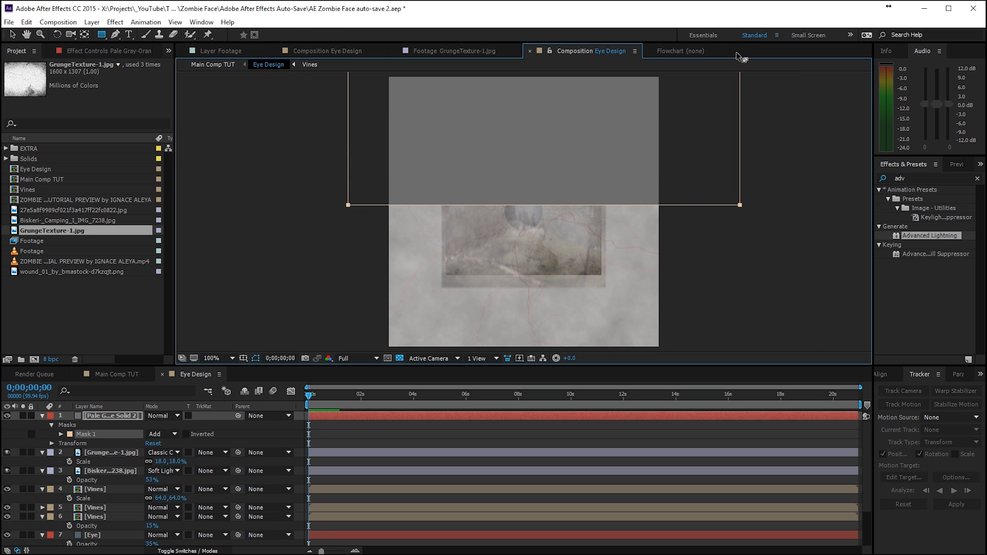
{"action": "key", "text": "f"}
{"action": "left_click_drag", "start_coordinate": [169, 433], "coordinate": [224, 432]}
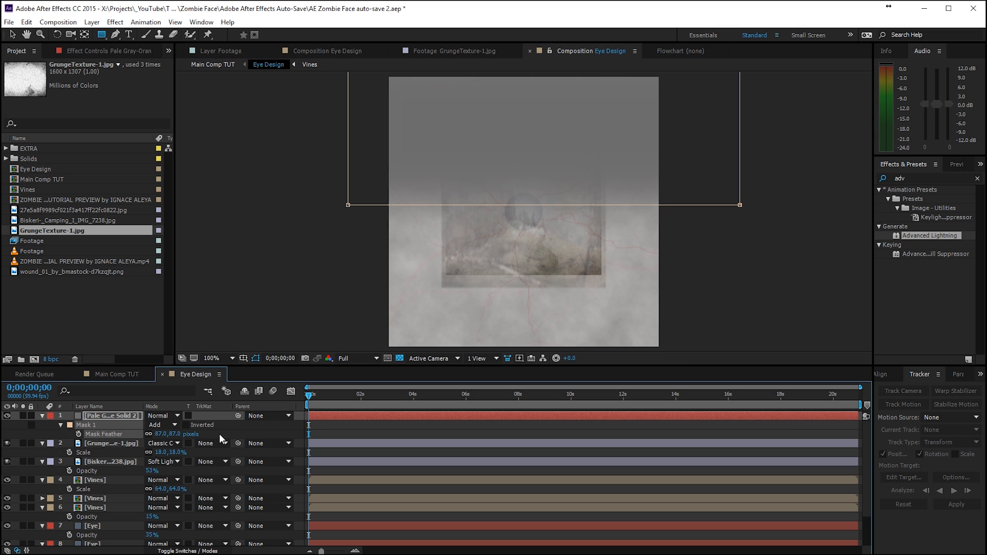
- Lower the gray solid's opacity to 72% and check the eye's shading in the main composition
{"action": "key", "text": "t"}
{"action": "left_click_drag", "start_coordinate": [153, 425], "coordinate": [130, 424]}
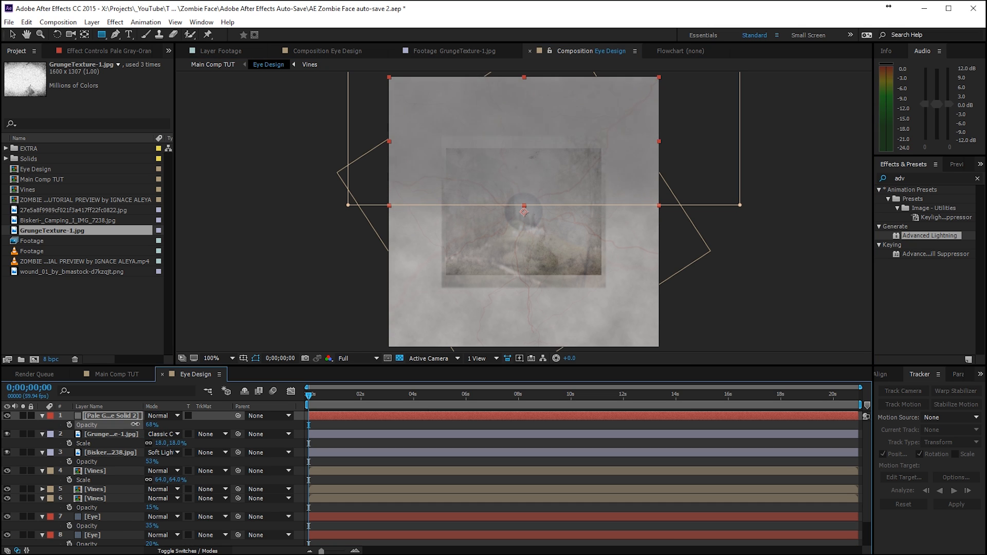
{"action": "key", "text": "F2"}
{"action": "key", "text": "period"}
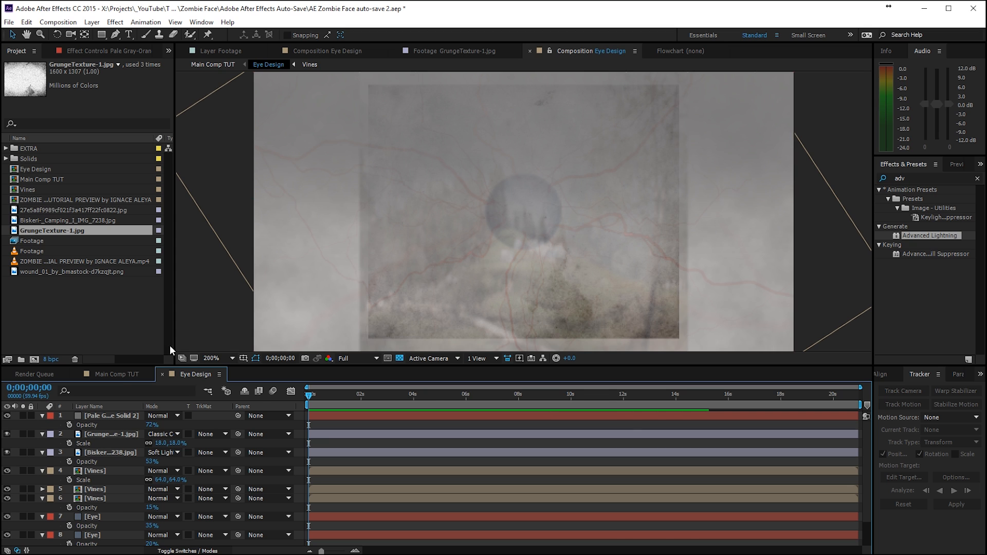
{"action": "left_click", "coordinate": [116, 373]}
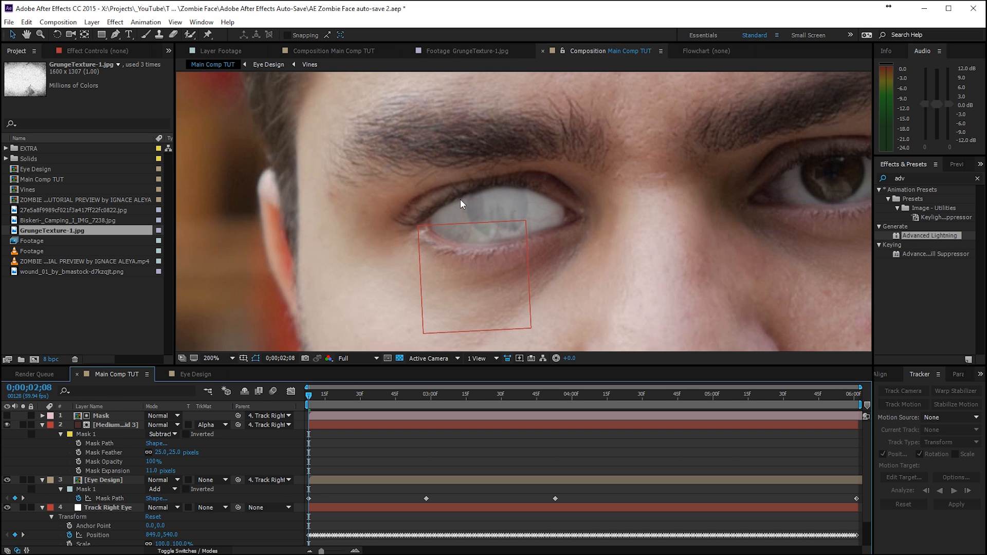
- Move the gray solid's mask edge slightly down, reduce its feather to 51 pixels and check the eye in the main composition
{"action": "left_click", "coordinate": [194, 376]}
{"action": "left_click", "coordinate": [106, 415]}
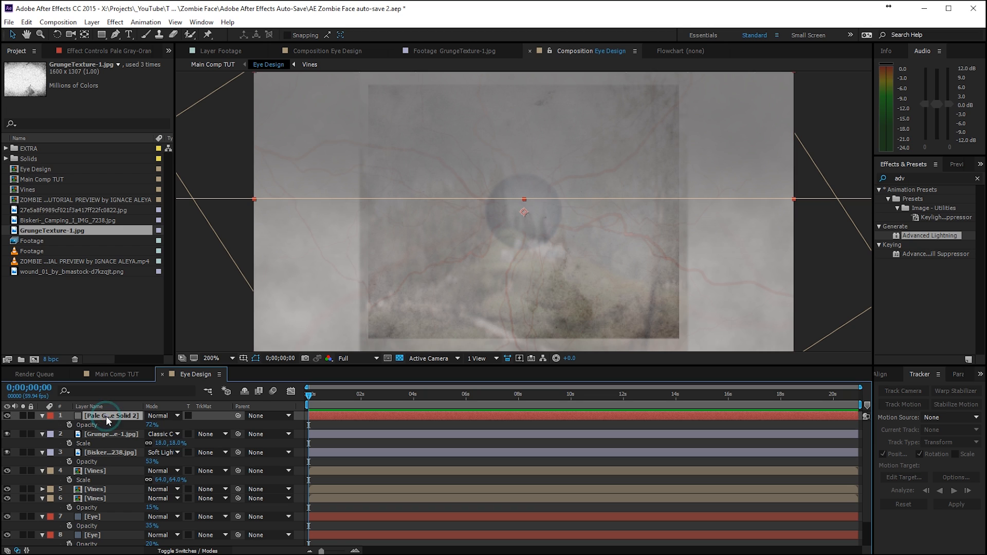
{"action": "left_click", "coordinate": [342, 199]}
{"action": "left_click_drag", "start_coordinate": [415, 169], "coordinate": [415, 189]}
{"action": "key", "text": "f"}
{"action": "left_click_drag", "start_coordinate": [157, 436], "coordinate": [135, 436]}
{"action": "left_click", "coordinate": [117, 375]}
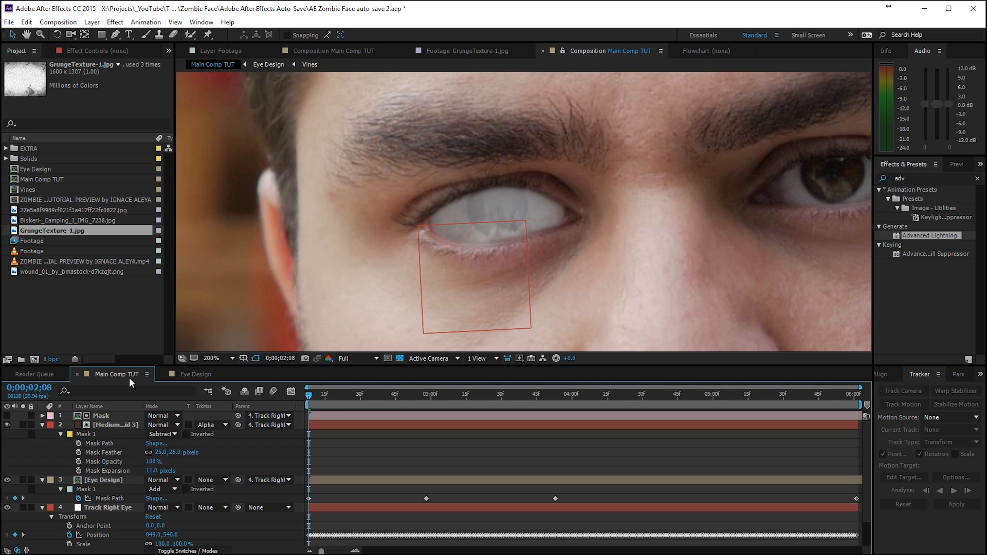
- Add a very light gray solid (#DBD7D5), 500 × 500 px, on top of the Eye Design layers
{"action": "left_click", "coordinate": [194, 373]}
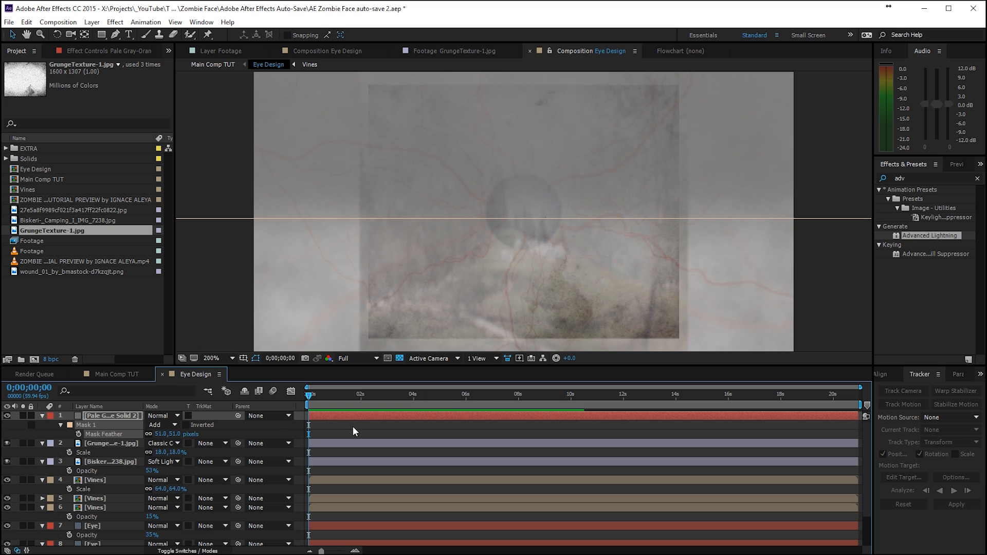
{"action": "left_click", "coordinate": [91, 22]}
{"action": "mouse_move", "coordinate": [72, 35]}
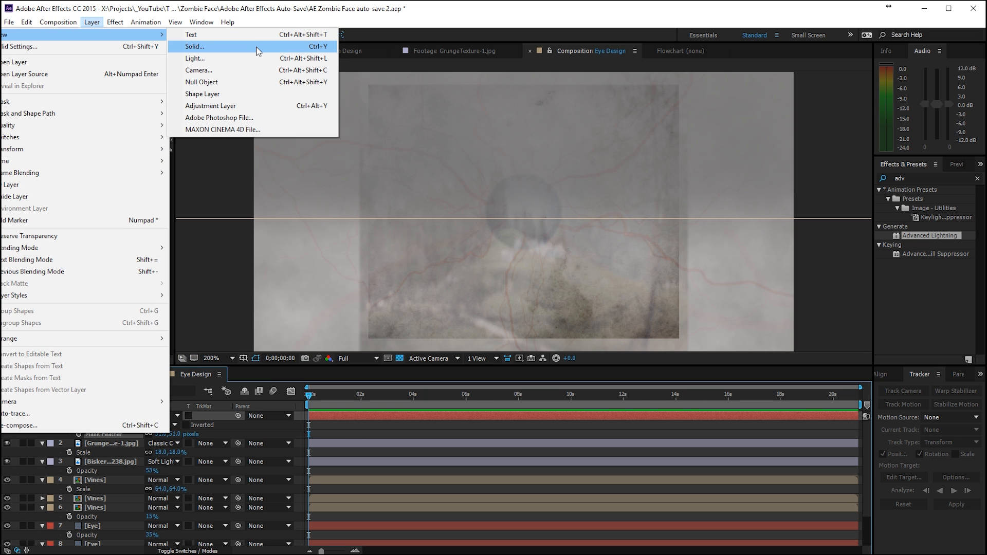
{"action": "left_click", "coordinate": [257, 47]}
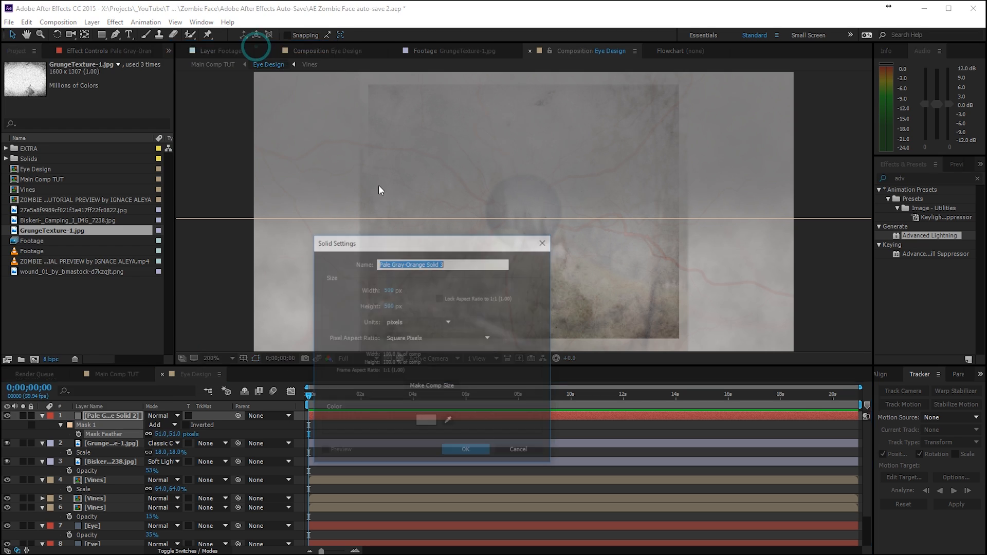
{"action": "left_click", "coordinate": [426, 421]}
{"action": "left_click_drag", "start_coordinate": [753, 228], "coordinate": [753, 220]}
{"action": "left_click", "coordinate": [972, 203]}
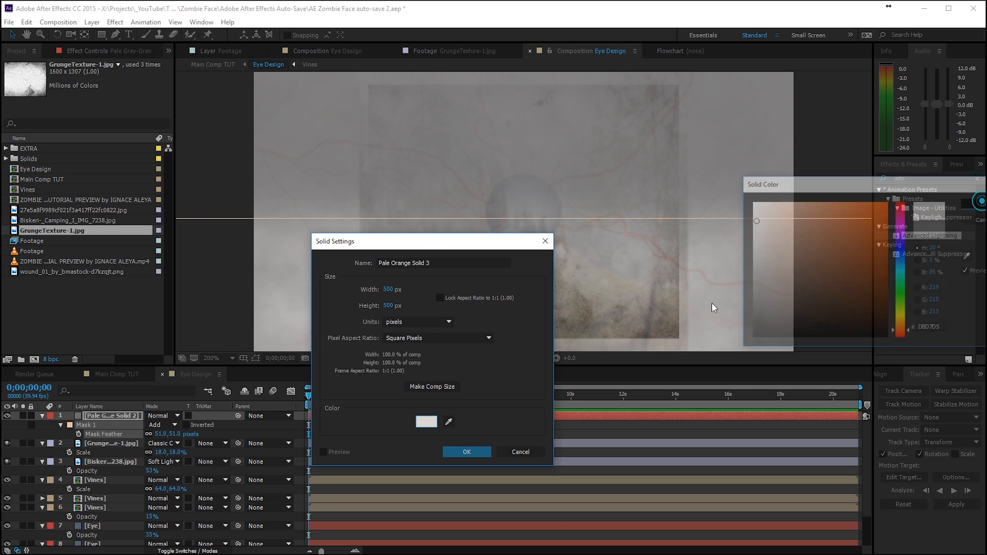
{"action": "left_click", "coordinate": [461, 450]}
- Draw a narrow tapered diagonal mask beside the iris on the light solid and feather it by 11 pixels
{"action": "left_click", "coordinate": [115, 35]}
{"action": "left_click", "coordinate": [7, 415]}
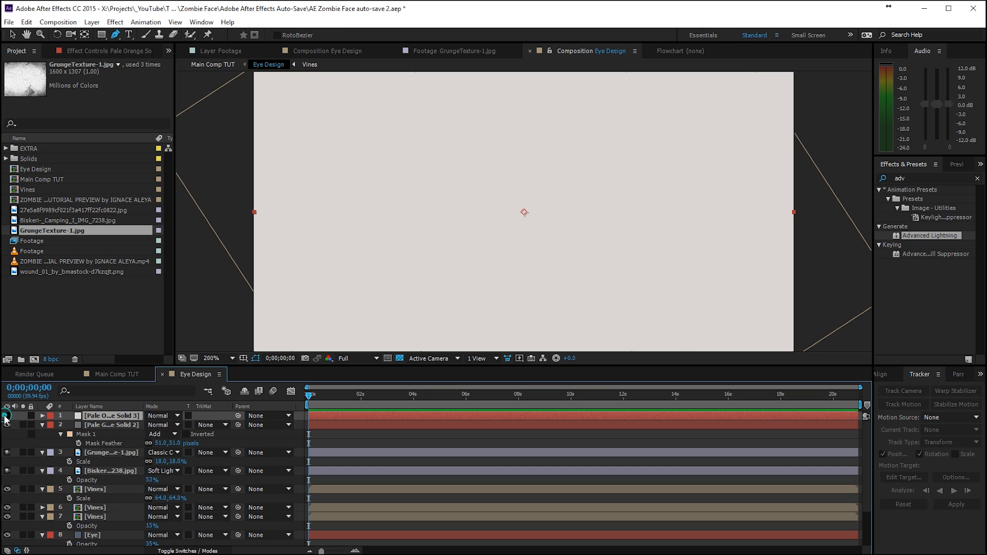
{"action": "left_click", "coordinate": [445, 115]}
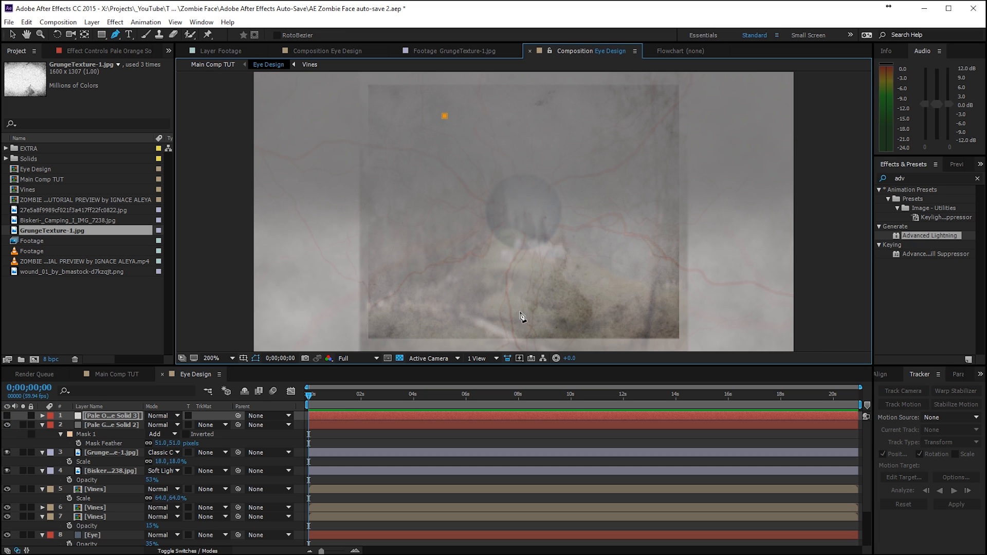
{"action": "left_click", "coordinate": [501, 321]}
{"action": "left_click", "coordinate": [445, 116]}
{"action": "left_click", "coordinate": [7, 417]}
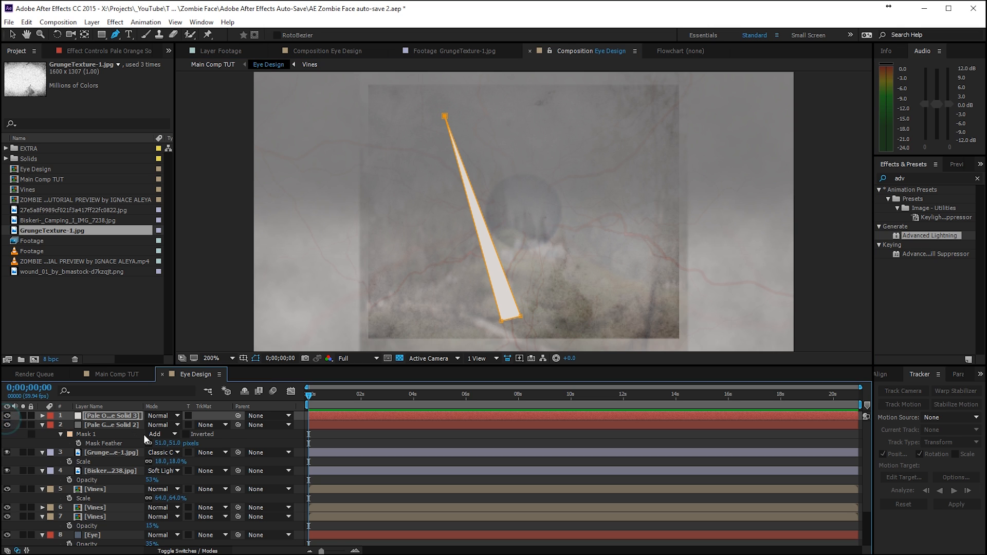
{"action": "key", "text": "f"}
{"action": "left_click_drag", "start_coordinate": [158, 435], "coordinate": [163, 434]}
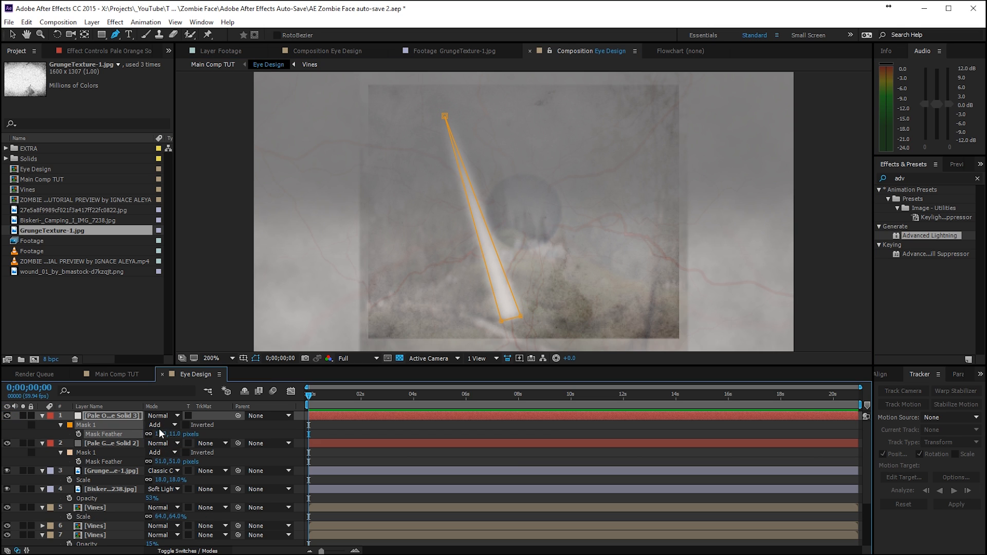
- Set the light streak layer's blending mode to Soft Light, after trying Overlay, and lower its opacity to 70%
{"action": "key", "text": "t"}
{"action": "left_click", "coordinate": [159, 415]}
{"action": "left_click", "coordinate": [212, 294]}
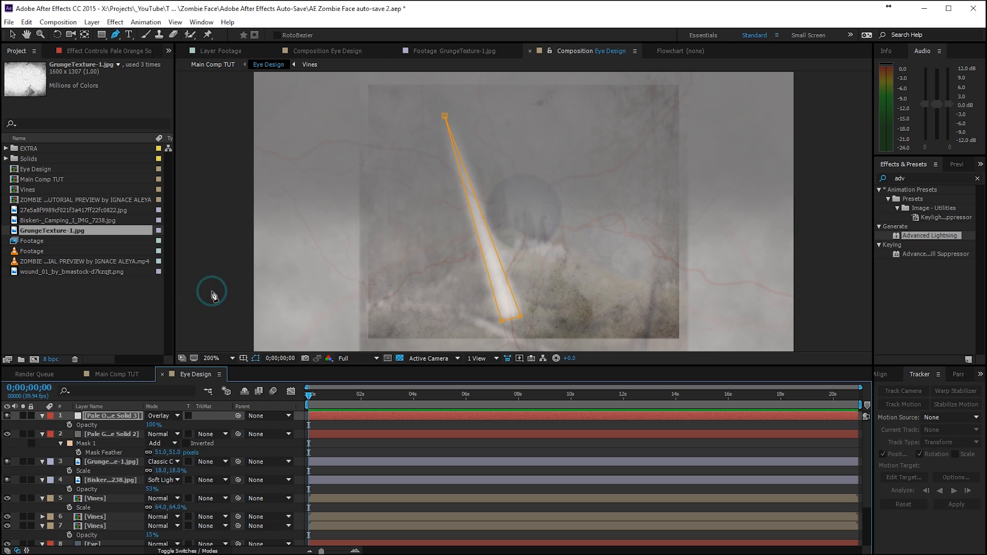
{"action": "left_click", "coordinate": [161, 416]}
{"action": "left_click", "coordinate": [209, 301]}
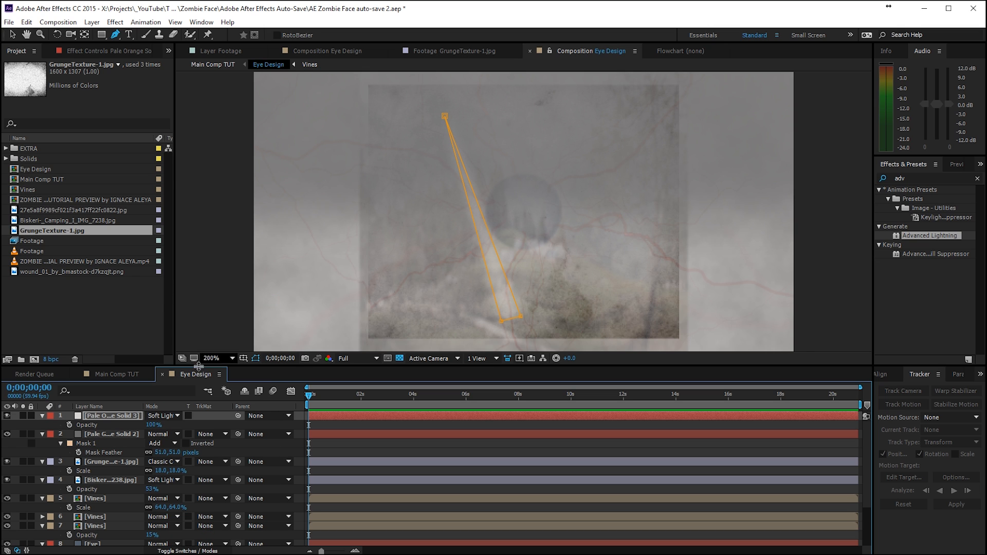
{"action": "left_click", "coordinate": [114, 417]}
{"action": "left_click_drag", "start_coordinate": [152, 425], "coordinate": [133, 425]}
{"action": "left_click", "coordinate": [329, 426]}
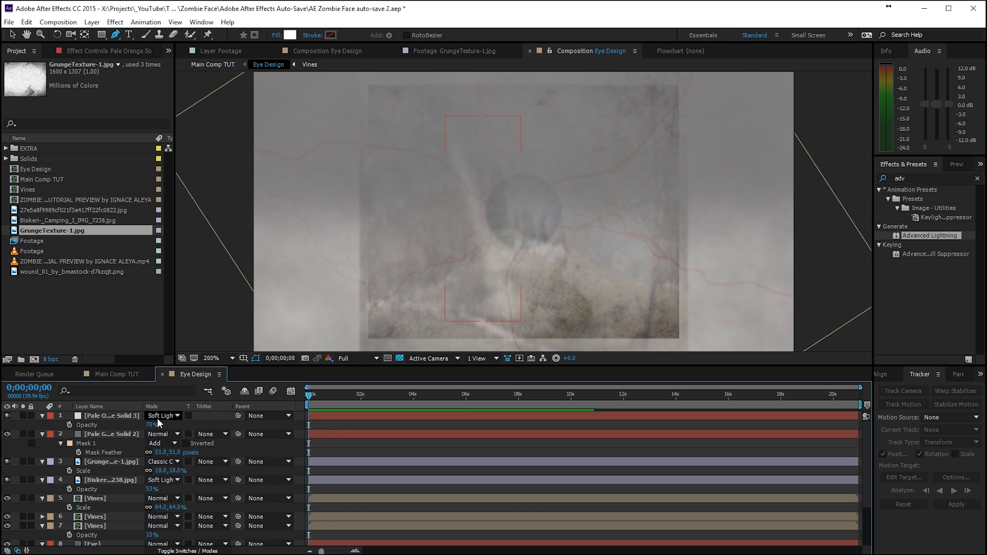
- Duplicate the light streak layer, shift the copy's mask up so it ends on the iris, and check it in the main composition
{"action": "left_click", "coordinate": [126, 419]}
{"action": "key", "text": "ctrl+d"}
{"action": "key", "text": "v"}
{"action": "double_click", "coordinate": [522, 315]}
{"action": "left_click_drag", "start_coordinate": [506, 308], "coordinate": [514, 214]}
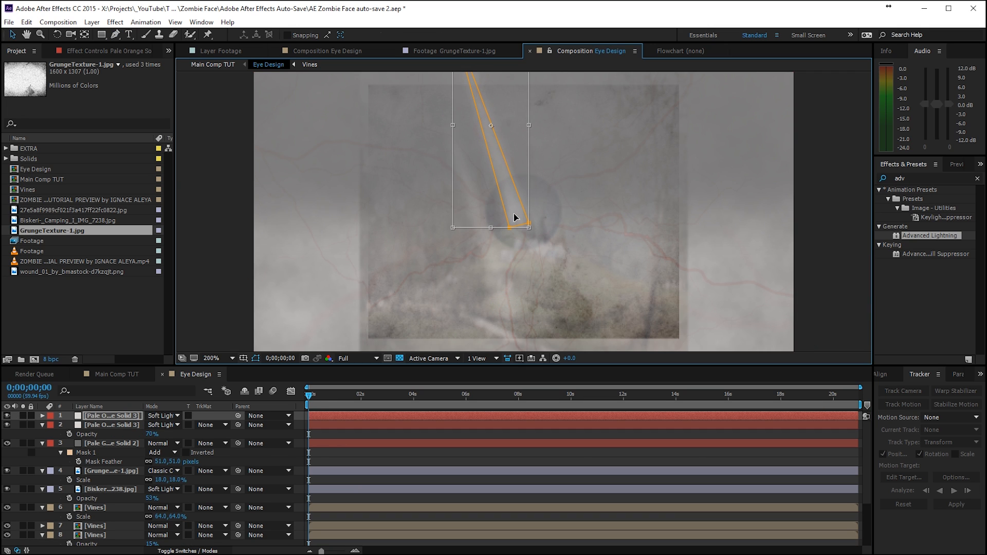
{"action": "left_click", "coordinate": [488, 431]}
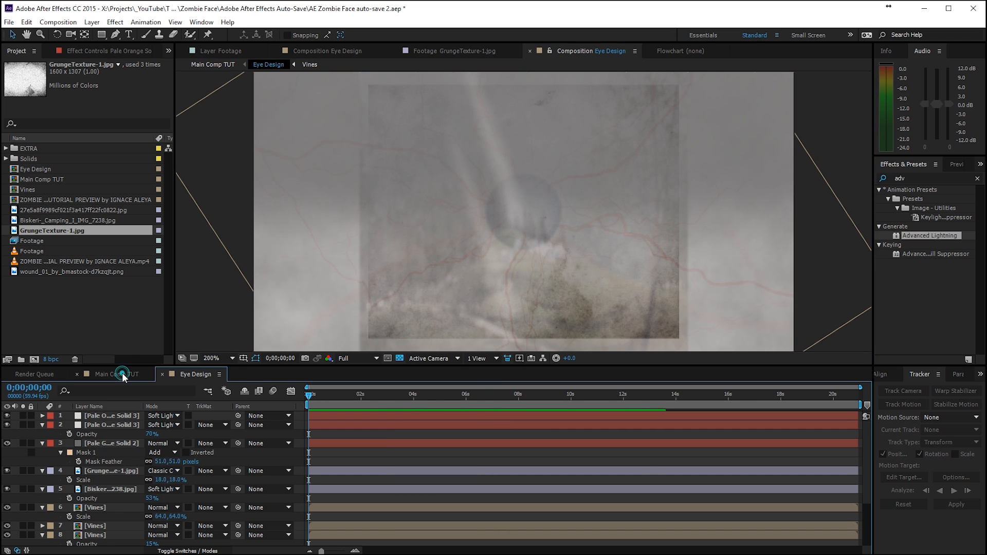
{"action": "left_click", "coordinate": [121, 373]}
{"action": "key", "text": "comma"}
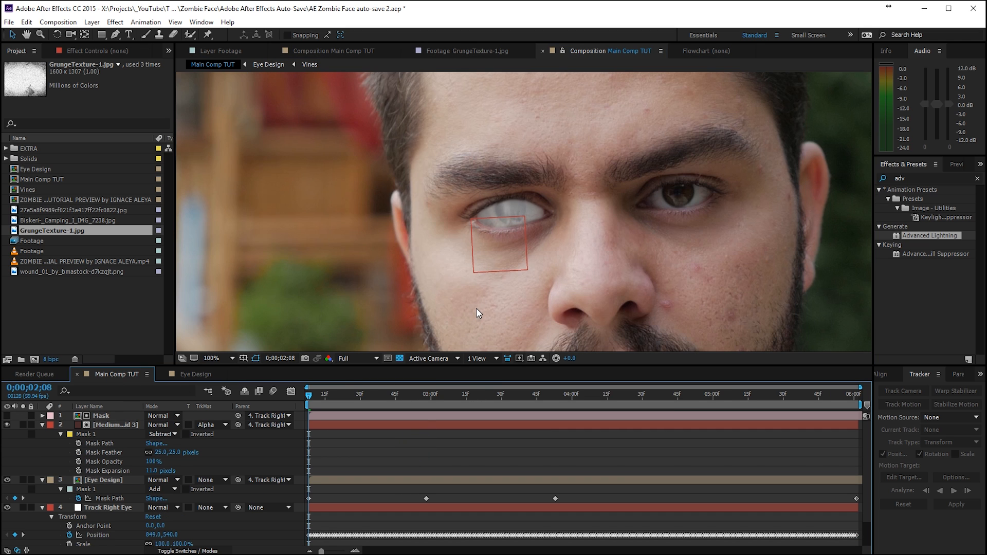
{"action": "key", "text": "comma"}
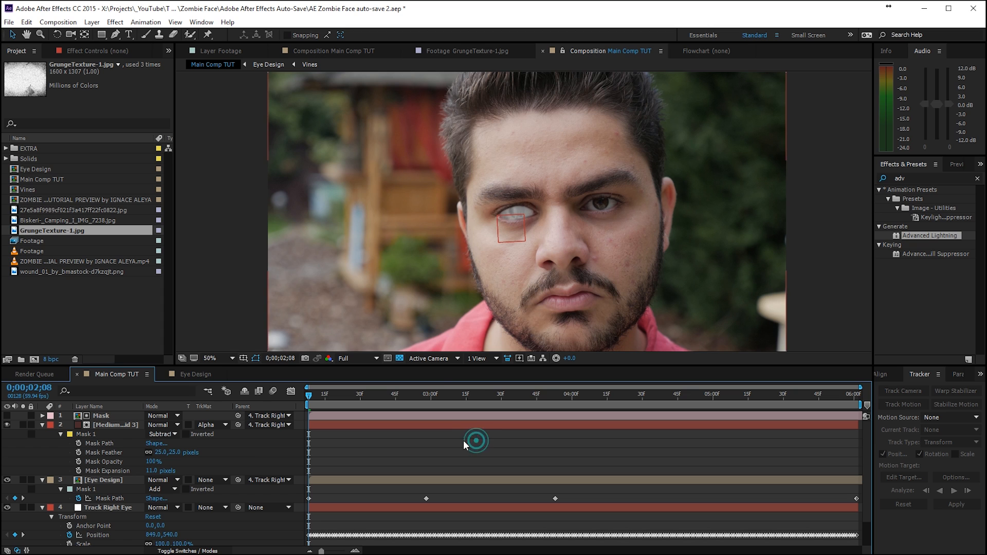
{"action": "key", "text": "period"}
{"action": "key", "text": "period"}
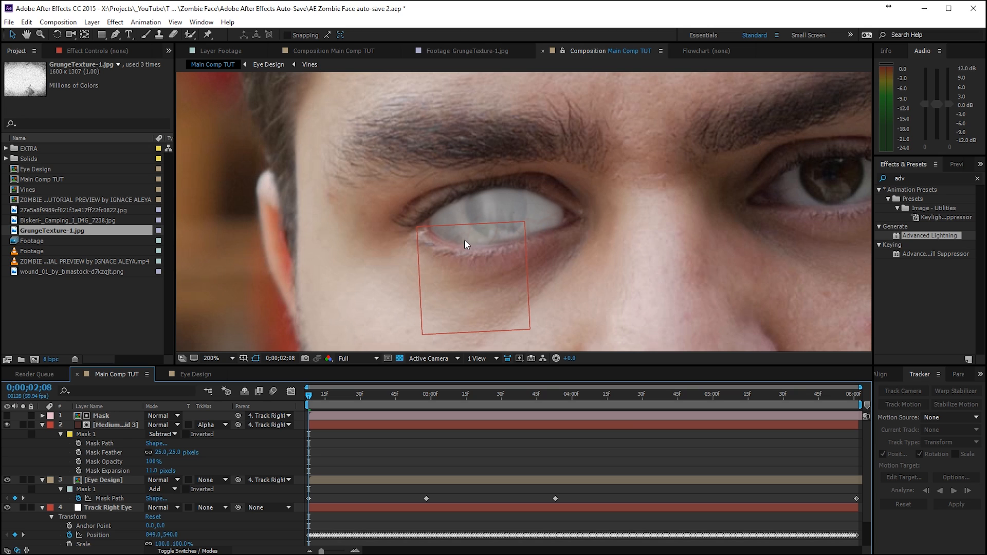
- Move the uppermost Vines layer to the top of Eye Design, set its opacity to 70% and check the main composition
{"action": "left_click", "coordinate": [183, 373]}
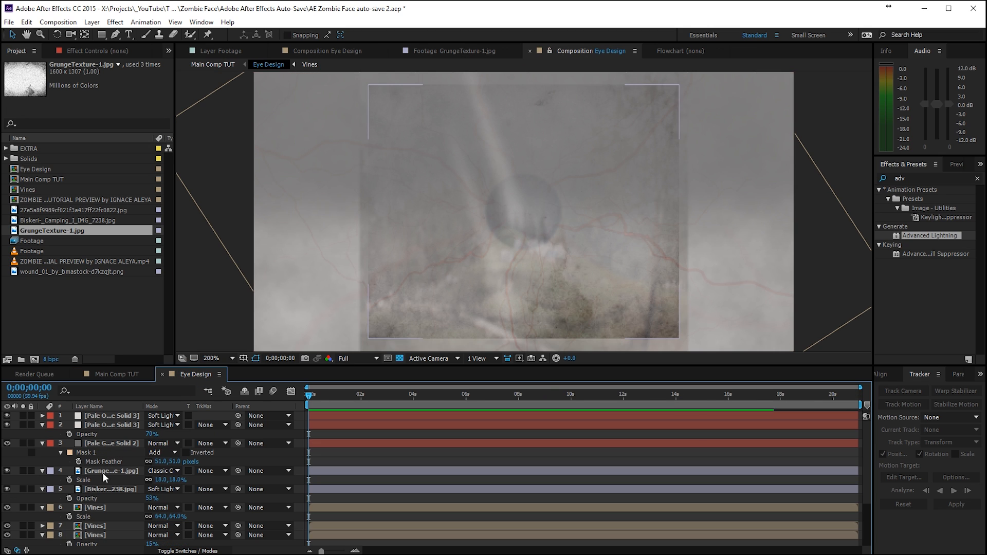
{"action": "left_click", "coordinate": [97, 507]}
{"action": "left_click_drag", "start_coordinate": [106, 510], "coordinate": [182, 428]}
{"action": "key", "text": "t"}
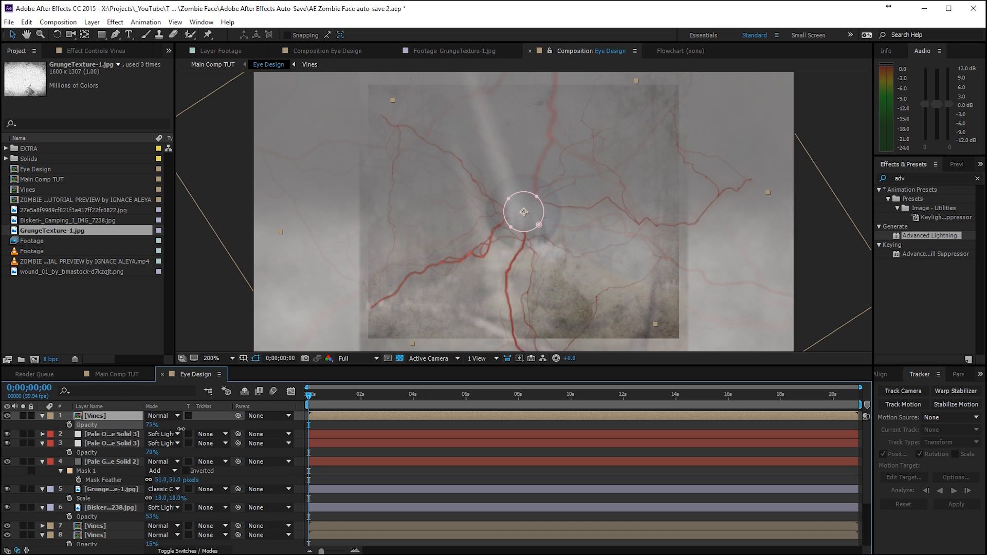
{"action": "left_click", "coordinate": [120, 373]}
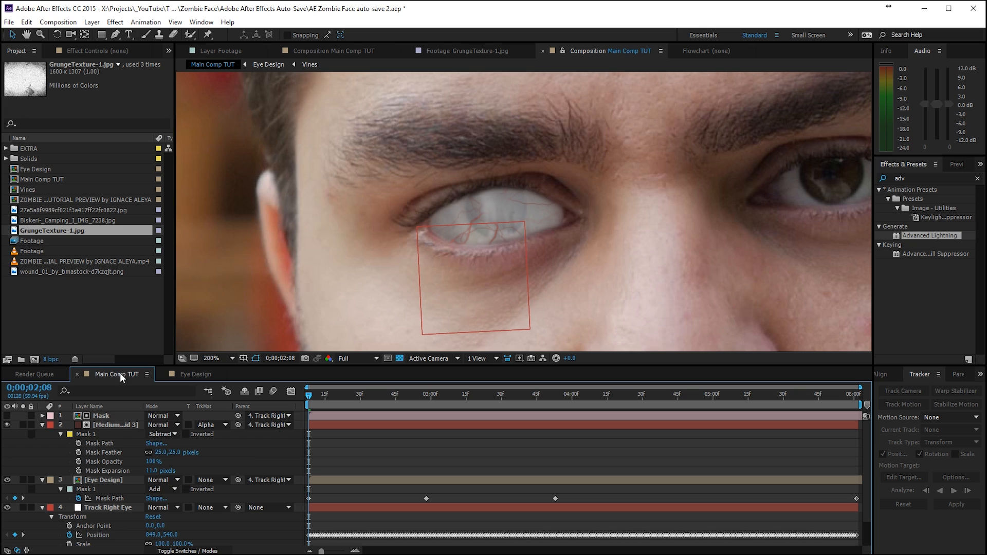
- Enlarge the circular mask around the iris on the top Vines layer in Eye Design
{"action": "left_click", "coordinate": [199, 379]}
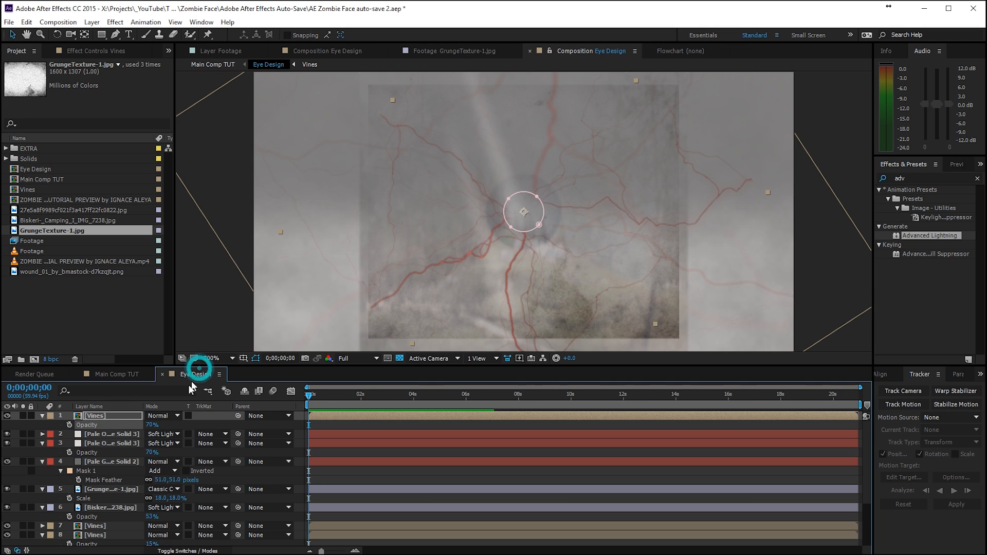
{"action": "double_click", "coordinate": [511, 227]}
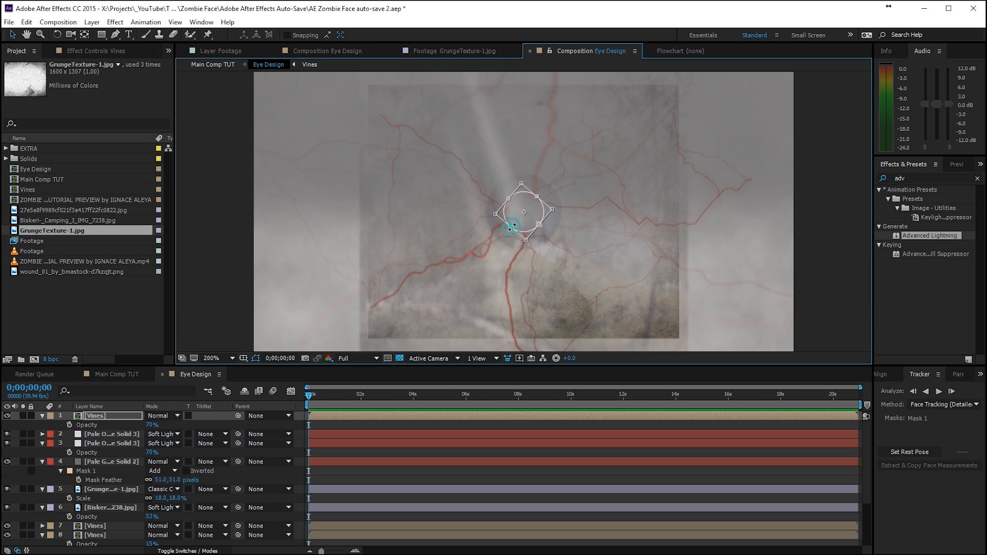
{"action": "left_click_drag", "start_coordinate": [552, 209], "coordinate": [551, 234]}
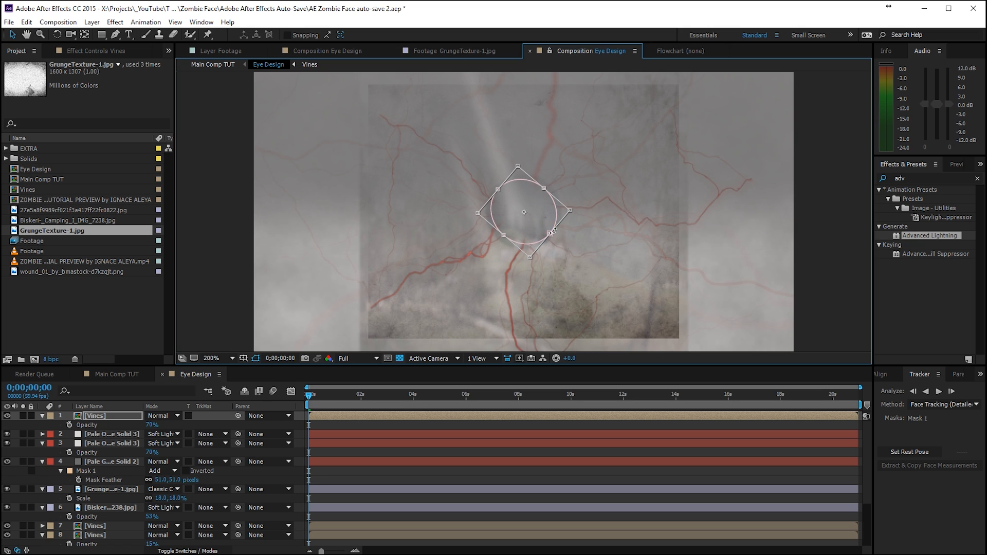
- Check the enlarged Vines mask in the main composition, and set its feather to 125 pixels in Eye Design
{"action": "key", "text": "Return"}
{"action": "left_click", "coordinate": [484, 422]}
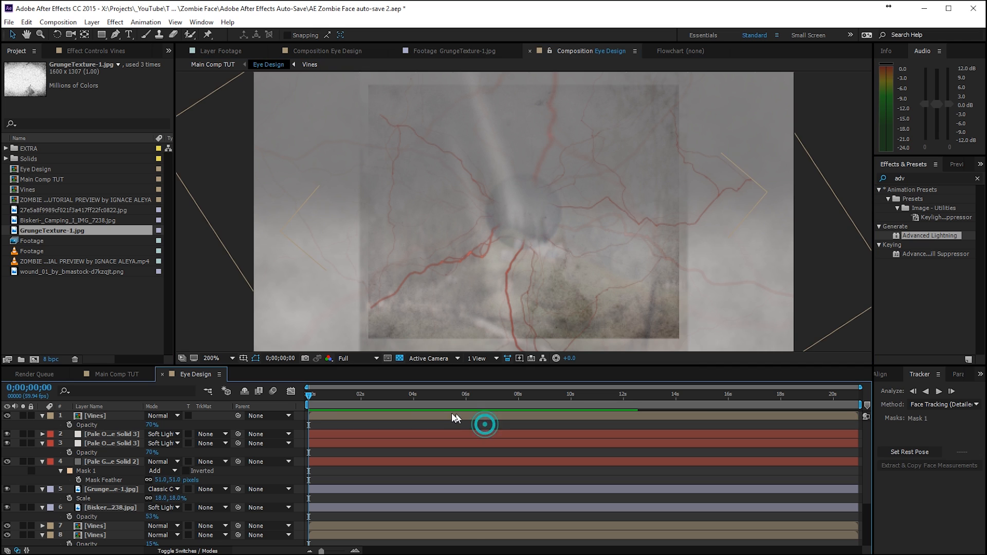
{"action": "left_click", "coordinate": [125, 373]}
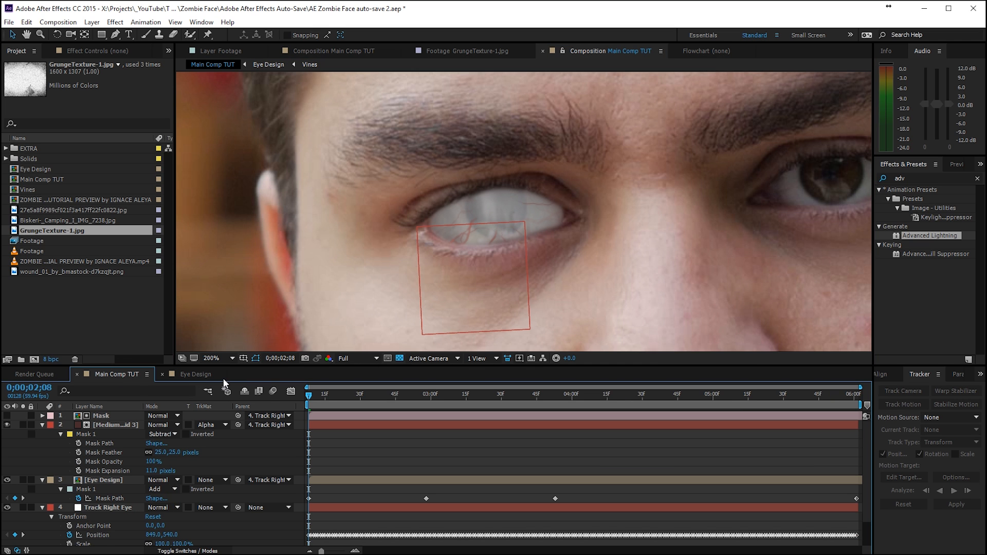
{"action": "left_click", "coordinate": [190, 373]}
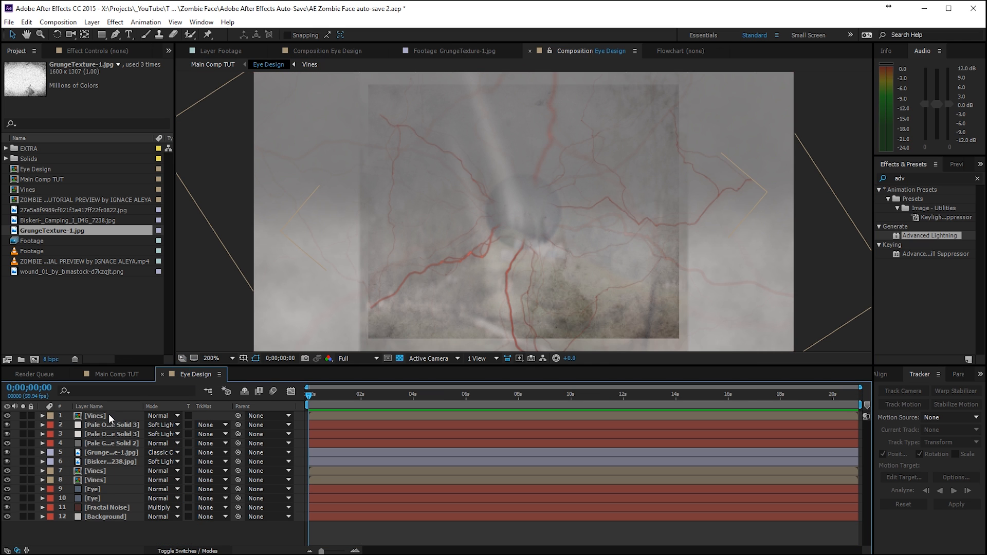
{"action": "left_click", "coordinate": [109, 414]}
{"action": "key", "text": "f"}
{"action": "left_click_drag", "start_coordinate": [161, 434], "coordinate": [216, 434]}
- Set the top Vines layer's mask expansion to 56 pixels and compare the eye in the main composition
{"action": "key", "text": "m"}
{"action": "key", "text": "m"}
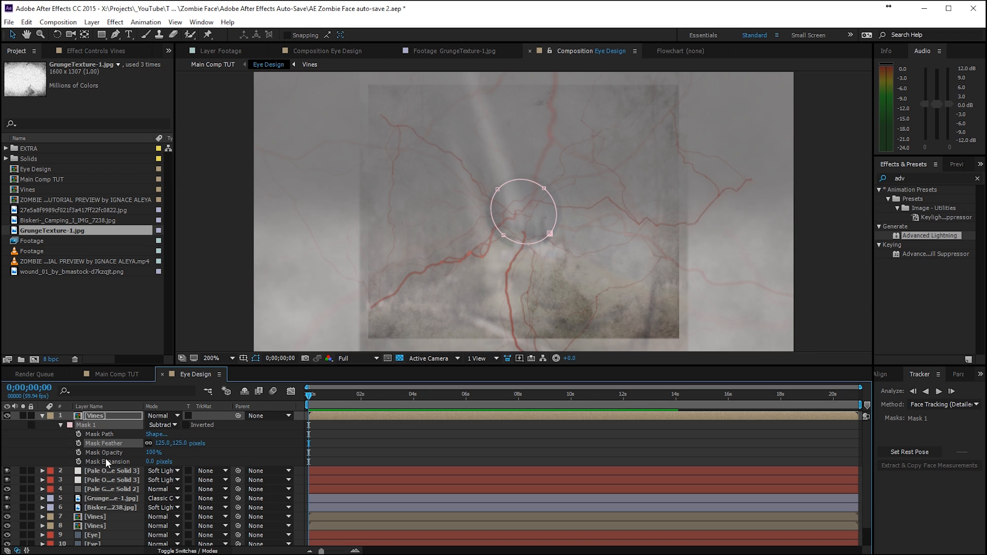
{"action": "left_click_drag", "start_coordinate": [149, 463], "coordinate": [182, 463]}
{"action": "left_click", "coordinate": [117, 374]}
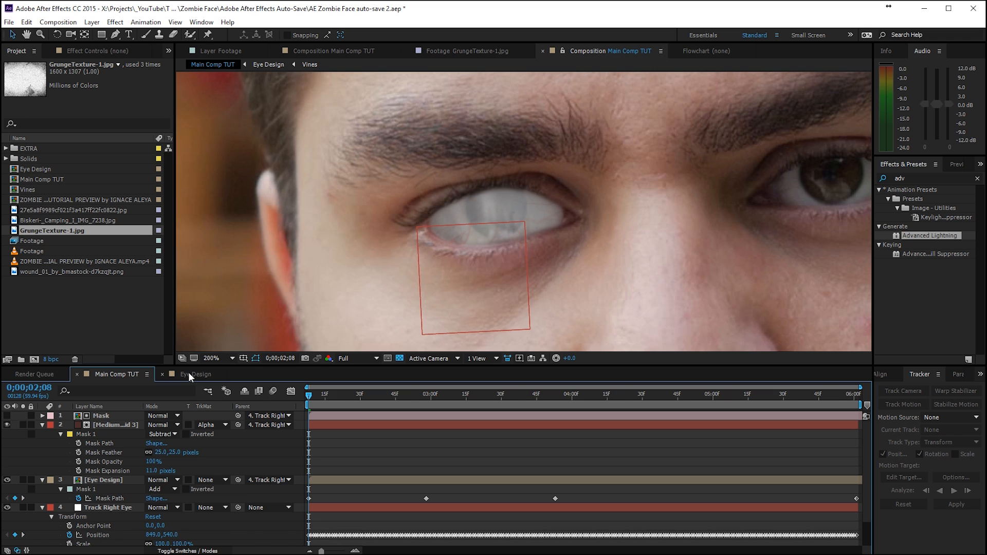
{"action": "left_click", "coordinate": [189, 374]}
{"action": "left_click", "coordinate": [113, 372]}
{"action": "left_click", "coordinate": [183, 372]}
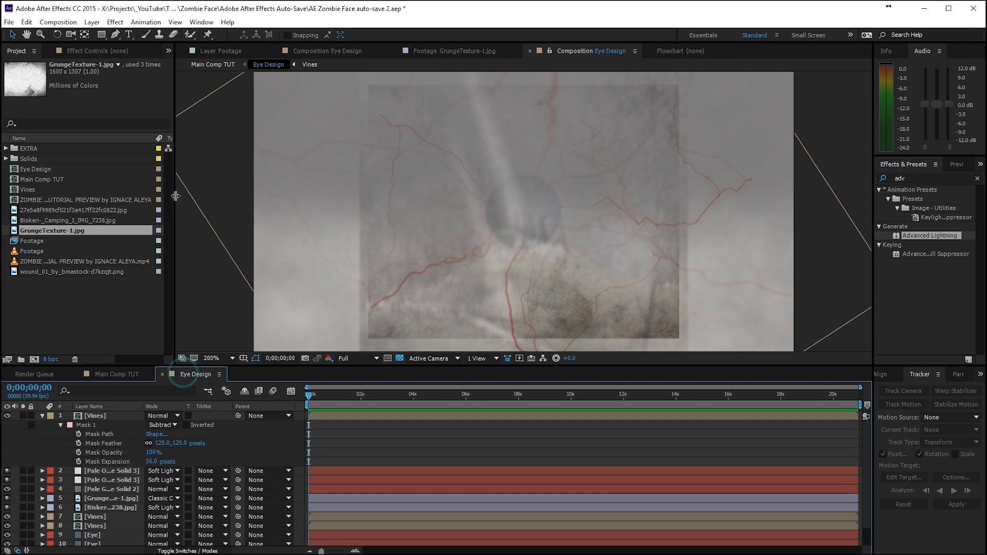
- Add an adjustment layer at the top of Eye Design and name it Colorcorrection
{"action": "left_click", "coordinate": [109, 23]}
{"action": "mouse_move", "coordinate": [145, 22]}
{"action": "right_click", "coordinate": [347, 431]}
{"action": "mouse_move", "coordinate": [374, 434]}
{"action": "left_click", "coordinate": [262, 520]}
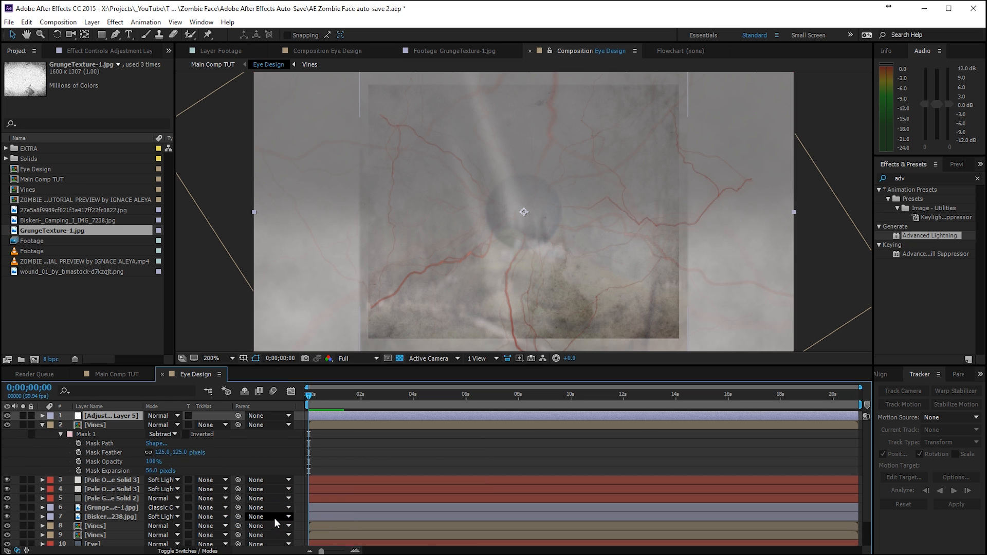
{"action": "key", "text": "Return"}
{"action": "type", "text": "Colorcor"}
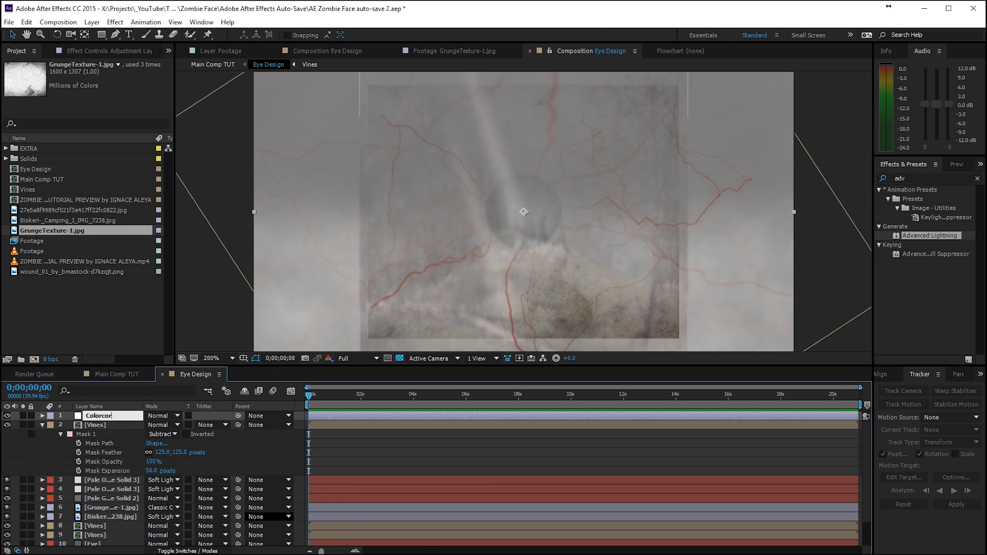
{"action": "key", "text": "Return"}
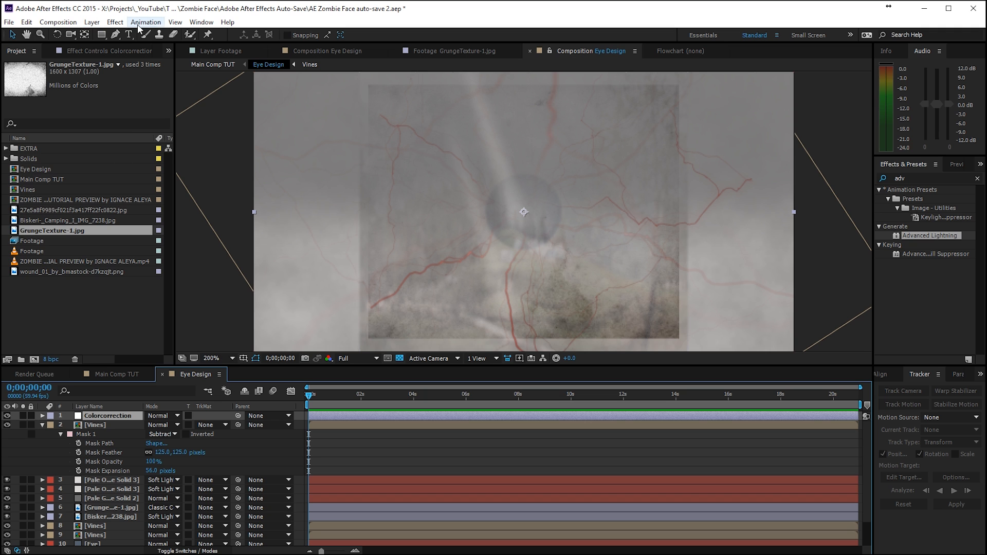
- Apply Curves to the Colorcorrection layer and shape the RGB curve into a gentle S with darker shadows
{"action": "left_click", "coordinate": [115, 22]}
{"action": "left_click", "coordinate": [58, 135]}
{"action": "left_click", "coordinate": [187, 347]}
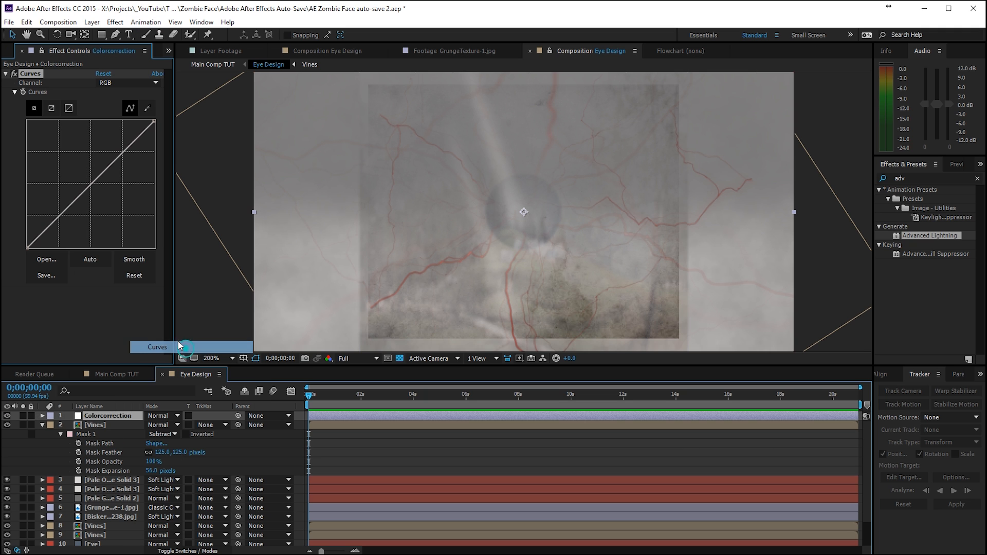
{"action": "left_click", "coordinate": [75, 197]}
{"action": "left_click_drag", "start_coordinate": [81, 213], "coordinate": [77, 214]}
{"action": "left_click_drag", "start_coordinate": [105, 184], "coordinate": [109, 178]}
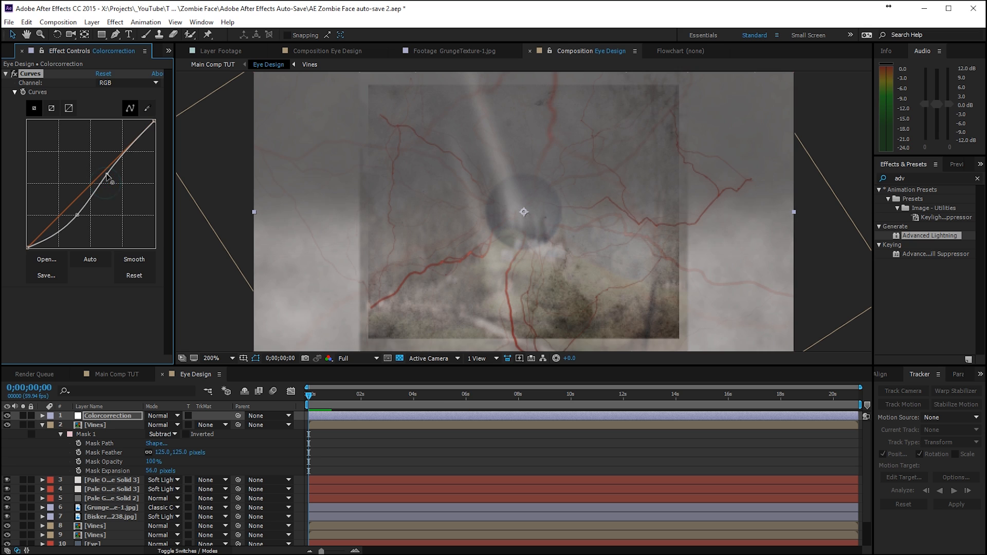
- Lower the shadow point of the Colorcorrection curve further and check the eye in the main composition
{"action": "left_click", "coordinate": [119, 374]}
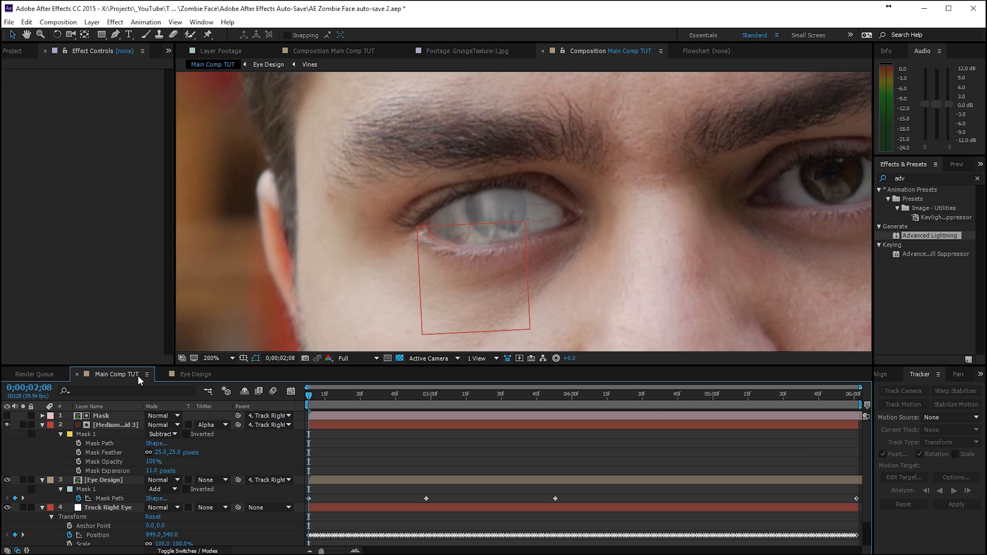
{"action": "left_click", "coordinate": [202, 374]}
{"action": "left_click_drag", "start_coordinate": [82, 217], "coordinate": [81, 222]}
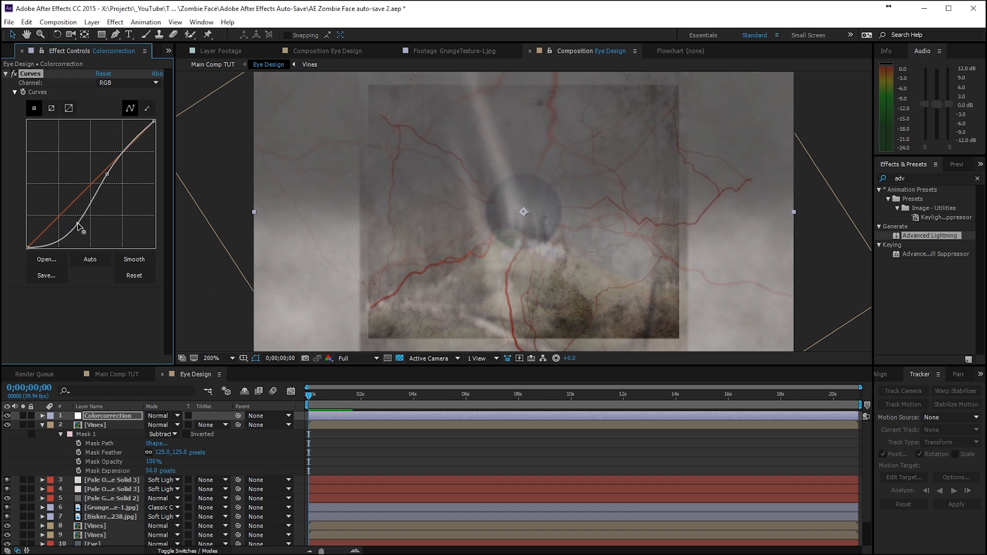
{"action": "left_click", "coordinate": [116, 375]}
{"action": "scroll", "coordinate": [477, 289], "scroll_direction": "down", "scroll_amount": 1}
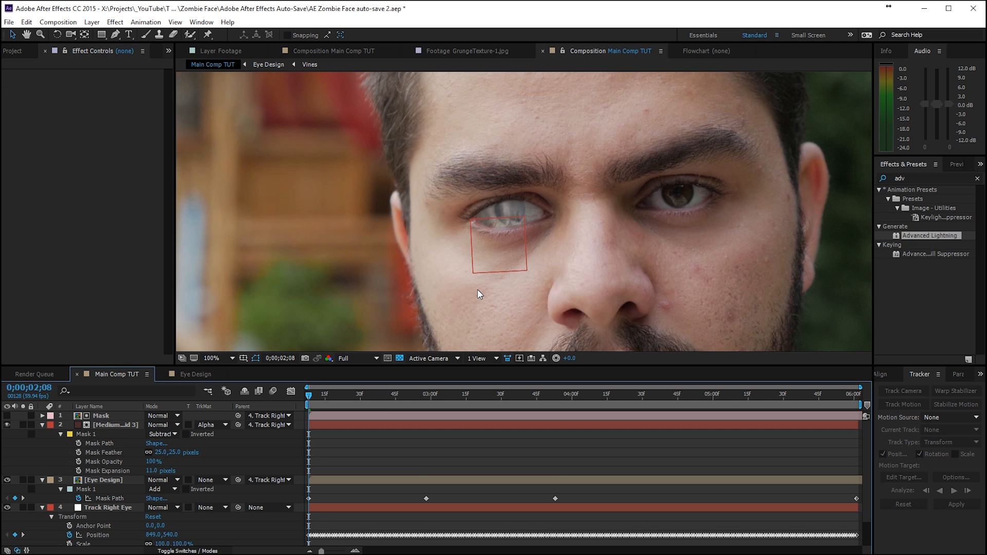
- Collapse the shading solid's properties and hide the Track Right Eye layer in the main composition
{"action": "left_click", "coordinate": [467, 450]}
{"action": "key", "text": "period"}
{"action": "left_click", "coordinate": [42, 425]}
{"action": "left_click", "coordinate": [7, 461]}
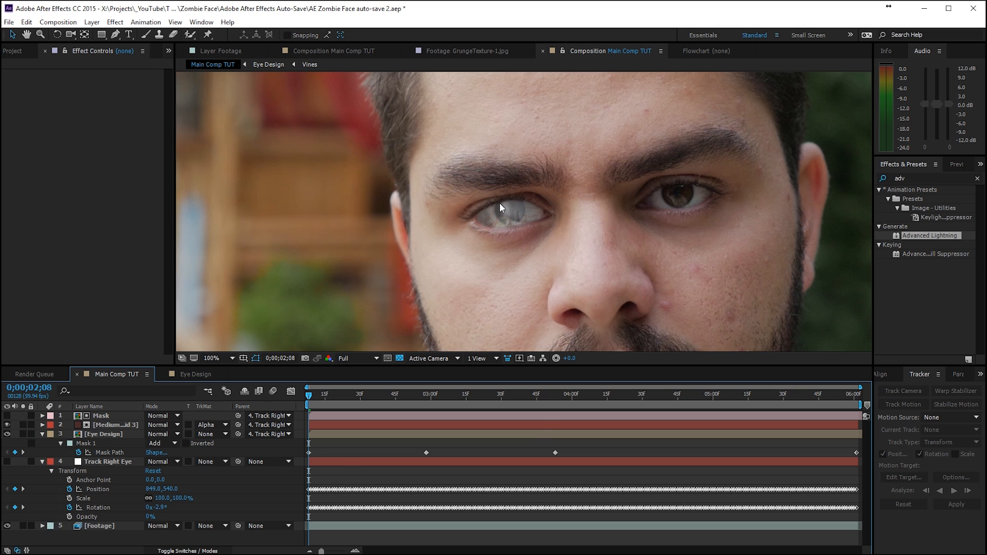
- Duplicate the Mask layer together with the Medium Gray-Red shading solid, and label the copied pair Brown
{"action": "left_click", "coordinate": [103, 425]}
{"action": "left_click", "coordinate": [99, 417], "text": "shift"}
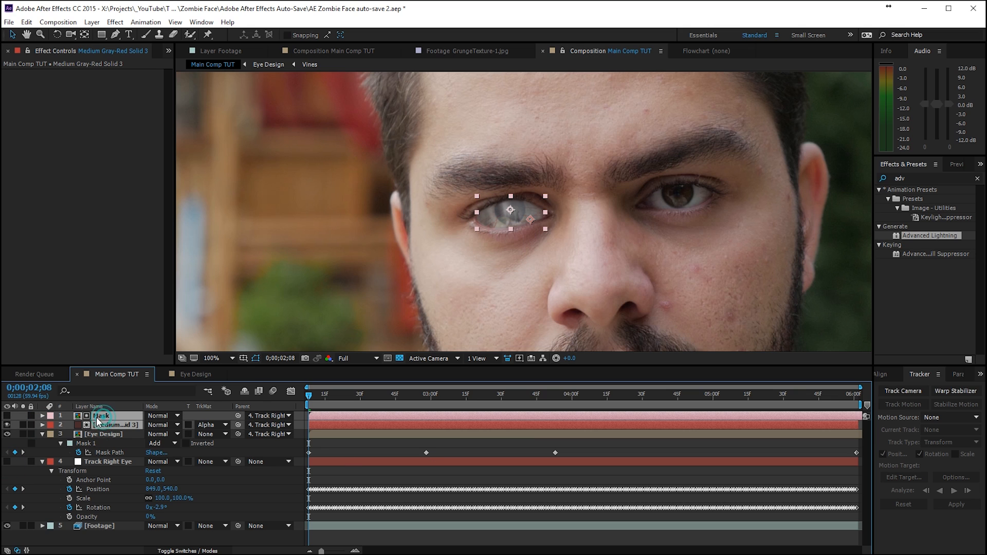
{"action": "key", "text": "ctrl+d"}
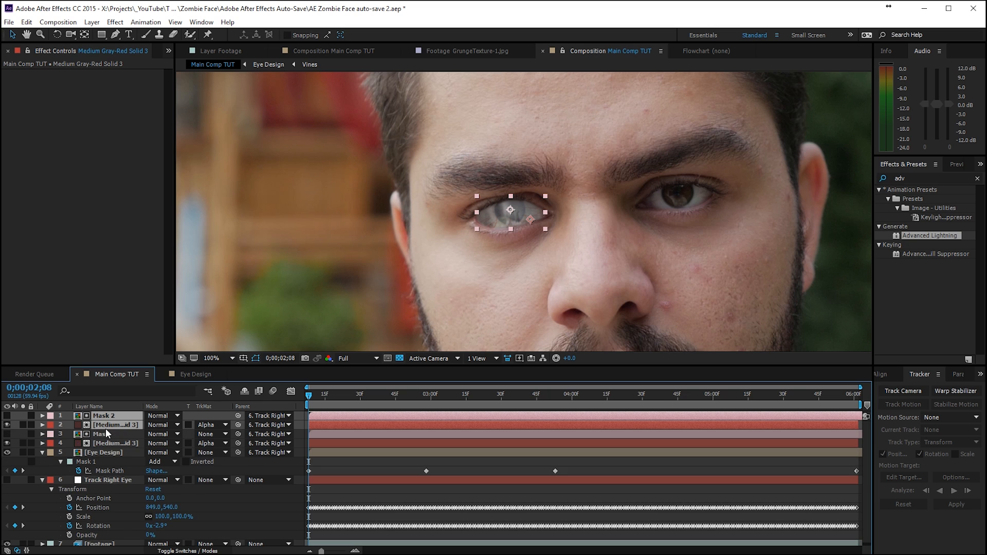
{"action": "left_click", "coordinate": [51, 425]}
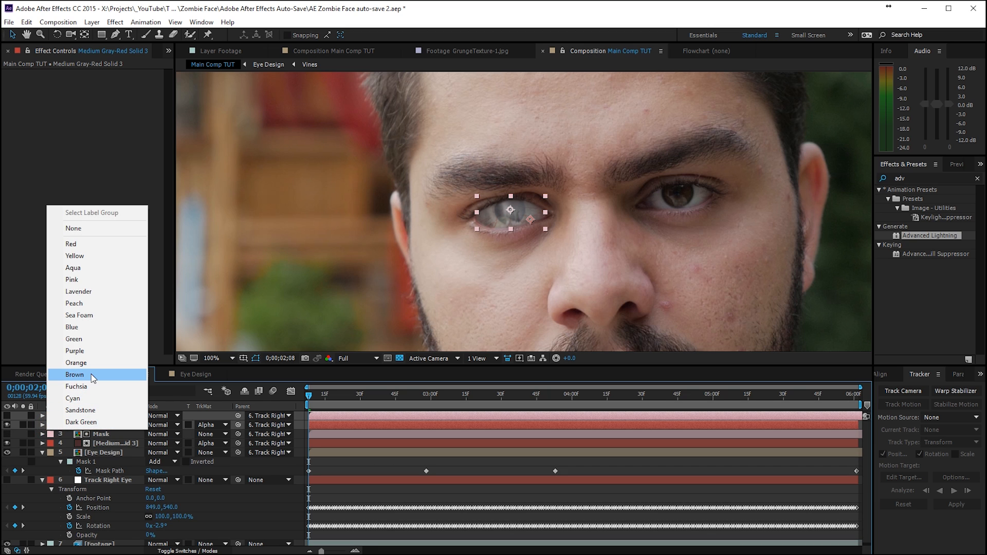
{"action": "left_click", "coordinate": [74, 374]}
- Label the original Mask layer and its shading solid Pink
{"action": "left_click", "coordinate": [99, 438]}
{"action": "left_click", "coordinate": [99, 443], "text": "ctrl"}
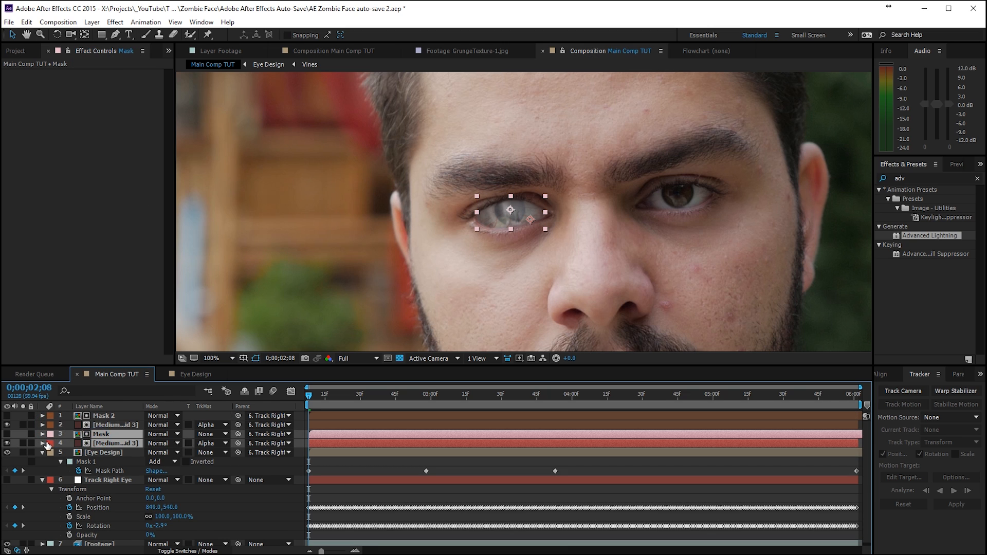
{"action": "left_click", "coordinate": [51, 443]}
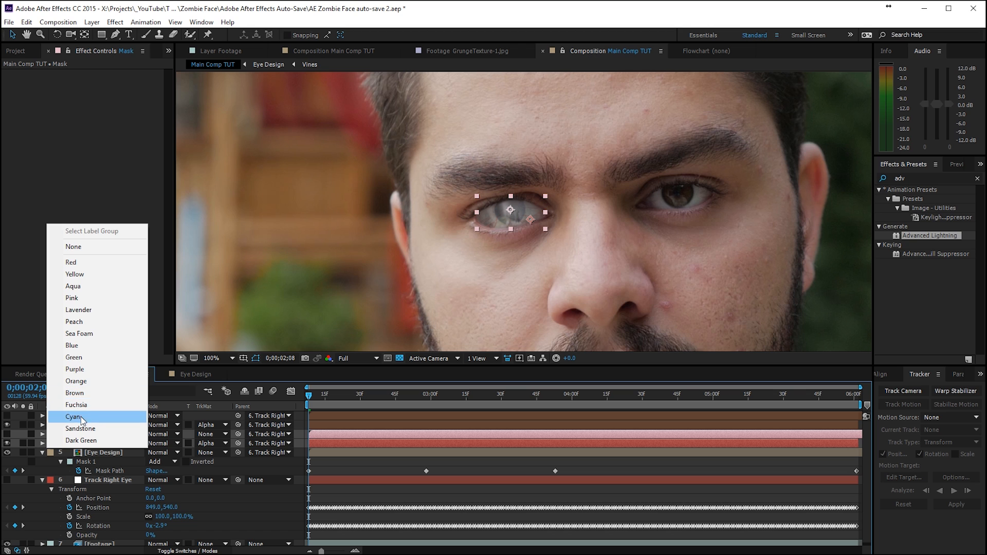
{"action": "left_click", "coordinate": [92, 298]}
{"action": "left_click", "coordinate": [326, 459]}
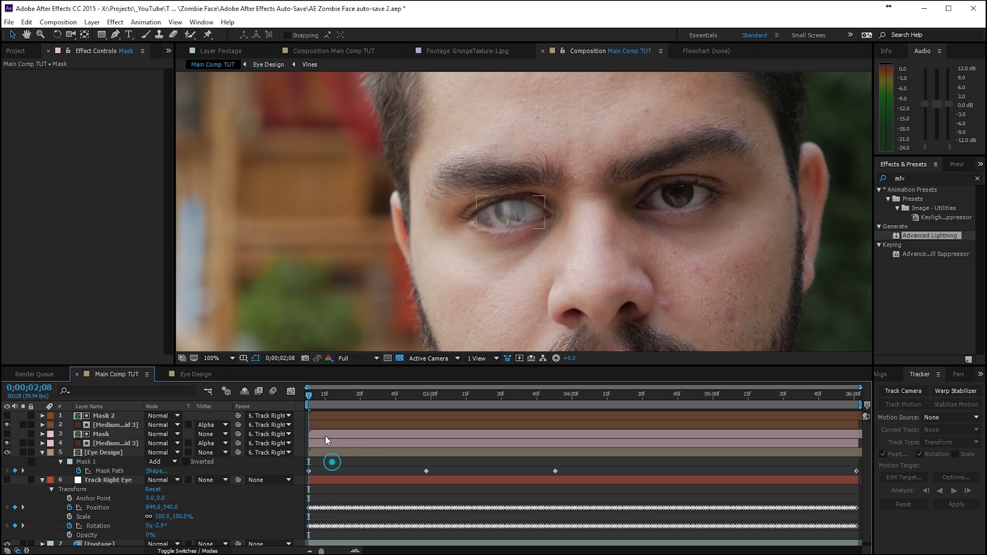
- Reshape the duplicated shading solid's mask by lowering its upper edge and extending its lower edge past the lower eyelid
{"action": "left_click", "coordinate": [112, 426]}
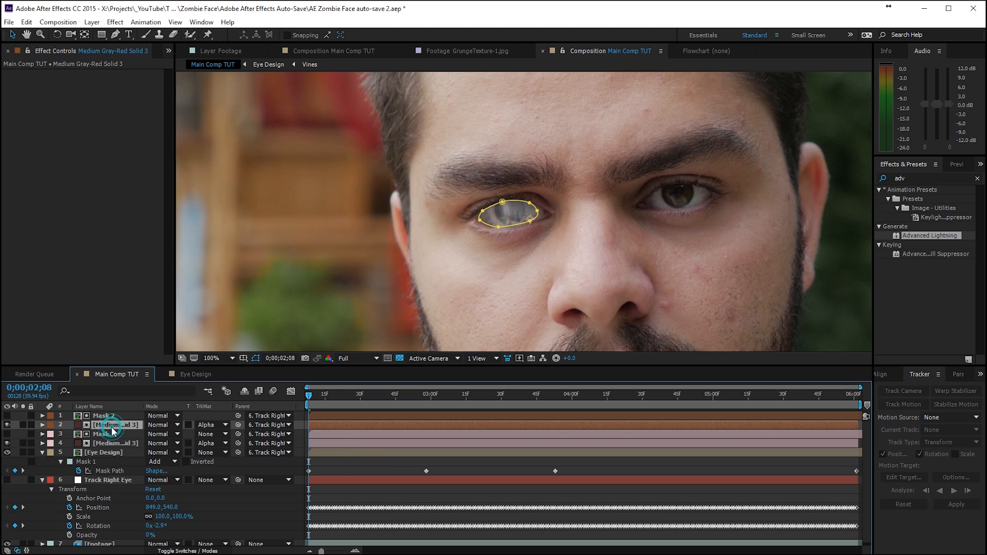
{"action": "key", "text": "period"}
{"action": "key", "text": "period"}
{"action": "left_click", "coordinate": [436, 173]}
{"action": "left_click_drag", "start_coordinate": [437, 172], "coordinate": [438, 194]}
{"action": "left_click_drag", "start_coordinate": [359, 208], "coordinate": [363, 222]}
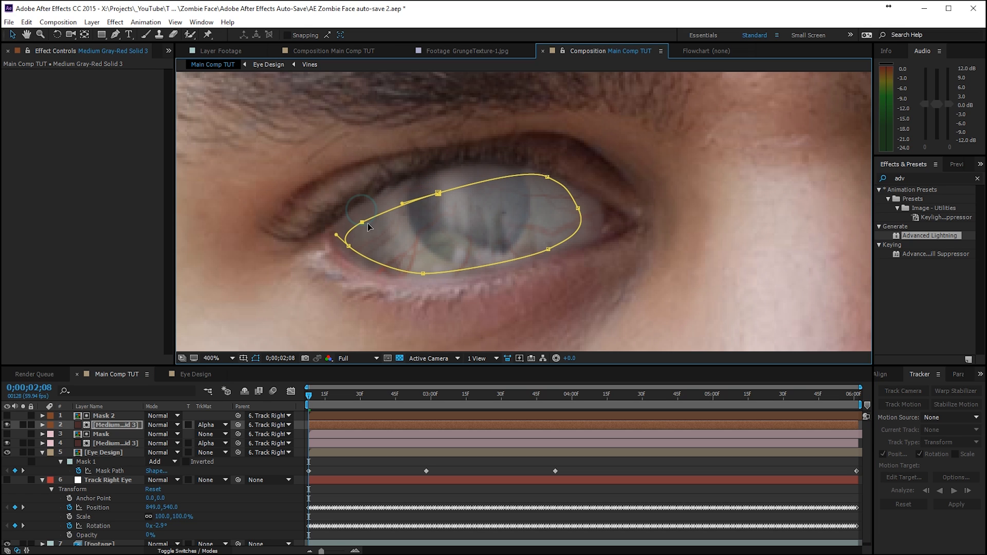
{"action": "left_click_drag", "start_coordinate": [547, 177], "coordinate": [586, 216]}
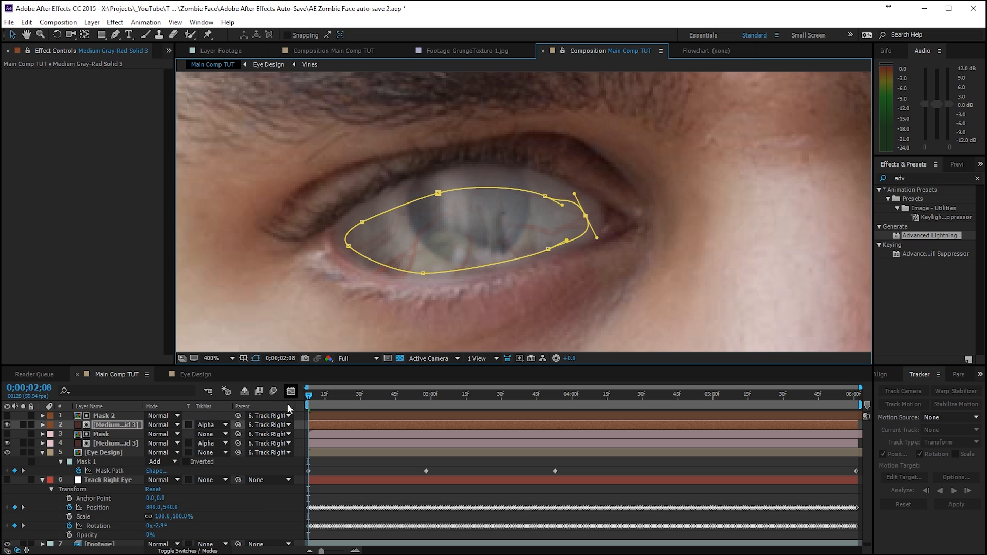
{"action": "left_click_drag", "start_coordinate": [423, 274], "coordinate": [421, 299]}
{"action": "left_click_drag", "start_coordinate": [547, 252], "coordinate": [558, 262]}
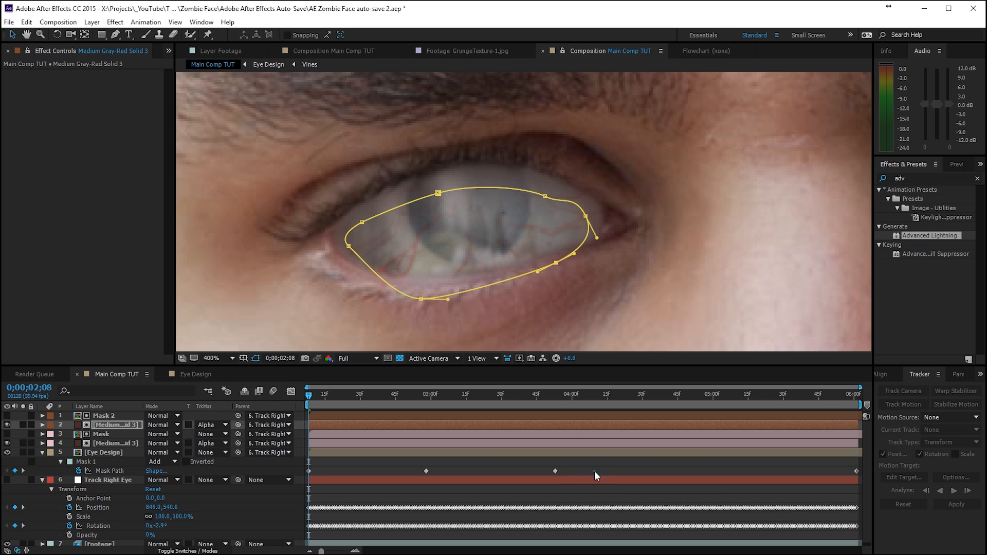
{"action": "key", "text": "F2"}
{"action": "key", "text": "slash"}
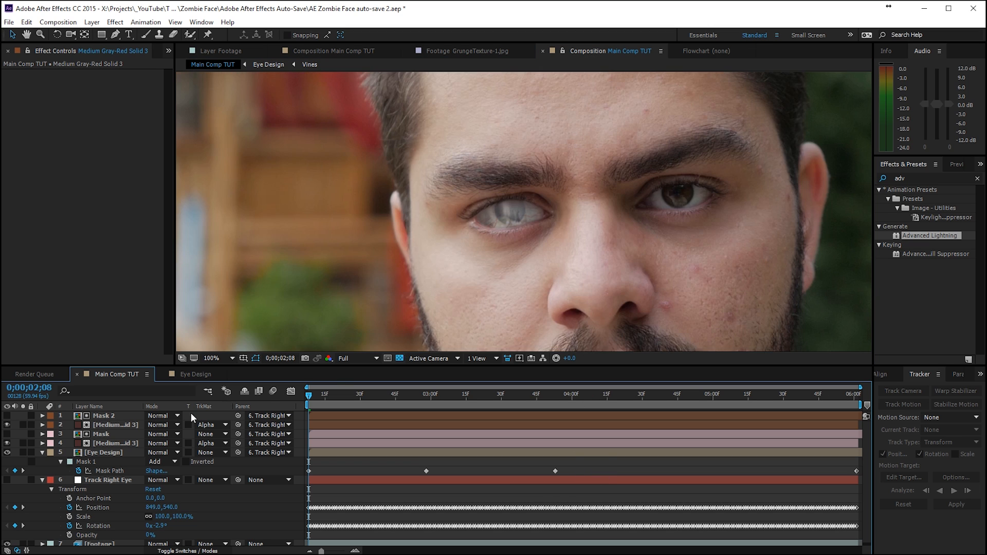
- Set the mask feather of the duplicated shading solid to 22 pixels
{"action": "left_click", "coordinate": [116, 425]}
{"action": "key", "text": "f"}
{"action": "left_click", "coordinate": [158, 443]}
{"action": "type", "text": "22"}
{"action": "key", "text": "Return"}
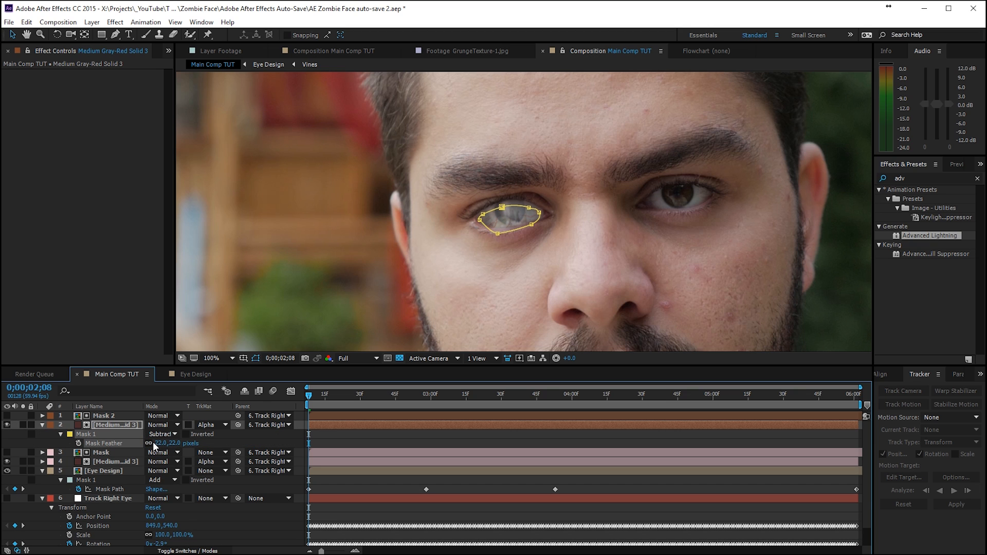
- Set the duplicated shading solid's mask expansion to 5 pixels, after trying 2 pixels
{"action": "key", "text": "m"}
{"action": "key", "text": "m"}
{"action": "left_click_drag", "start_coordinate": [151, 473], "coordinate": [207, 471]}
{"action": "left_click", "coordinate": [375, 452]}
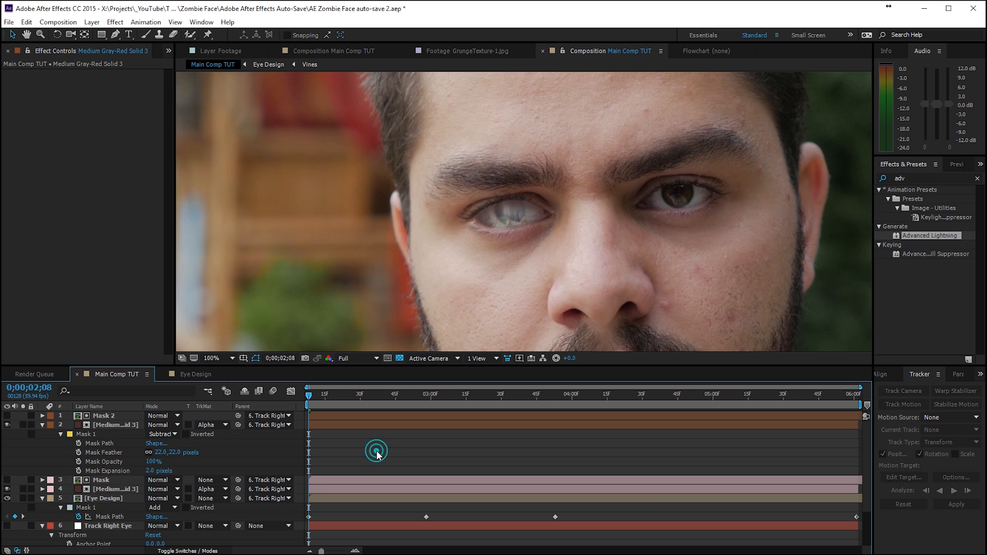
{"action": "key", "text": "period"}
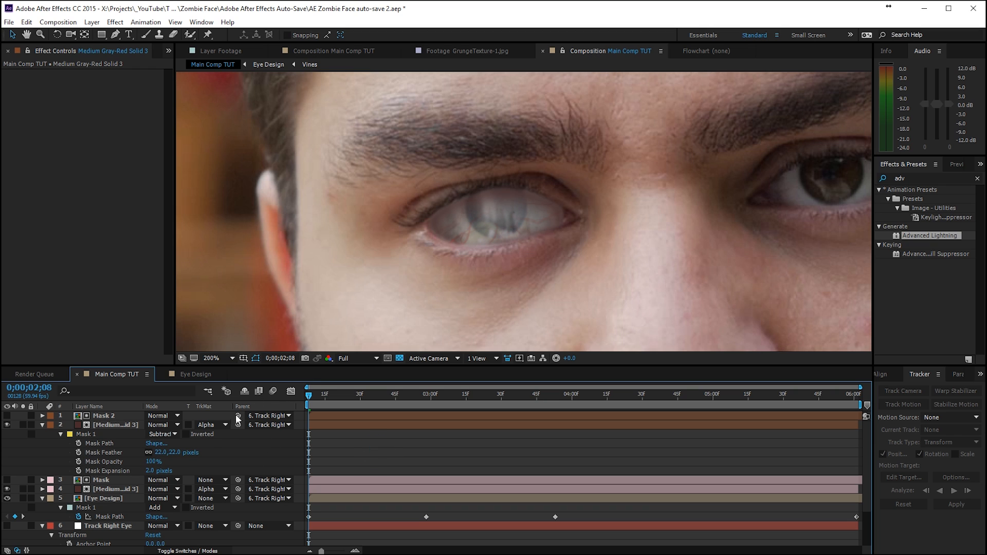
{"action": "left_click_drag", "start_coordinate": [154, 471], "coordinate": [160, 471]}
- Recolor the duplicated shading solid as a new solid with a dark tone sampled from the other eye's upper lashes
{"action": "left_click", "coordinate": [103, 425]}
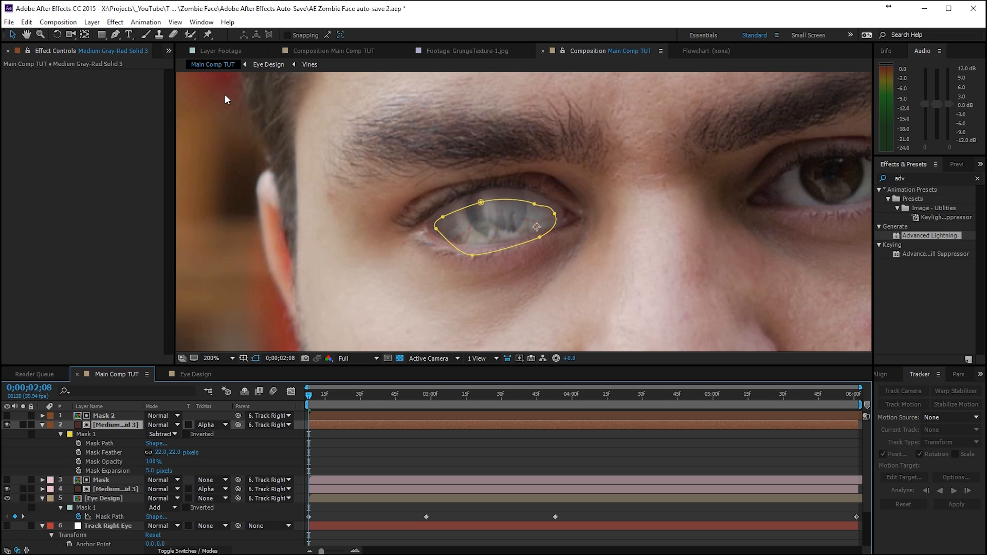
{"action": "left_click", "coordinate": [146, 22]}
{"action": "left_click", "coordinate": [85, 45]}
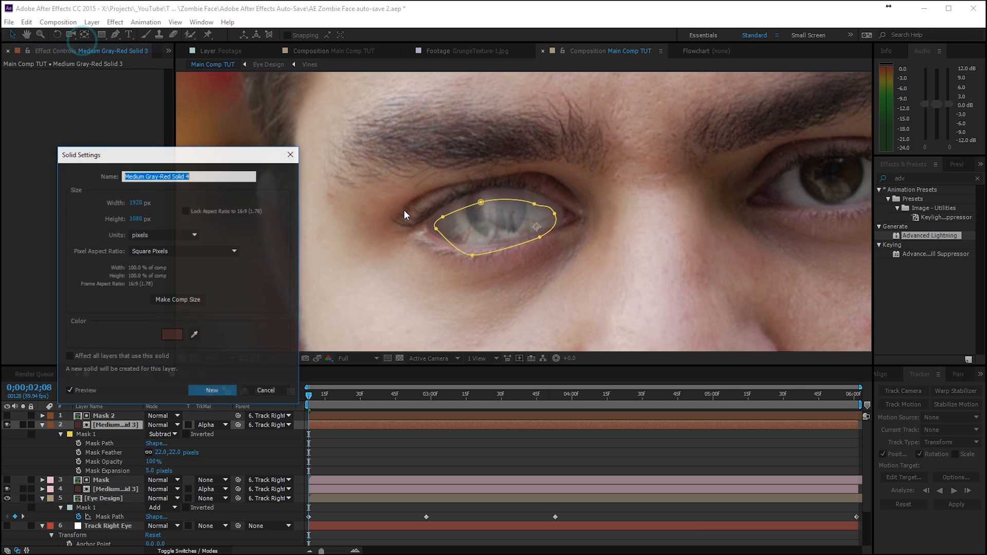
{"action": "left_click", "coordinate": [195, 335]}
{"action": "left_click", "coordinate": [808, 163]}
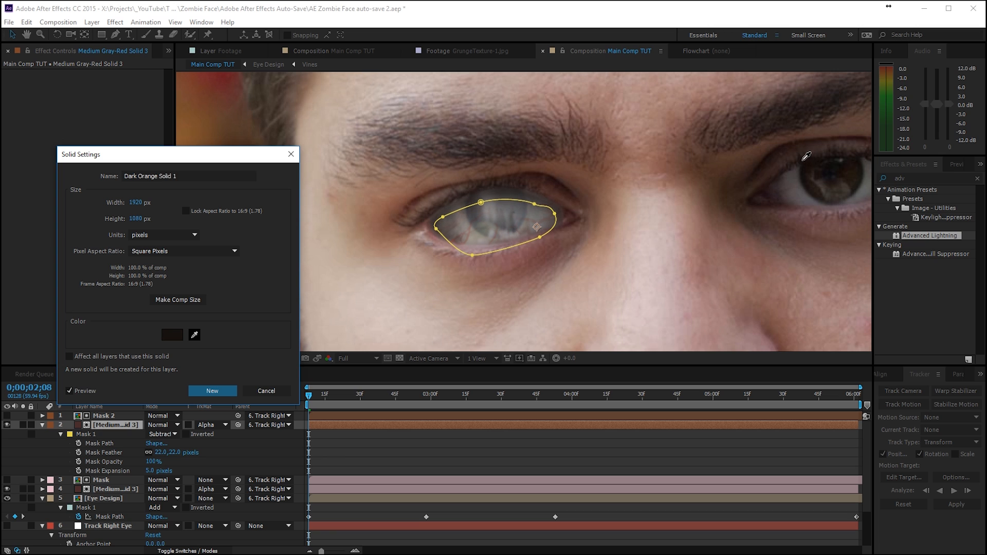
{"action": "left_click", "coordinate": [208, 392]}
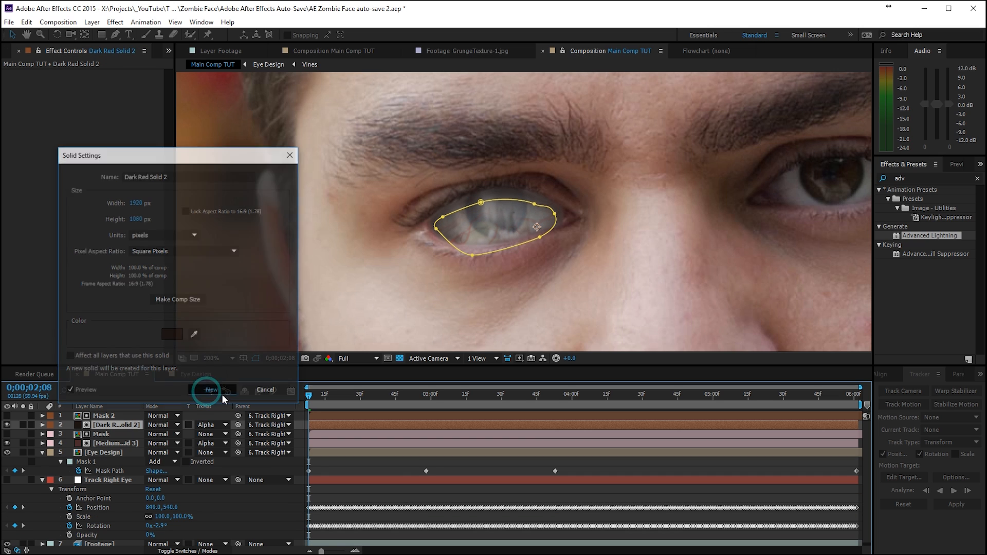
{"action": "left_click", "coordinate": [379, 467]}
- Reduce the dark shading solid's mask feather to 10 pixels
{"action": "left_click", "coordinate": [101, 425]}
{"action": "key", "text": "t"}
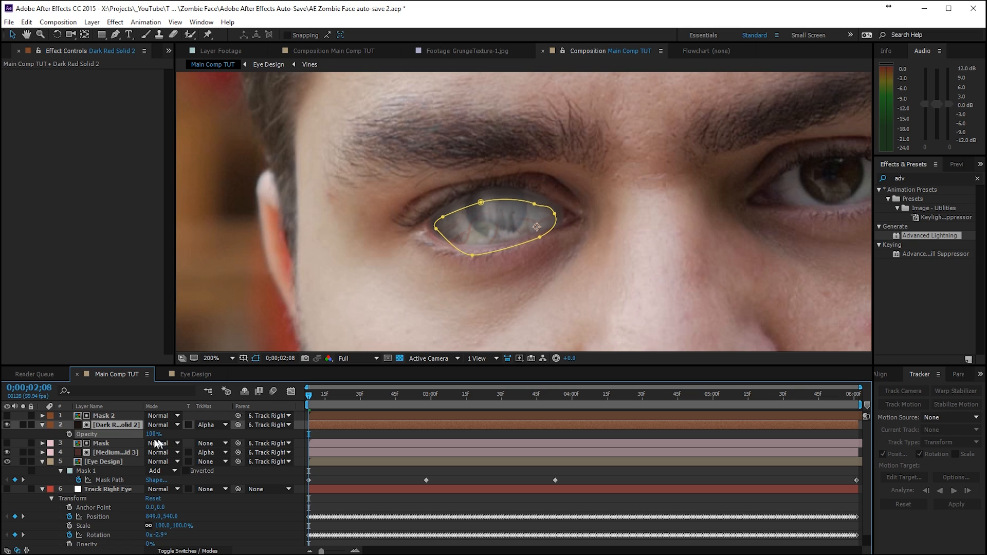
{"action": "key", "text": "f"}
{"action": "left_click_drag", "start_coordinate": [156, 443], "coordinate": [180, 445]}
{"action": "left_click", "coordinate": [326, 439]}
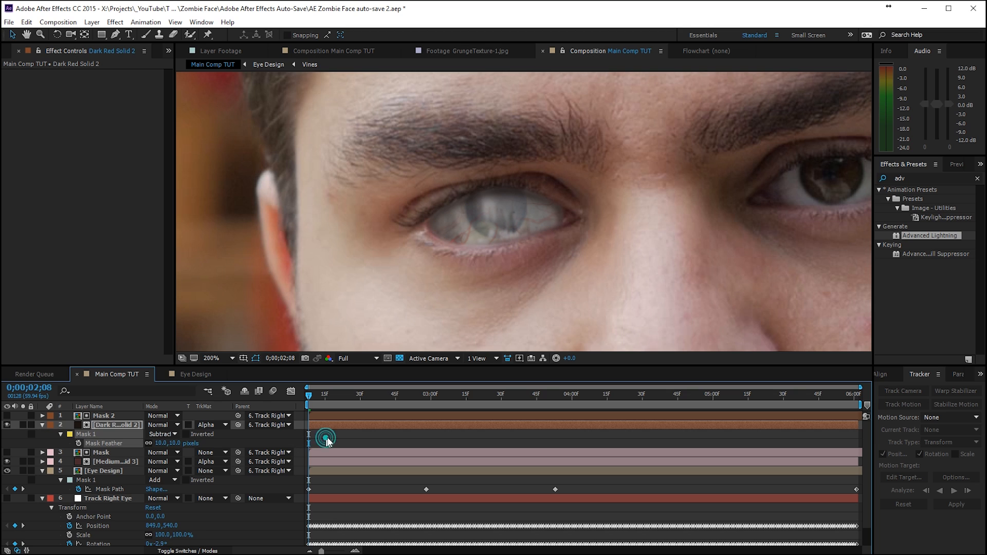
- Set the mask expansion of the Mask 2 matte layer to 2 pixels
{"action": "left_click", "coordinate": [120, 424]}
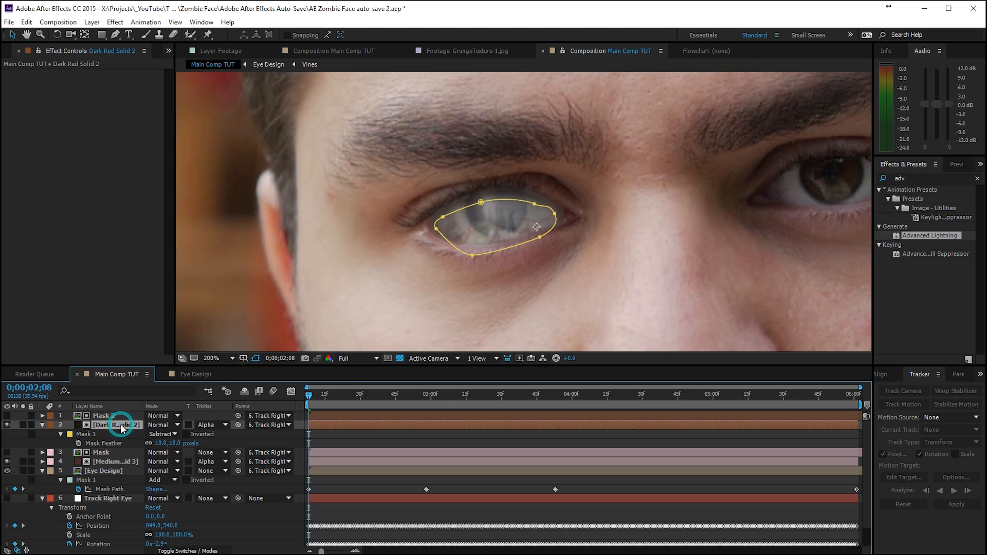
{"action": "left_click", "coordinate": [116, 416]}
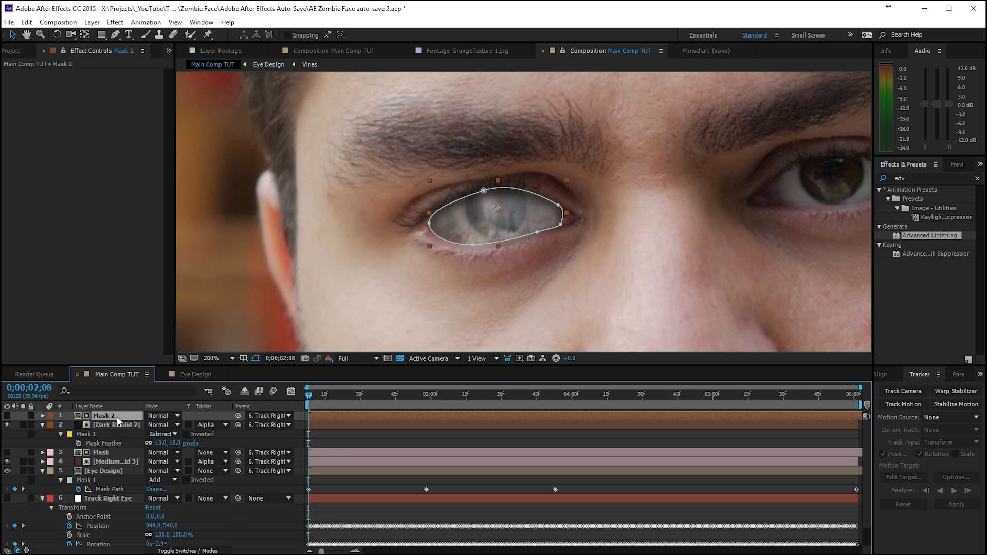
{"action": "key", "text": "m"}
{"action": "key", "text": "m"}
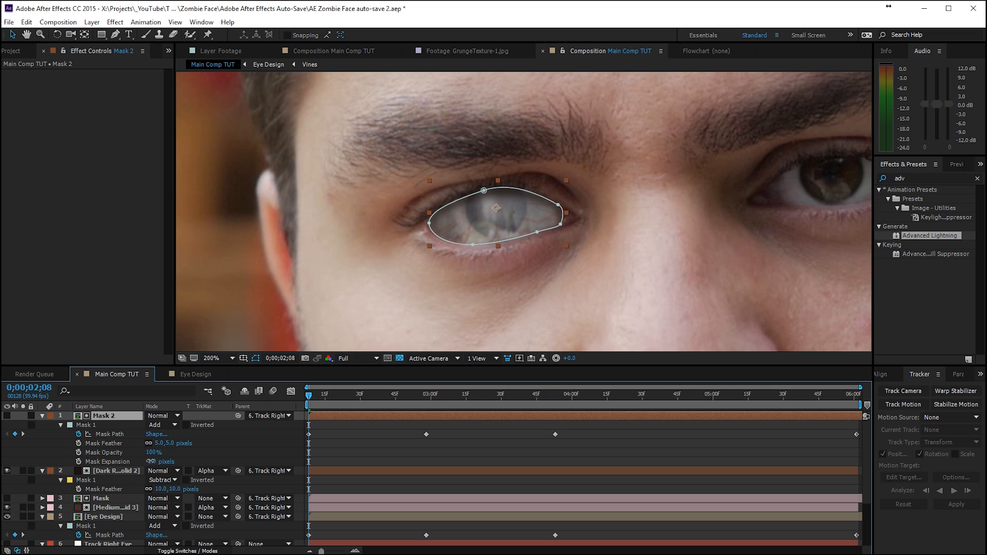
{"action": "left_click_drag", "start_coordinate": [151, 462], "coordinate": [151, 461]}
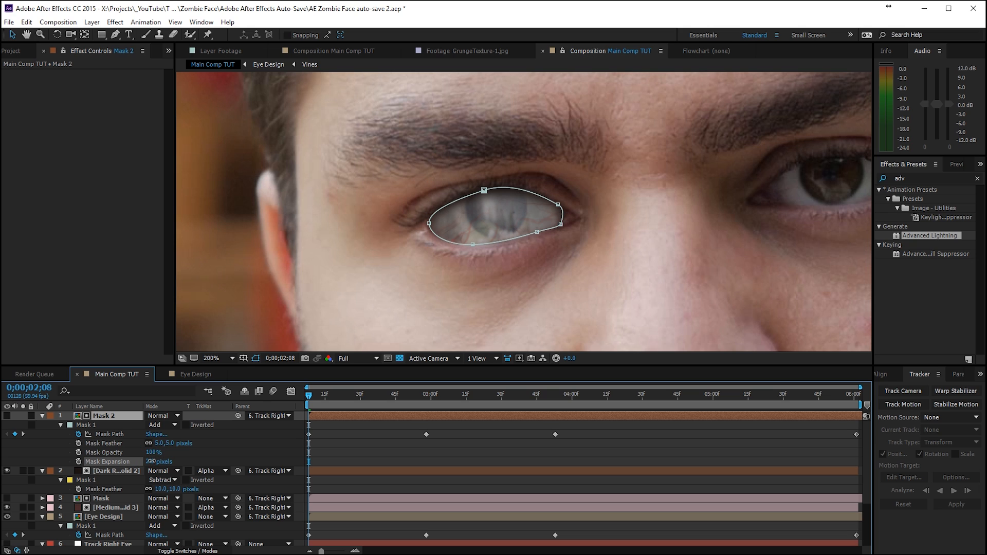
{"action": "left_click", "coordinate": [362, 445]}
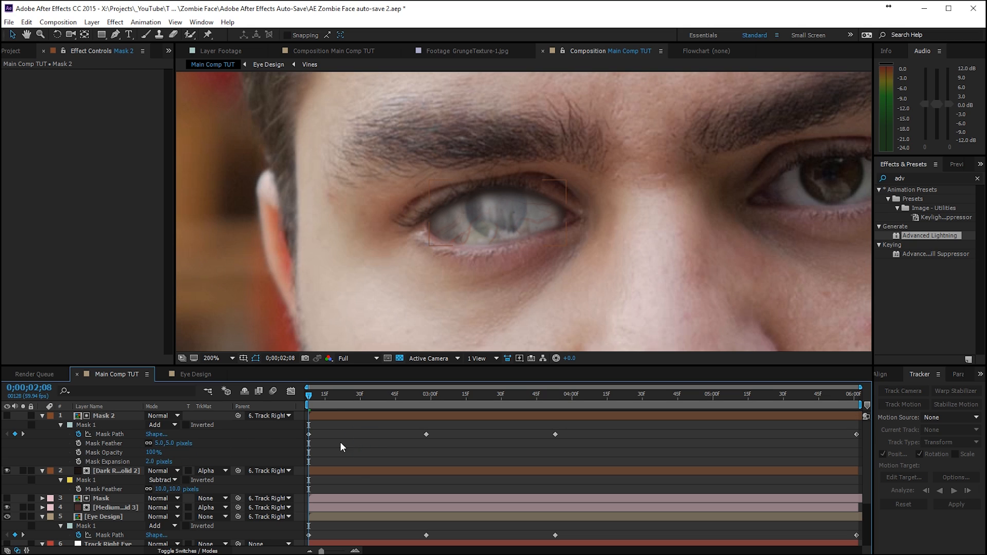
{"action": "left_click", "coordinate": [46, 418]}
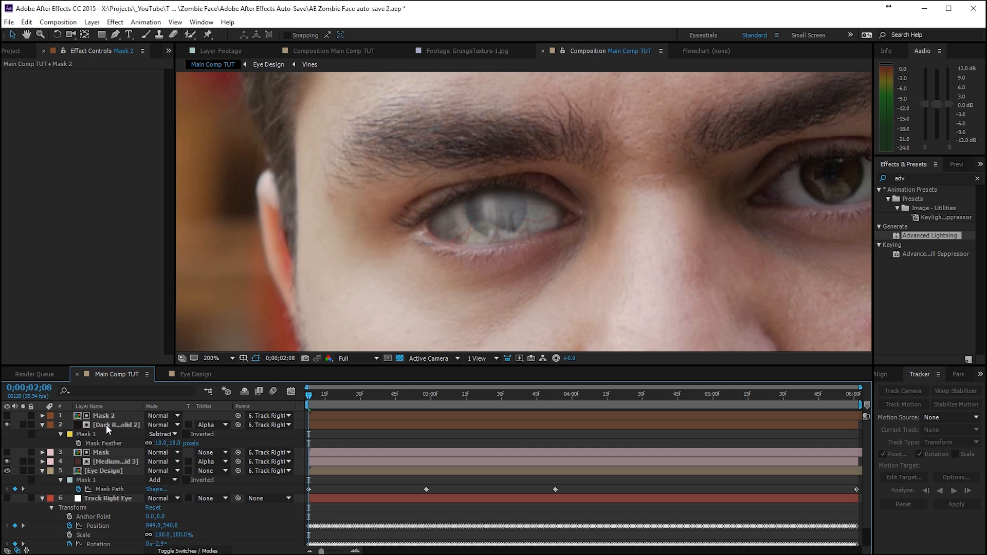
- Reduce the dark shading solid's opacity to 42%
{"action": "left_click", "coordinate": [106, 424]}
{"action": "key", "text": "t"}
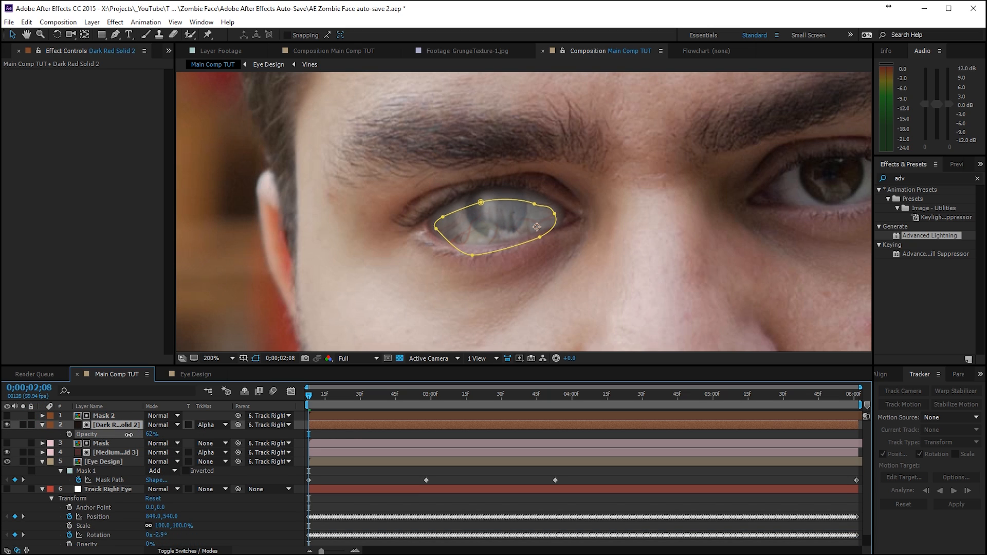
{"action": "left_click", "coordinate": [347, 435]}
{"action": "left_click_drag", "start_coordinate": [149, 433], "coordinate": [129, 434]}
{"action": "left_click", "coordinate": [390, 434]}
- Play back the main composition with the whole frame in view, and again close up on the replacement eye
{"action": "scroll", "coordinate": [524, 269], "scroll_direction": "down", "scroll_amount": 1}
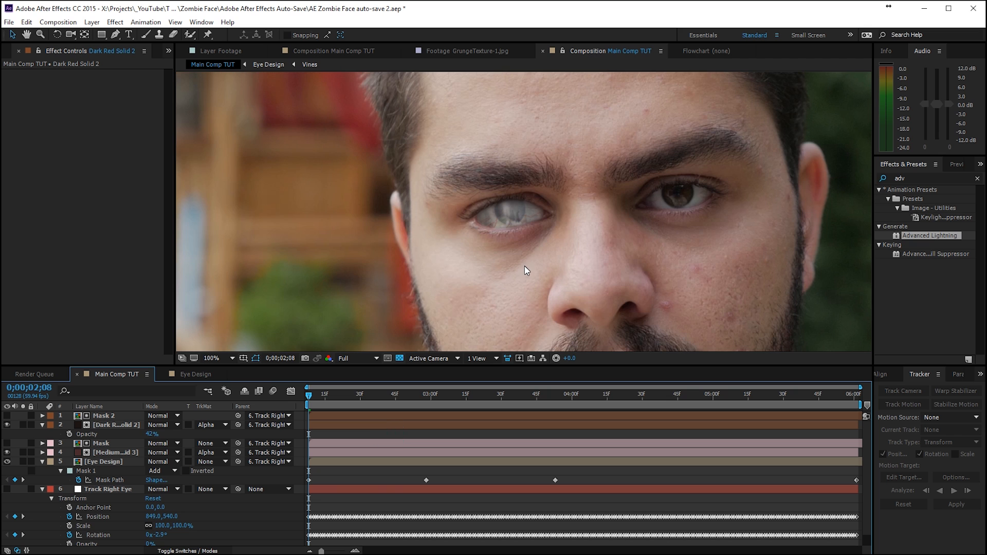
{"action": "left_click", "coordinate": [233, 358]}
{"action": "left_click", "coordinate": [218, 370]}
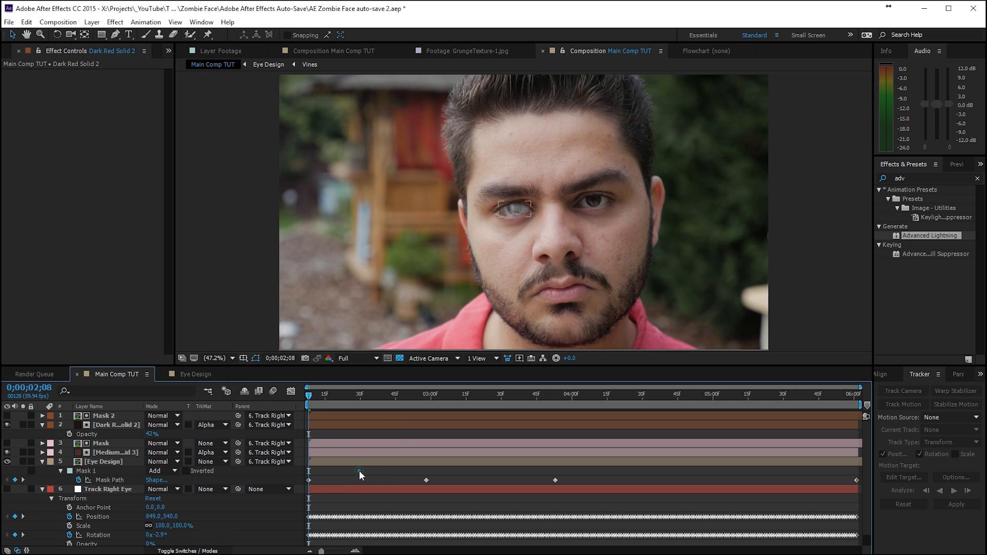
{"action": "key", "text": "space"}
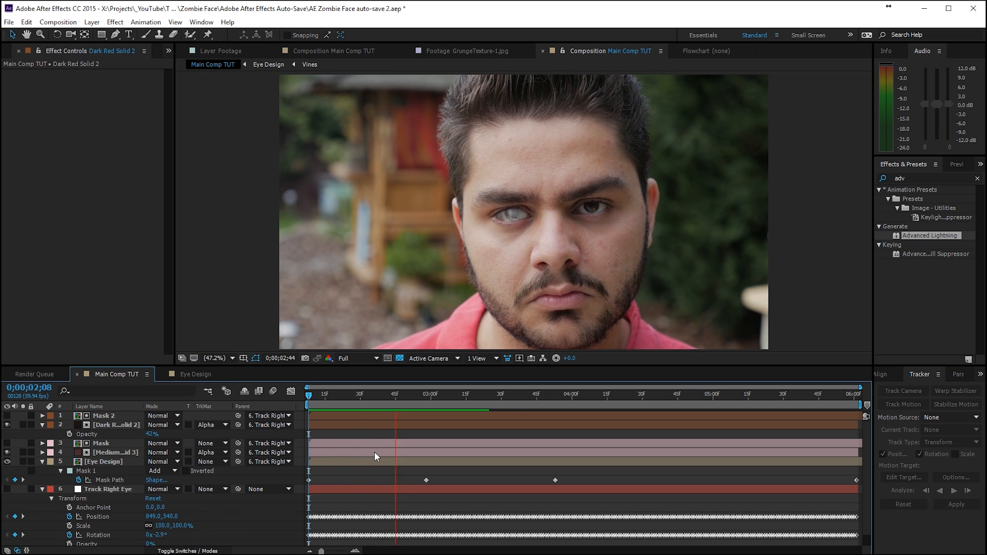
{"action": "left_click", "coordinate": [416, 393]}
{"action": "scroll", "coordinate": [459, 242], "scroll_direction": "up", "scroll_amount": 4}
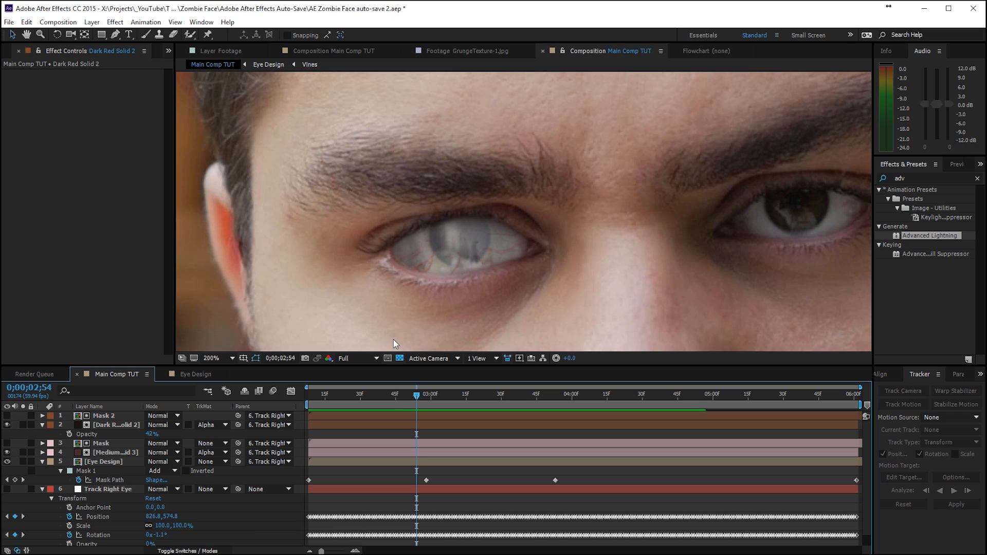
{"action": "left_click", "coordinate": [394, 397]}
{"action": "key", "text": "space"}
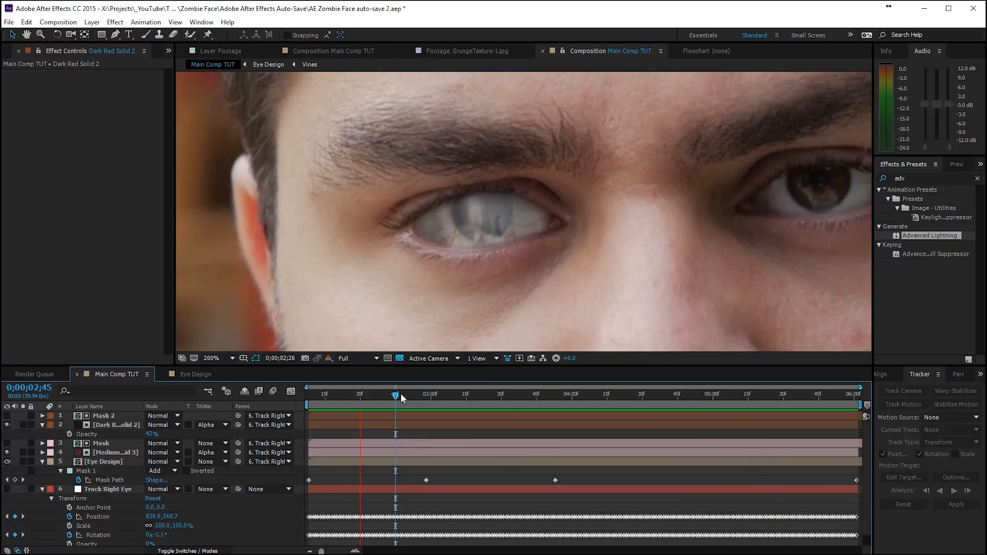
- Lower the opacity of the two Eye layers in the Eye Design composition to 24% and 9%, and return to Main Comp TUT
{"action": "left_click", "coordinate": [194, 374]}
{"action": "left_click", "coordinate": [110, 514]}
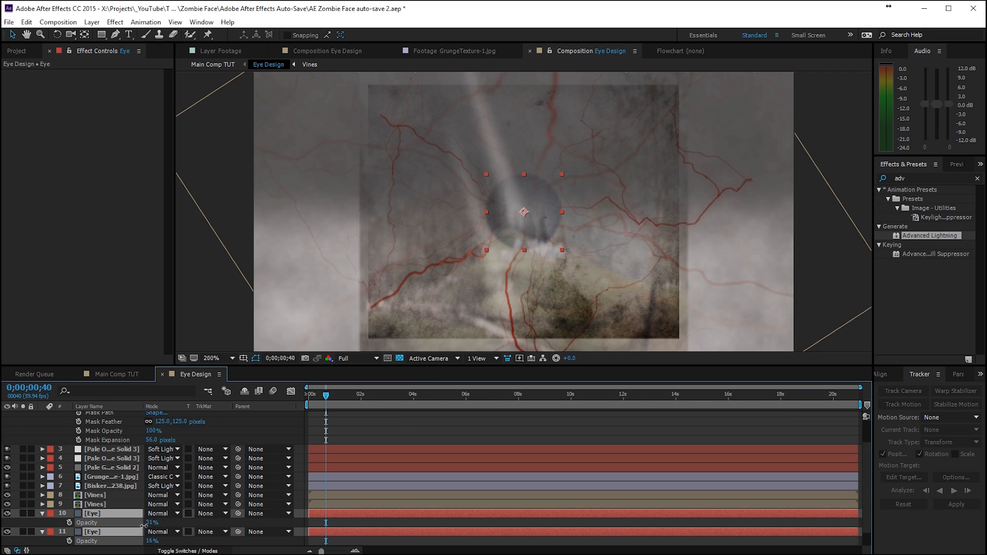
{"action": "left_click", "coordinate": [127, 374]}
{"action": "left_click", "coordinate": [196, 374]}
{"action": "left_click", "coordinate": [124, 374]}
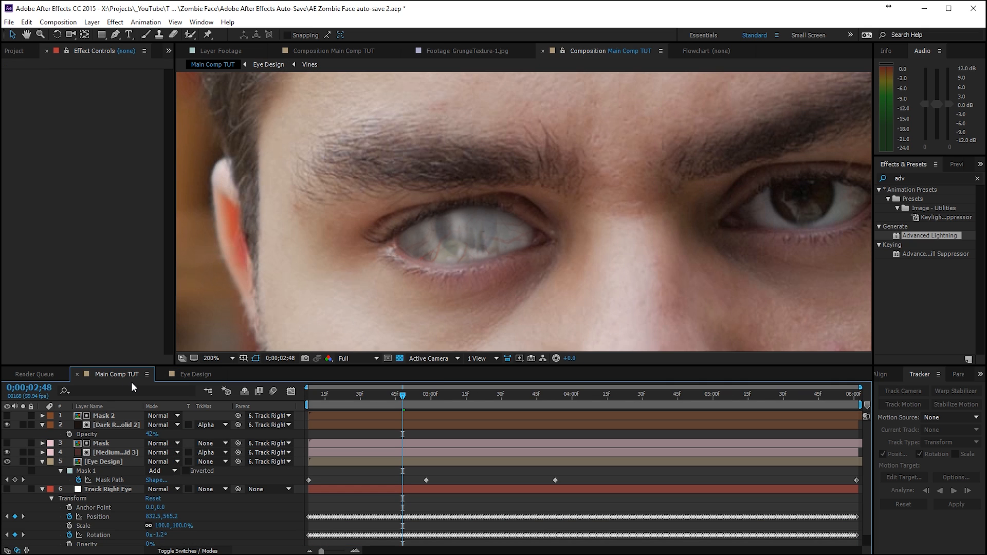
- Create a 1920 x 1080 px solid in the main composition, sampling its color from the existing medium gray-red shading solid's swatch
{"action": "left_click", "coordinate": [345, 471]}
{"action": "left_click", "coordinate": [92, 22]}
{"action": "left_click", "coordinate": [90, 32]}
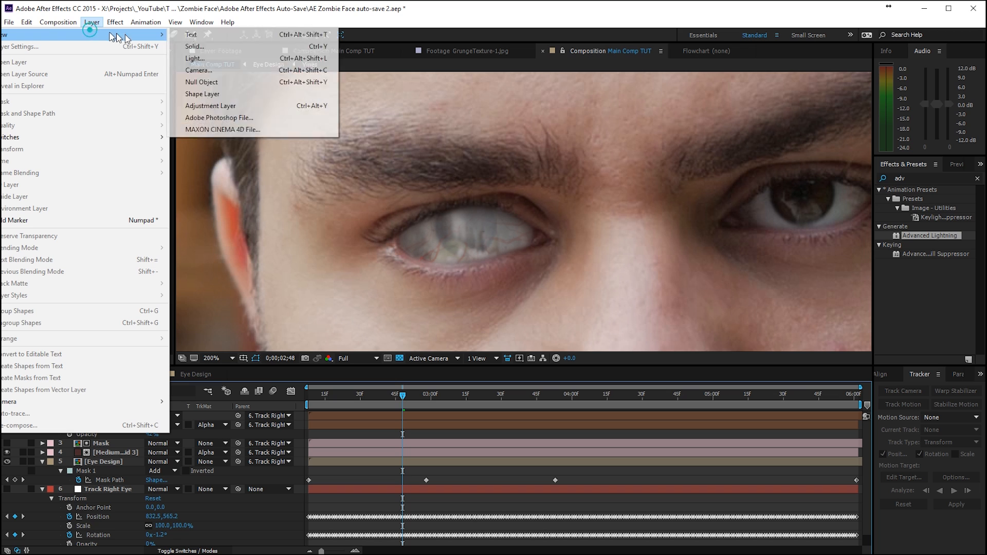
{"action": "left_click", "coordinate": [204, 48]}
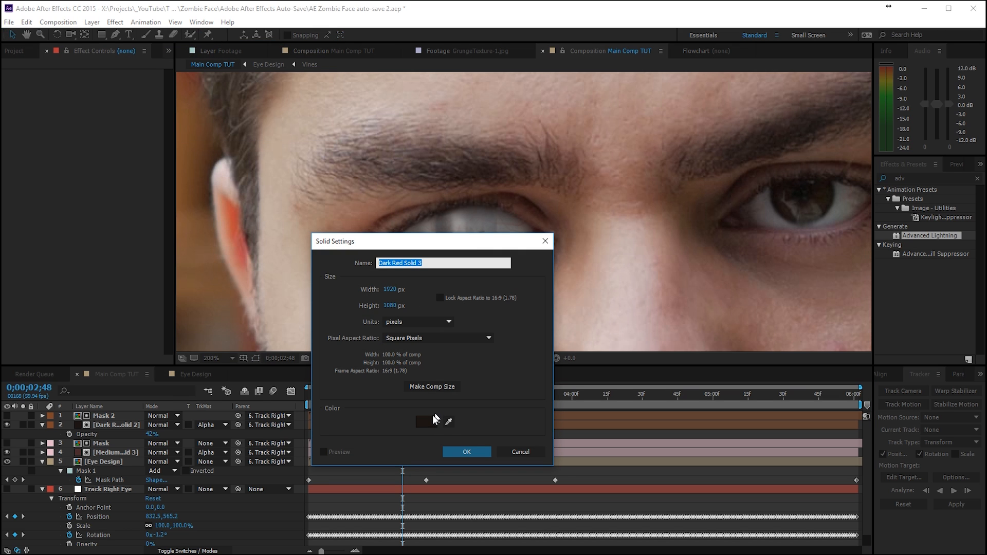
{"action": "left_click", "coordinate": [445, 424]}
{"action": "left_click", "coordinate": [445, 421]}
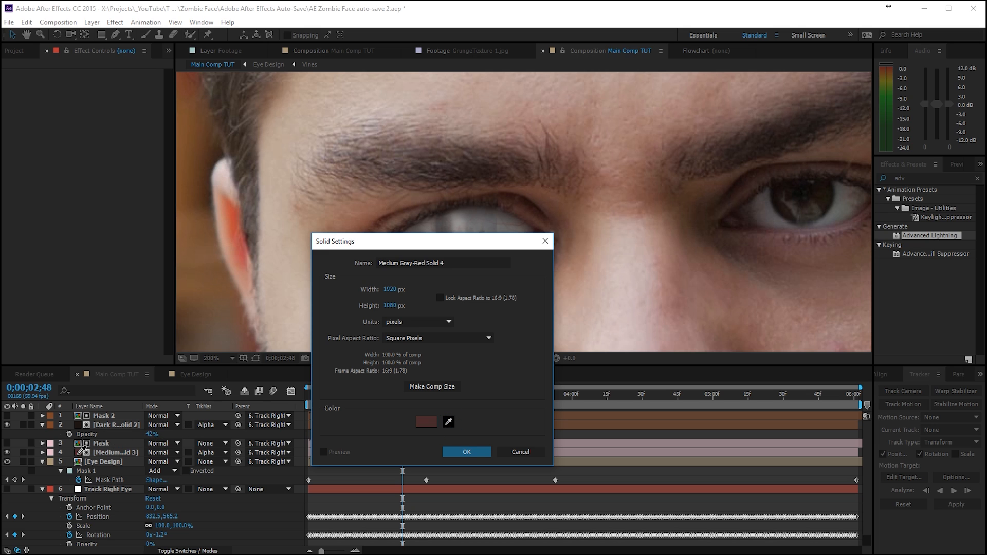
{"action": "left_click", "coordinate": [79, 452]}
{"action": "left_click", "coordinate": [466, 452]}
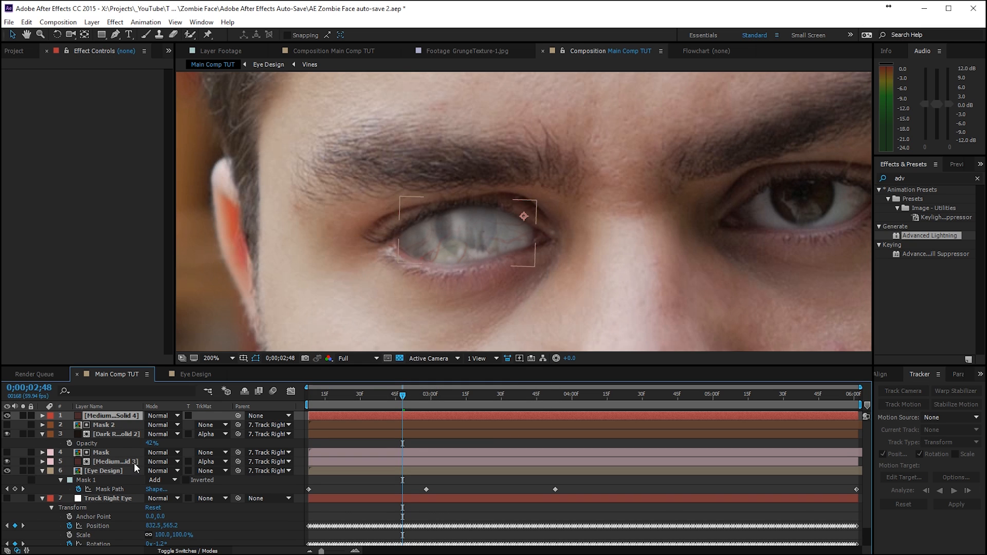
- Rename the new gray-red solid as Shadow and hide it
{"action": "key", "text": "Return"}
{"action": "type", "text": "Shadow"}
{"action": "key", "text": "Return"}
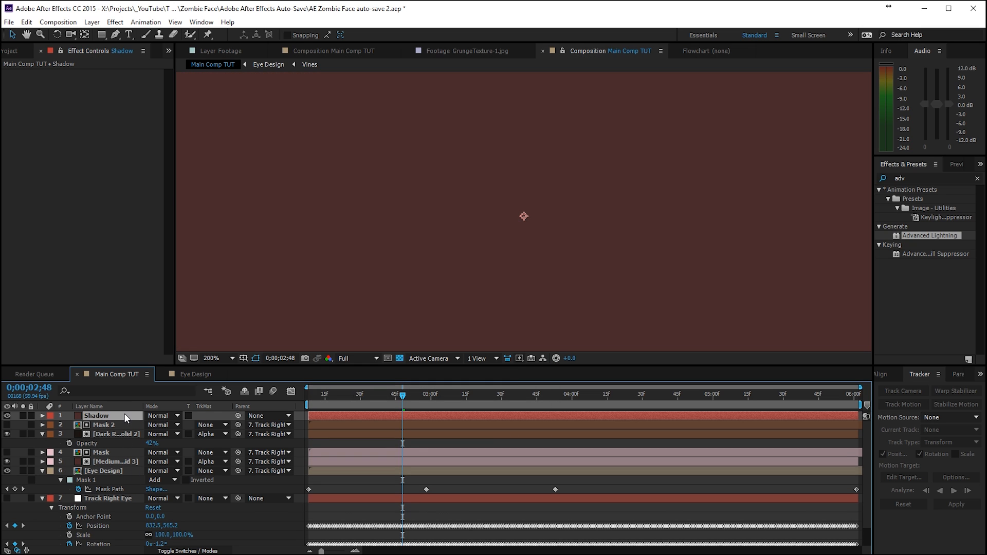
{"action": "left_click", "coordinate": [7, 415]}
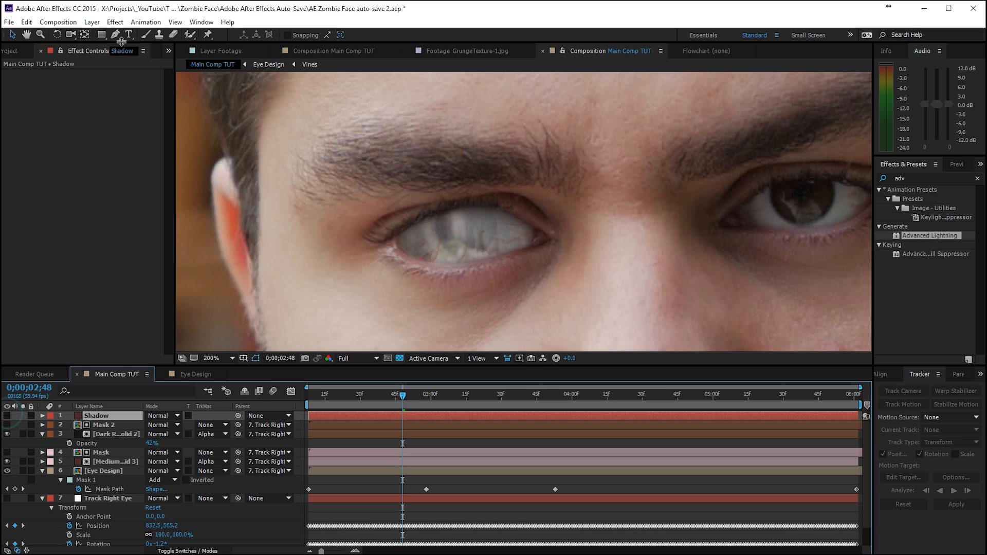
- Draw a closed, curved Pen mask on the Shadow layer from below the eyebrow around the replacement eye to the cheek, and show the layer
{"action": "left_click", "coordinate": [115, 35]}
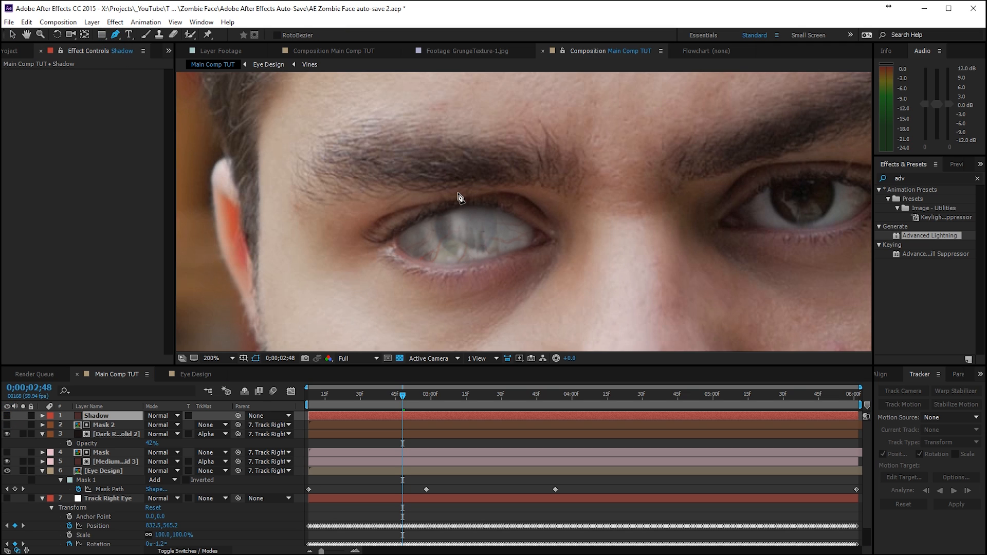
{"action": "left_click_drag", "start_coordinate": [457, 194], "coordinate": [424, 198]}
{"action": "left_click_drag", "start_coordinate": [336, 237], "coordinate": [325, 264]}
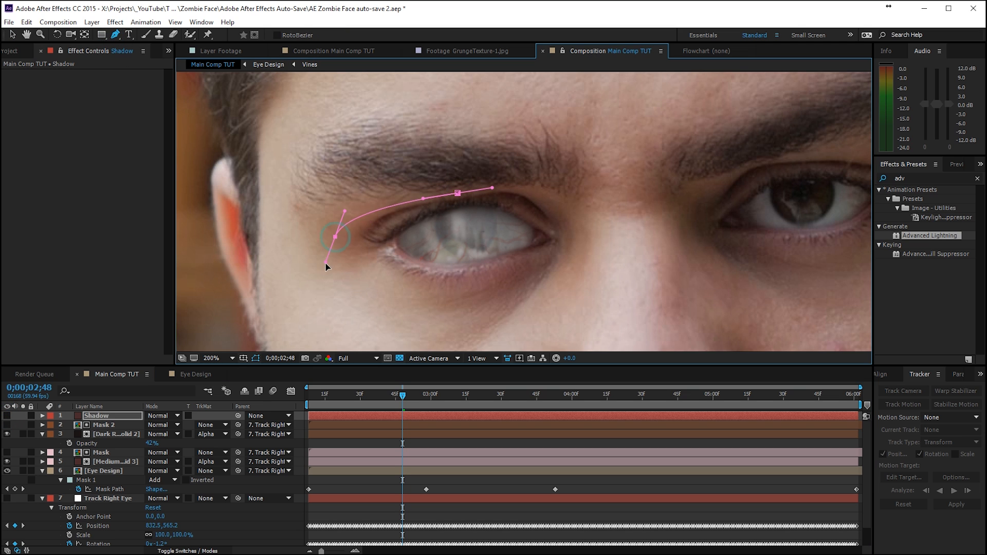
{"action": "key", "text": "comma"}
{"action": "left_click", "coordinate": [470, 307]}
{"action": "left_click_drag", "start_coordinate": [547, 218], "coordinate": [539, 199]}
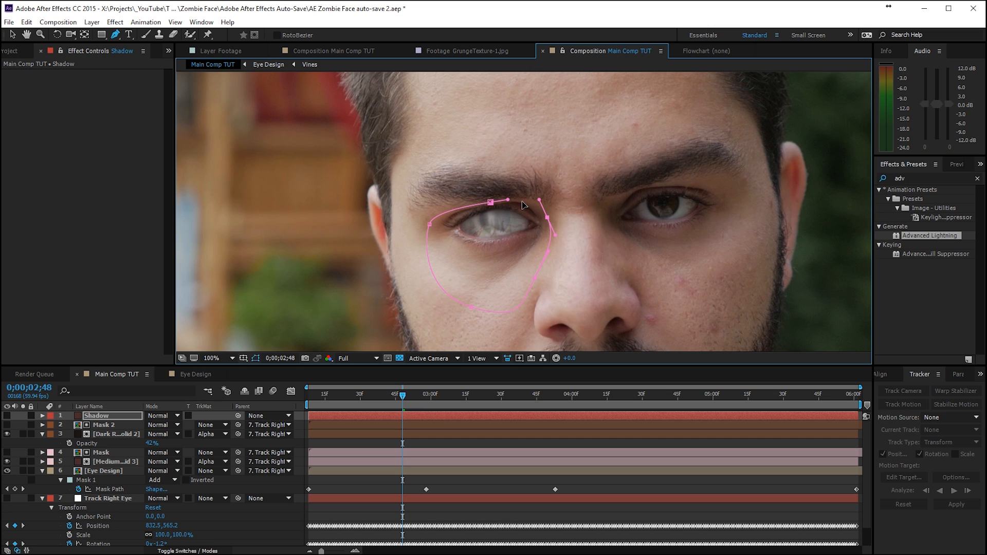
{"action": "left_click", "coordinate": [489, 202]}
{"action": "left_click_drag", "start_coordinate": [480, 205], "coordinate": [464, 206]}
{"action": "left_click", "coordinate": [8, 415]}
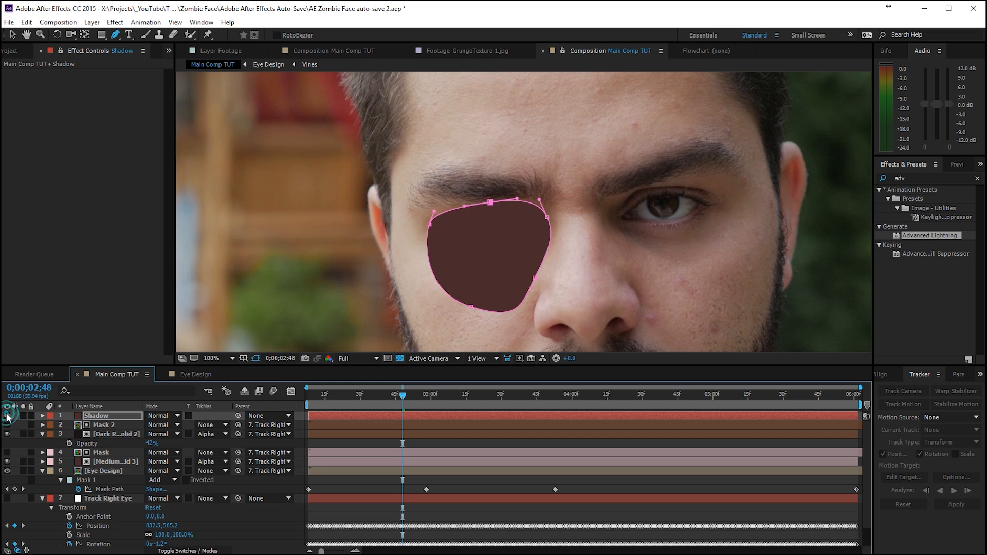
- Set the Shadow layer's blending mode to Soft Light and its mask feather to 98 pixels
{"action": "left_click", "coordinate": [163, 415]}
{"action": "left_click", "coordinate": [219, 303]}
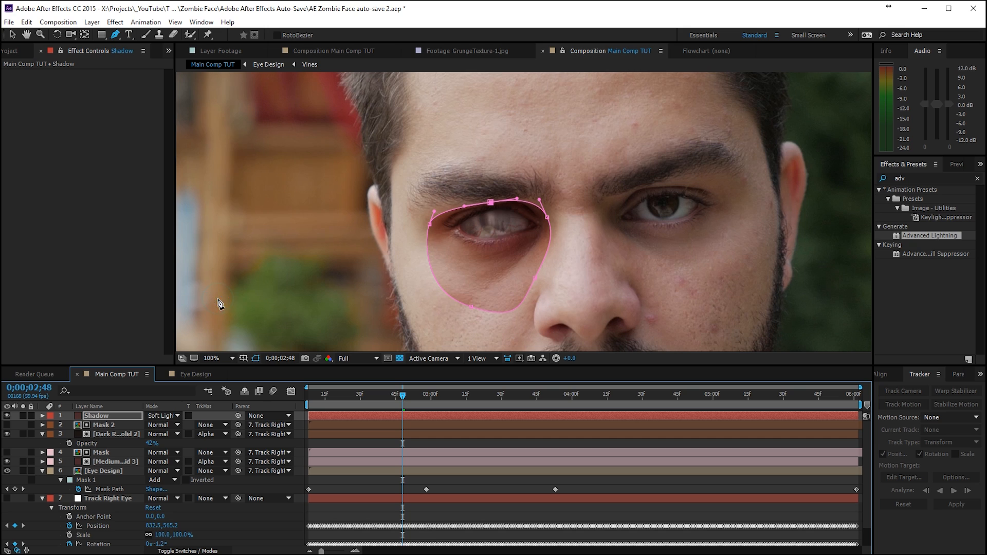
{"action": "key", "text": "f"}
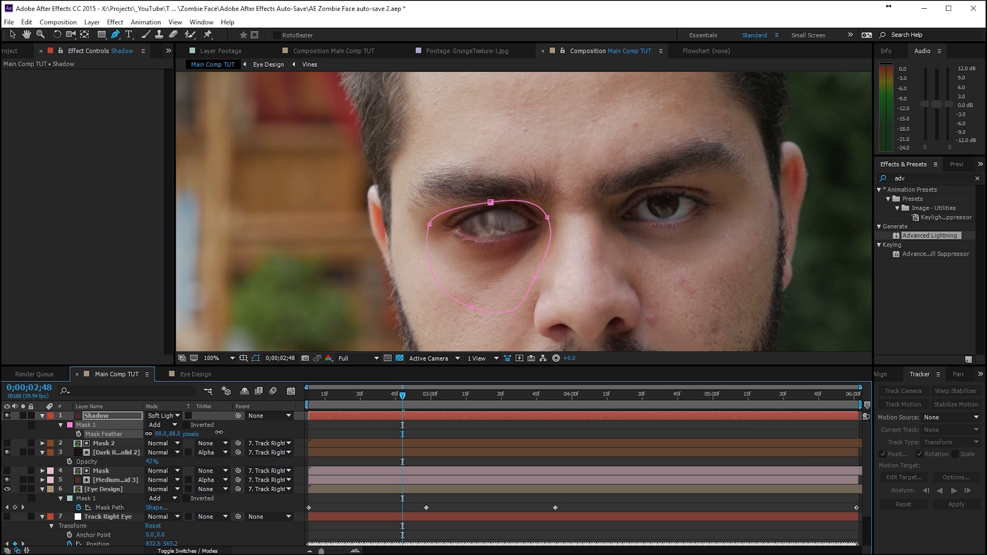
- Parent the Shadow layer to the Track Right Eye null
{"action": "left_click", "coordinate": [131, 416]}
{"action": "left_click", "coordinate": [238, 415]}
{"action": "left_click_drag", "start_coordinate": [238, 415], "coordinate": [109, 517]}
{"action": "left_click", "coordinate": [329, 436]}
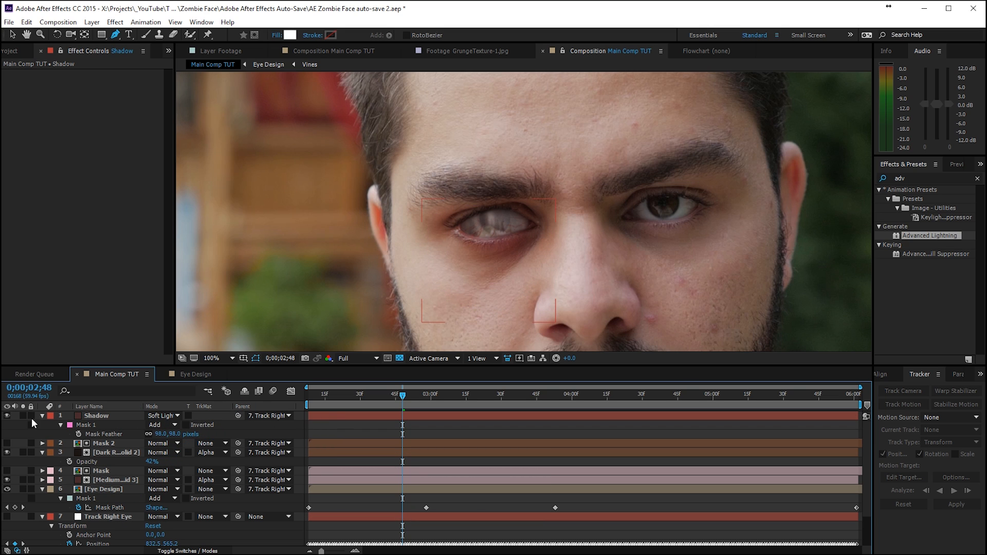
- Compare the eye area with the Shadow layer off and on, and check it from farther out
{"action": "left_click", "coordinate": [8, 415]}
{"action": "left_click", "coordinate": [8, 415]}
{"action": "scroll", "coordinate": [401, 264], "scroll_direction": "down", "scroll_amount": 2}
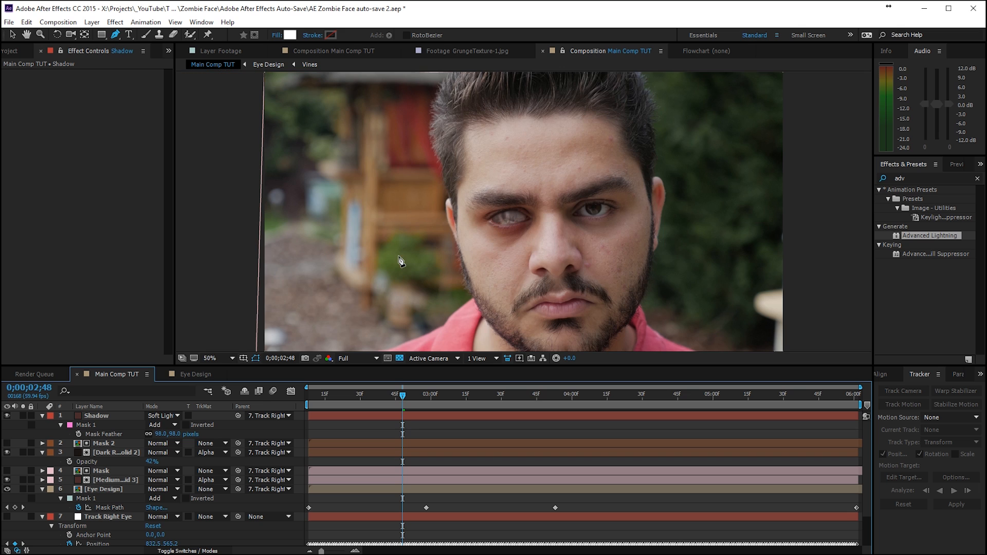
{"action": "scroll", "coordinate": [493, 259], "scroll_direction": "up", "scroll_amount": 2}
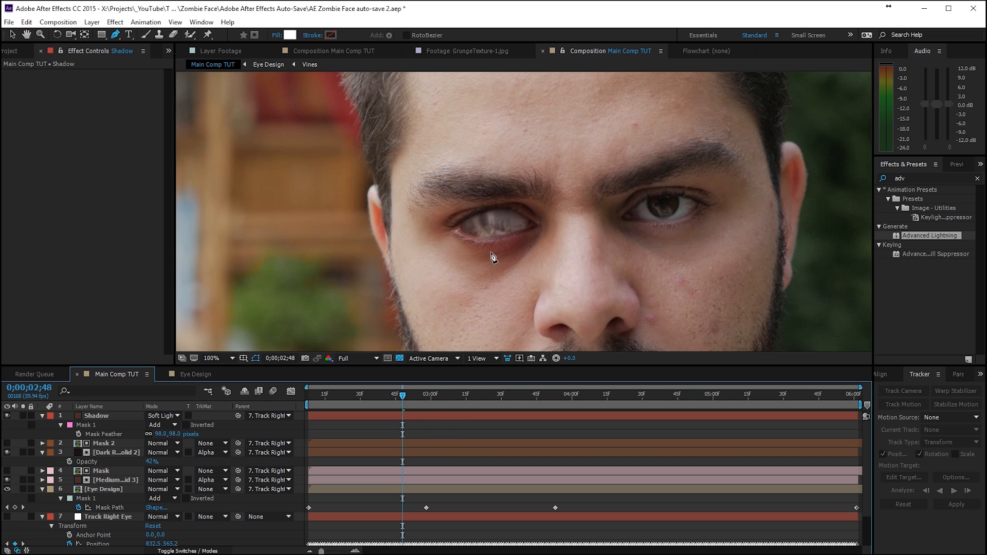
- Reduce the opacity of both Pale Orange light-streak solids in Eye Design to 25%, and return to Main Comp TUT
{"action": "left_click", "coordinate": [190, 374]}
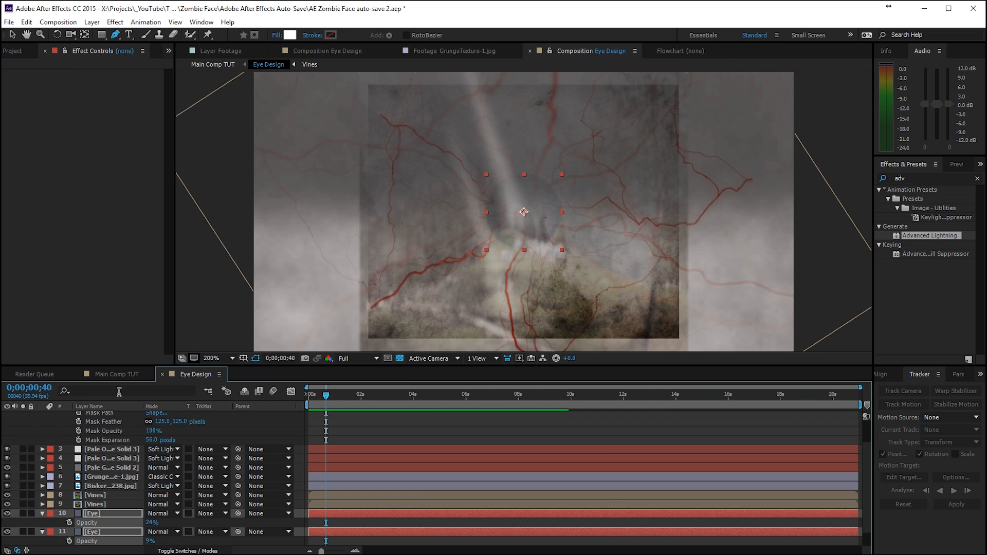
{"action": "scroll", "coordinate": [111, 432], "scroll_direction": "up", "scroll_amount": 2}
{"action": "left_click", "coordinate": [110, 481]}
{"action": "left_click", "coordinate": [110, 489], "text": "shift"}
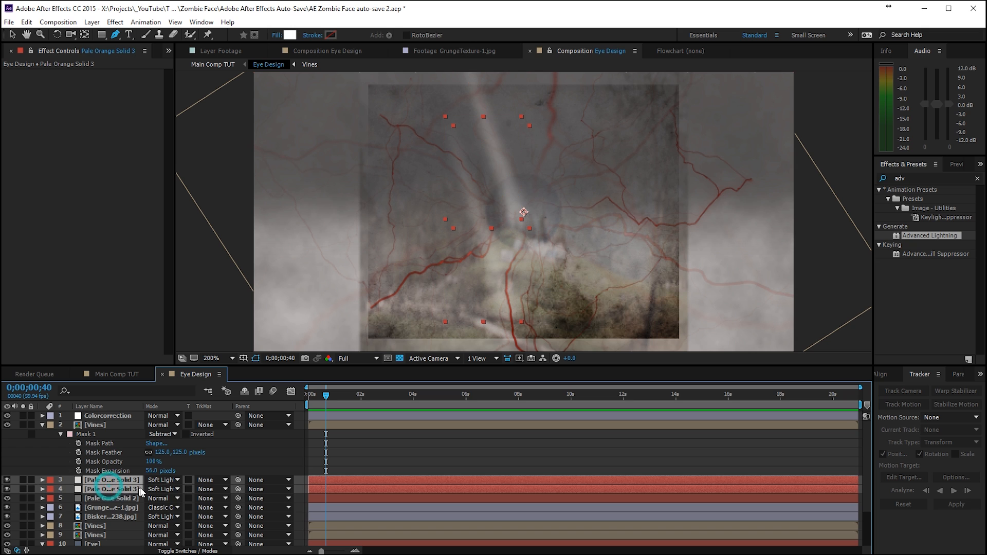
{"action": "key", "text": "t"}
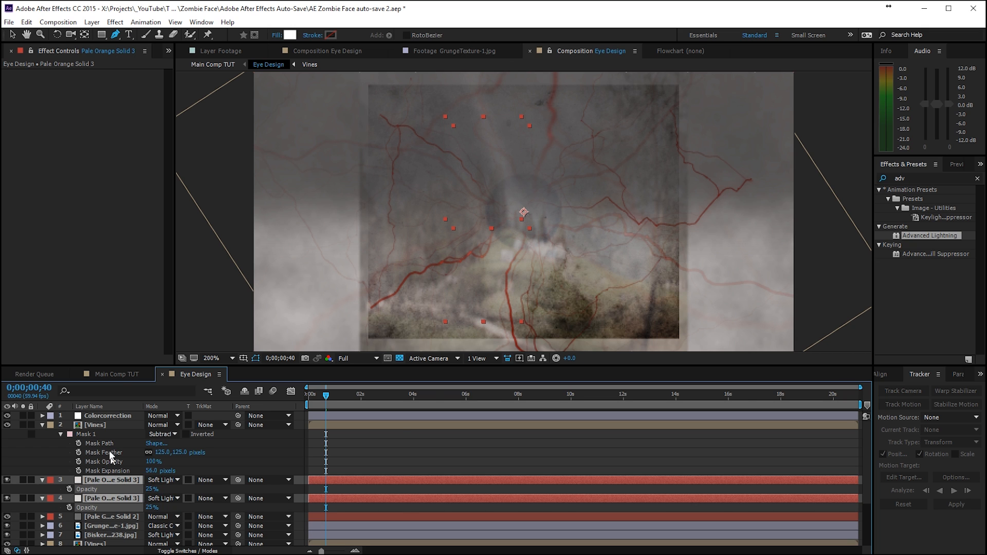
{"action": "left_click", "coordinate": [119, 373]}
- Toggle the Shadow layer's visibility repeatedly to judge its effect, and examine the result on the whole face
{"action": "left_click", "coordinate": [437, 436]}
{"action": "key", "text": "v"}
{"action": "left_click", "coordinate": [6, 416]}
{"action": "left_click", "coordinate": [7, 415]}
{"action": "left_click", "coordinate": [7, 415]}
{"action": "left_click", "coordinate": [7, 415]}
{"action": "left_click", "coordinate": [7, 415]}
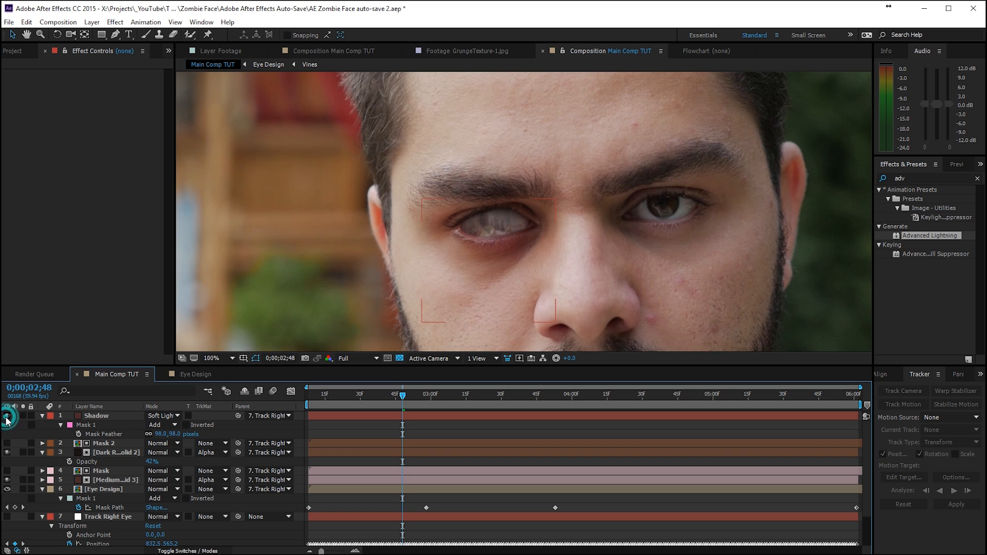
{"action": "left_click", "coordinate": [84, 416]}
{"action": "left_click", "coordinate": [377, 434]}
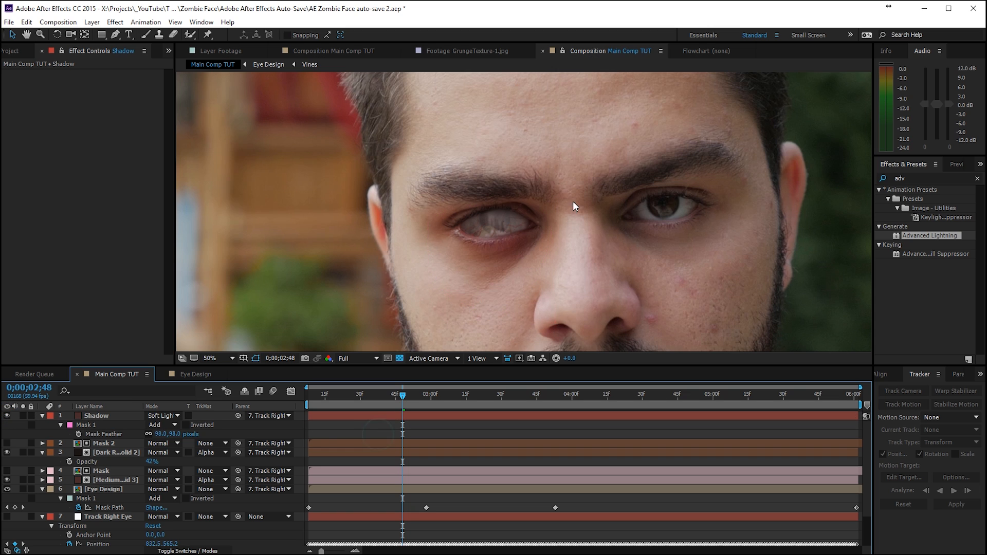
{"action": "key", "text": "comma"}
{"action": "key", "text": "comma"}
{"action": "left_click", "coordinate": [481, 430]}
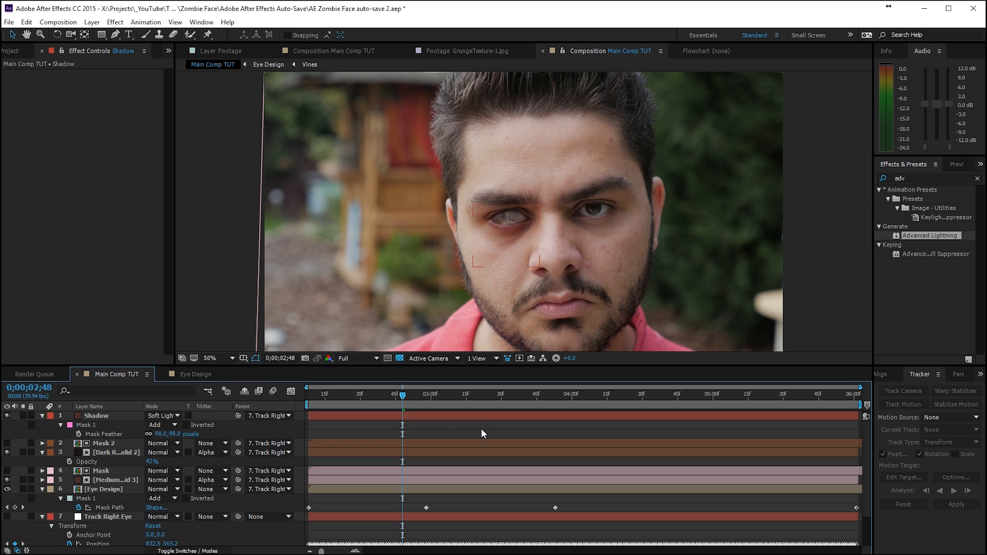
- Preview the composite and inspect the replacement eye up close around 0;00;02;55
{"action": "key", "text": "space"}
{"action": "key", "text": "period"}
{"action": "key", "text": "period"}
{"action": "key", "text": "period"}
{"action": "key", "text": "period"}
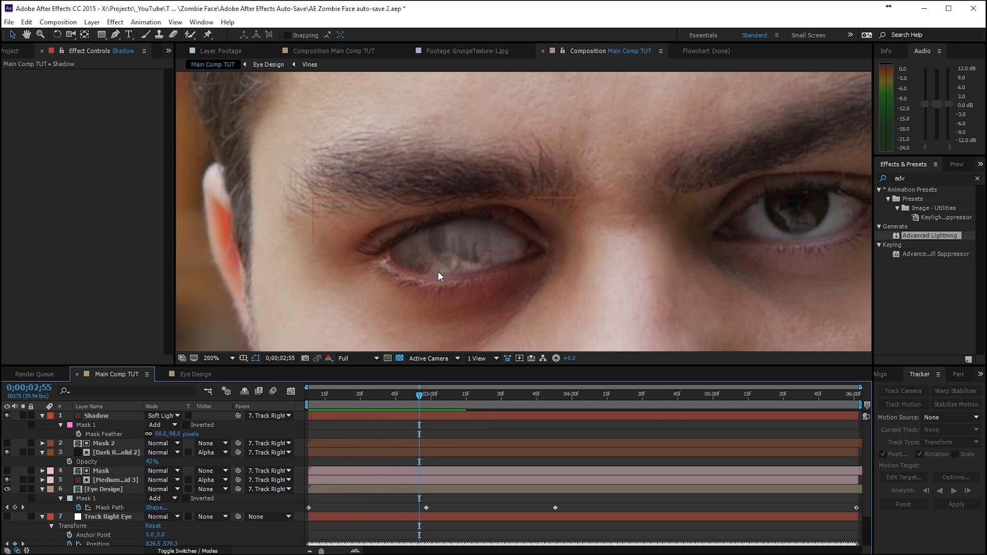
- Lower the opacity of the Bisker JPG texture layer in Eye Design, and return to Main Comp TUT
{"action": "left_click", "coordinate": [189, 374]}
{"action": "left_click", "coordinate": [324, 442]}
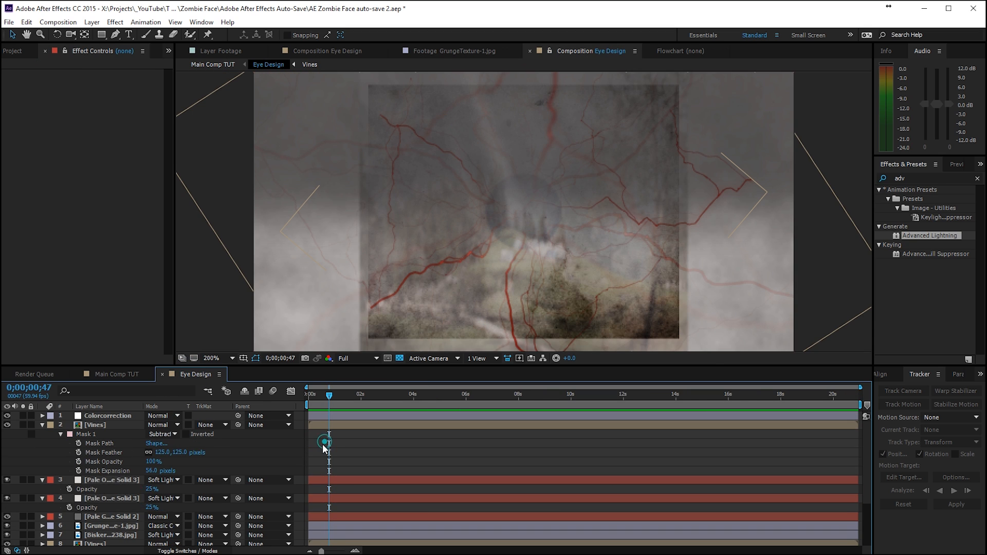
{"action": "scroll", "coordinate": [308, 446], "scroll_direction": "down", "scroll_amount": 2}
{"action": "left_click", "coordinate": [107, 478]}
{"action": "left_click", "coordinate": [112, 471]}
{"action": "left_click", "coordinate": [113, 479]}
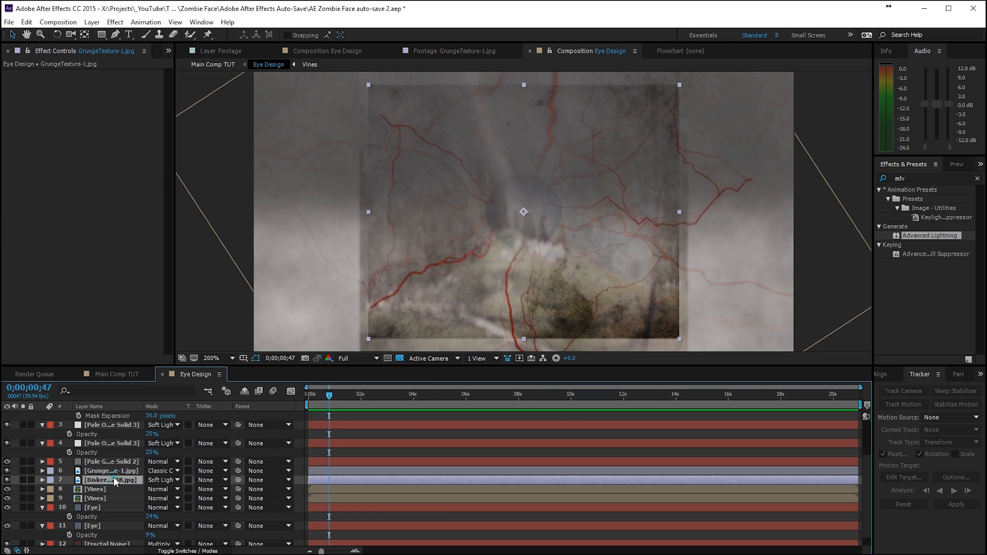
{"action": "key", "text": "t"}
{"action": "left_click_drag", "start_coordinate": [149, 492], "coordinate": [139, 493]}
{"action": "left_click", "coordinate": [119, 375]}
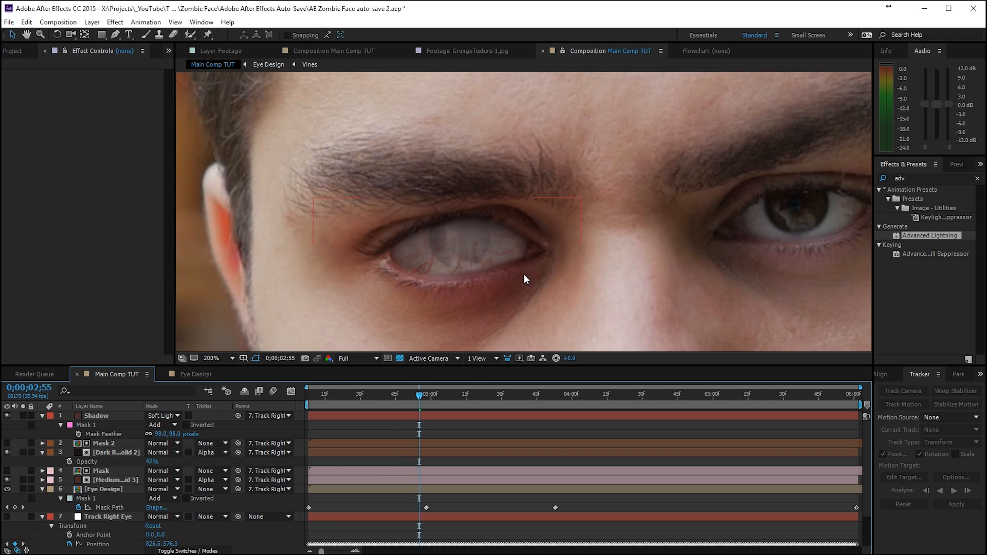
- Check the adjusted eye on the whole face and play back the composition
{"action": "scroll", "coordinate": [523, 273], "scroll_direction": "down", "scroll_amount": 1}
{"action": "scroll", "coordinate": [517, 247], "scroll_direction": "down", "scroll_amount": 1}
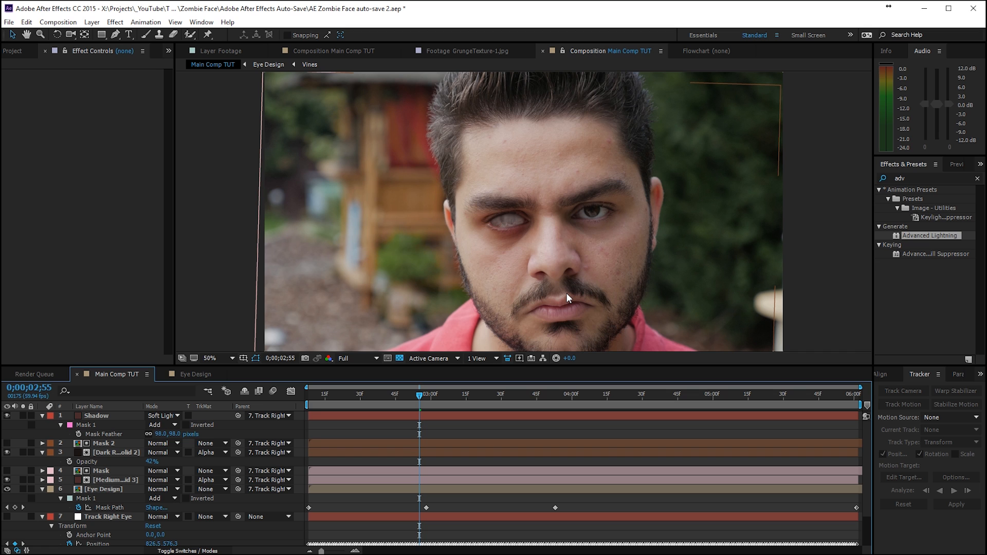
{"action": "key", "text": "space"}
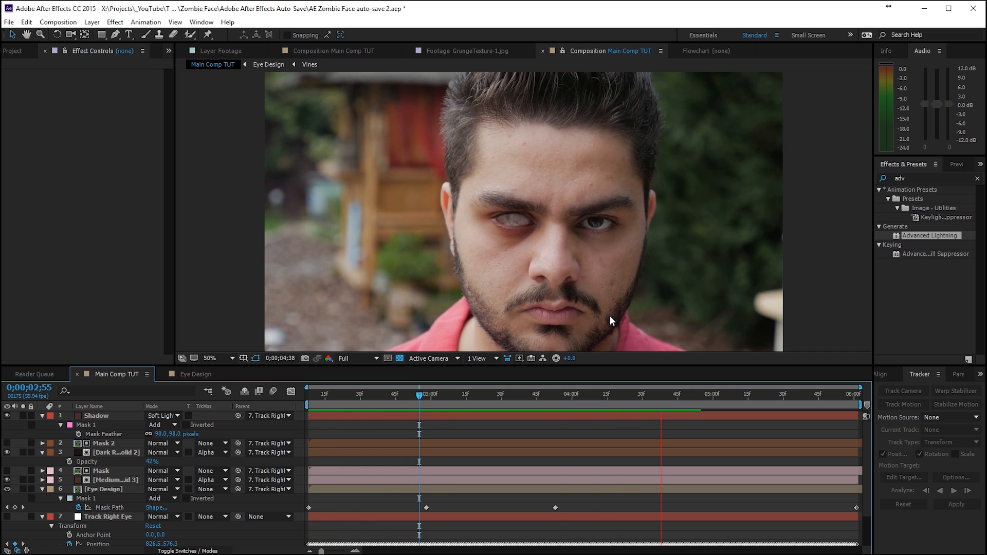